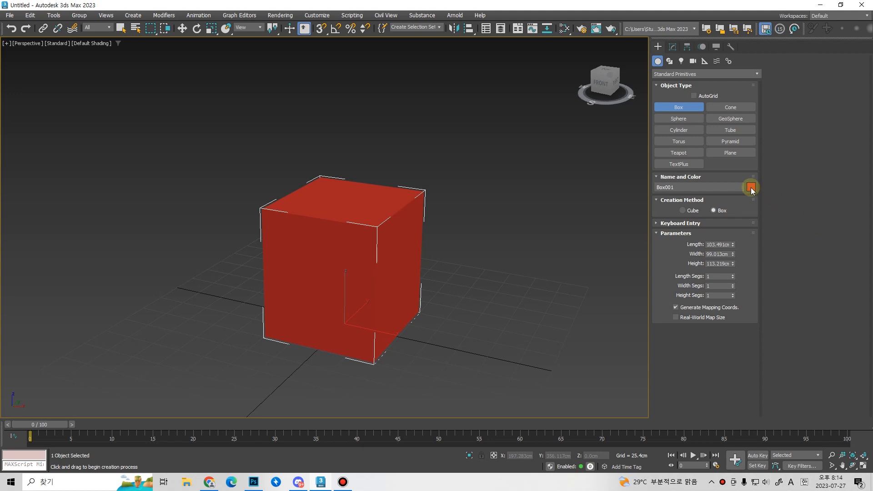
# - Change the red box's object color to black
pyautogui.click(750, 187)
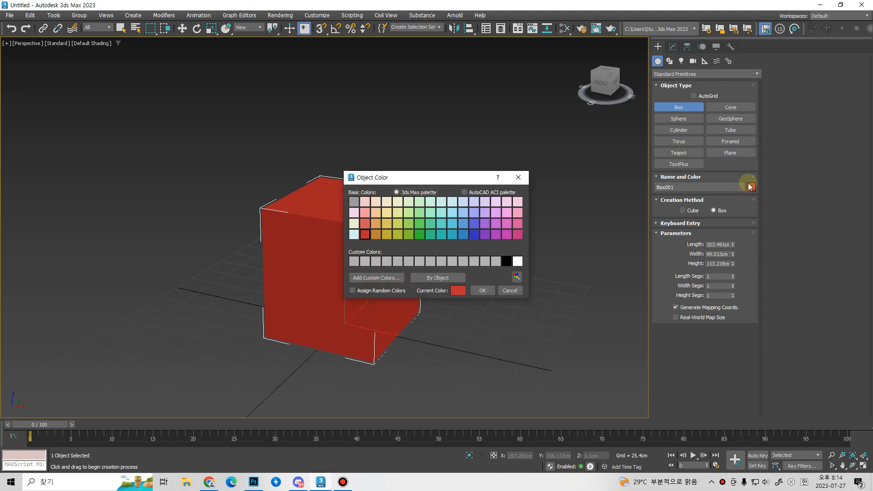
pyautogui.click(482, 292)
pyautogui.moveTo(472, 323)
pyautogui.keyDown('alt'); pyautogui.mouseDown(button='middle')
pyautogui.moveTo(483, 315)
pyautogui.moveTo(473, 326)
pyautogui.mouseUp(button='middle'); pyautogui.keyUp('alt')
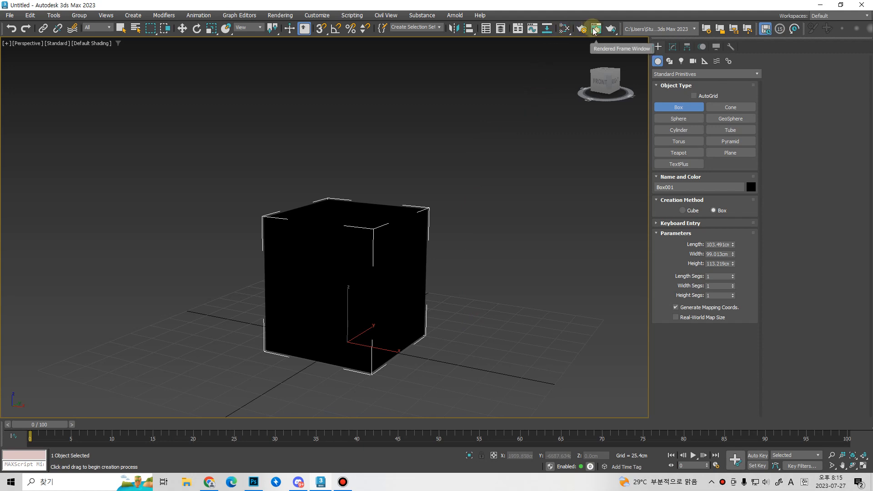
# - Open the Material Editor in Compact mode and place its window clear of the box
pyautogui.click(563, 30)
pyautogui.moveTo(565, 34); pyautogui.dragTo(235, 69)
pyautogui.click(97, 80)
pyautogui.click(103, 90)
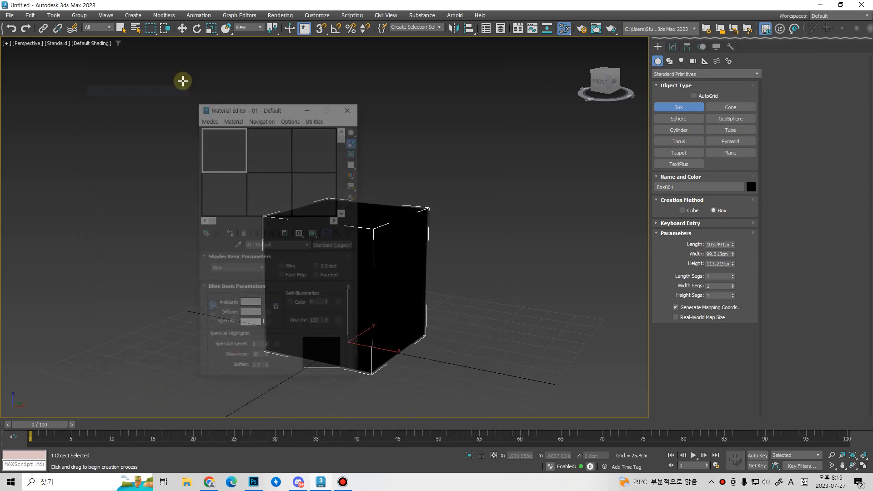
pyautogui.moveTo(255, 112); pyautogui.dragTo(69, 127)
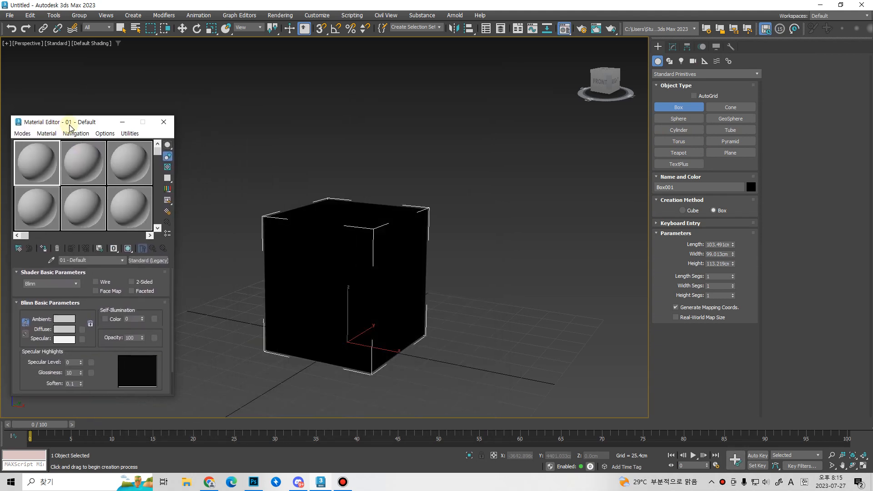
# - Switch the Material Editor to Slate mode and move its window off the box
pyautogui.click(23, 133)
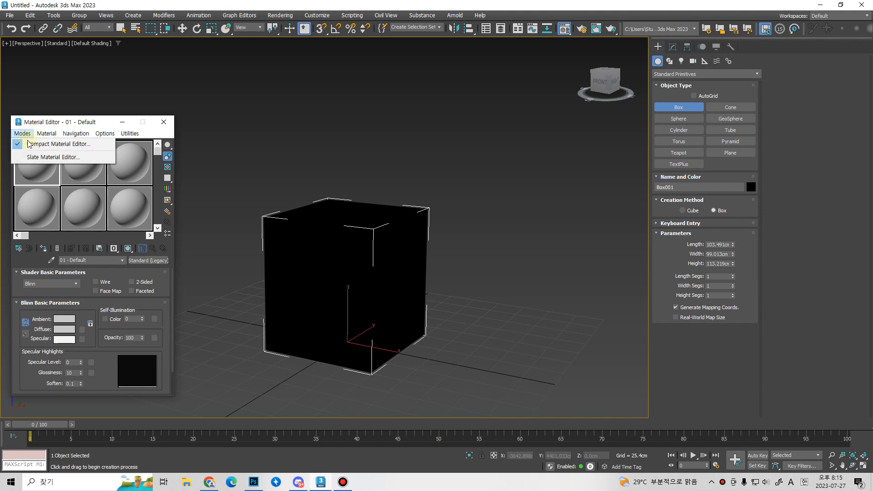
pyautogui.click(55, 156)
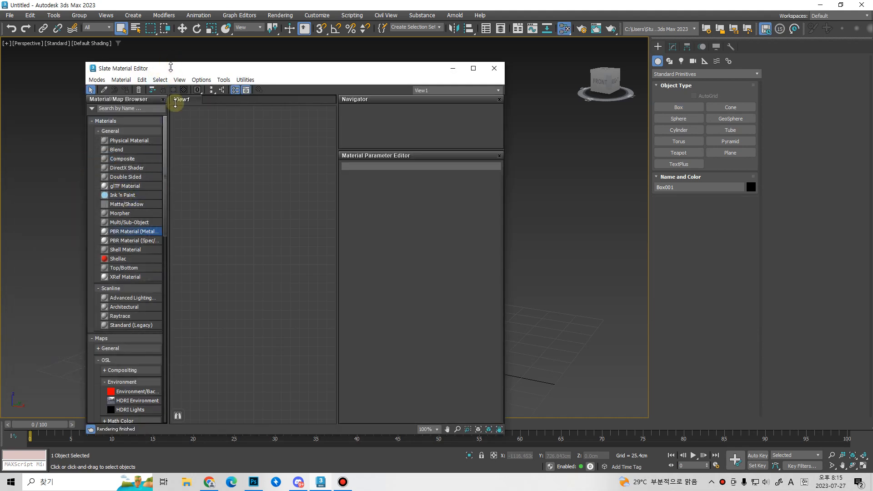
pyautogui.moveTo(170, 64); pyautogui.dragTo(486, 129)
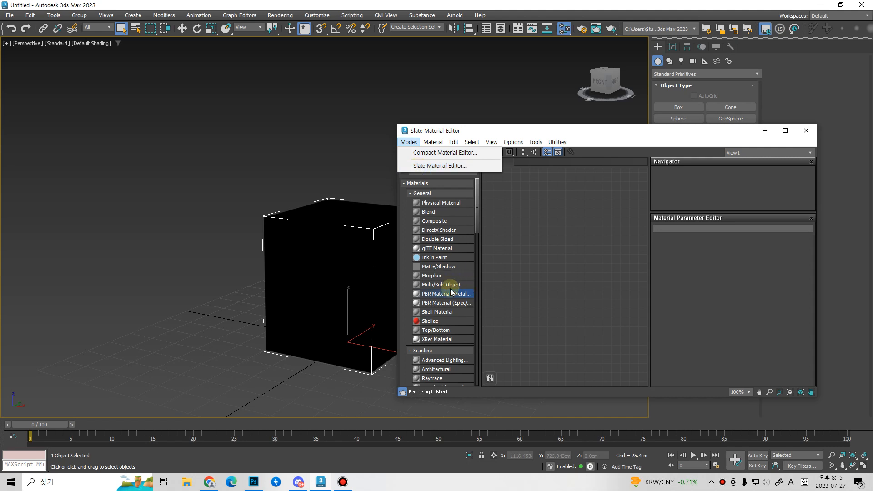
# - Add a PBR Material (Metal/Rough) node to the View1 graph of the Slate Material Editor
pyautogui.click(510, 272)
pyautogui.moveTo(565, 245); pyautogui.dragTo(566, 246)
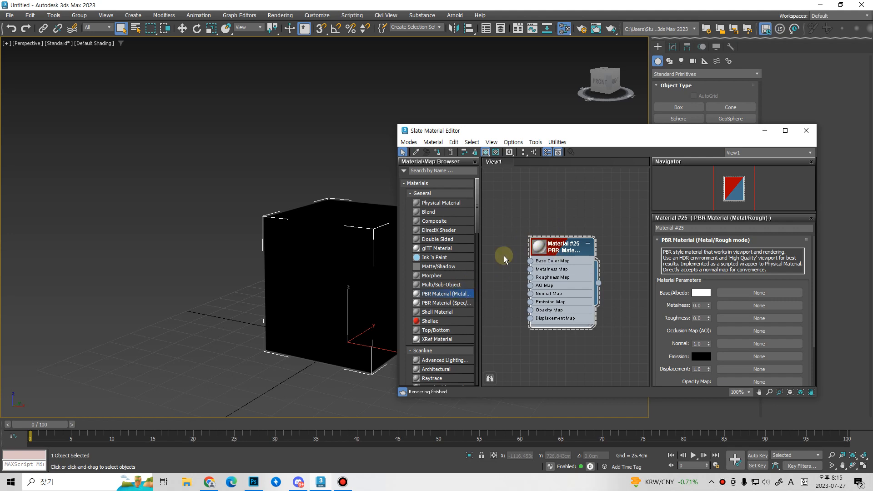
pyautogui.click(559, 216)
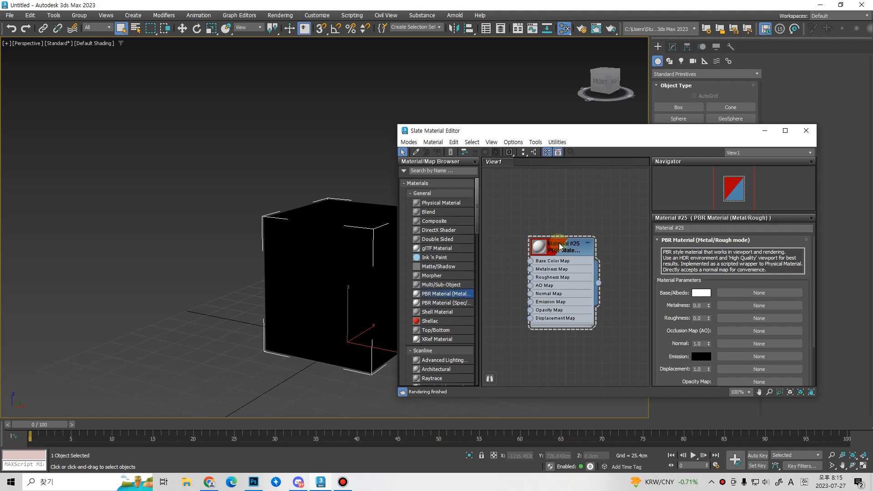
pyautogui.click(561, 248)
pyautogui.click(535, 207)
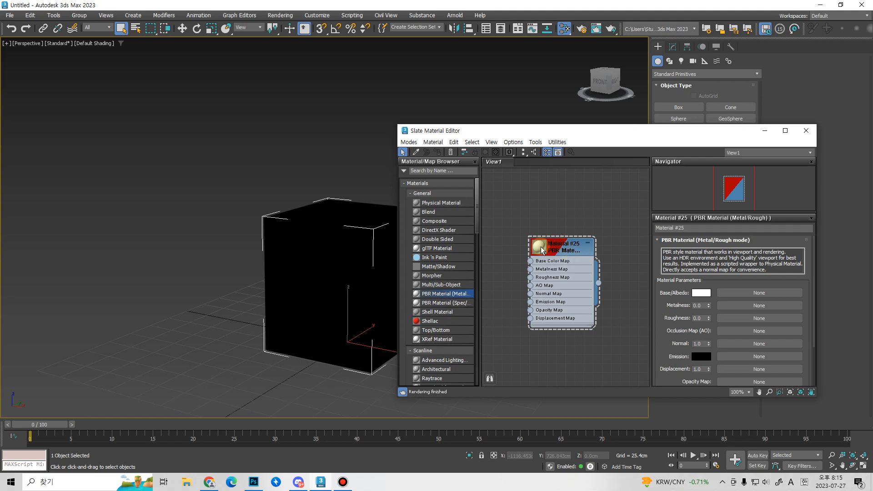
pyautogui.click(561, 249)
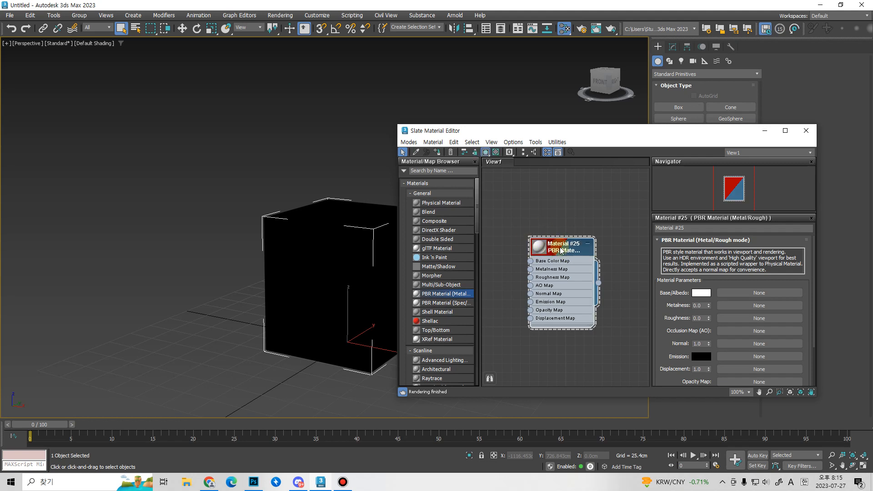
pyautogui.click(552, 208)
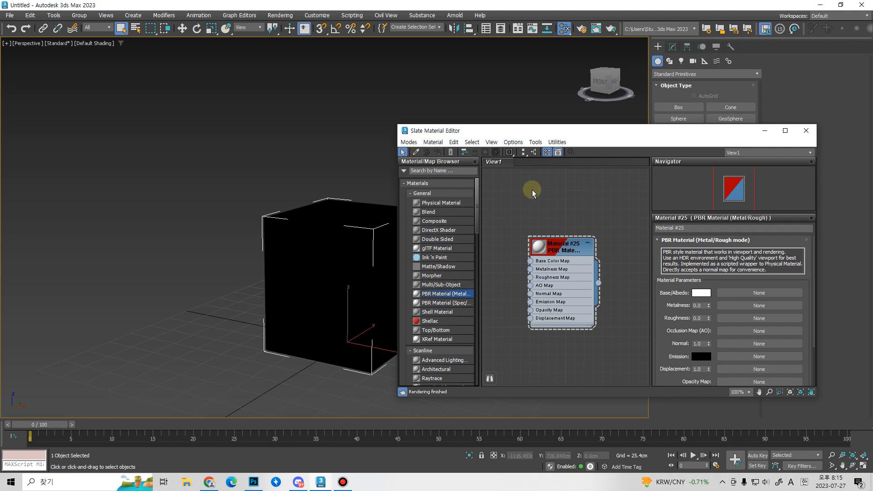
# - Assign the new PBR material node to the selected box and deselect the box
pyautogui.click(559, 248)
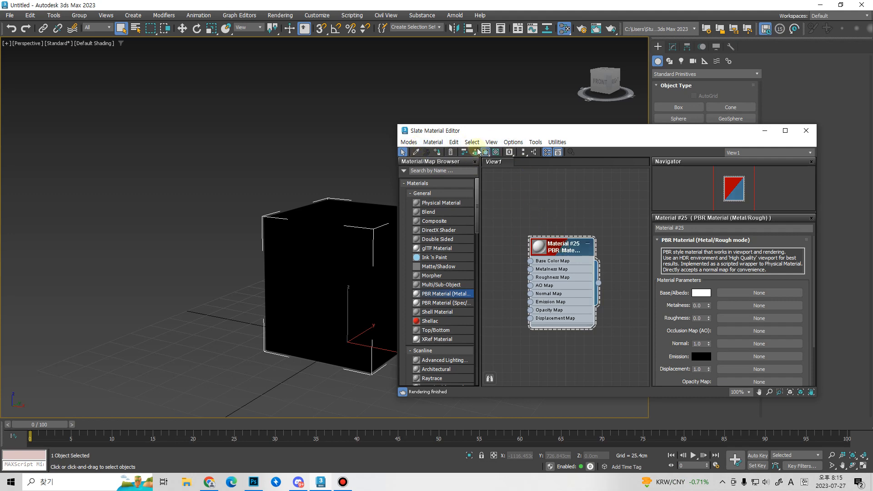
pyautogui.click(437, 153)
pyautogui.moveTo(376, 209); pyautogui.dragTo(273, 195, button='middle')
pyautogui.click(351, 220)
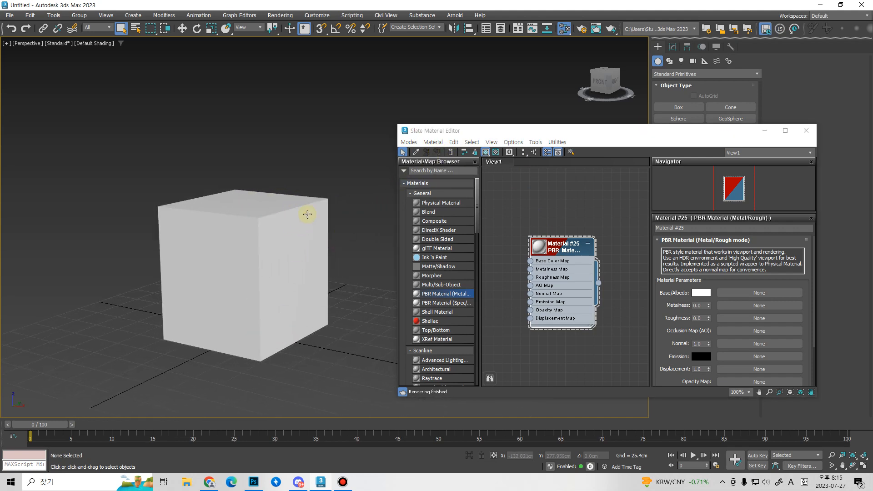
# - Reselect the box in the viewport and bring the Slate Material Editor closer to it
pyautogui.click(525, 225)
pyautogui.click(305, 224)
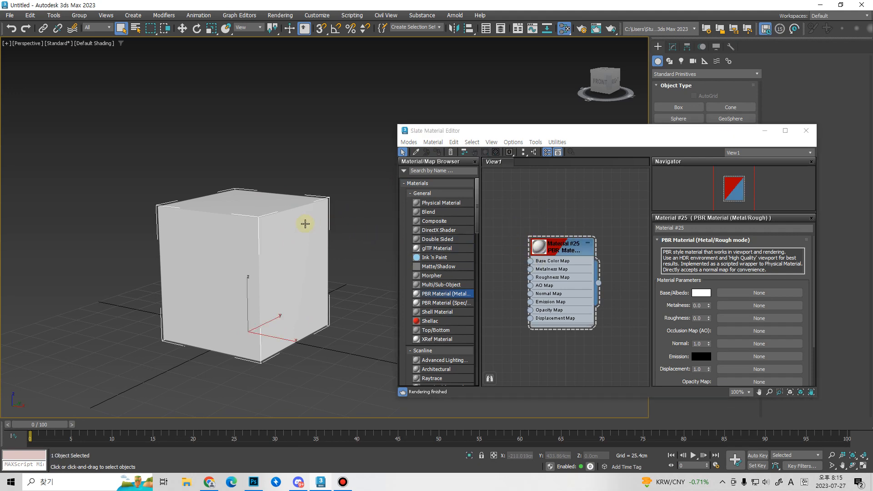
pyautogui.click(370, 218)
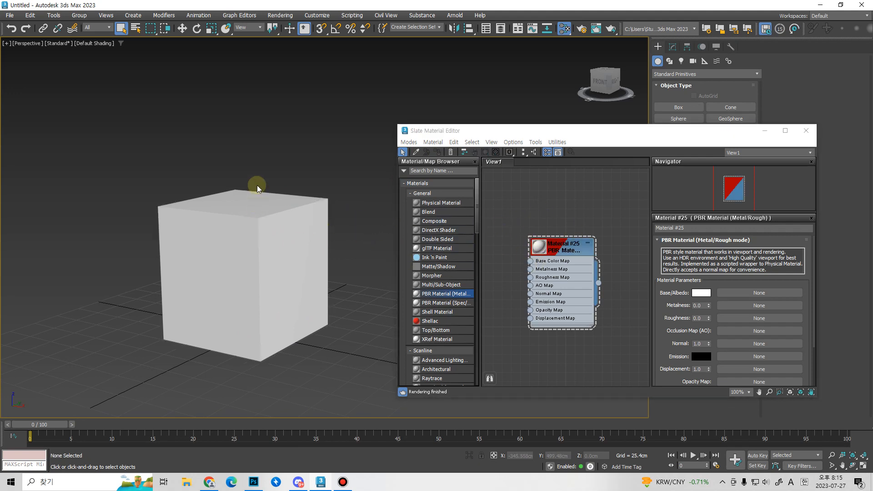
pyautogui.click(587, 255)
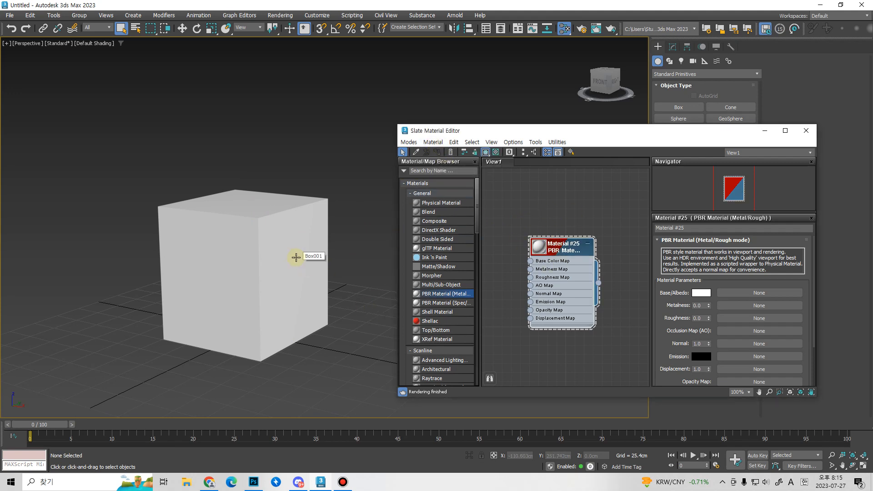
pyautogui.click(296, 257)
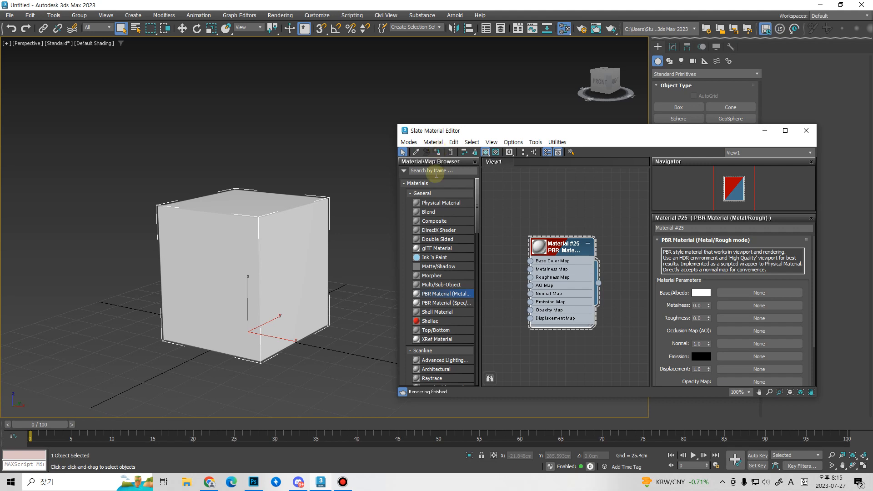
pyautogui.moveTo(740, 137); pyautogui.dragTo(693, 150)
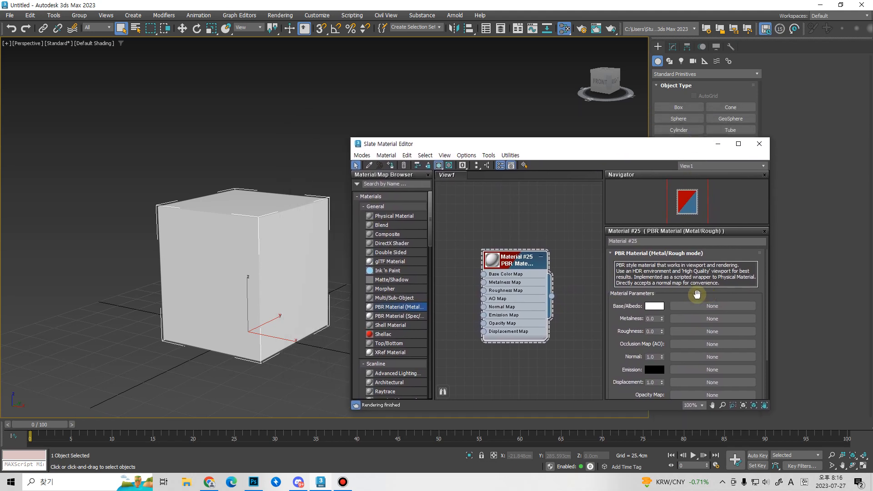
# - Try a pure red Base/Albedo color on the PBR material and discard it
pyautogui.click(655, 306)
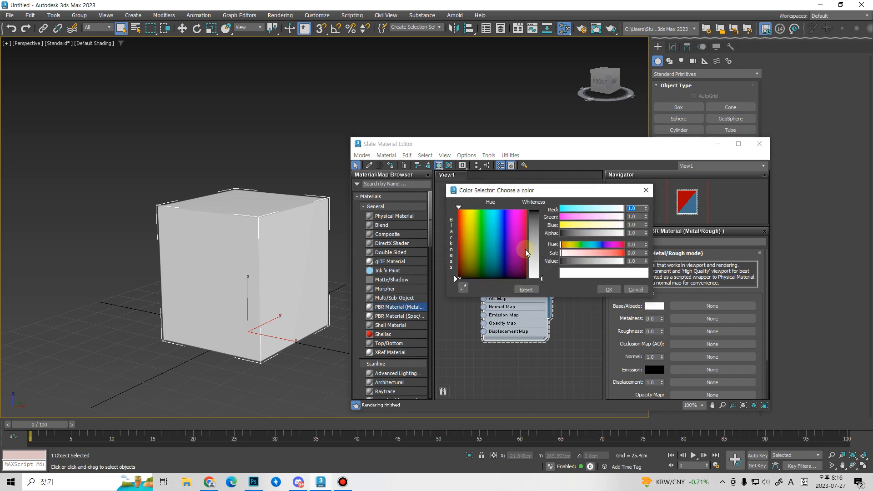
pyautogui.click(535, 236)
pyautogui.moveTo(455, 279); pyautogui.dragTo(455, 210)
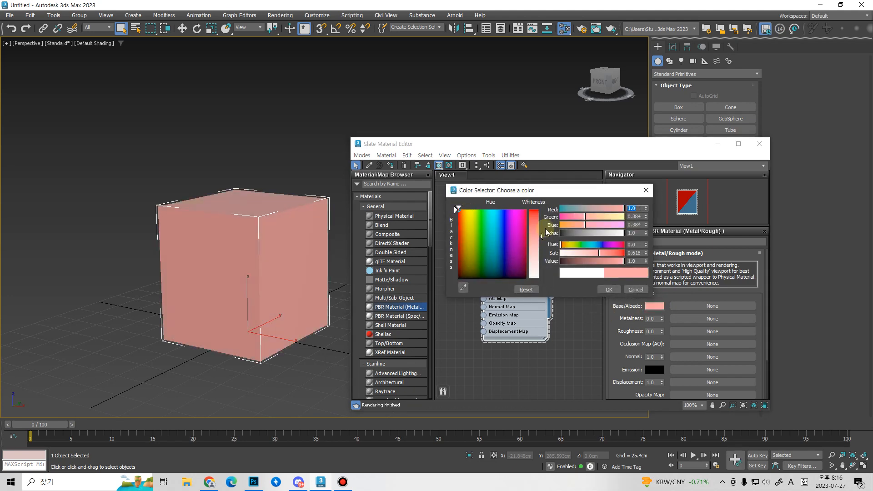
pyautogui.moveTo(541, 236); pyautogui.dragTo(541, 210)
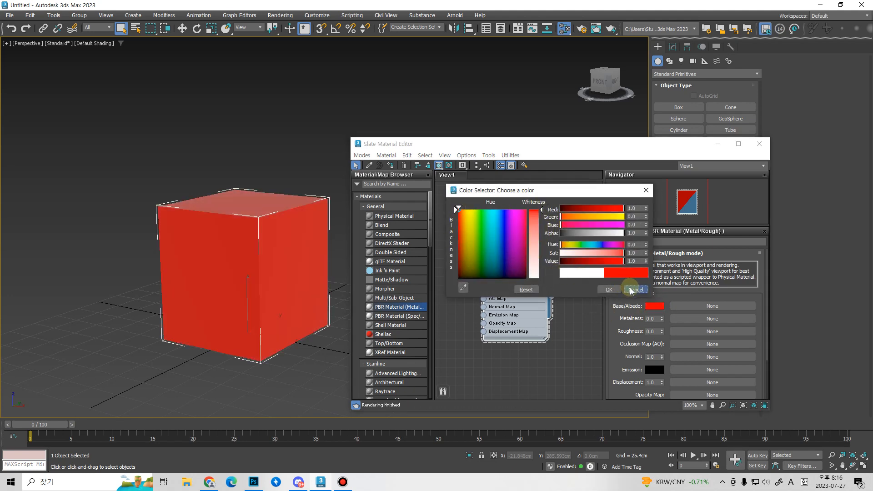
pyautogui.click(634, 289)
# - Try higher Metalness and Roughness values on the PBR material and reset both to 0.0
pyautogui.moveTo(661, 320)
pyautogui.mouseDown()
pyautogui.moveTo(661, 266)
pyautogui.moveTo(662, 337)
pyautogui.moveTo(664, 291)
pyautogui.moveTo(662, 321)
pyautogui.mouseUp()
pyautogui.doubleClick(657, 318)
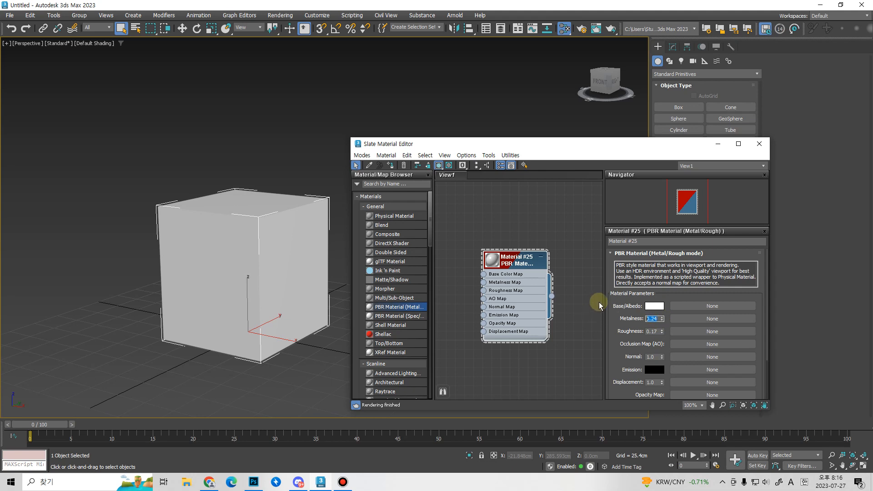
pyautogui.press('Tab')
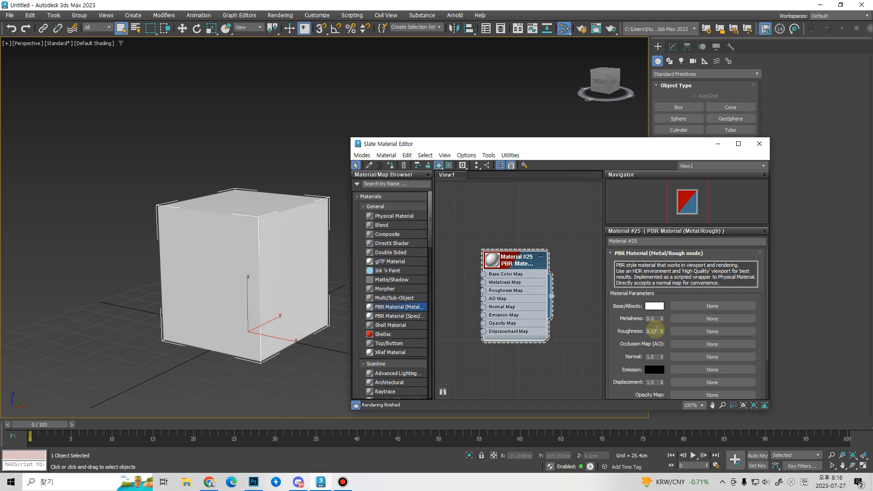
pyautogui.doubleClick(653, 331)
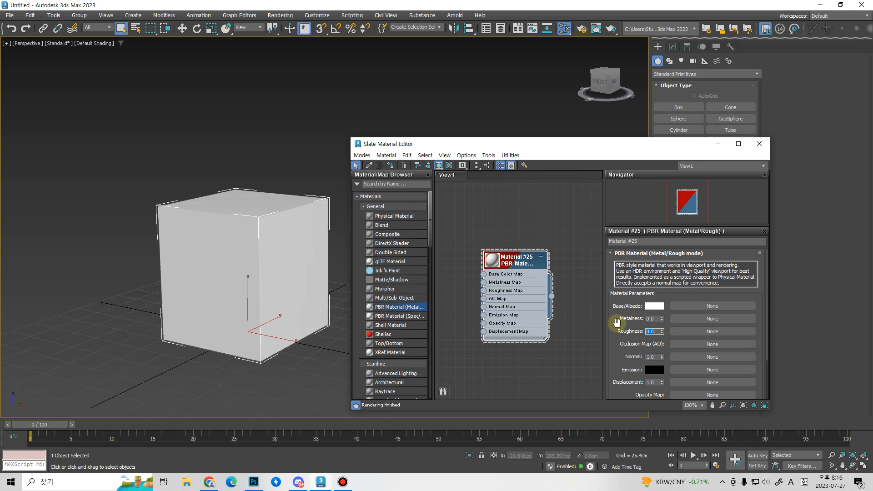
# - Minimize the Slate Material Editor and display the box's editable parameters
pyautogui.click(718, 144)
pyautogui.moveTo(326, 295); pyautogui.dragTo(351, 281, button='middle')
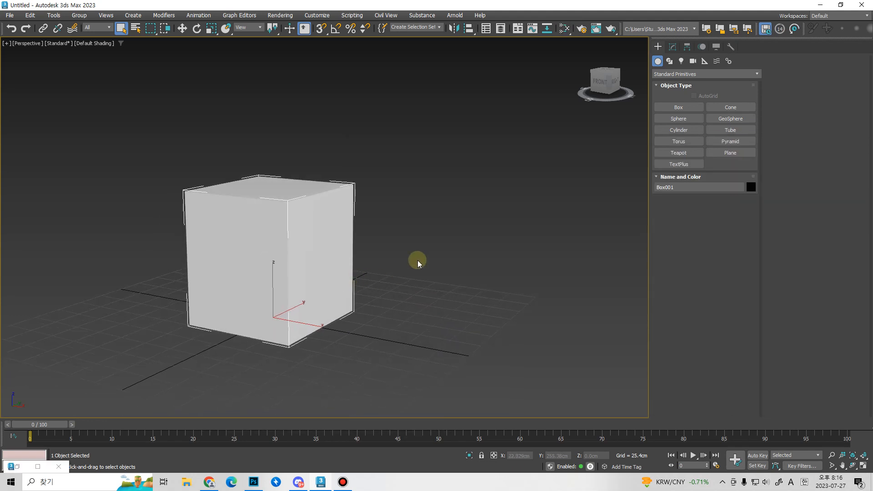
pyautogui.click(674, 47)
pyautogui.keyDown('alt'); pyautogui.moveTo(402, 260); pyautogui.dragTo(389, 269, button='middle'); pyautogui.keyUp('alt')
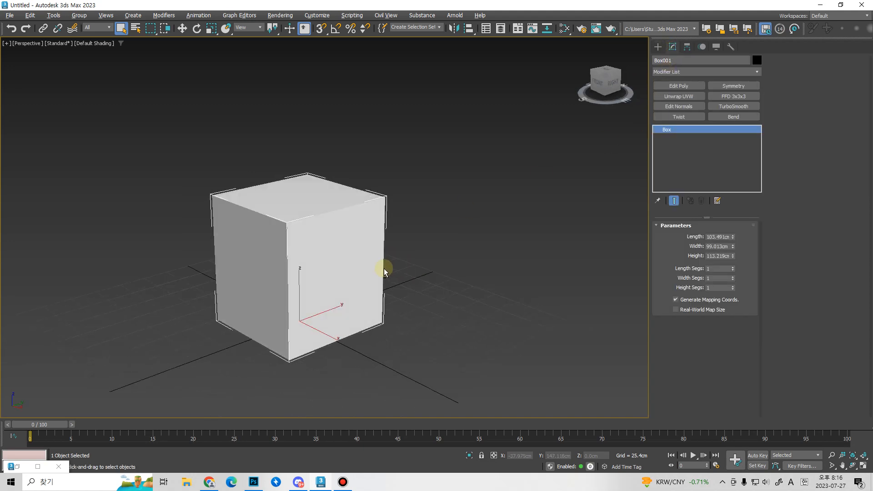
pyautogui.scroll(2, 388, 269)
# - Set the box's length, width and height to 100 cm each
pyautogui.click(717, 236)
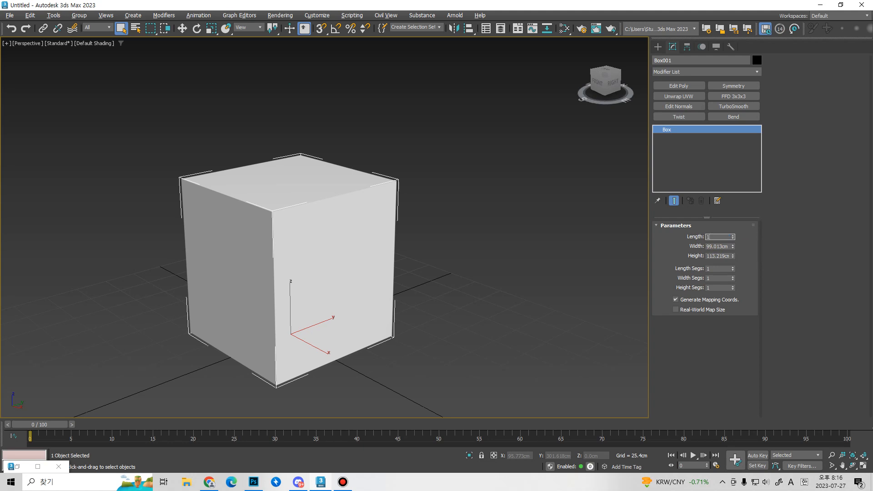
pyautogui.write('100')
pyautogui.press('Tab')
pyautogui.write('100')
pyautogui.press('Tab')
pyautogui.write('10')
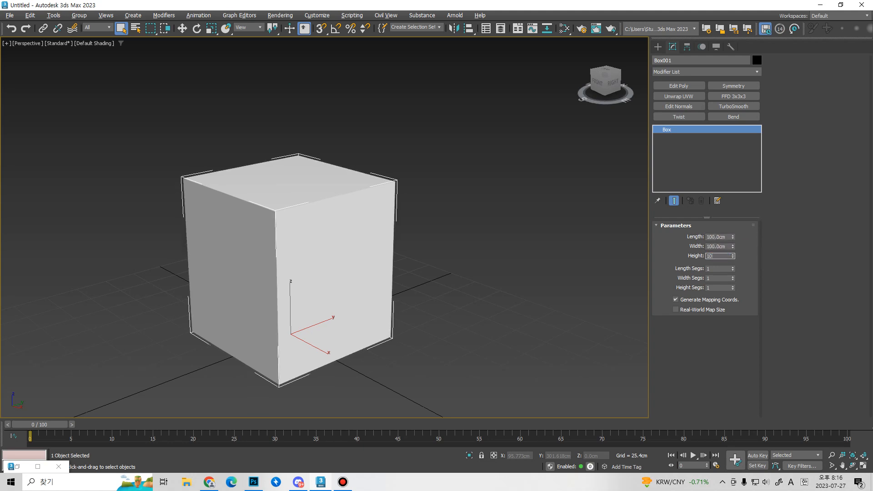
pyautogui.write('0')
pyautogui.press('Return')
# - Move the box to the origin by resetting its X and Y positions to 0.0 cm
pyautogui.moveTo(561, 316); pyautogui.dragTo(537, 314, button='middle')
pyautogui.press('w')
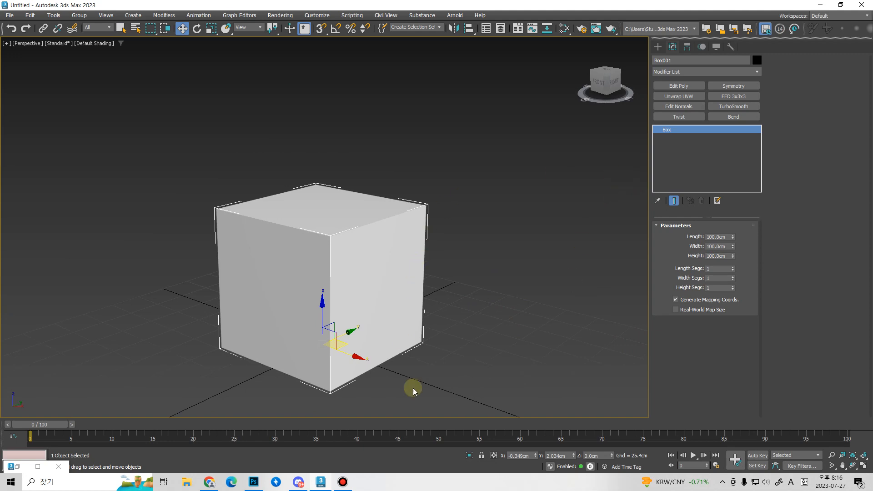
pyautogui.rightClick(535, 456)
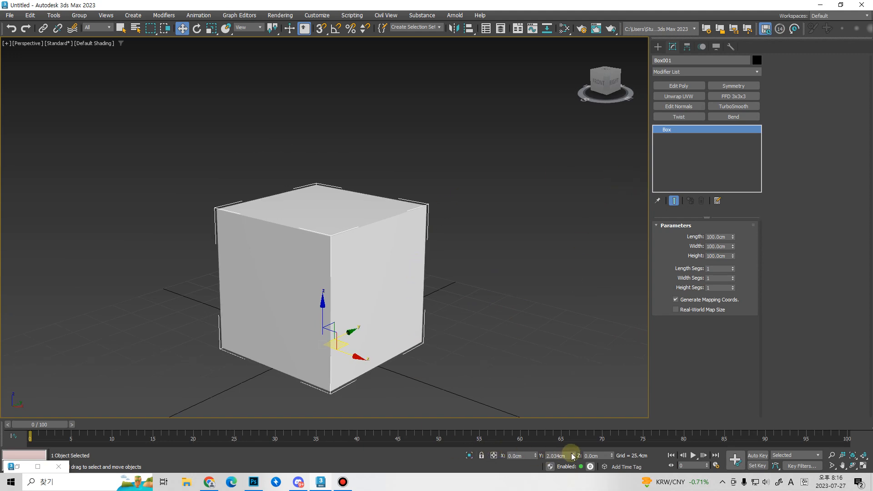
pyautogui.rightClick(573, 456)
# - Convert the box to an Editable Poly
pyautogui.rightClick(371, 299)
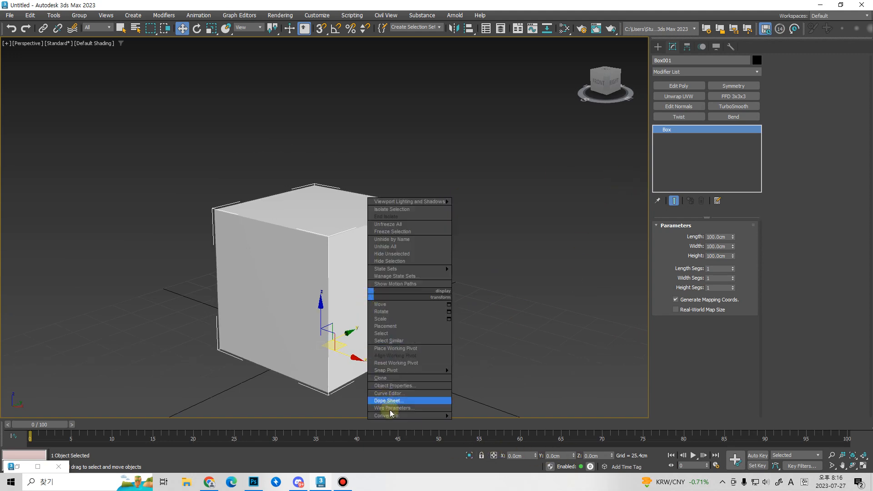
pyautogui.moveTo(427, 415)
pyautogui.click(488, 423)
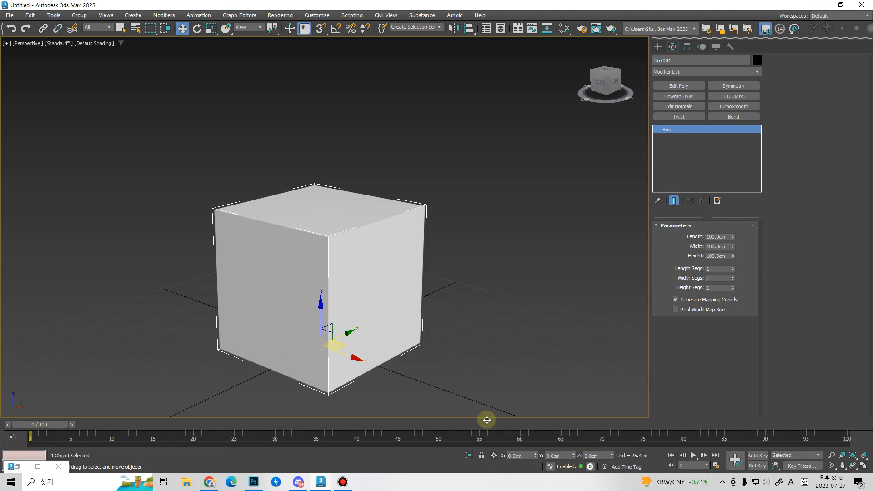
# - Turn on edged-face display and enter vertex editing on the Editable Poly box
pyautogui.moveTo(447, 343); pyautogui.dragTo(460, 336, button='middle')
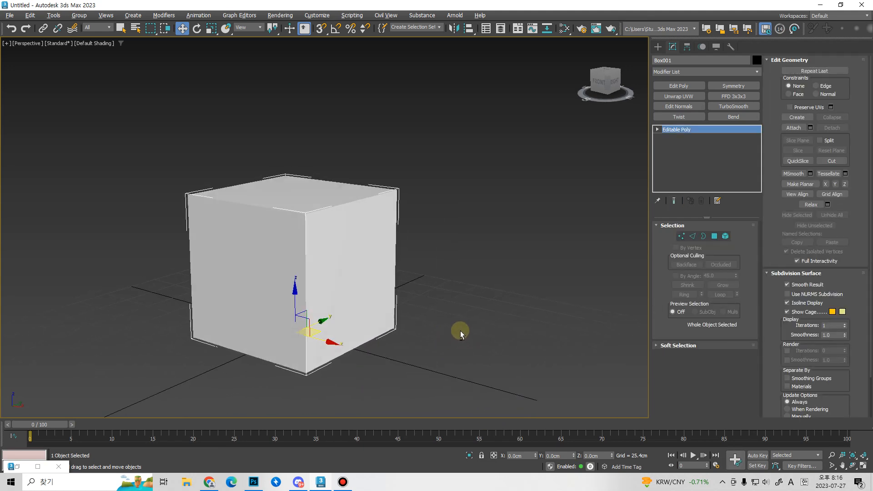
pyautogui.press('F4')
pyautogui.press('1')
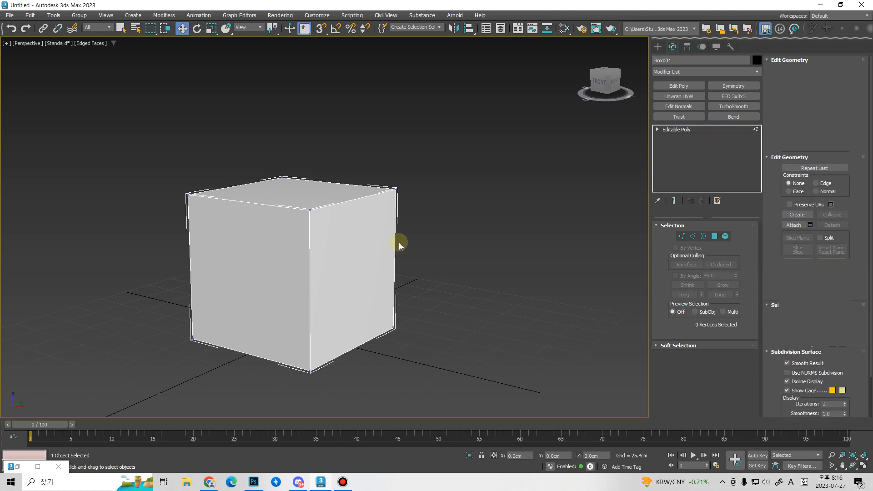
# - Try moving the two upper vertices on the box's right side outward, undo the move and clear the vertex selection
pyautogui.click(396, 190)
pyautogui.keyDown('ctrl'); pyautogui.click(313, 209); pyautogui.keyUp('ctrl')
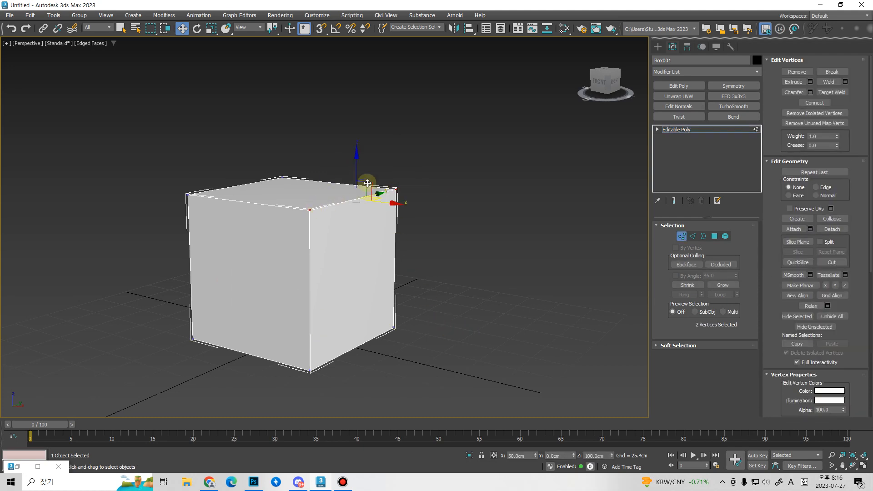
pyautogui.moveTo(366, 190); pyautogui.dragTo(422, 193)
pyautogui.hotkey('ctrl', 'z')
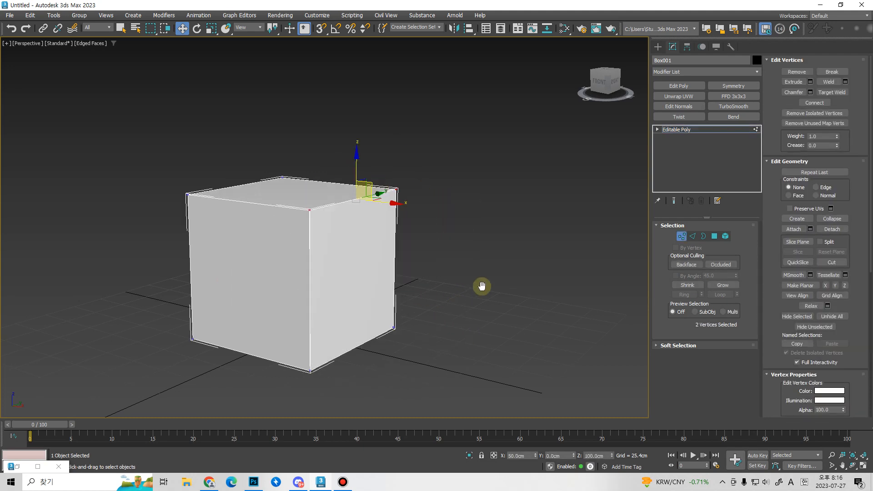
pyautogui.keyDown('alt'); pyautogui.moveTo(481, 286); pyautogui.dragTo(461, 304, button='middle'); pyautogui.keyUp('alt')
pyautogui.click(468, 286)
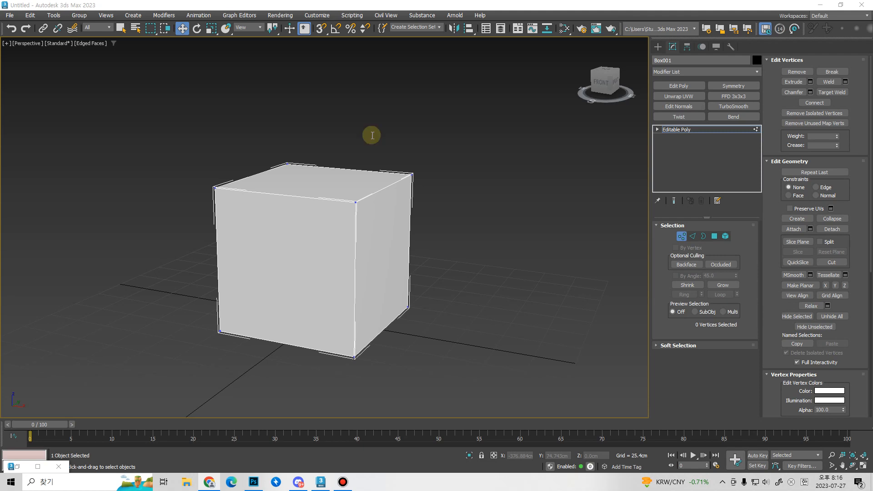
# - Switch to the Chrome browser and look through the image results for "주사위"
pyautogui.moveTo(372, 136); pyautogui.dragTo(368, 51)
pyautogui.click(58, 145)
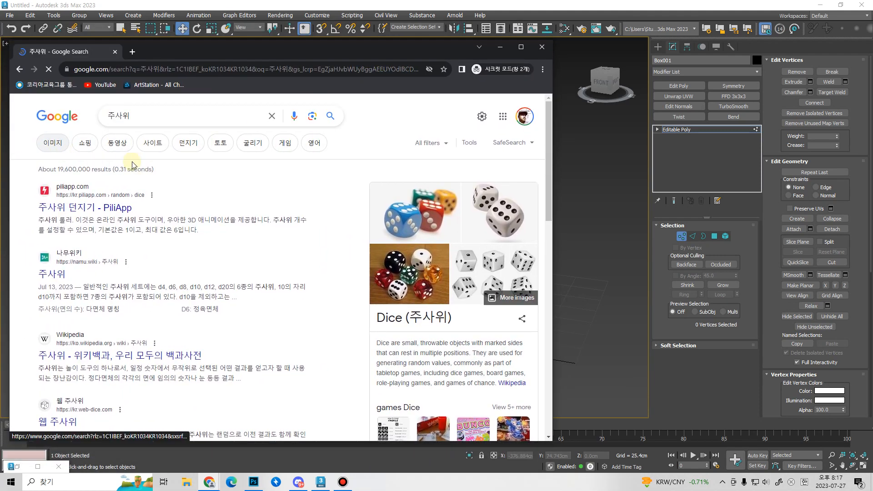
pyautogui.scroll(-5, 252, 226)
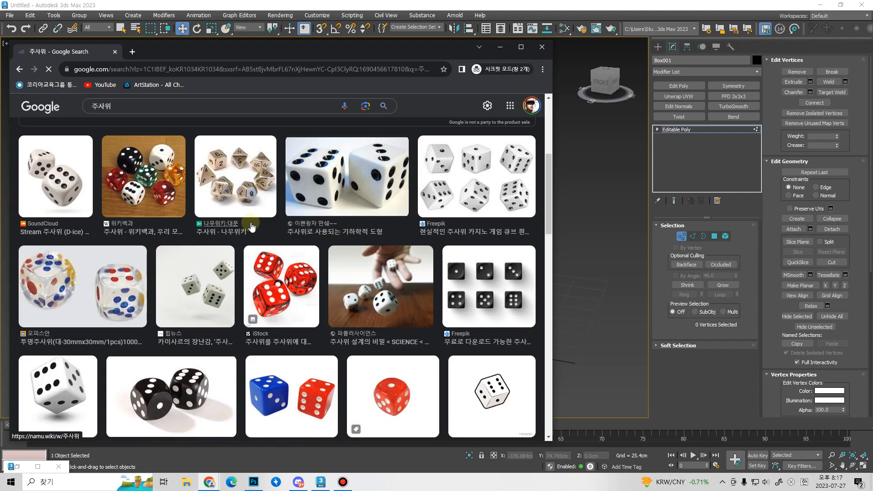
pyautogui.scroll(5, 252, 226)
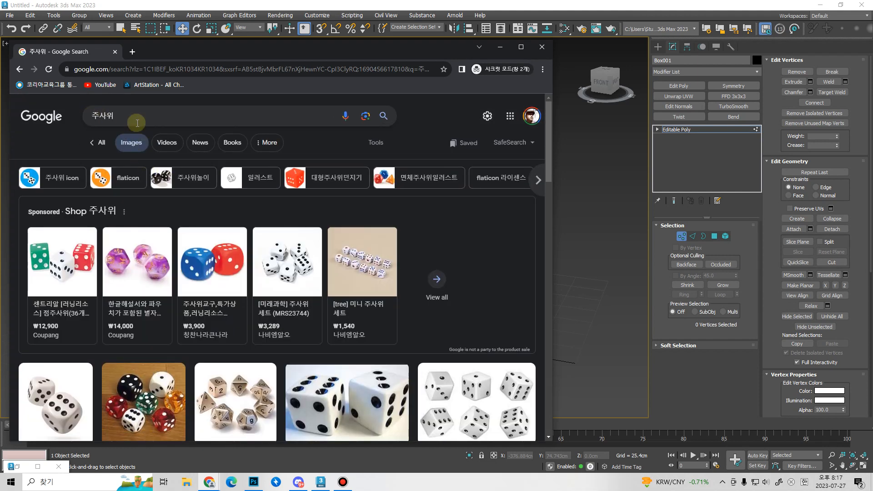
# - Search images for "종이 주사위", view the PNGWing unfolded paper dice template, and return to 3ds Max
pyautogui.click(97, 114)
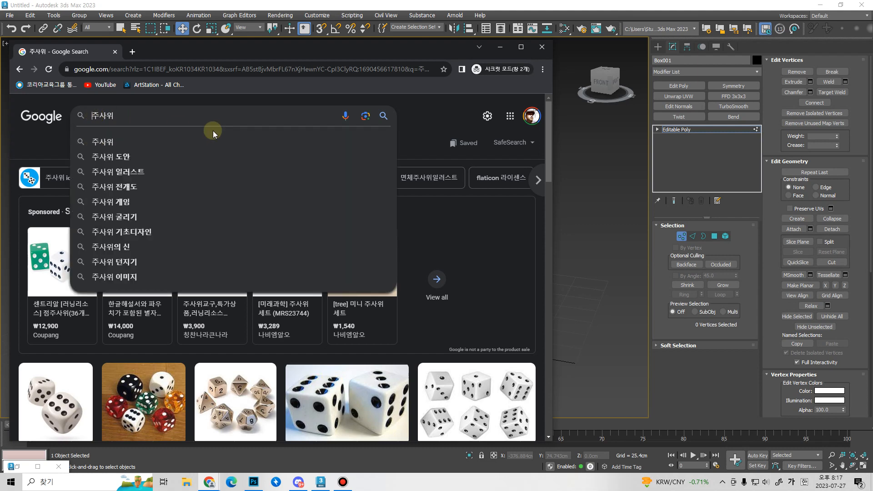
pyautogui.write('종이')
pyautogui.press('Return')
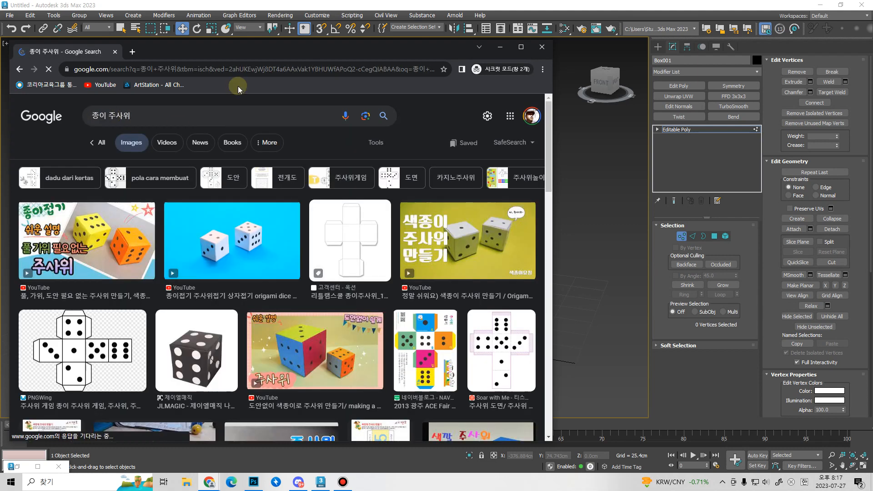
pyautogui.click(91, 350)
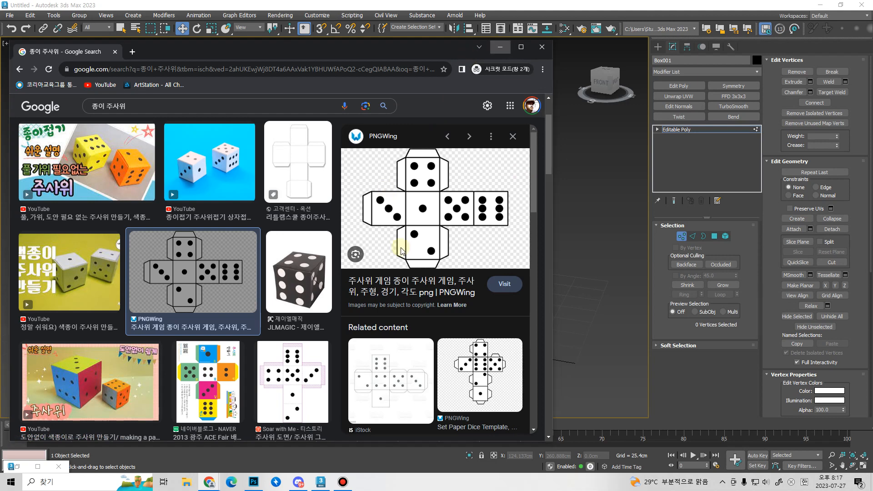
pyautogui.click(497, 48)
# - Leave vertex editing and add an Unwrap UVW modifier to the box
pyautogui.keyDown('alt'); pyautogui.moveTo(411, 257); pyautogui.dragTo(400, 295, button='middle'); pyautogui.keyUp('alt')
pyautogui.scroll(-3, 405, 271)
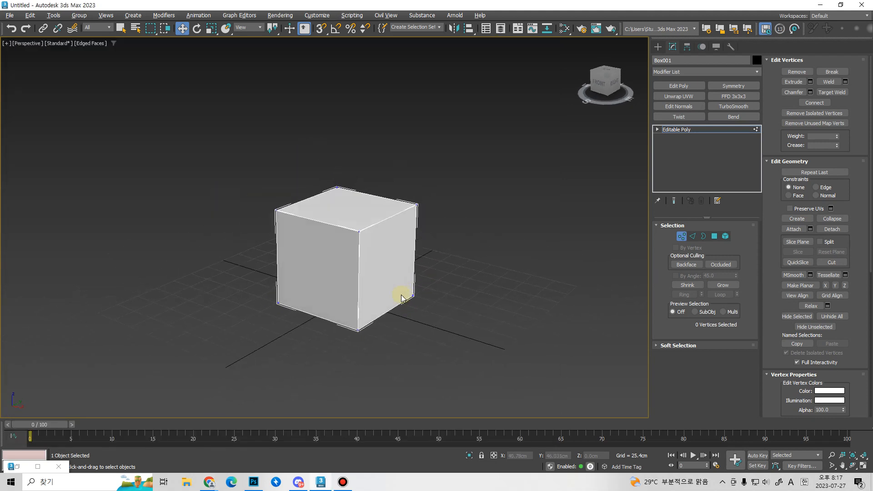
pyautogui.click(681, 236)
pyautogui.scroll(3, 417, 277)
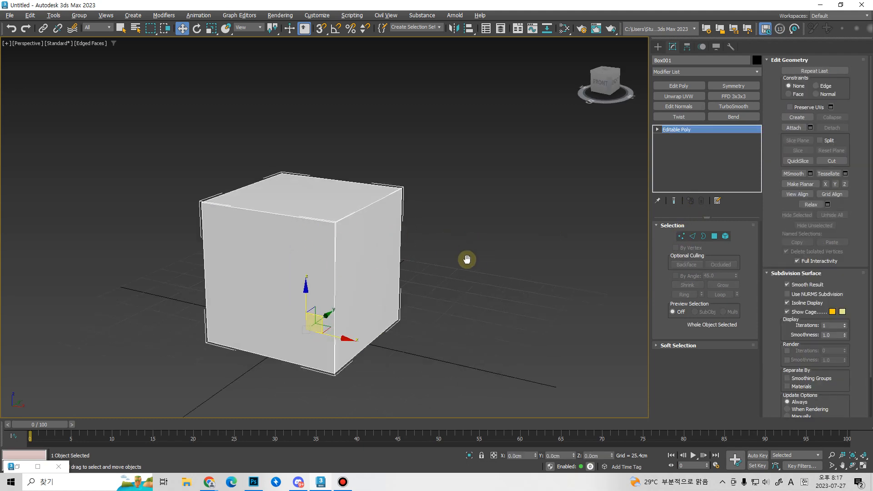
pyautogui.moveTo(466, 259); pyautogui.dragTo(511, 253, button='middle')
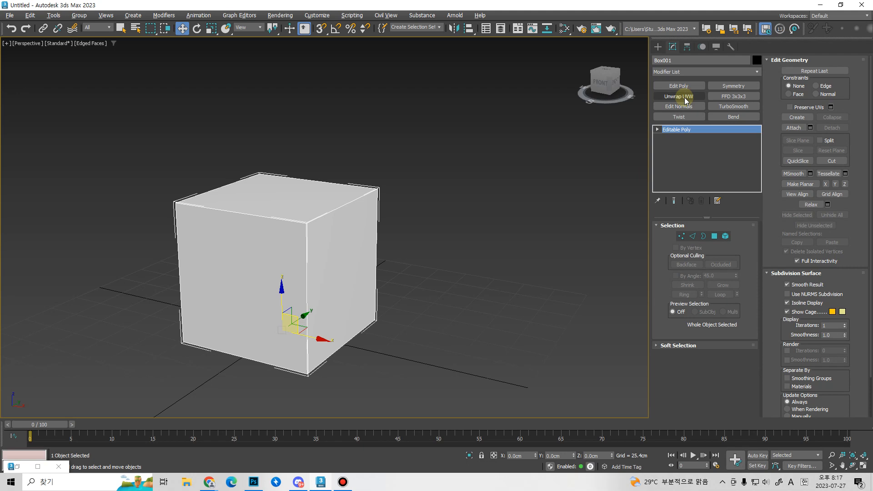
pyautogui.click(695, 71)
pyautogui.scroll(5, 736, 84)
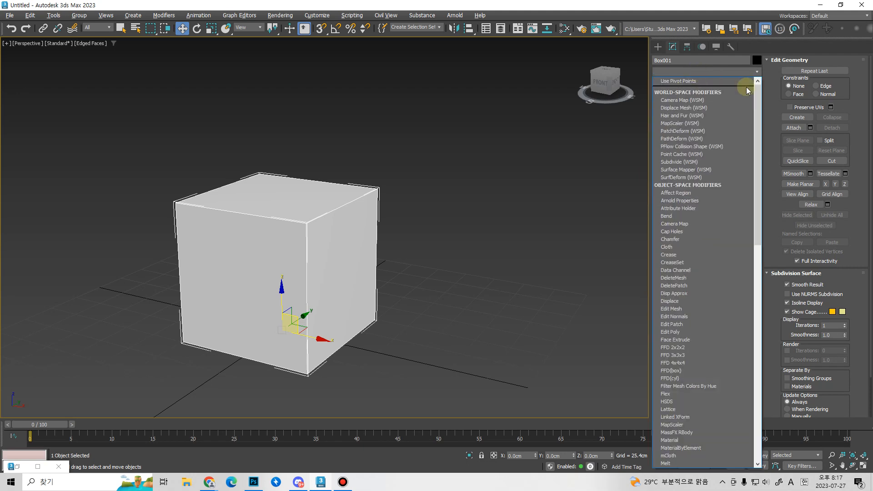
pyautogui.moveTo(757, 94); pyautogui.dragTo(748, 298)
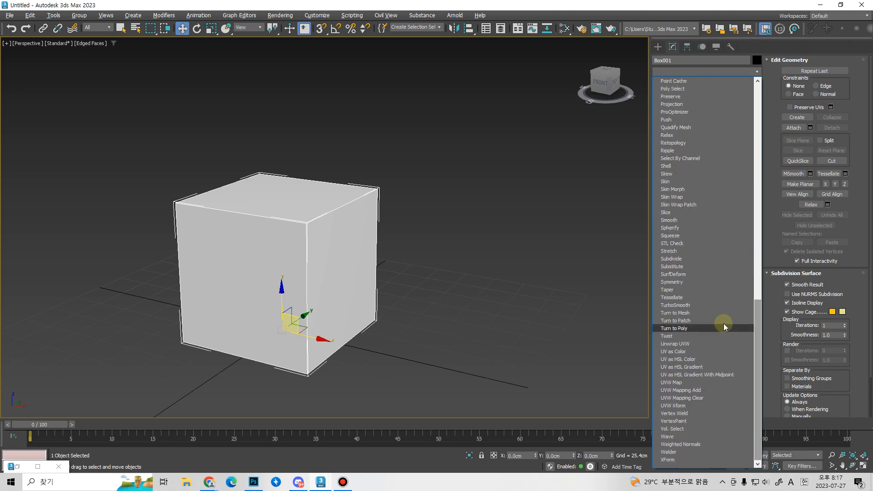
pyautogui.click(705, 345)
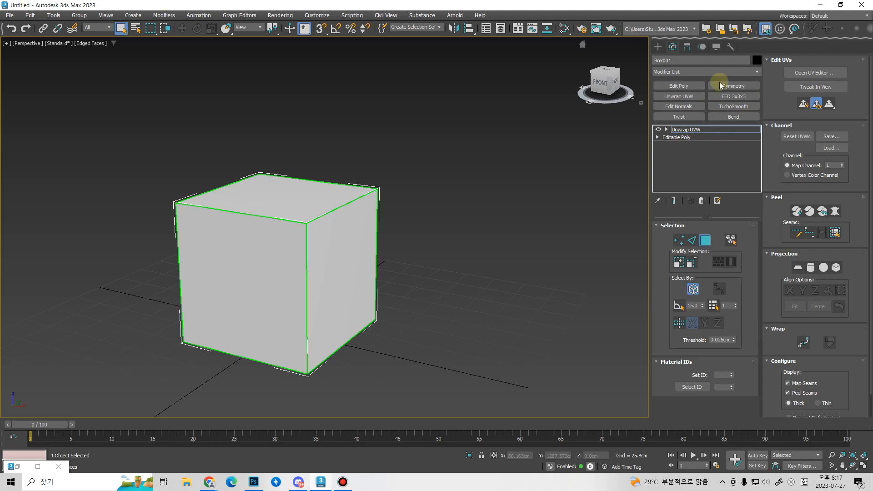
# - Hide the modifier shortcut buttons and show them again
pyautogui.click(718, 201)
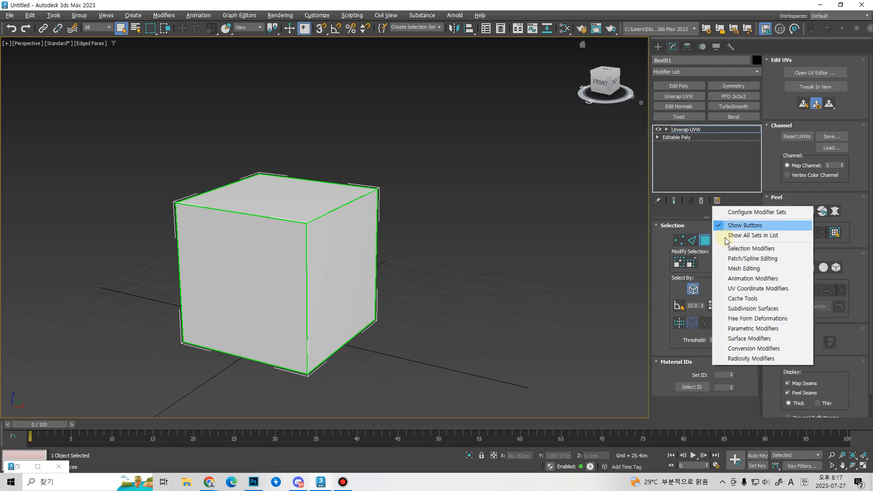
pyautogui.click(730, 225)
pyautogui.click(717, 155)
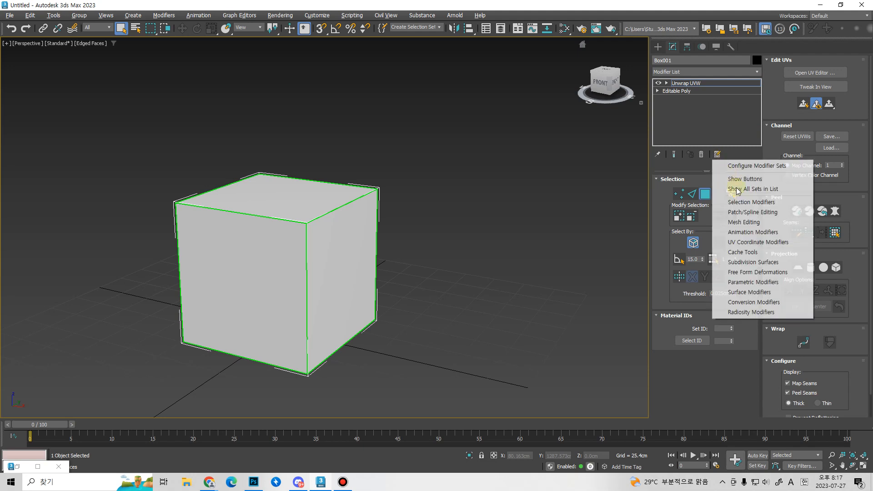
pyautogui.click(737, 180)
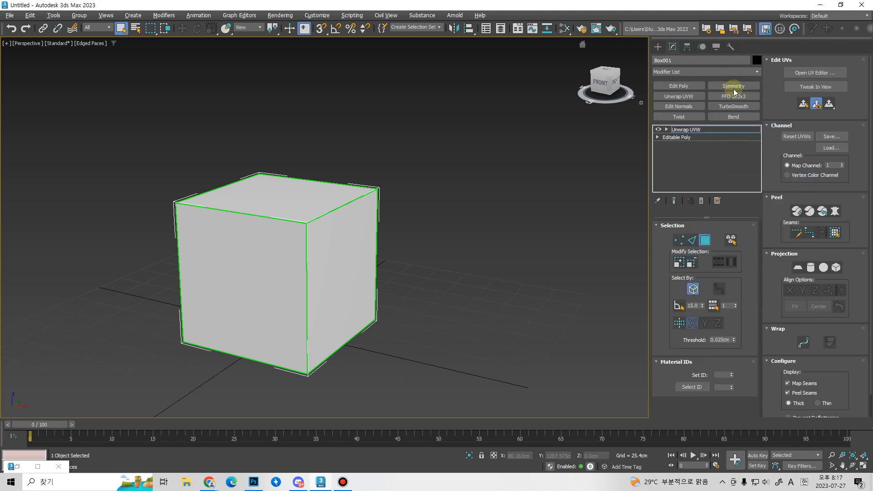
# - Open the modifier set configuration and assign Unwrap UVW to the first slot in the second row of buttons
pyautogui.click(718, 200)
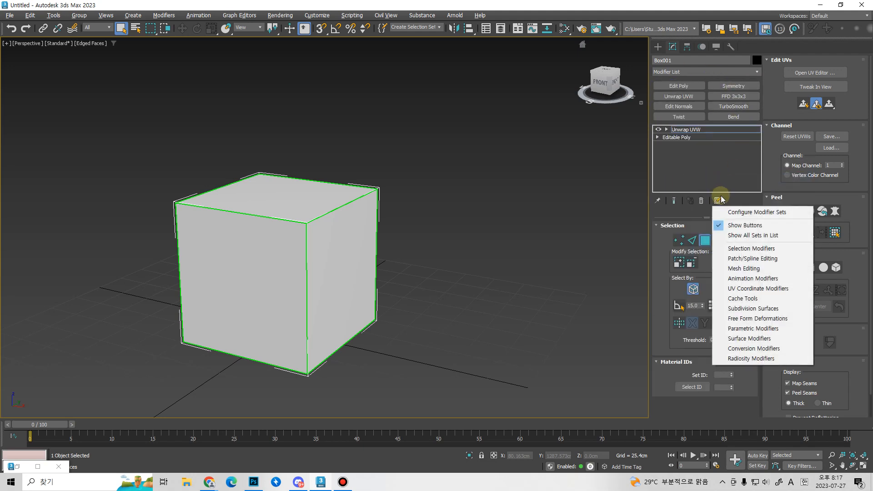
pyautogui.click(737, 214)
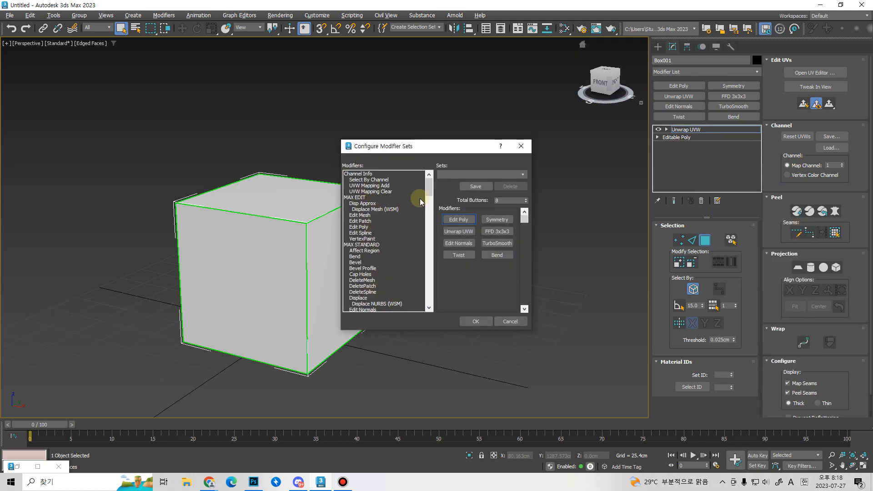
pyautogui.moveTo(428, 189); pyautogui.dragTo(430, 245)
pyautogui.moveTo(429, 248); pyautogui.dragTo(429, 253)
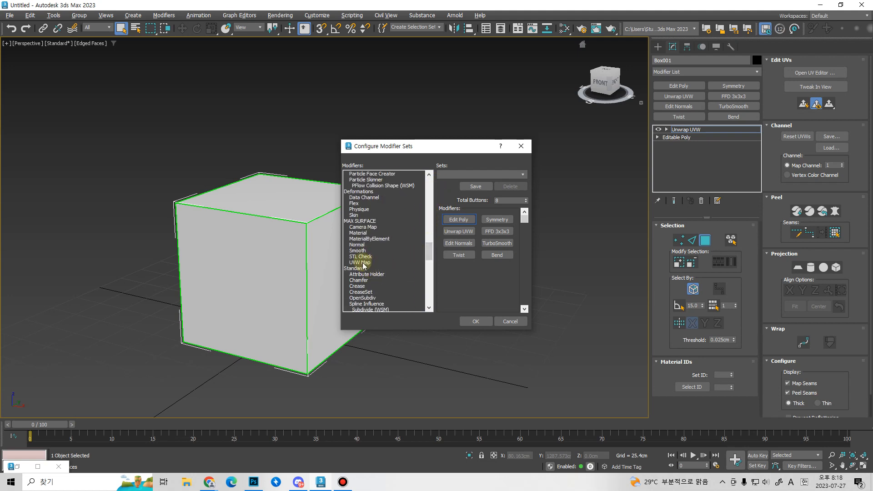
pyautogui.scroll(-4, 384, 278)
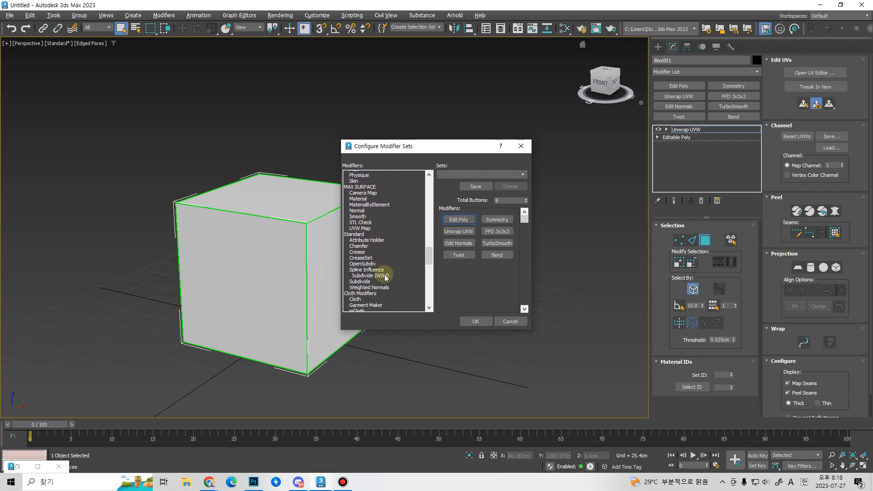
pyautogui.scroll(-5, 385, 277)
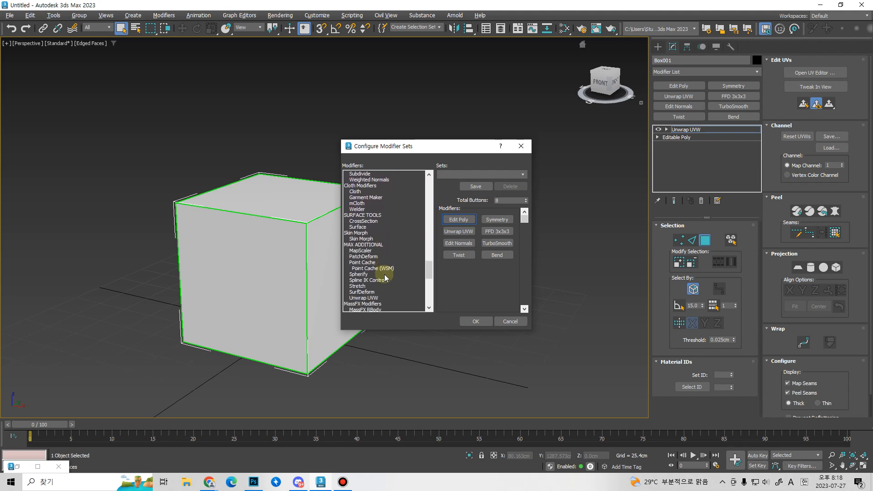
pyautogui.moveTo(368, 280); pyautogui.dragTo(460, 233)
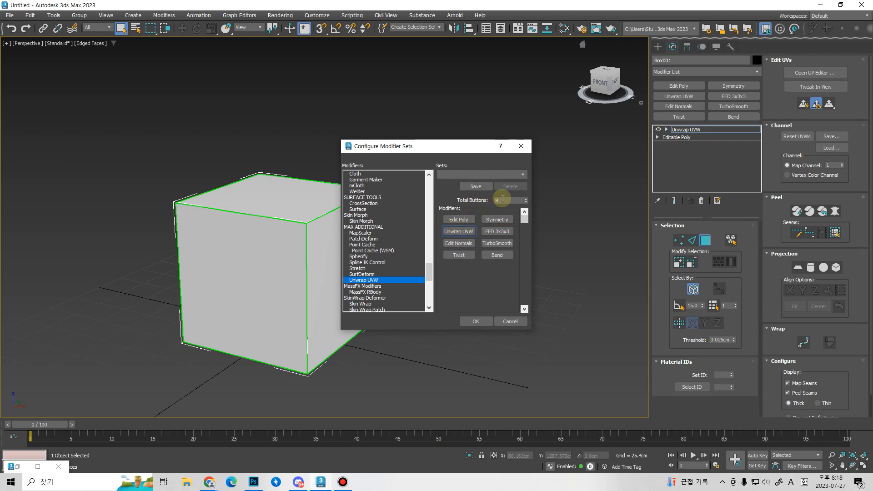
# - Try a higher total button count, set it back to 8 and accept the modifier set configuration
pyautogui.click(526, 199)
pyautogui.click(526, 198)
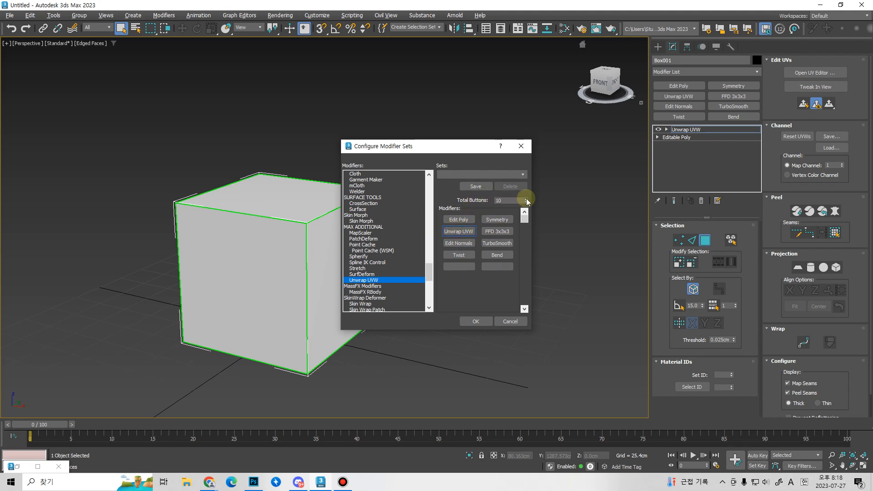
pyautogui.click(526, 199)
pyautogui.click(526, 198)
pyautogui.click(526, 201)
pyautogui.click(526, 202)
pyautogui.click(526, 201)
pyautogui.click(526, 202)
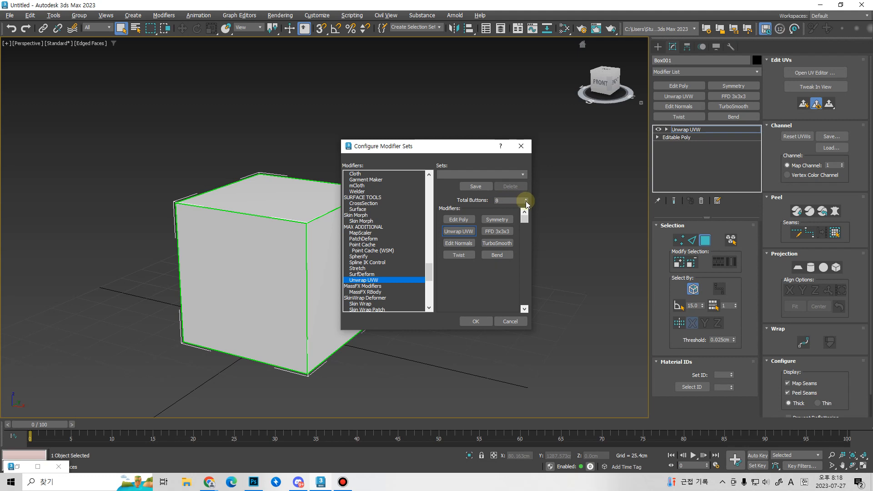
pyautogui.click(481, 323)
# - Enter vertex selection in the box's Unwrap UVW modifier
pyautogui.press('z')
pyautogui.moveTo(509, 279)
pyautogui.keyDown('alt'); pyautogui.mouseDown(button='middle')
pyautogui.moveTo(473, 292)
pyautogui.moveTo(357, 283)
pyautogui.moveTo(499, 253)
pyautogui.moveTo(463, 261)
pyautogui.moveTo(506, 266)
pyautogui.mouseUp(button='middle'); pyautogui.keyUp('alt')
pyautogui.scroll(-2, 463, 261)
pyautogui.scroll(3, 506, 266)
pyautogui.click(675, 241)
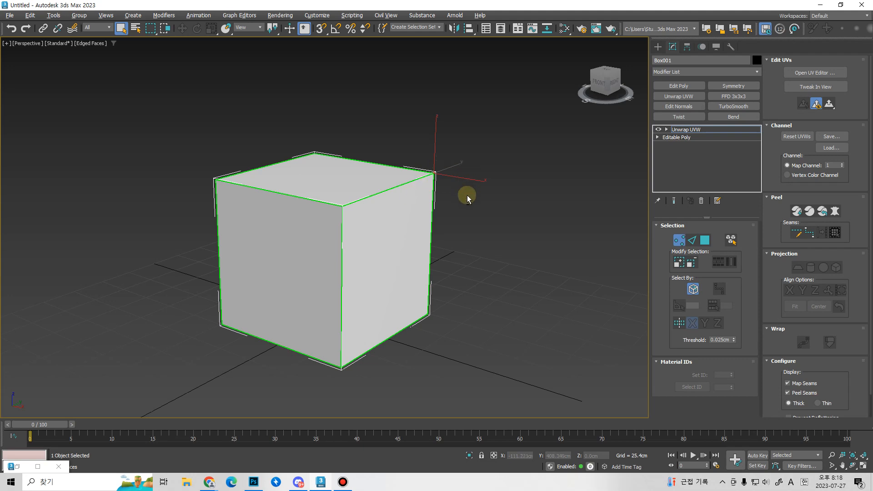
pyautogui.keyDown('alt'); pyautogui.moveTo(467, 195); pyautogui.dragTo(425, 224, button='middle'); pyautogui.keyUp('alt')
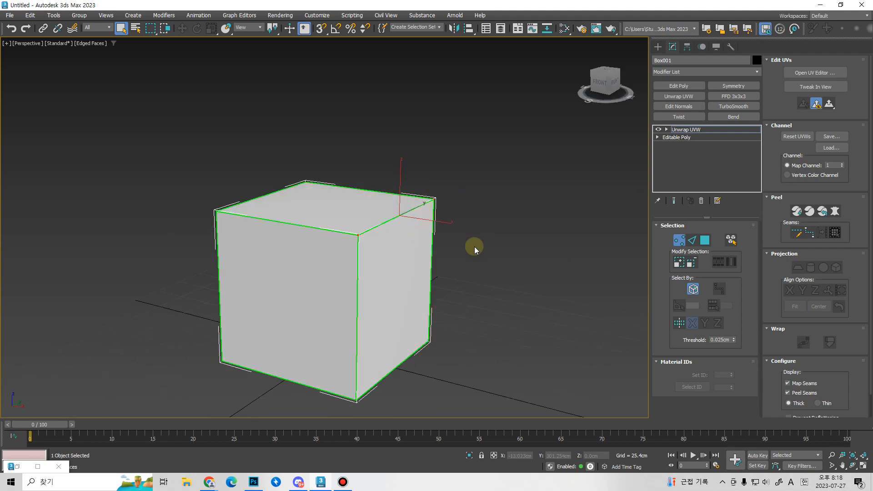
pyautogui.keyDown('alt'); pyautogui.moveTo(473, 247); pyautogui.dragTo(459, 218, button='middle'); pyautogui.keyUp('alt')
# - Switch Unwrap UVW to edge selection and select the front, right and back edges of the box's top face
pyautogui.press('2')
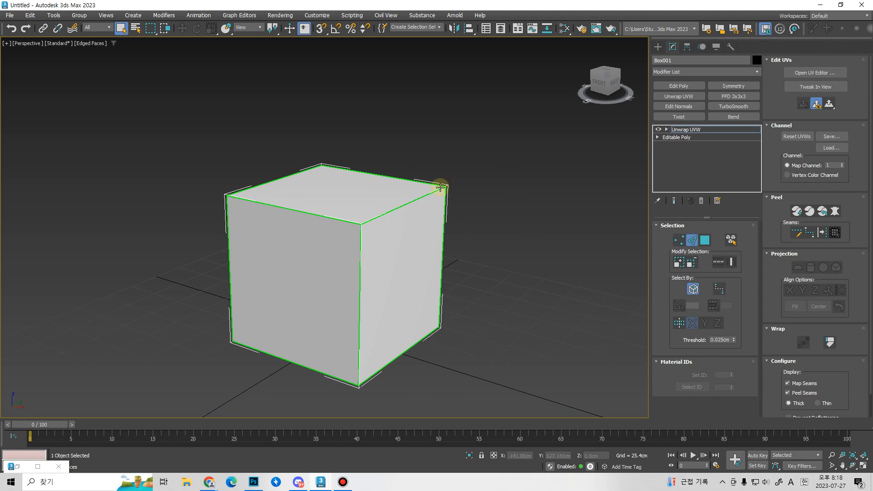
pyautogui.click(422, 197)
pyautogui.keyDown('ctrl'); pyautogui.click(419, 181); pyautogui.keyUp('ctrl')
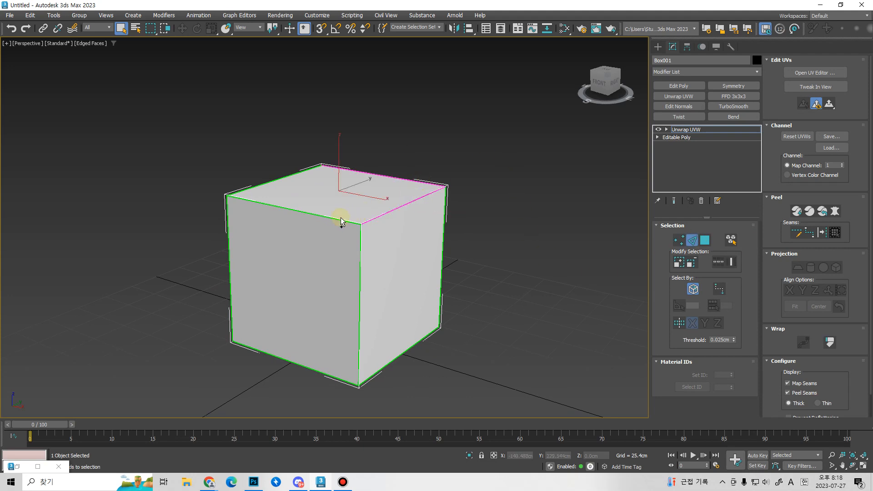
pyautogui.keyDown('ctrl'); pyautogui.click(336, 217); pyautogui.keyUp('ctrl')
pyautogui.keyDown('alt'); pyautogui.moveTo(569, 274); pyautogui.dragTo(481, 314, button='middle'); pyautogui.keyUp('alt')
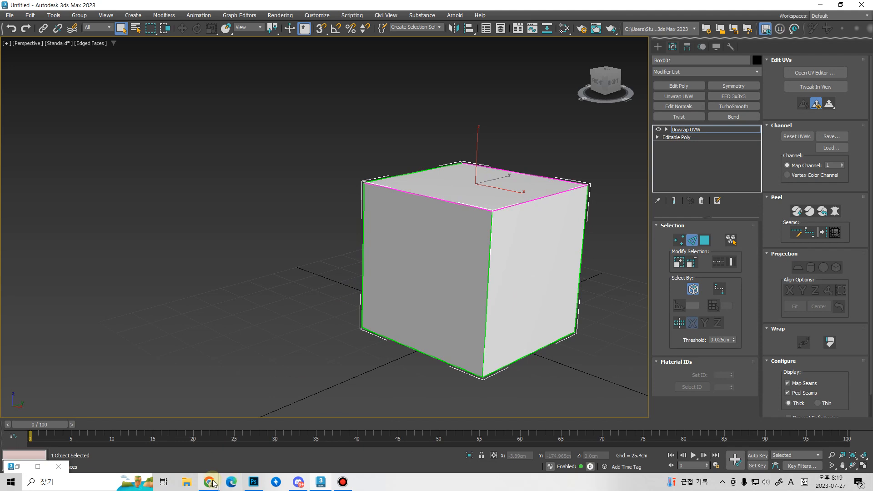
# - Switch to the browser to examine how the dice template unfolds, and return to 3ds Max
pyautogui.moveTo(210, 481)
pyautogui.click(241, 449)
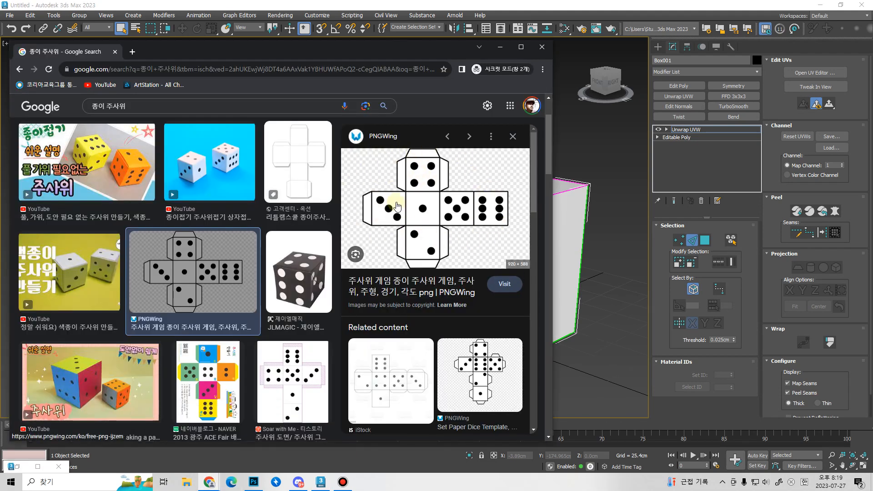
pyautogui.click(500, 47)
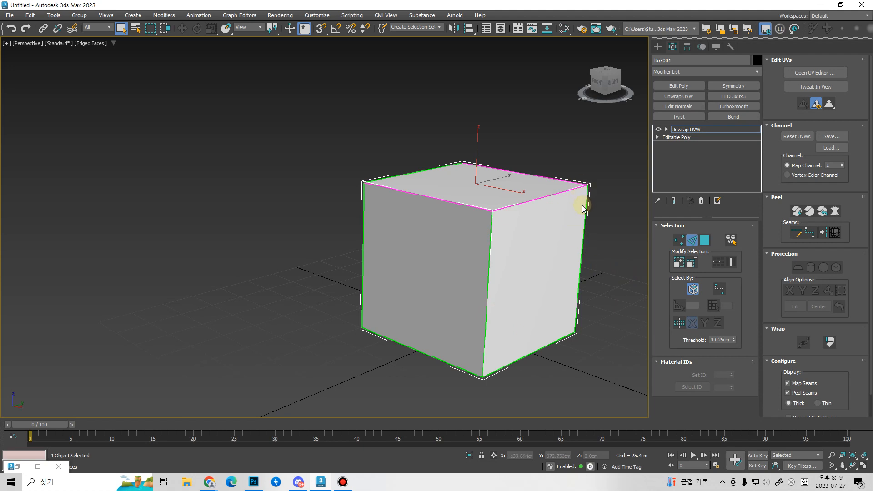
# - Cycle the Unwrap UVW selection level through vertex and edge, ending on polygon
pyautogui.moveTo(555, 234)
pyautogui.mouseDown(button='middle')
pyautogui.moveTo(565, 235)
pyautogui.moveTo(550, 246)
pyautogui.mouseUp(button='middle')
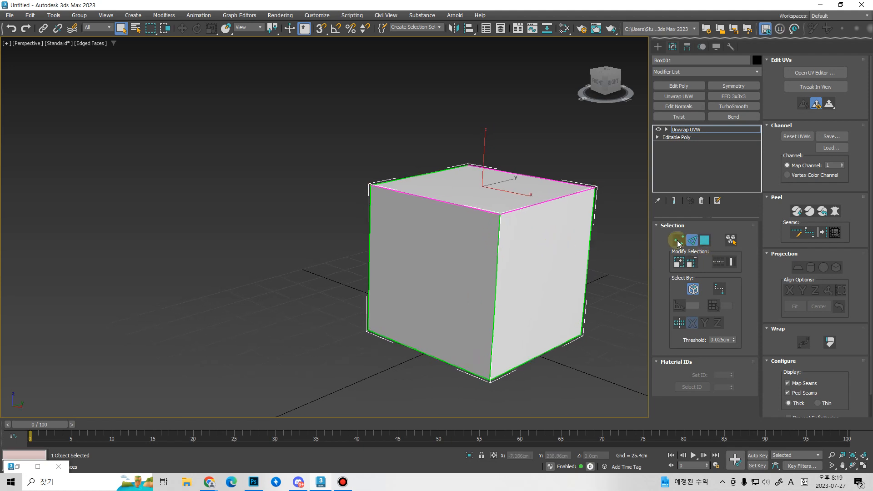
pyautogui.click(682, 240)
pyautogui.click(692, 243)
pyautogui.click(704, 242)
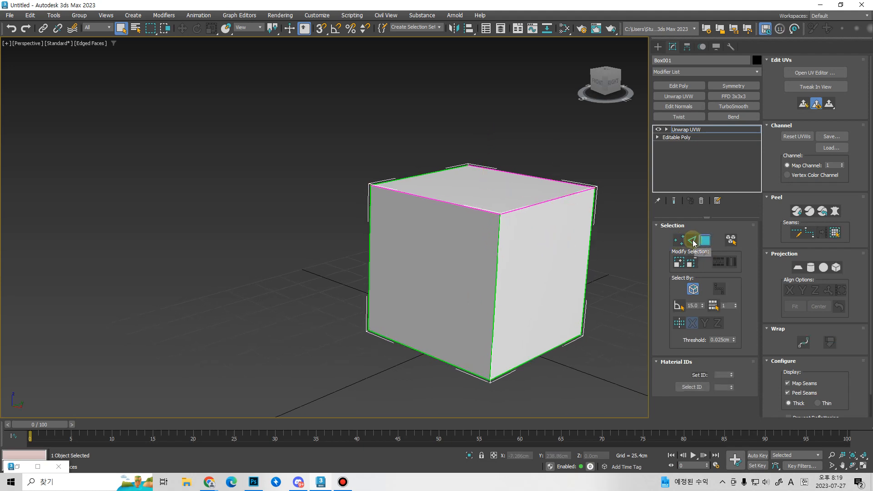
# - Cycle the Unwrap UVW selection level through edge, vertex and polygon, ending on vertex
pyautogui.click(692, 242)
pyautogui.click(681, 242)
pyautogui.click(693, 241)
pyautogui.click(705, 242)
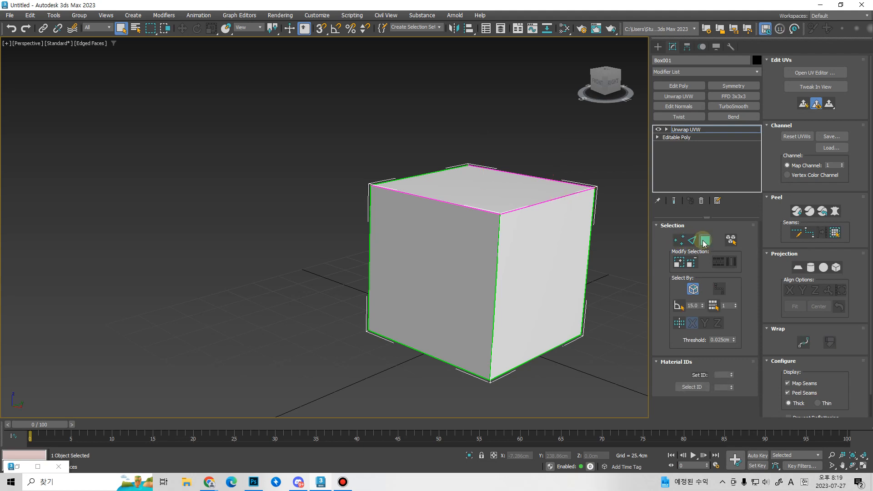
pyautogui.click(689, 243)
pyautogui.click(682, 241)
pyautogui.moveTo(627, 244); pyautogui.dragTo(607, 245, button='middle')
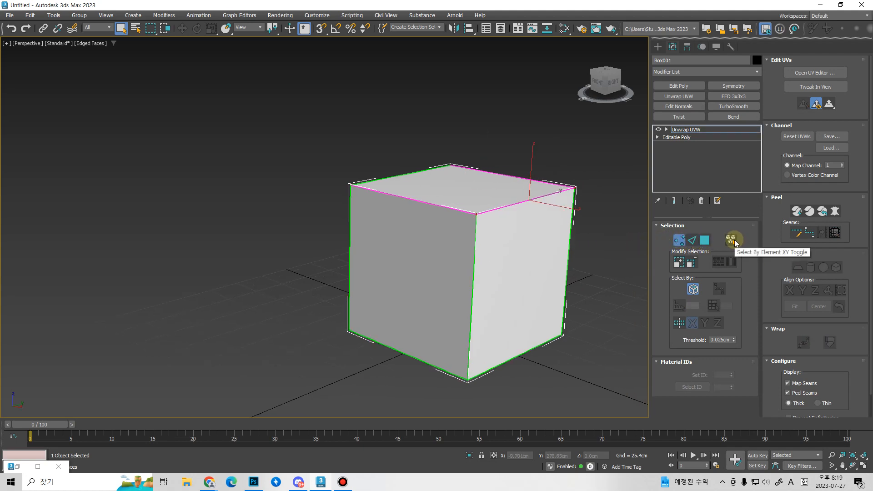
# - Turn on Select By Element in polygon mode and alternately select and deselect the whole box
pyautogui.click(703, 242)
pyautogui.click(544, 223)
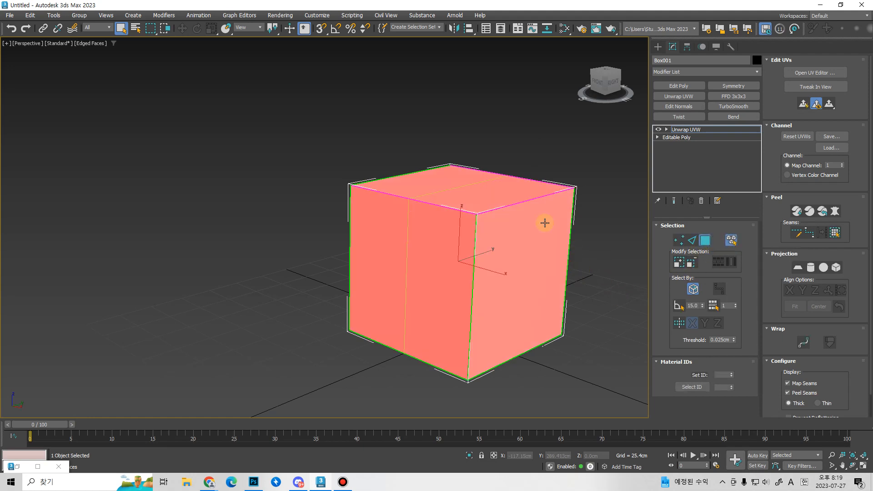
pyautogui.click(597, 250)
pyautogui.click(549, 240)
pyautogui.click(594, 246)
pyautogui.click(558, 243)
pyautogui.click(601, 252)
pyautogui.click(546, 246)
# - Try Select by Planar Angle on the box, and select only the top face with planar-angle and element selection turned off
pyautogui.click(694, 292)
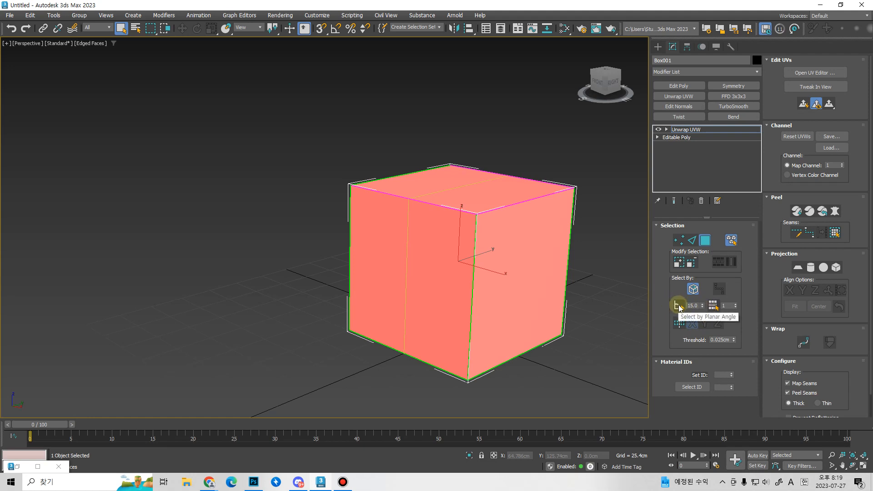
pyautogui.click(604, 297)
pyautogui.click(525, 279)
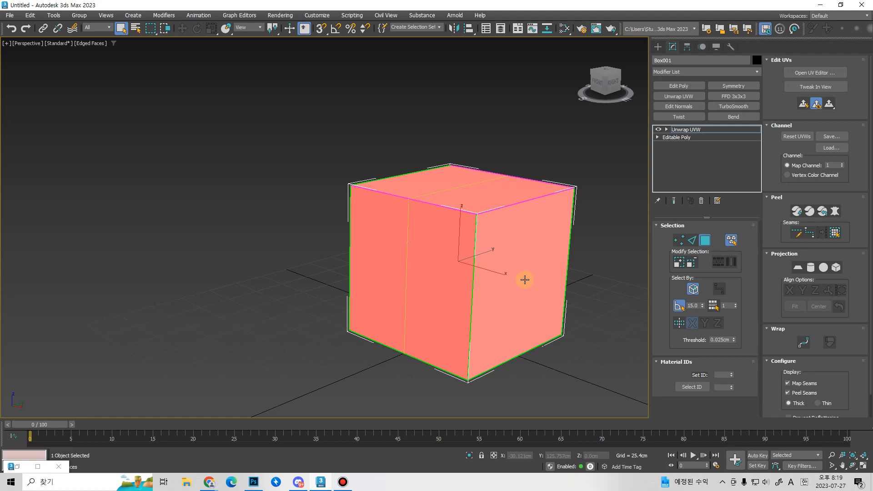
pyautogui.click(596, 279)
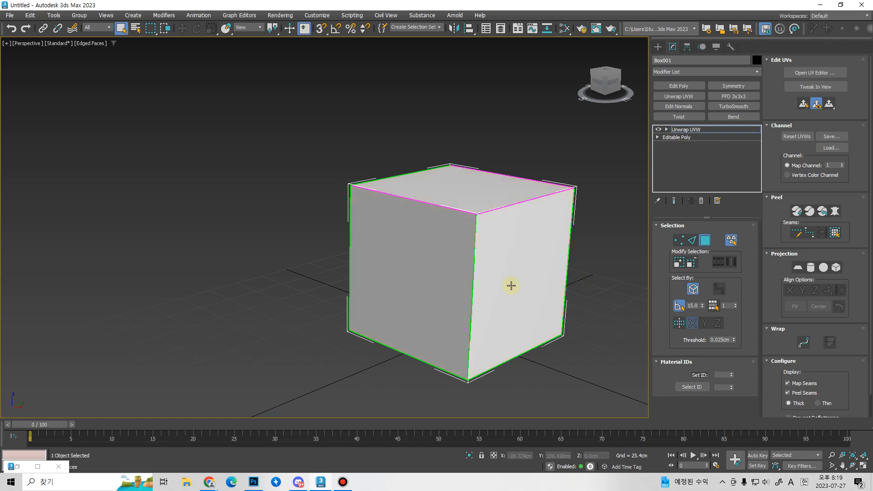
pyautogui.click(514, 261)
pyautogui.click(479, 196)
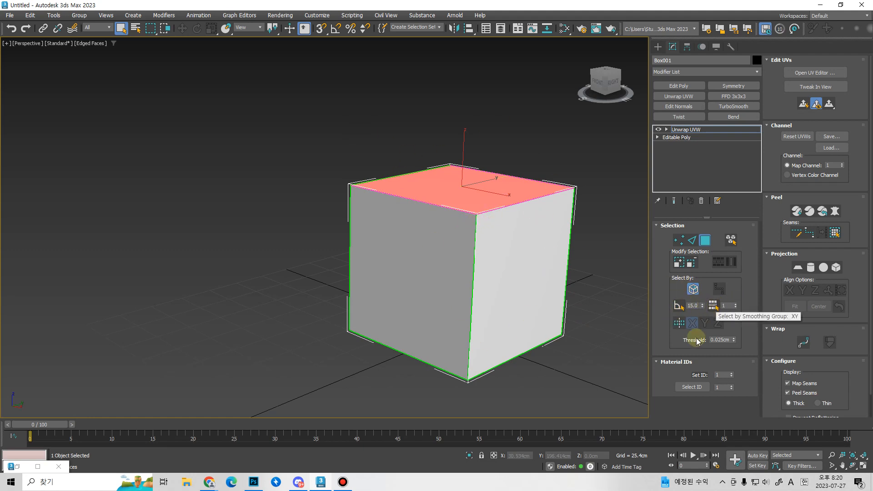
# - Turn on symmetrical selection across the X axis and switch to vertex selection to try it on the box's top corners
pyautogui.keyDown('alt'); pyautogui.moveTo(582, 307); pyautogui.dragTo(509, 291, button='middle'); pyautogui.keyUp('alt')
pyautogui.click(679, 322)
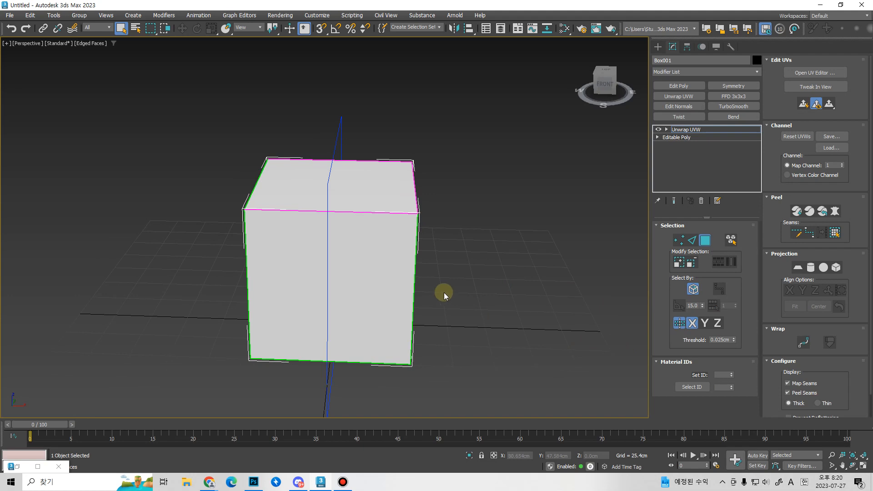
pyautogui.keyDown('alt'); pyautogui.moveTo(444, 292); pyautogui.dragTo(421, 180, button='middle'); pyautogui.keyUp('alt')
pyautogui.press('1')
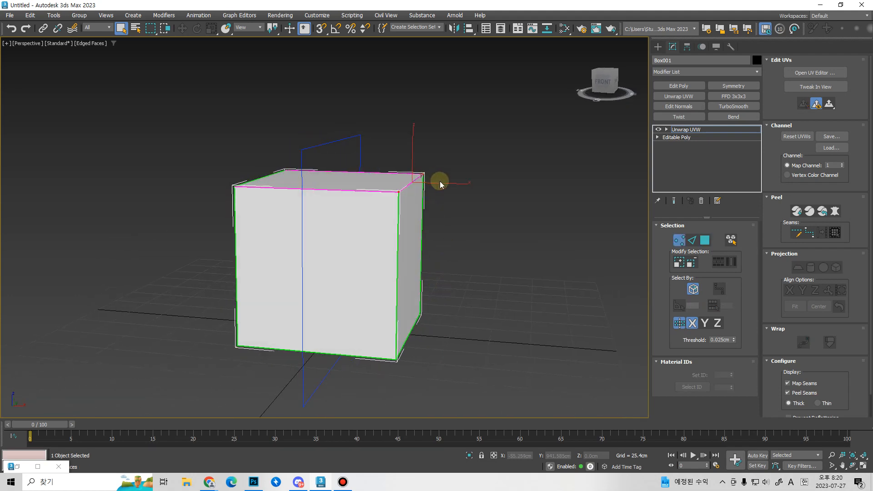
pyautogui.click(440, 182)
pyautogui.keyDown('alt'); pyautogui.moveTo(429, 171); pyautogui.dragTo(282, 171, button='middle'); pyautogui.keyUp('alt')
# - Select the box's left and right bottom edges symmetrically in wireframe display, and turn symmetrical selection off
pyautogui.press('2')
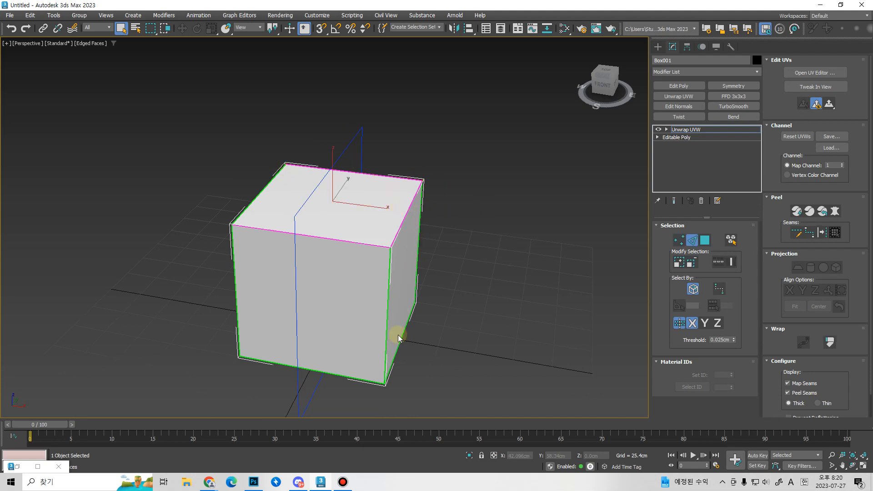
pyautogui.keyDown('alt'); pyautogui.moveTo(395, 335); pyautogui.dragTo(414, 306, button='middle'); pyautogui.keyUp('alt')
pyautogui.press('F3')
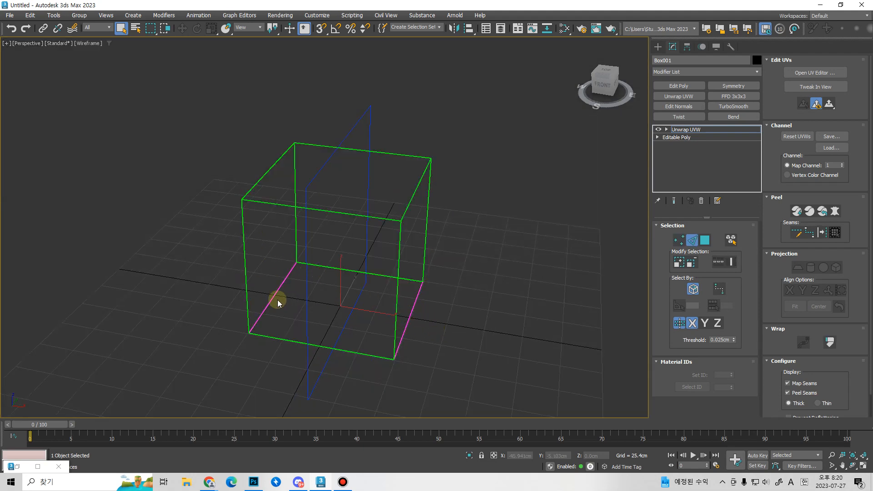
pyautogui.click(679, 323)
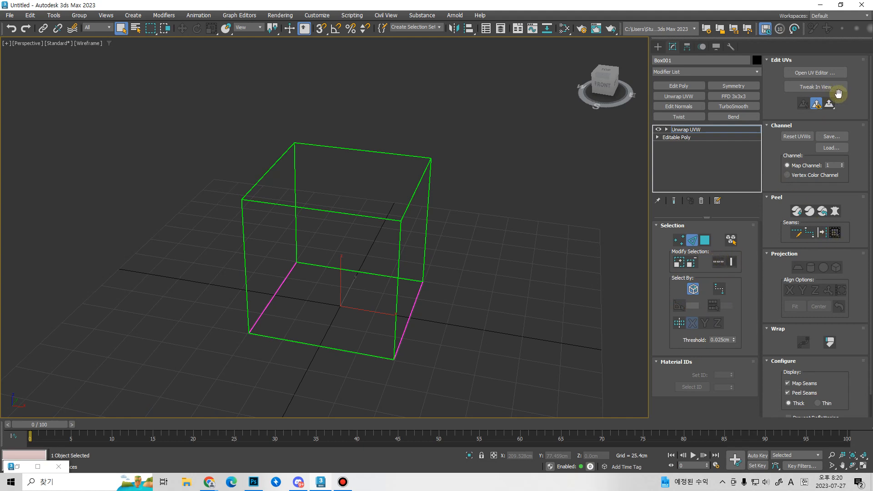
# - Collapse the Channel, Peel, Wrap and Configure rollouts of the Unwrap UVW modifier
pyautogui.click(773, 126)
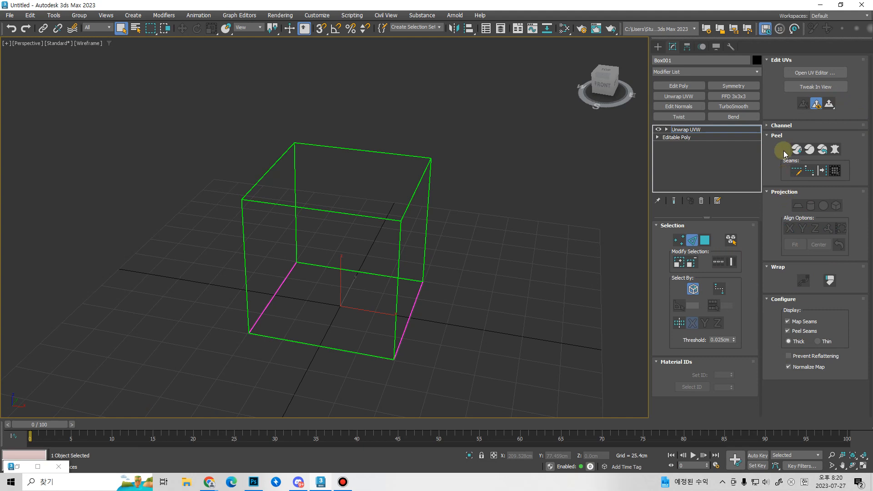
pyautogui.click(777, 135)
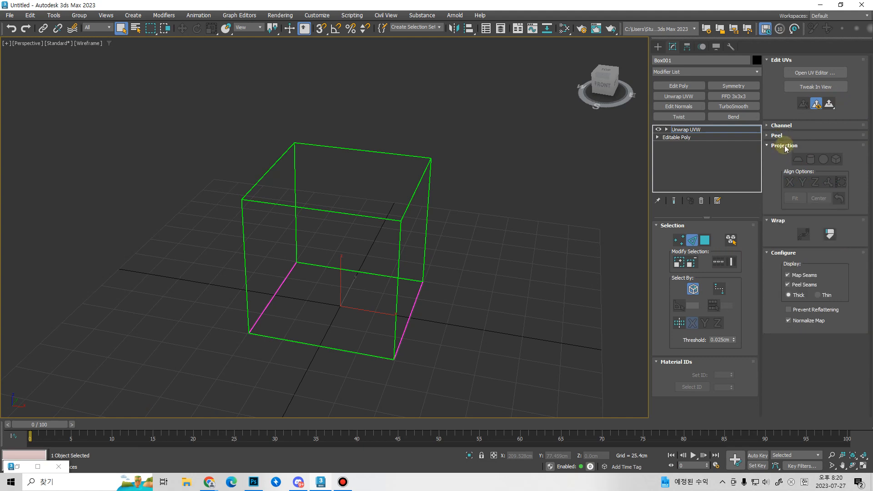
pyautogui.click(779, 221)
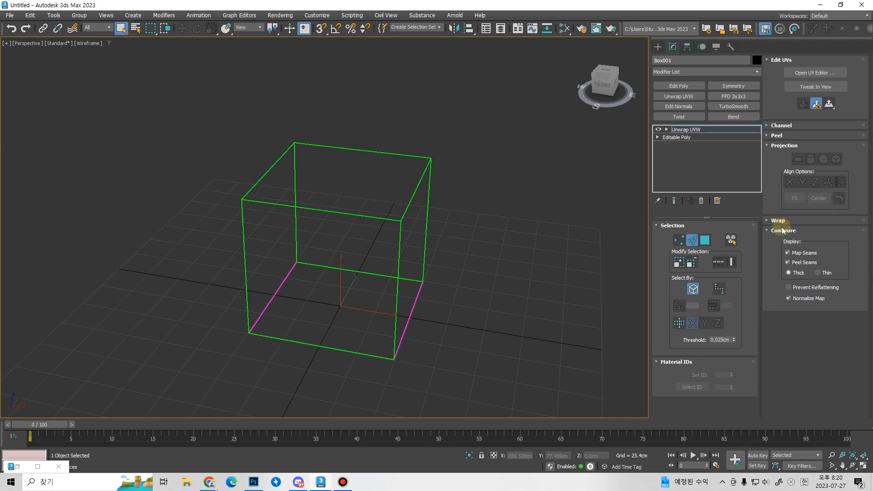
pyautogui.click(783, 231)
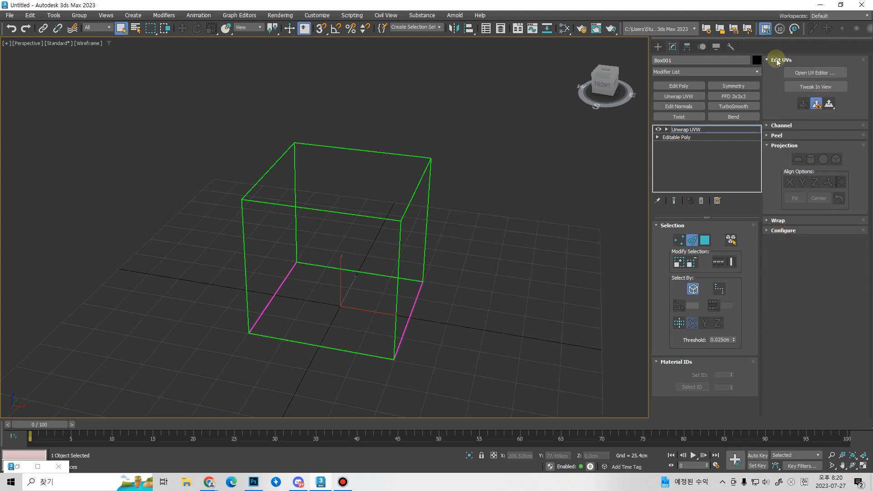
# - Open the UV editor, place it beside the box at a narrower width, and frame the UV square in it
pyautogui.click(797, 72)
pyautogui.moveTo(433, 59); pyautogui.dragTo(190, 59)
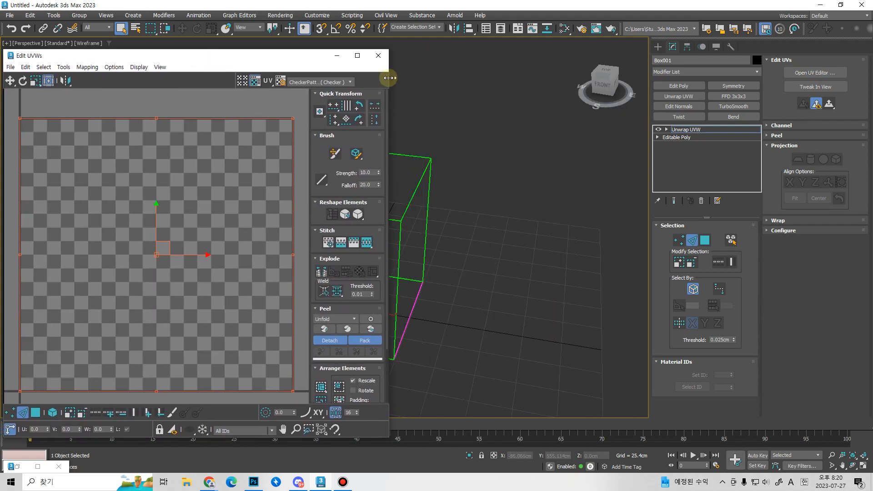
pyautogui.moveTo(389, 78); pyautogui.dragTo(366, 78)
pyautogui.scroll(-2, 107, 227)
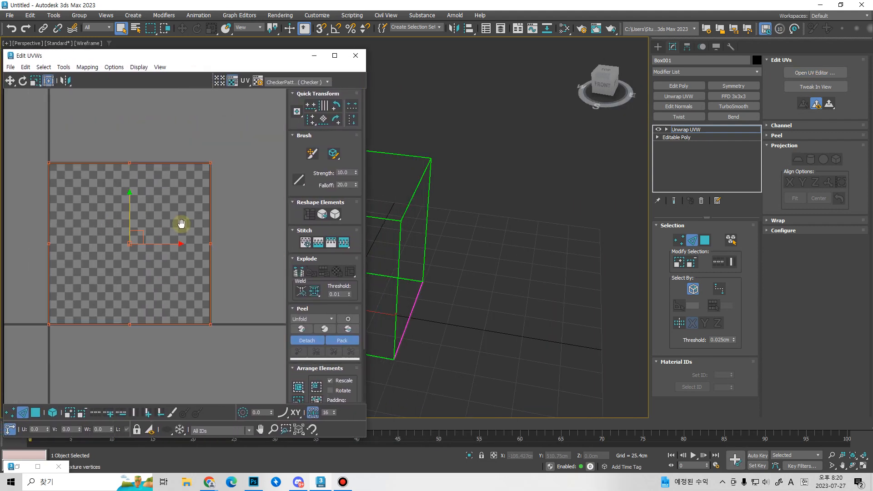
pyautogui.moveTo(181, 224); pyautogui.dragTo(290, 253, button='middle')
pyautogui.scroll(2, 174, 208)
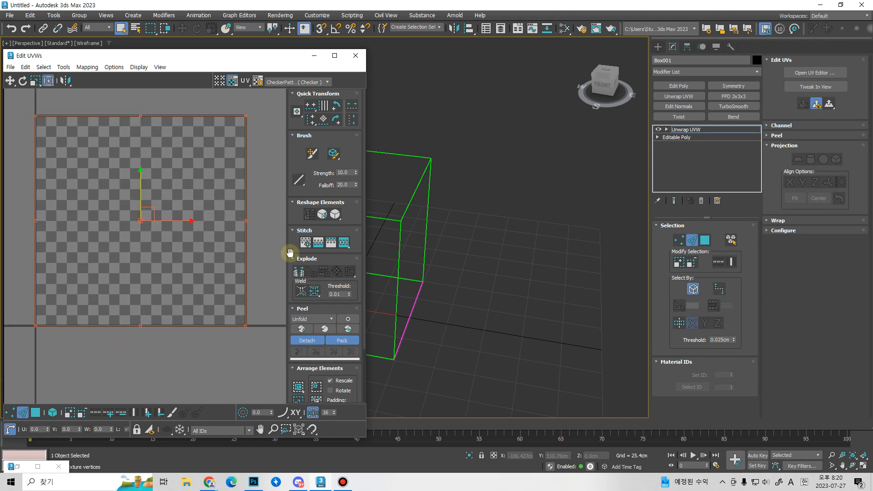
pyautogui.moveTo(237, 241); pyautogui.dragTo(250, 249, button='middle')
# - Clear the viewport edge selection and return the box, placed beside the UV editor, to shaded display
pyautogui.click(471, 247)
pyautogui.scroll(-1, 470, 247)
pyautogui.moveTo(473, 249); pyautogui.dragTo(556, 279, button='middle')
pyautogui.moveTo(530, 278)
pyautogui.keyDown('alt'); pyautogui.mouseDown(button='middle')
pyautogui.moveTo(510, 268)
pyautogui.moveTo(579, 273)
pyautogui.moveTo(537, 289)
pyautogui.mouseUp(button='middle'); pyautogui.keyUp('alt')
pyautogui.press('F3')
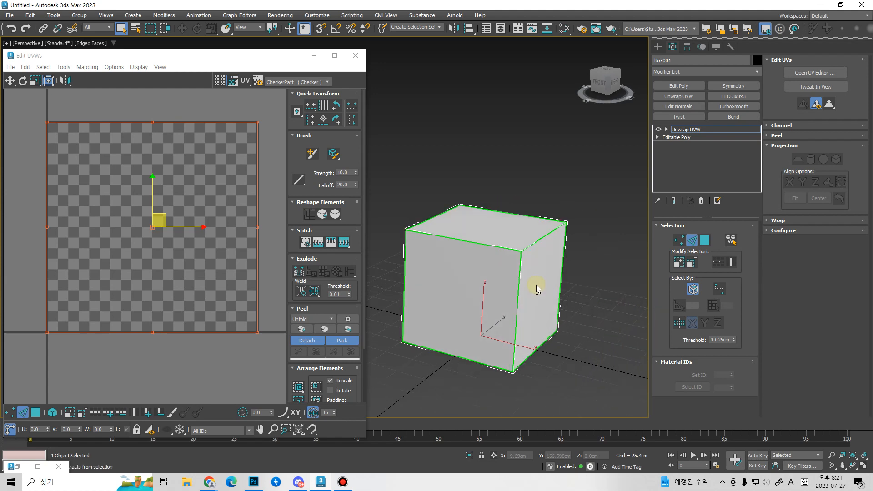
# - Select the box's front face in polygon mode and move its UV square slightly left and down from the checker tile
pyautogui.press('3')
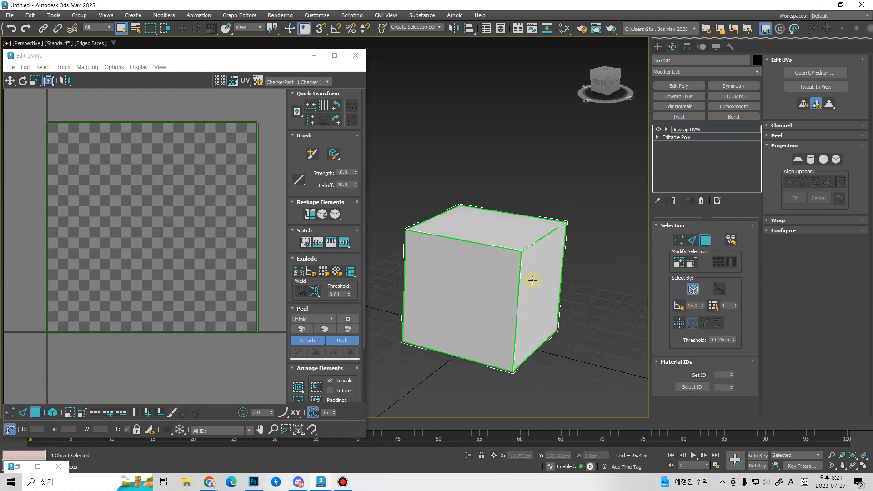
pyautogui.click(493, 296)
pyautogui.scroll(-2, 195, 244)
pyautogui.moveTo(169, 219); pyautogui.dragTo(140, 224)
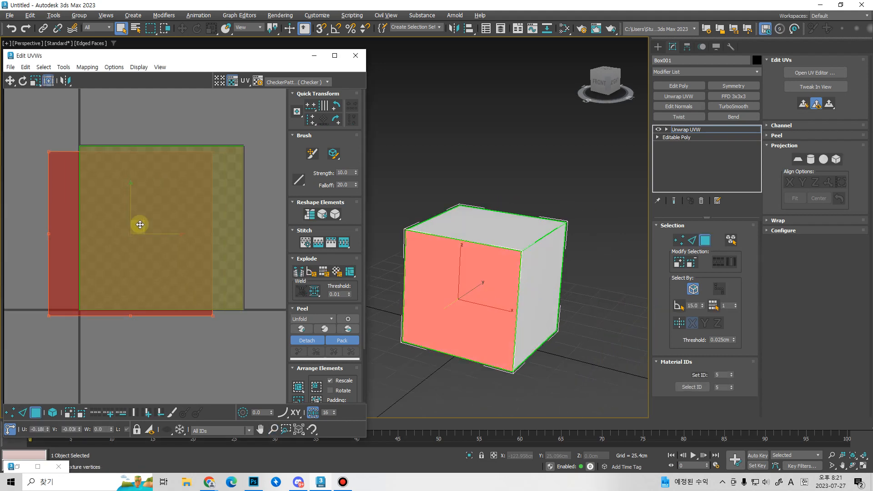
# - Select the box's right face and move its UV square directly to the right of the front face's square
pyautogui.click(539, 296)
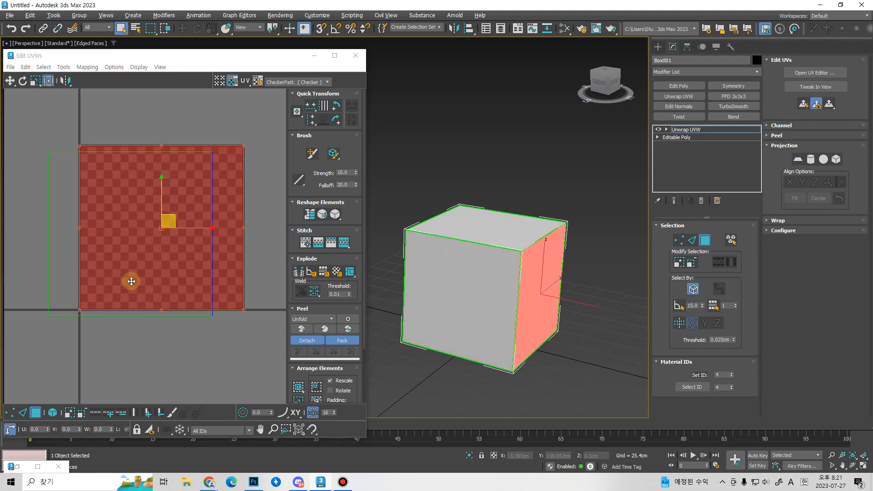
pyautogui.scroll(-4, 195, 248)
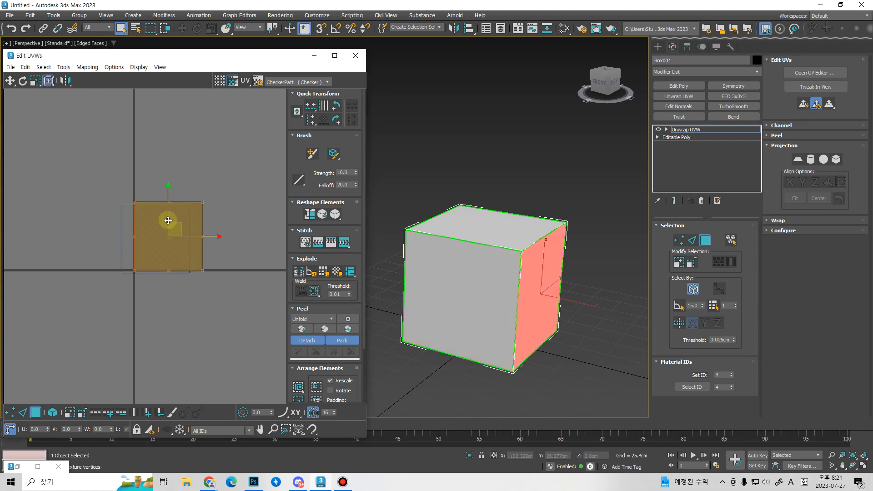
pyautogui.moveTo(179, 226); pyautogui.dragTo(232, 225)
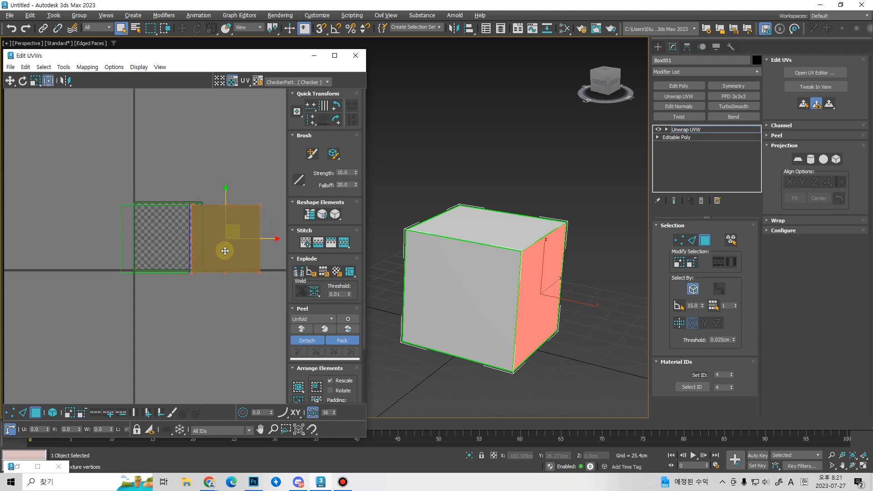
pyautogui.scroll(3, 179, 190)
pyautogui.scroll(-6, 191, 268)
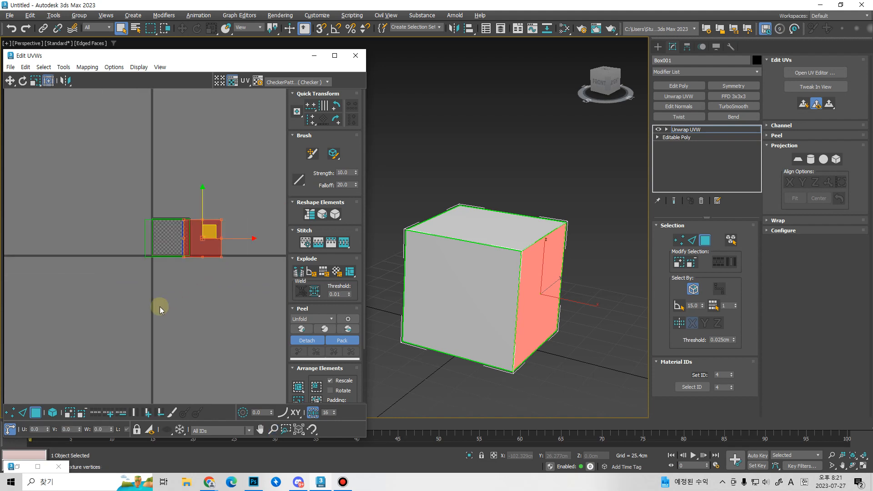
# - Select the box's left face and move its UV square directly to the left of the front face's square
pyautogui.moveTo(154, 296); pyautogui.dragTo(200, 315, button='middle')
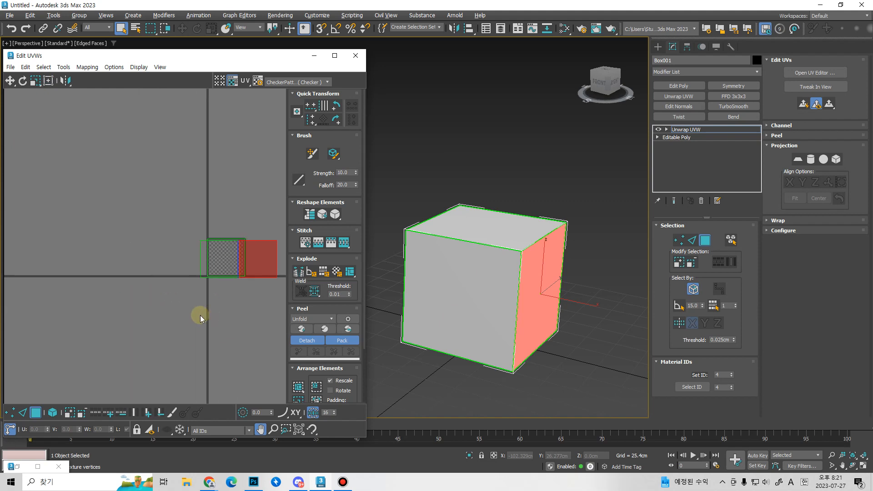
pyautogui.scroll(3, 178, 252)
pyautogui.scroll(1, 194, 236)
pyautogui.moveTo(209, 268); pyautogui.dragTo(163, 274, button='middle')
pyautogui.keyDown('alt'); pyautogui.moveTo(493, 309); pyautogui.dragTo(514, 309, button='middle'); pyautogui.keyUp('alt')
pyautogui.click(457, 310)
pyautogui.moveTo(230, 253); pyautogui.dragTo(142, 252)
# - Move the top face's UV square above the front face's square and the bottom face's square below it
pyautogui.click(498, 255)
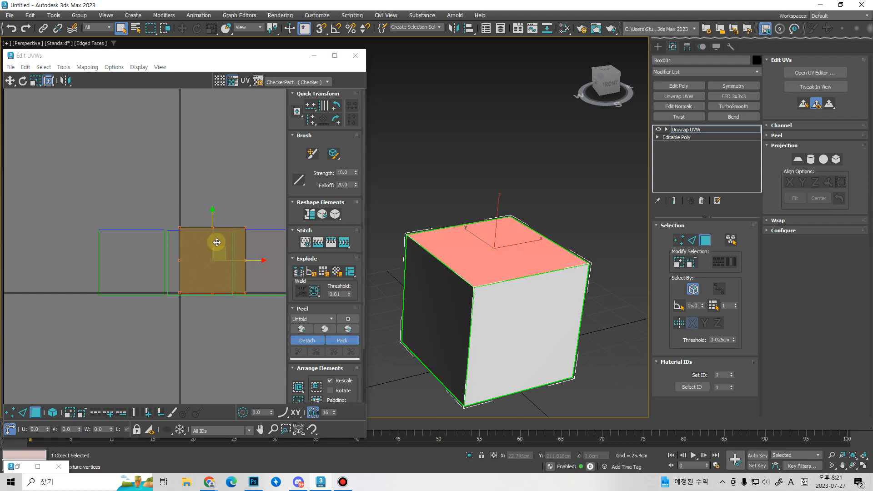
pyautogui.moveTo(237, 245); pyautogui.dragTo(219, 183)
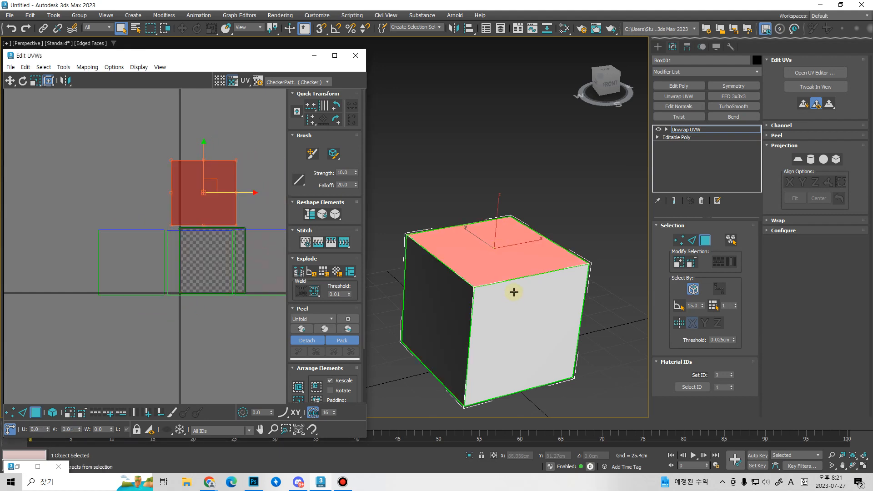
pyautogui.keyDown('alt'); pyautogui.moveTo(512, 293); pyautogui.dragTo(513, 293, button='middle'); pyautogui.keyUp('alt')
pyautogui.click(506, 354)
pyautogui.moveTo(230, 262); pyautogui.dragTo(223, 331)
# - Select the box's back face and move its UV square to the right of the right face's square
pyautogui.keyDown('alt'); pyautogui.moveTo(511, 318); pyautogui.dragTo(422, 356, button='middle'); pyautogui.keyUp('alt')
pyautogui.click(552, 338)
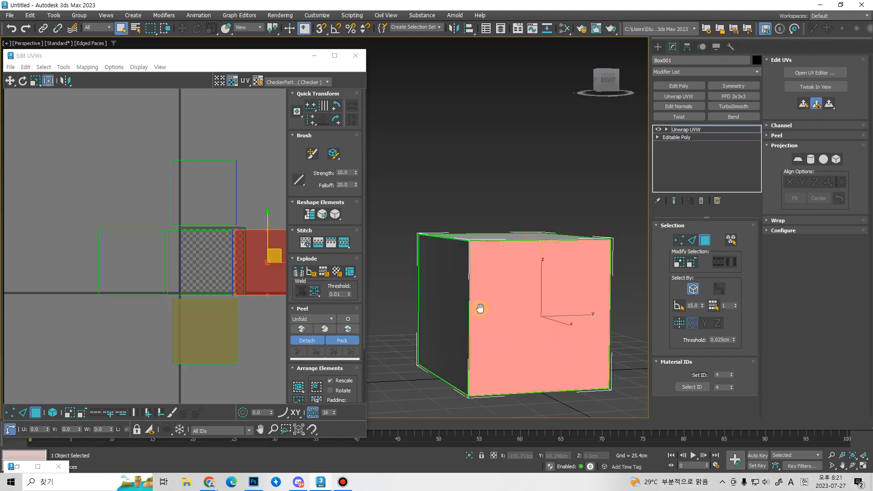
pyautogui.moveTo(477, 305)
pyautogui.keyDown('alt'); pyautogui.mouseDown(button='middle')
pyautogui.moveTo(509, 322)
pyautogui.moveTo(484, 321)
pyautogui.mouseUp(button='middle'); pyautogui.keyUp('alt')
pyautogui.keyDown('alt'); pyautogui.moveTo(523, 323); pyautogui.dragTo(436, 340, button='middle'); pyautogui.keyUp('alt')
pyautogui.click(592, 326)
pyautogui.keyDown('alt'); pyautogui.moveTo(512, 323); pyautogui.dragTo(516, 304, button='middle'); pyautogui.keyUp('alt')
pyautogui.scroll(-1, 516, 303)
pyautogui.moveTo(245, 266); pyautogui.dragTo(199, 255, button='middle')
pyautogui.scroll(-2, 184, 247)
pyautogui.moveTo(184, 247); pyautogui.dragTo(277, 240)
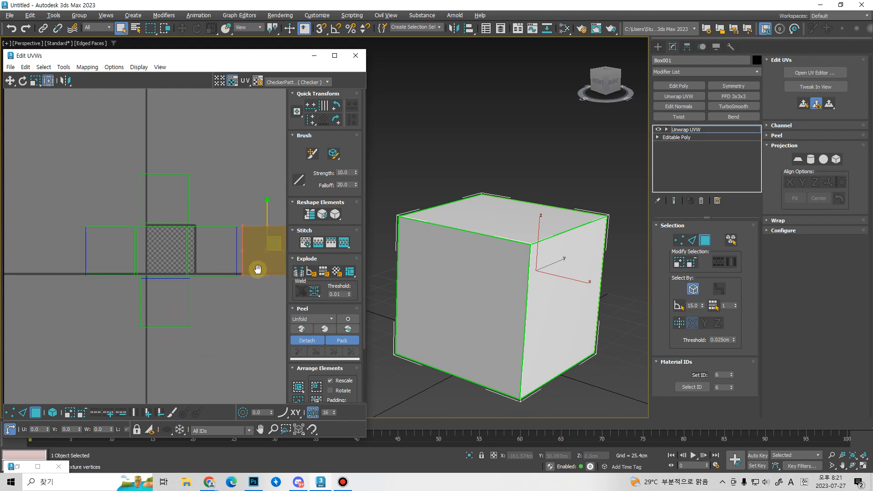
# - Select the left and then the right edge of the back face's UV square to examine which neighbouring edges match
pyautogui.moveTo(257, 270); pyautogui.dragTo(272, 256, button='middle')
pyautogui.click(257, 272)
pyautogui.moveTo(508, 311)
pyautogui.keyDown('alt'); pyautogui.mouseDown(button='middle')
pyautogui.moveTo(500, 322)
pyautogui.moveTo(452, 315)
pyautogui.moveTo(497, 305)
pyautogui.mouseUp(button='middle'); pyautogui.keyUp('alt')
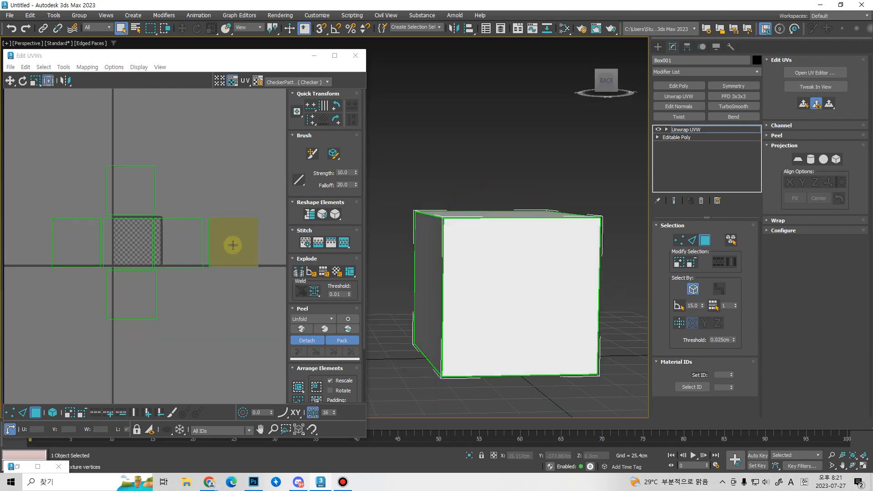
pyautogui.press('2')
pyautogui.click(209, 242)
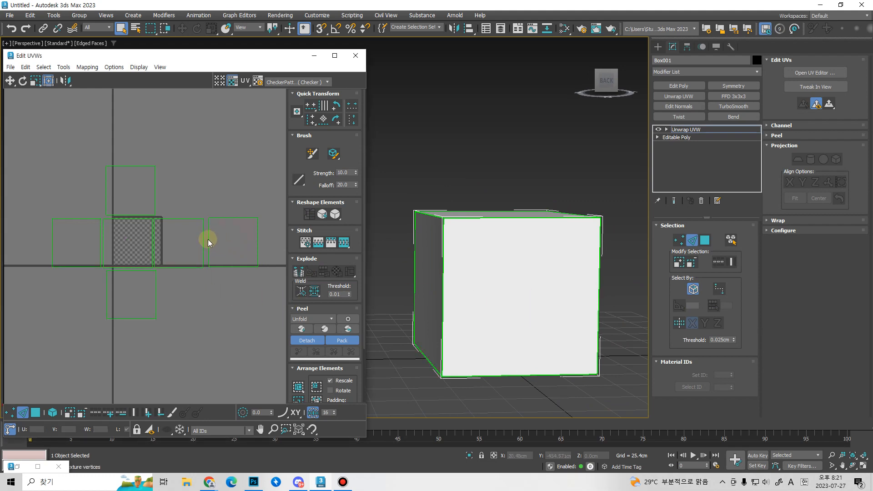
pyautogui.click(209, 239)
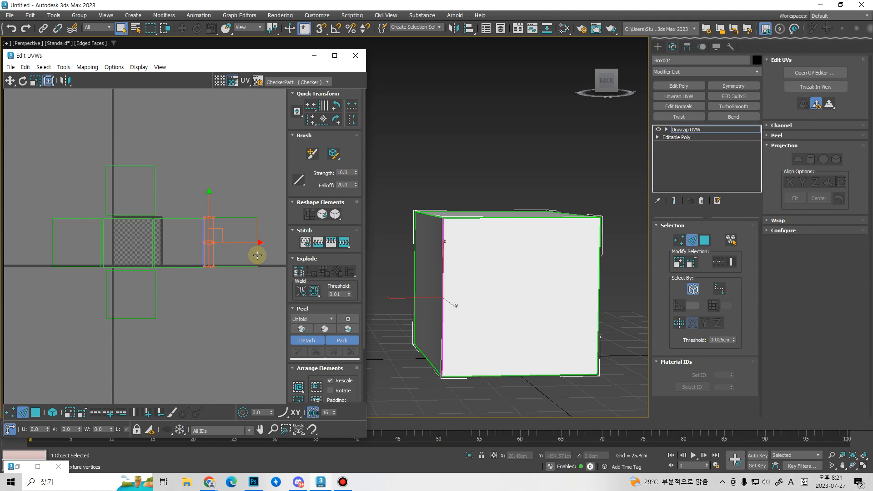
pyautogui.click(257, 255)
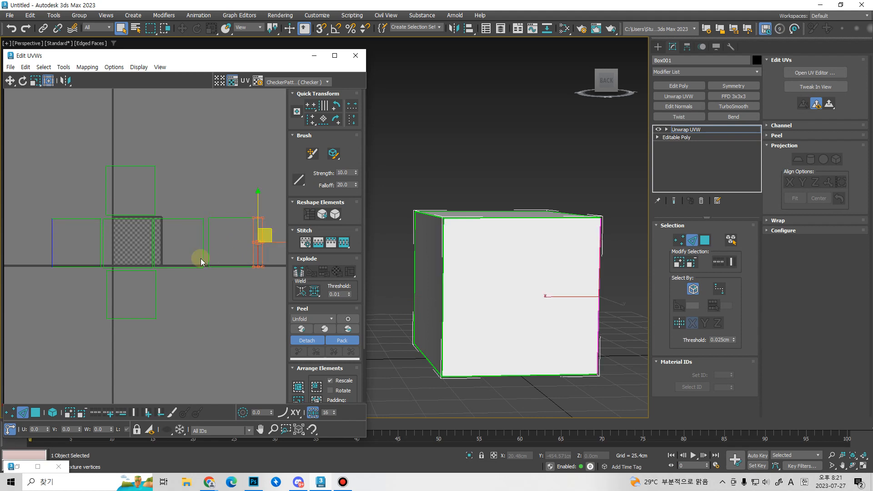
# - Select the shared edge between the front and right faces' UV squares and examine which box edge it corresponds to
pyautogui.click(152, 241)
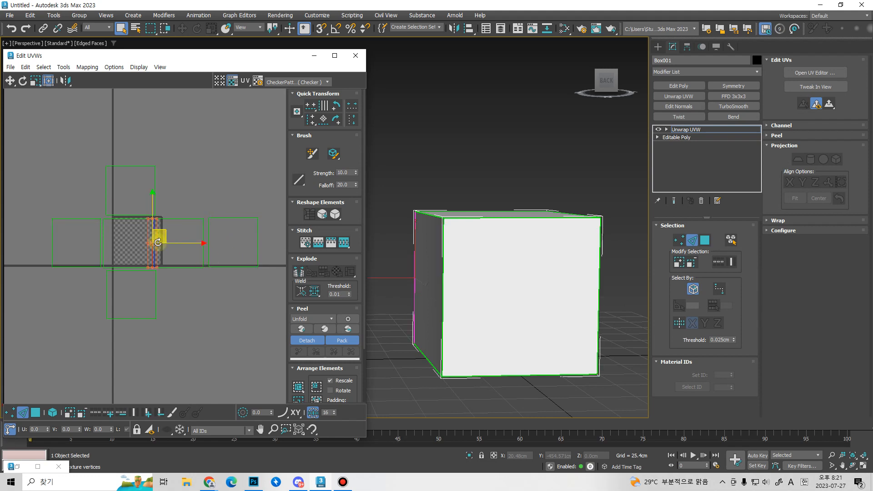
pyautogui.keyDown('alt'); pyautogui.moveTo(491, 362); pyautogui.dragTo(532, 324, button='middle'); pyautogui.keyUp('alt')
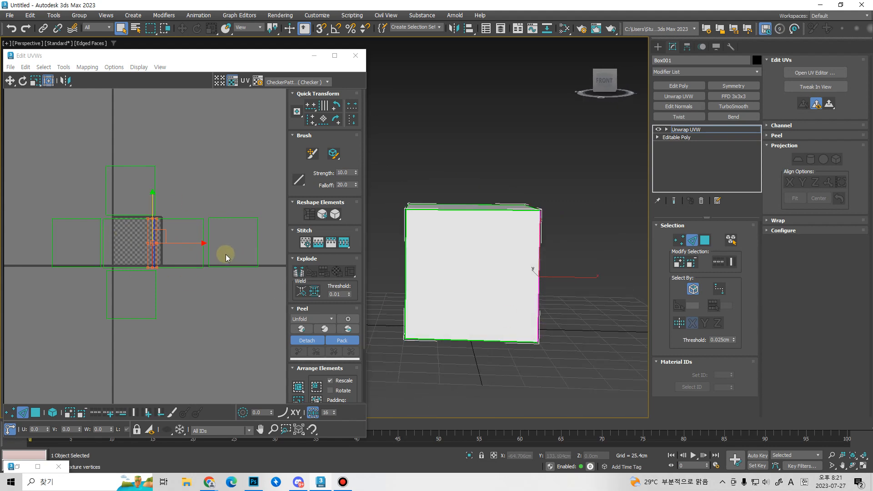
pyautogui.scroll(4, 177, 271)
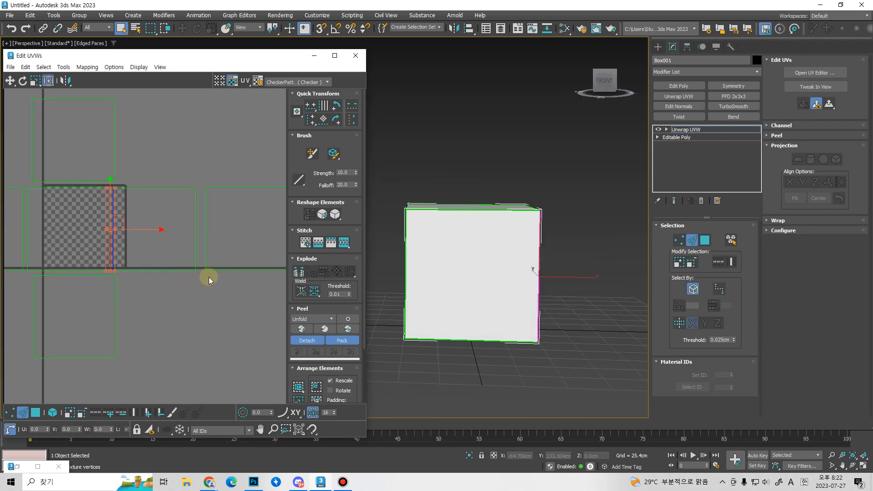
pyautogui.scroll(-3, 209, 279)
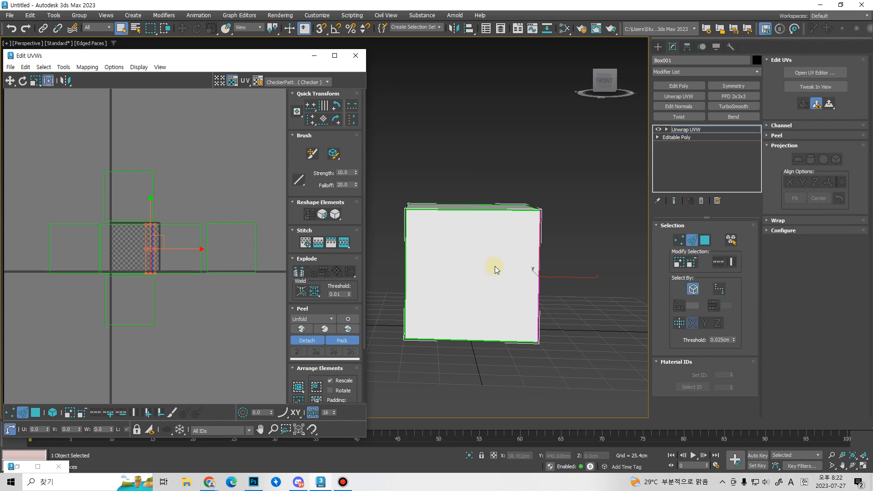
# - Select all of the box's faces in polygon mode and compare the whole cross layout with the model
pyautogui.press('3')
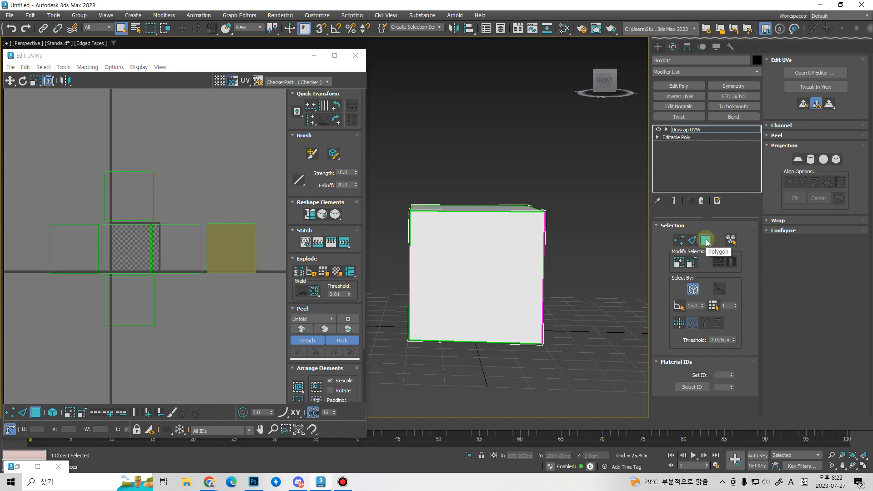
pyautogui.hotkey('ctrl', 'a')
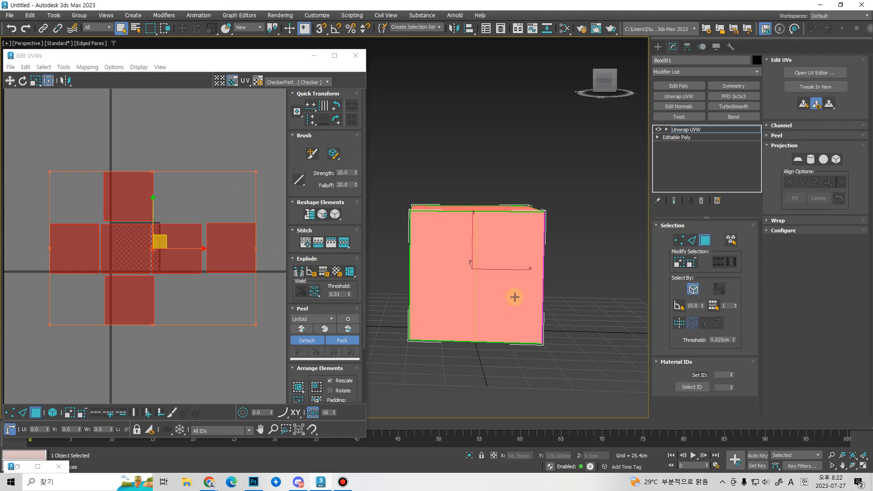
pyautogui.keyDown('alt'); pyautogui.moveTo(514, 297); pyautogui.dragTo(493, 301, button='middle'); pyautogui.keyUp('alt')
pyautogui.keyDown('alt'); pyautogui.moveTo(522, 216); pyautogui.dragTo(432, 308, button='middle'); pyautogui.keyUp('alt')
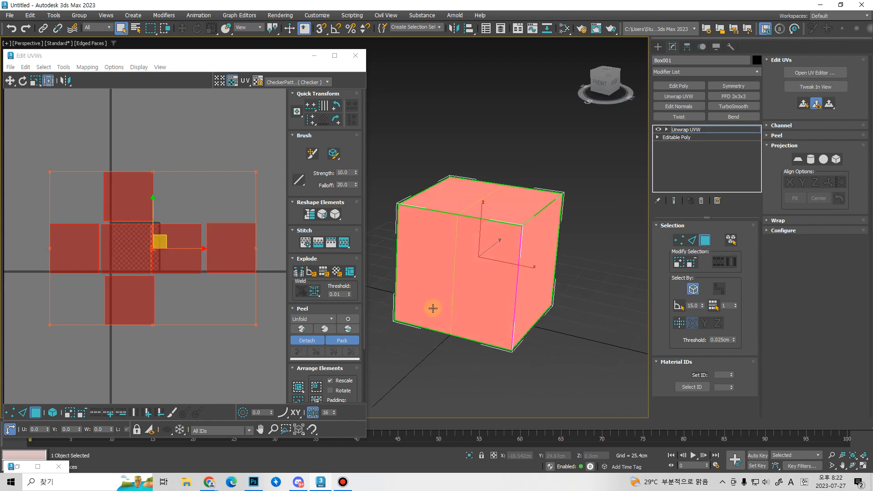
pyautogui.moveTo(505, 263); pyautogui.dragTo(504, 268, button='middle')
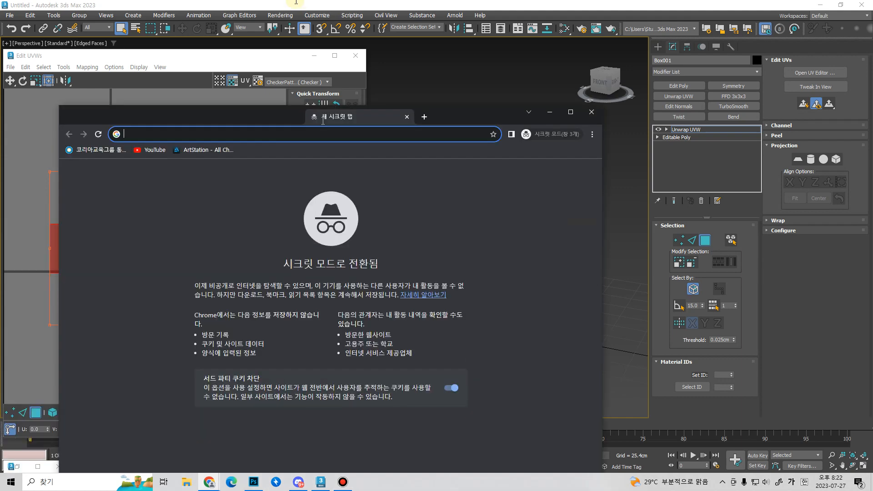
# - In a full-screen Chrome window, search Google for "해양 세계지도" and show the image results
pyautogui.moveTo(318, 114); pyautogui.dragTo(241, 112)
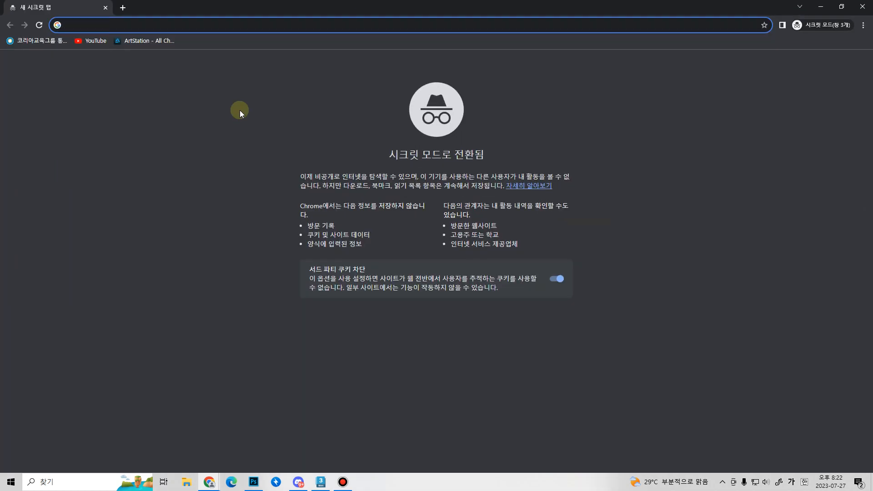
pyautogui.write('세')
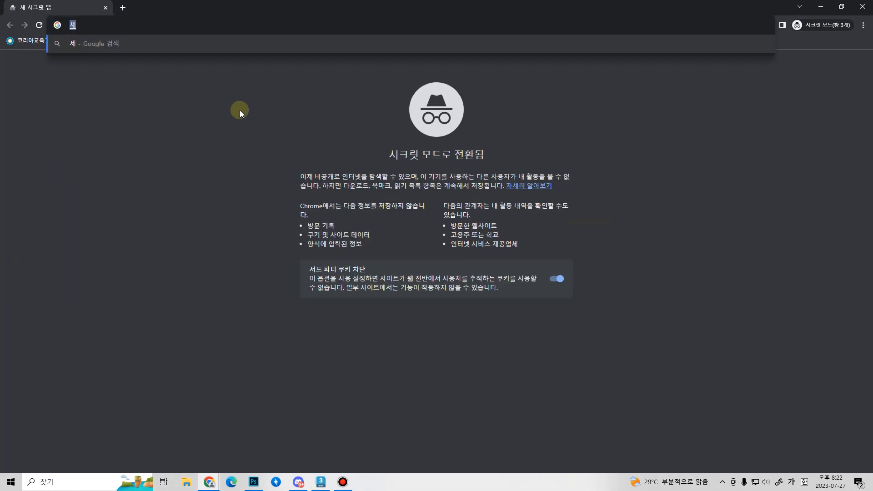
pyautogui.write('계지도')
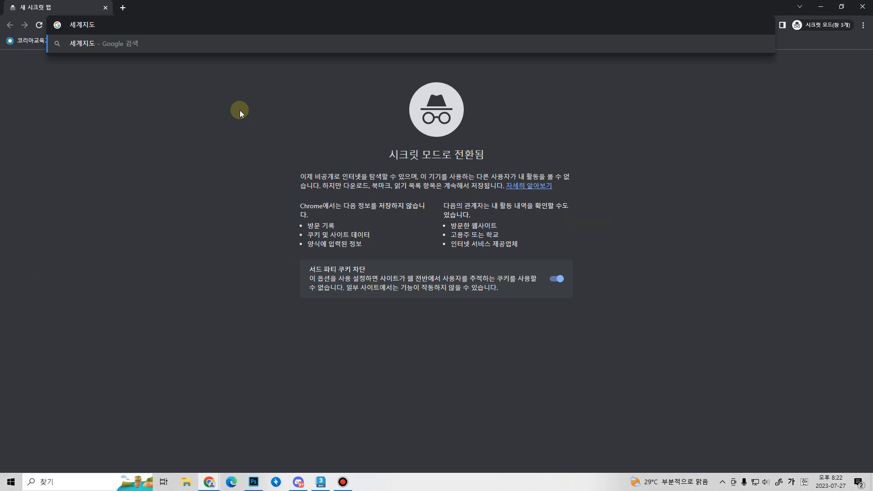
pyautogui.write('해양')
pyautogui.press('Return')
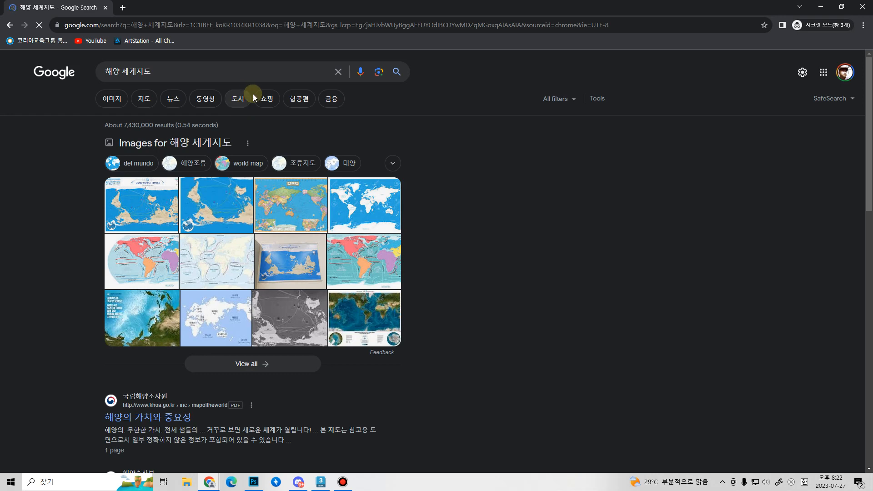
pyautogui.click(111, 99)
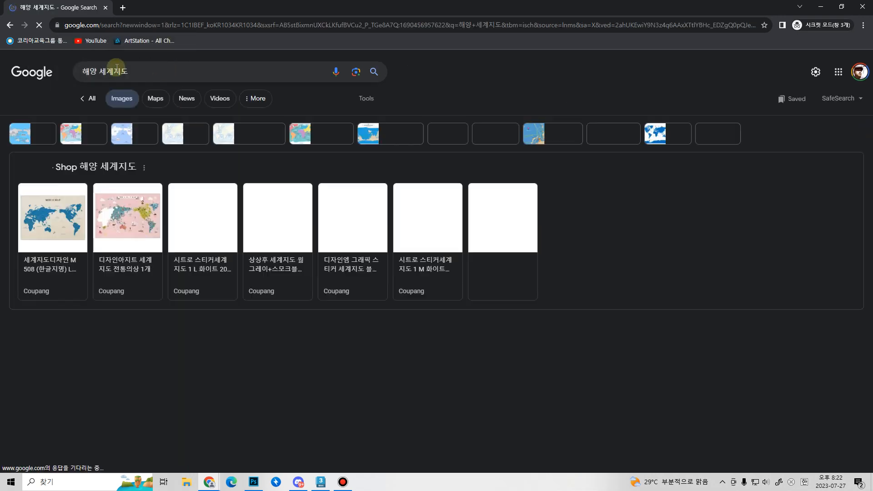
# - Change the image search to "항해용 세계지도" and look through the results for an unfolded world map
pyautogui.doubleClick(89, 71)
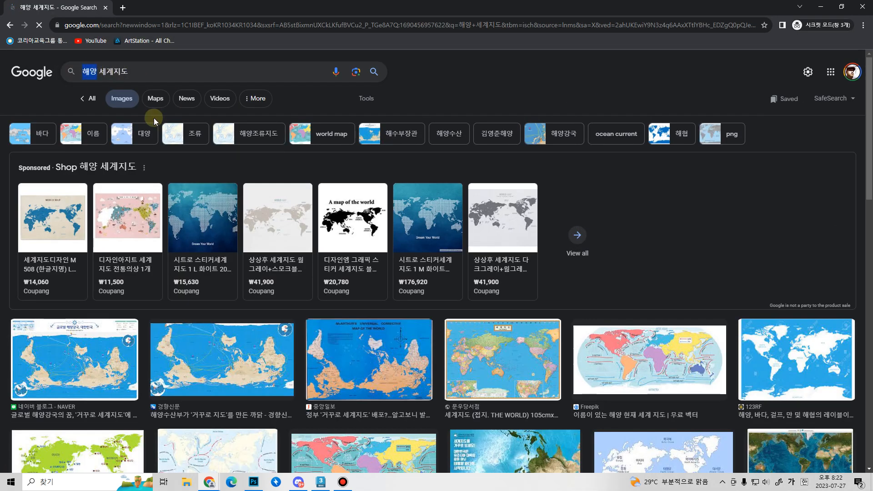
pyautogui.write('항해용')
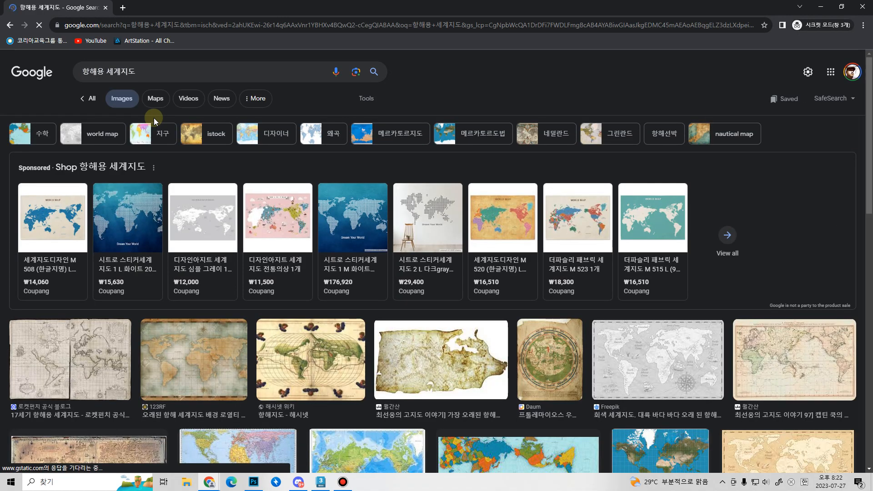
pyautogui.scroll(-3, 486, 334)
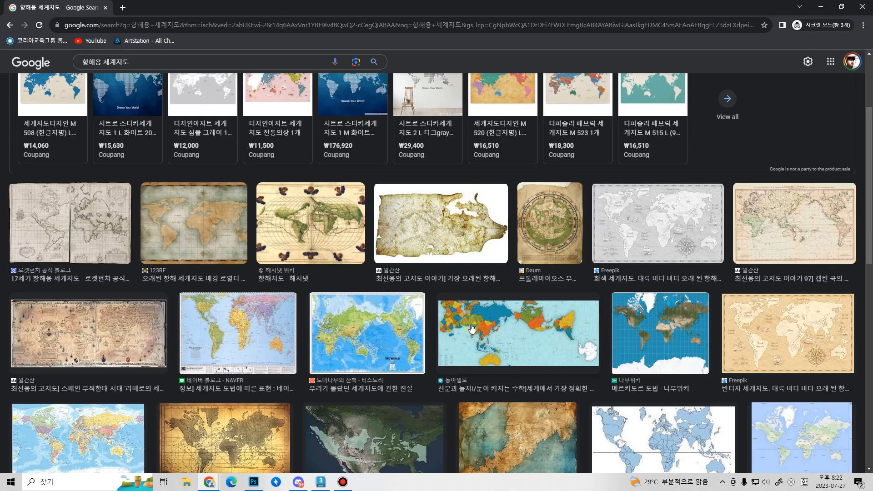
pyautogui.scroll(-3, 462, 326)
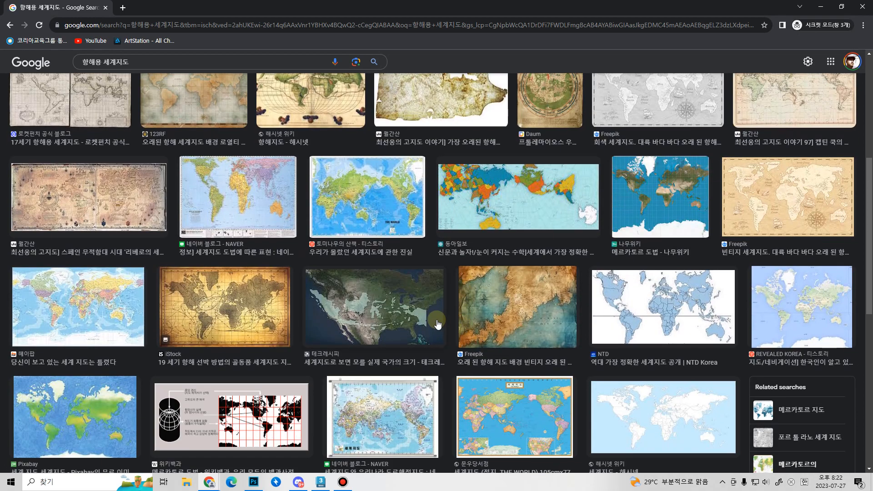
pyautogui.scroll(-2, 432, 324)
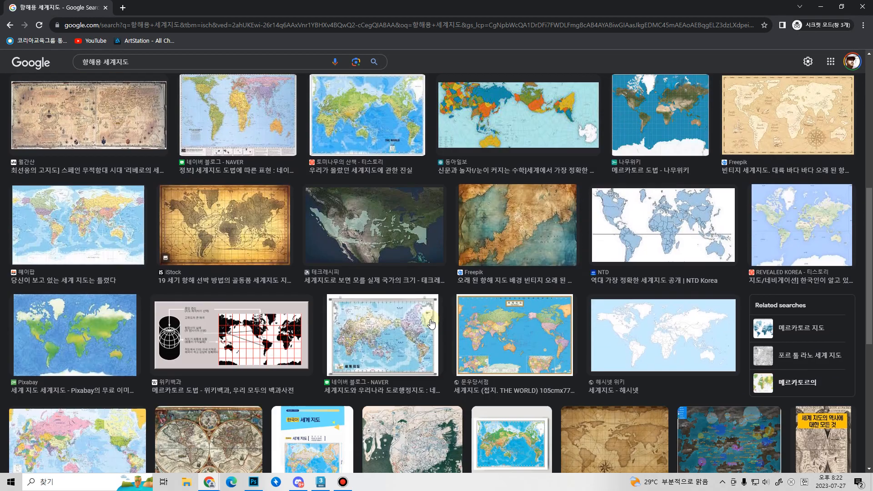
pyautogui.scroll(-3, 432, 323)
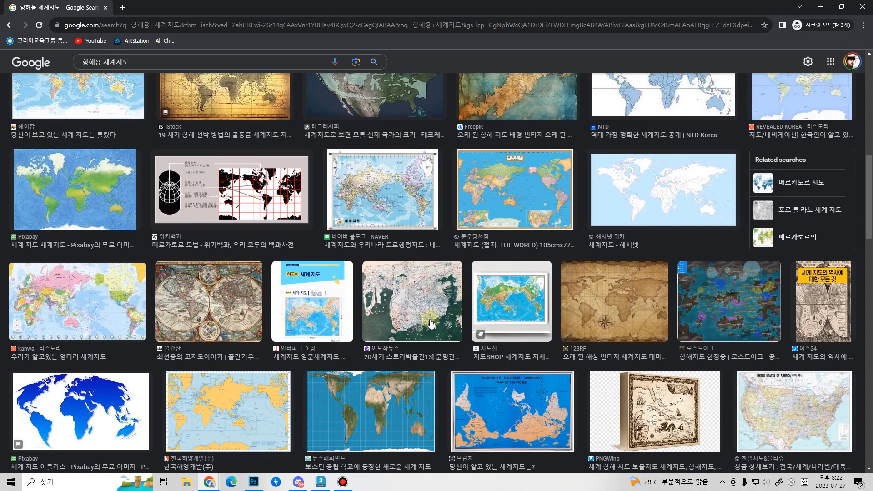
pyautogui.scroll(-3, 430, 324)
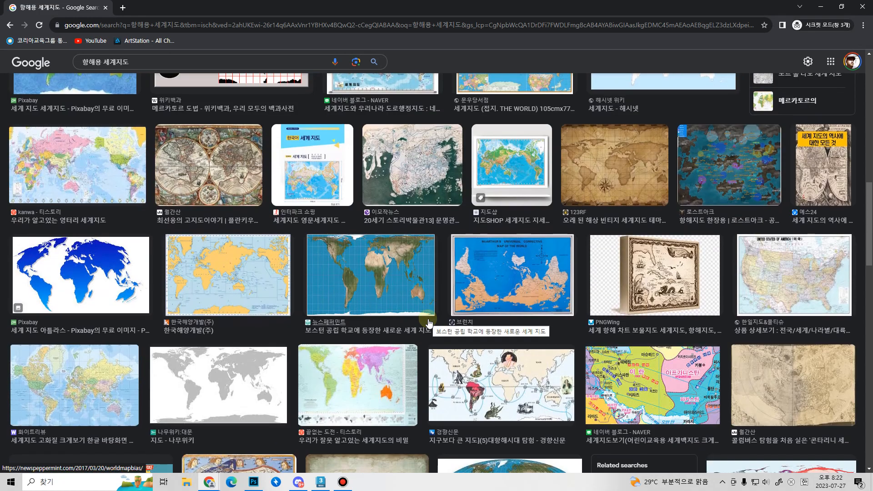
pyautogui.scroll(-3, 428, 318)
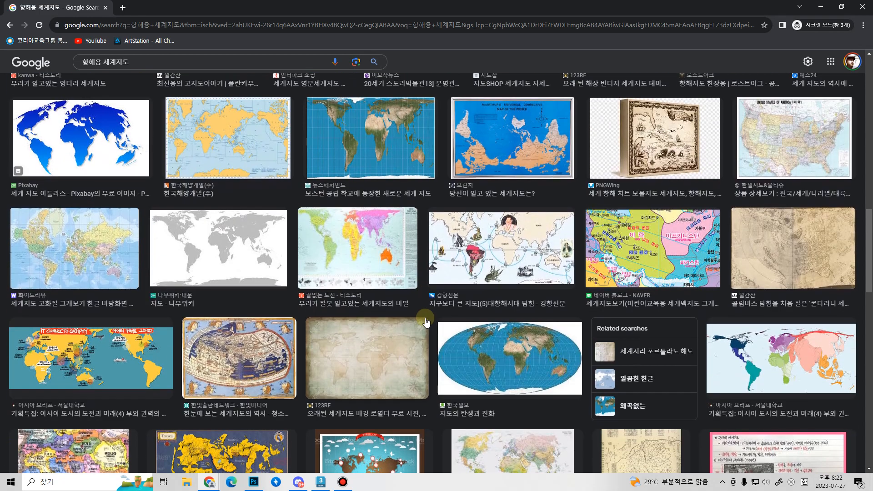
pyautogui.scroll(-1, 426, 322)
pyautogui.scroll(-10, 258, 243)
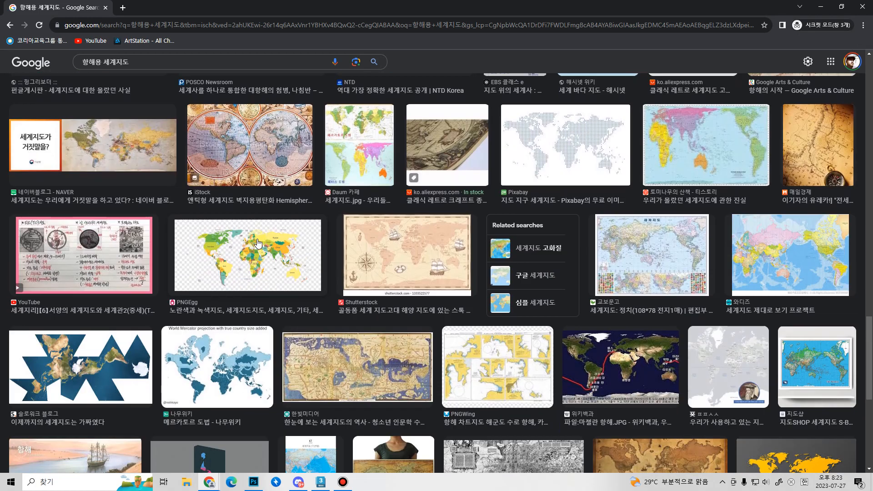
pyautogui.scroll(1, 257, 243)
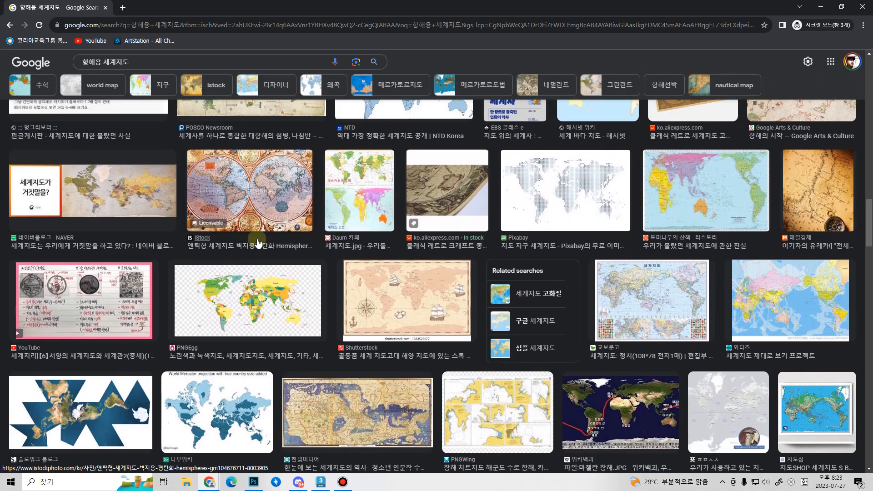
pyautogui.scroll(-3, 257, 243)
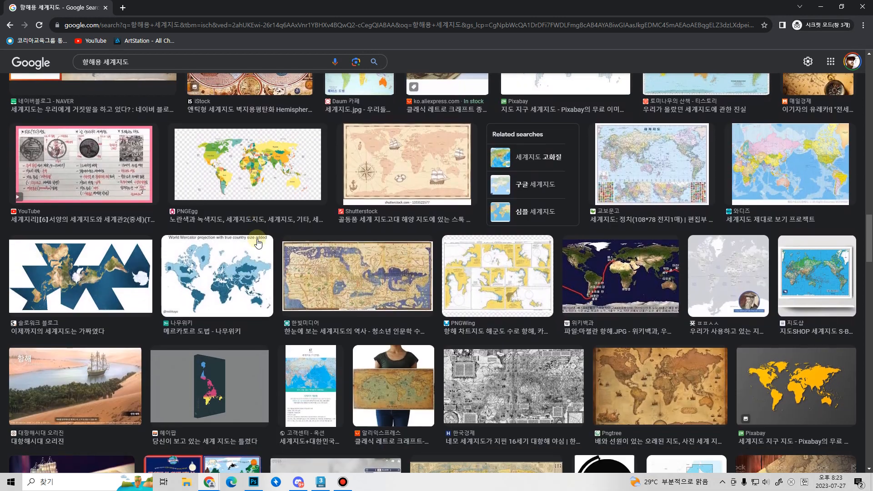
# - Open the unfolded triangular world map image and its related Dymaxion Woodocean World version to examine how the globe is flattened
pyautogui.click(93, 275)
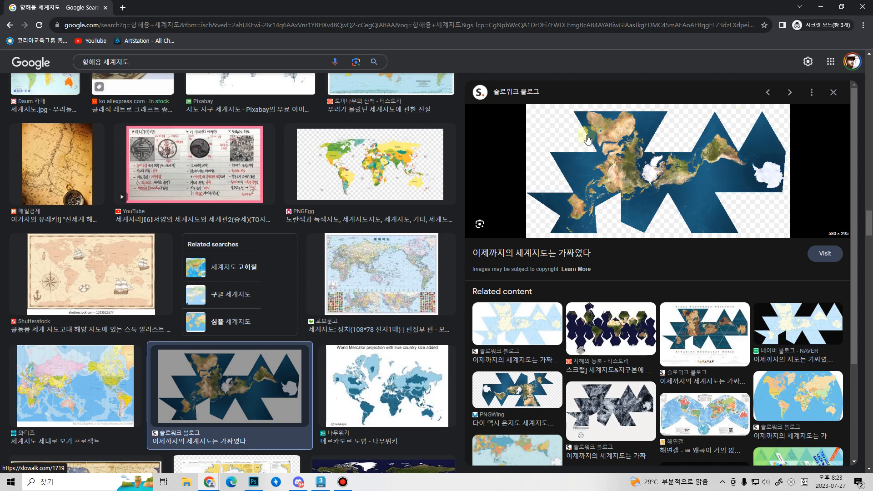
pyautogui.click(691, 325)
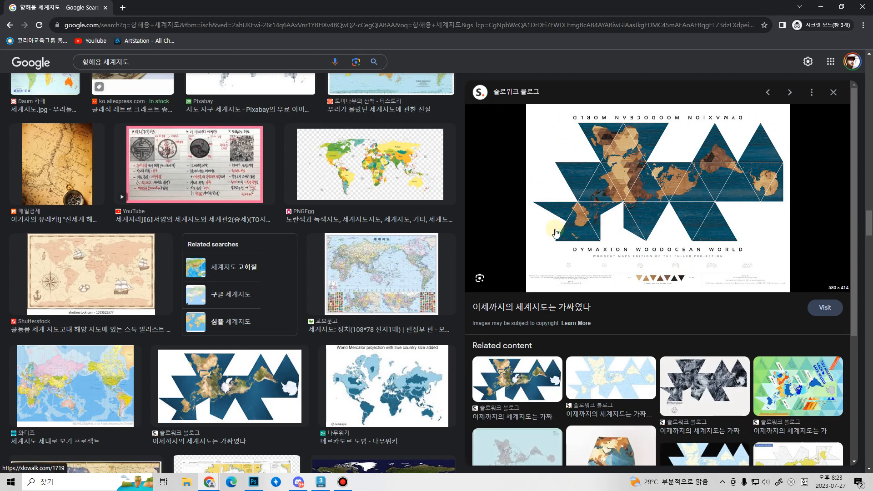
pyautogui.scroll(-1, 462, 298)
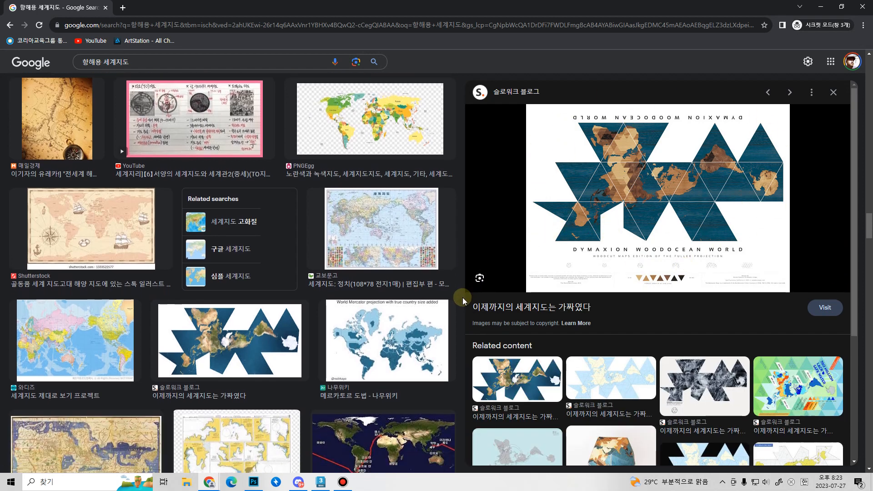
pyautogui.scroll(-3, 462, 297)
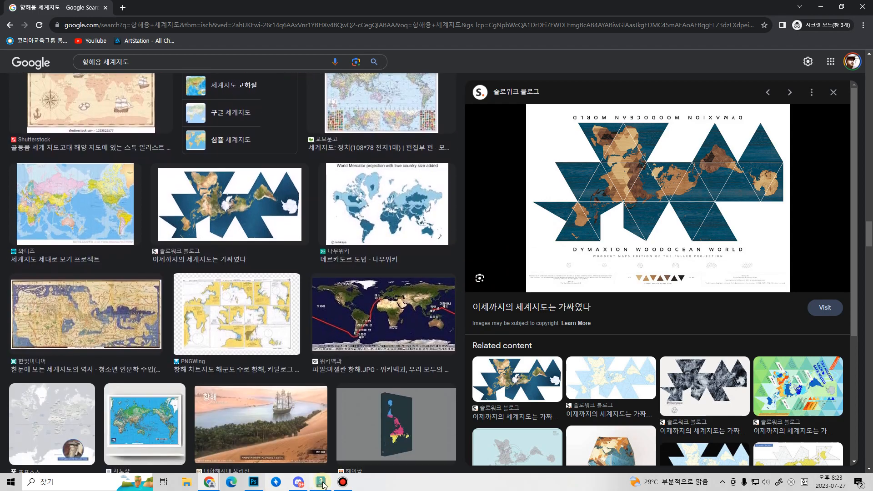
# - Switch back to 3ds Max, clear the face selection and leave the Unwrap UVW editing for object creation
pyautogui.click(321, 481)
pyautogui.moveTo(543, 256); pyautogui.dragTo(414, 209, button='middle')
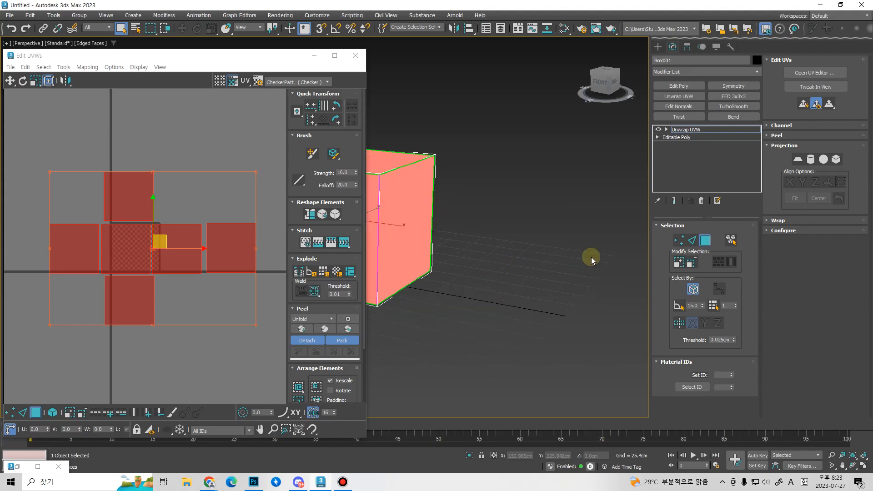
pyautogui.click(616, 233)
pyautogui.click(661, 47)
# - Create a sphere with a radius of about 75.5 cm on the grid beside the box
pyautogui.moveTo(432, 239); pyautogui.dragTo(295, 245, button='middle')
pyautogui.scroll(-2, 339, 268)
pyautogui.click(678, 118)
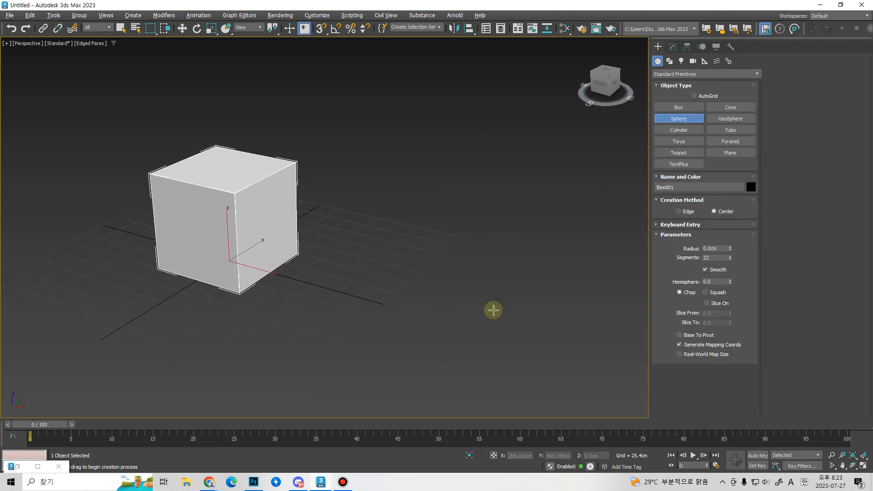
pyautogui.moveTo(470, 298); pyautogui.dragTo(499, 341)
pyautogui.keyDown('alt'); pyautogui.moveTo(496, 359); pyautogui.dragTo(472, 349, button='middle'); pyautogui.keyUp('alt')
# - Set the sphere's segments to 6, view its faceted shape from above and activate the Move tool
pyautogui.click(718, 257)
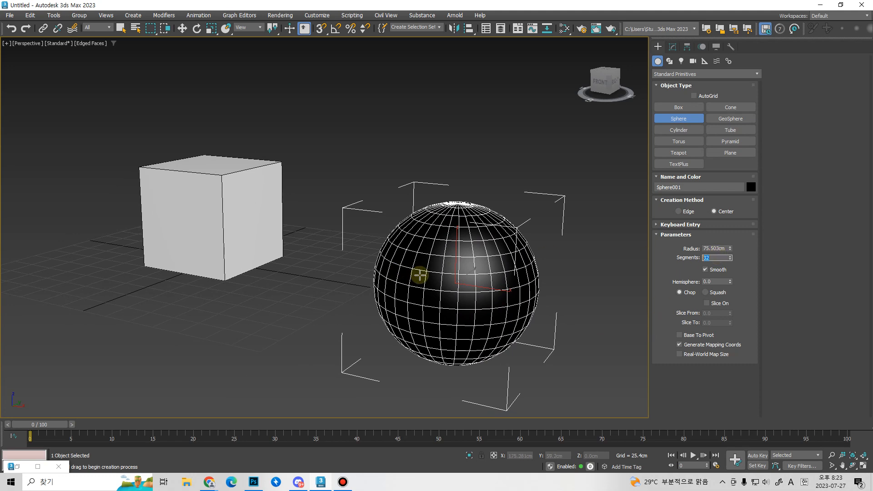
pyautogui.write('6')
pyautogui.press('Return')
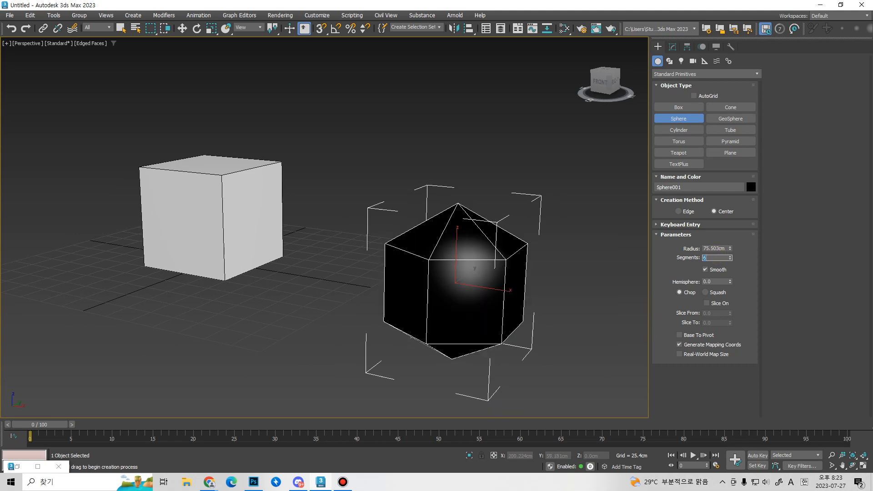
pyautogui.keyDown('alt'); pyautogui.moveTo(512, 279); pyautogui.dragTo(465, 324, button='middle'); pyautogui.keyUp('alt')
pyautogui.press('w')
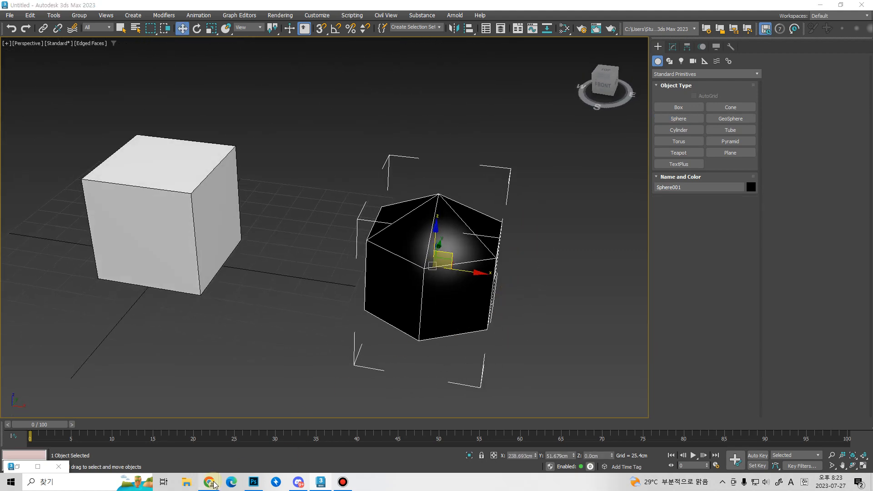
# - Switch to Chrome to compare the Dymaxion map with the low-segment sphere, and return to 3ds Max
pyautogui.moveTo(215, 482)
pyautogui.click(272, 443)
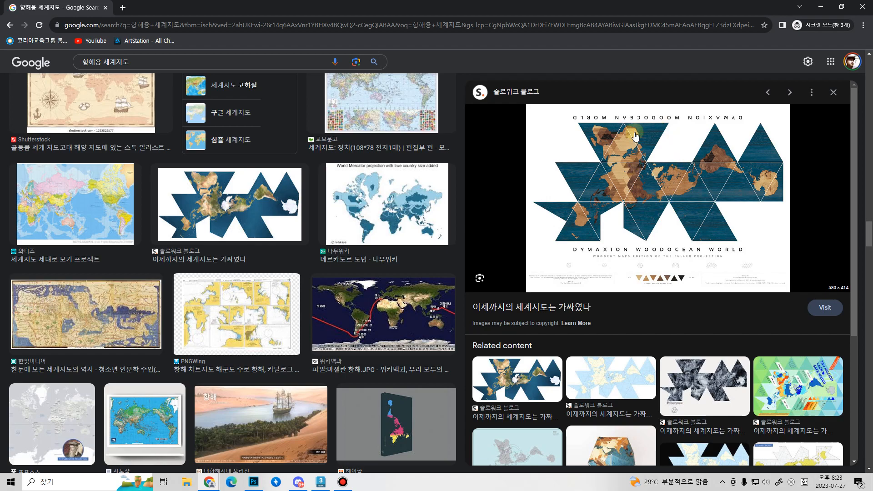
pyautogui.click(321, 482)
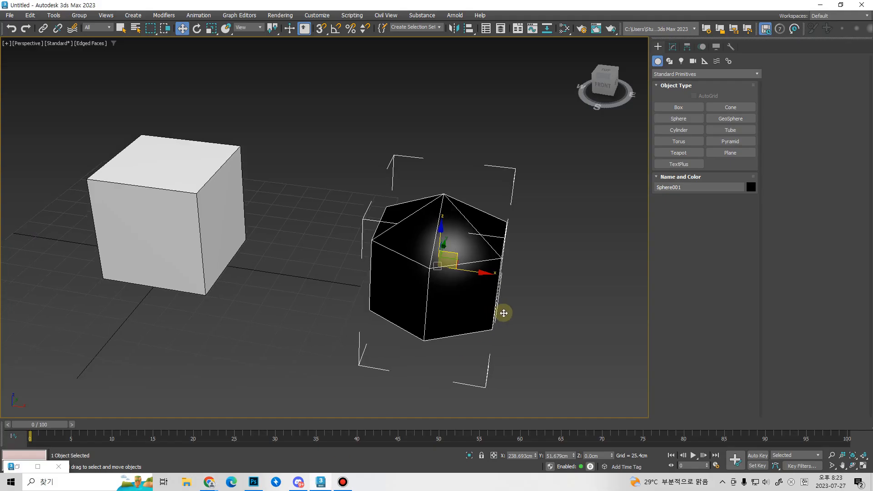
# - Set the sphere's segments to 12 and view its faceted shape from above
pyautogui.keyDown('alt'); pyautogui.moveTo(504, 313); pyautogui.dragTo(493, 342, button='middle'); pyautogui.keyUp('alt')
pyautogui.click(673, 46)
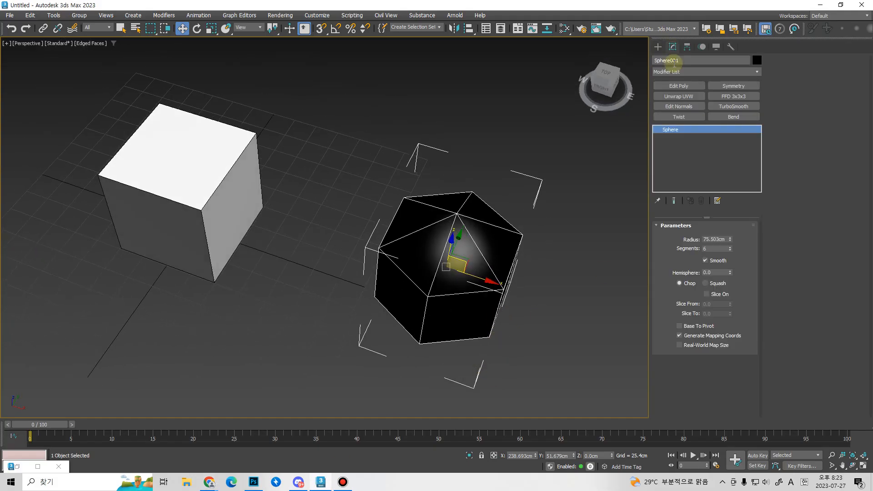
pyautogui.click(716, 249)
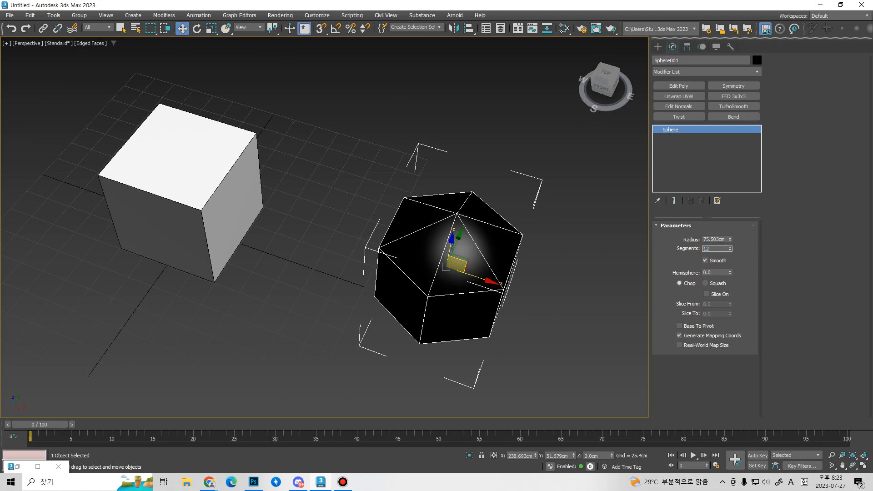
pyautogui.write('12')
pyautogui.press('Return')
pyautogui.keyDown('alt'); pyautogui.moveTo(482, 273); pyautogui.dragTo(474, 333, button='middle'); pyautogui.keyUp('alt')
pyautogui.scroll(5, 469, 245)
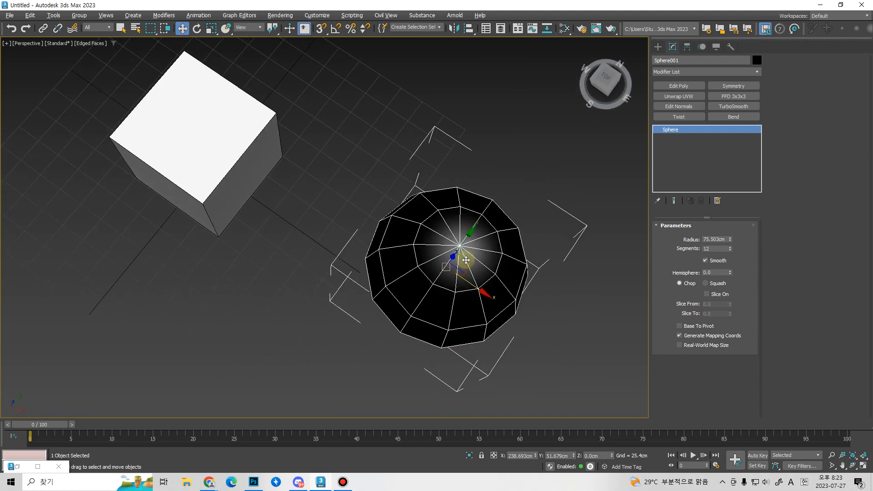
# - Convert the sphere to Editable Poly and select two adjacent triangular faces at its top pole with the Select tool
pyautogui.rightClick(468, 257)
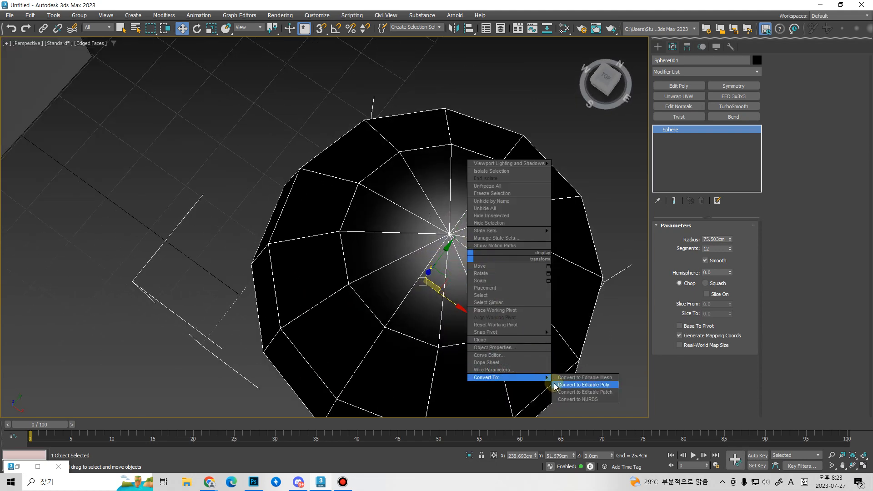
pyautogui.click(573, 384)
pyautogui.press('4')
pyautogui.click(468, 292)
pyautogui.keyDown('ctrl'); pyautogui.click(486, 293); pyautogui.keyUp('ctrl')
pyautogui.moveTo(468, 305); pyautogui.dragTo(421, 255, button='middle')
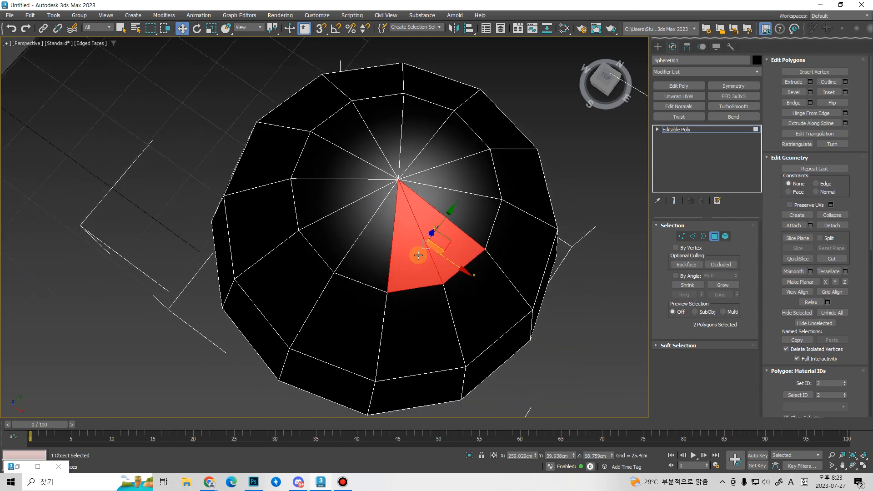
pyautogui.press('q')
pyautogui.scroll(-1, 419, 257)
pyautogui.click(382, 268)
pyautogui.keyDown('ctrl'); pyautogui.click(405, 285); pyautogui.keyUp('ctrl')
pyautogui.keyDown('alt'); pyautogui.moveTo(418, 326); pyautogui.dragTo(432, 298, button='middle'); pyautogui.keyUp('alt')
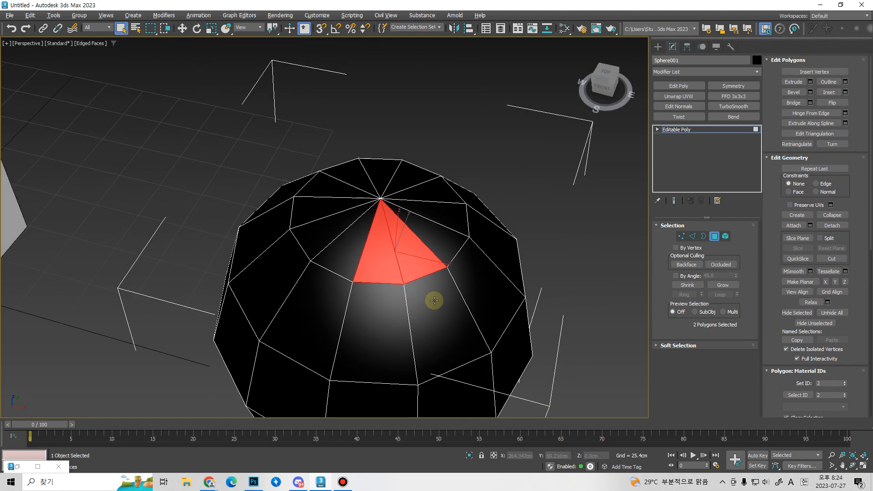
# - Connect two opposite vertices of the quad below the selected triangles with a diagonal edge
pyautogui.press('1')
pyautogui.keyDown('ctrl'); pyautogui.click(418, 385); pyautogui.keyUp('ctrl')
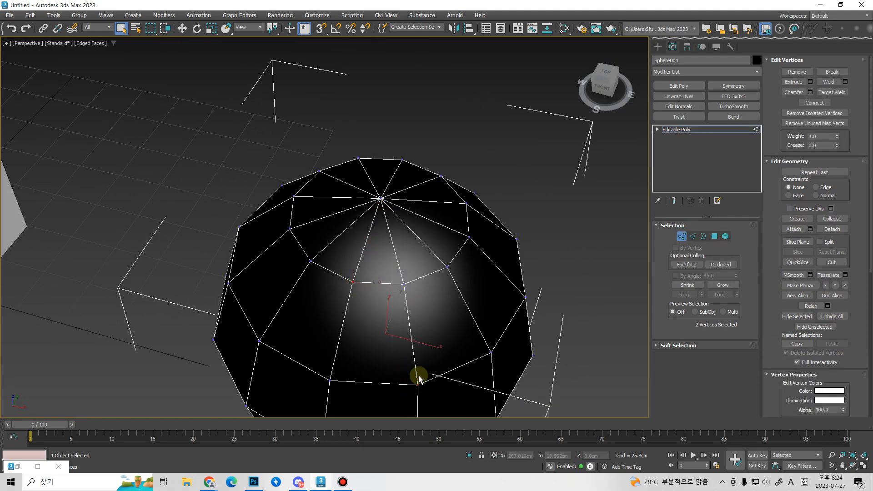
pyautogui.hotkey('ctrl', 'shift', 'e')
pyautogui.moveTo(419, 289); pyautogui.dragTo(408, 257, button='middle')
# - Select the four triangular faces around the new diagonal as one kite-shaped patch and view it from the front
pyautogui.press('4')
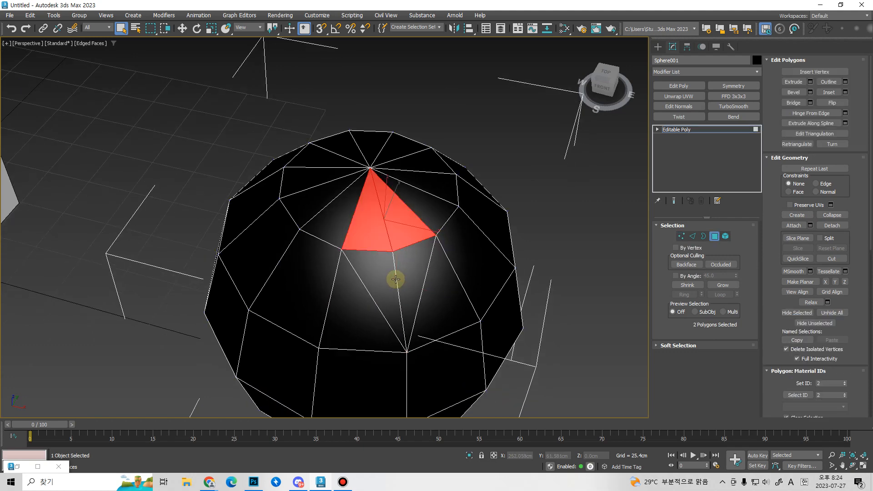
pyautogui.click(384, 279)
pyautogui.keyDown('ctrl'); pyautogui.click(415, 279); pyautogui.keyUp('ctrl')
pyautogui.scroll(-2, 426, 306)
pyautogui.keyDown('ctrl'); pyautogui.click(382, 219); pyautogui.keyUp('ctrl')
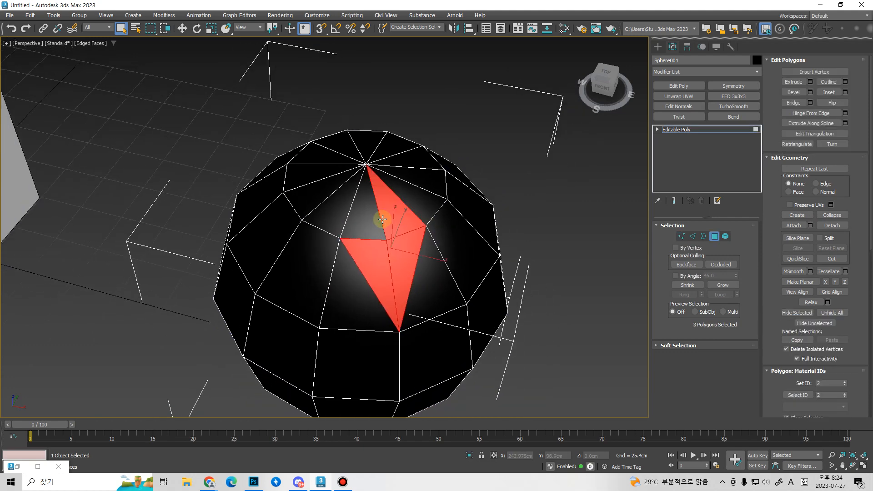
pyautogui.keyDown('ctrl'); pyautogui.click(389, 293); pyautogui.keyUp('ctrl')
pyautogui.keyDown('alt'); pyautogui.moveTo(390, 292); pyautogui.dragTo(389, 255, button='middle'); pyautogui.keyUp('alt')
pyautogui.scroll(-2, 439, 286)
pyautogui.keyDown('alt'); pyautogui.moveTo(439, 287); pyautogui.dragTo(413, 288, button='middle'); pyautogui.keyUp('alt')
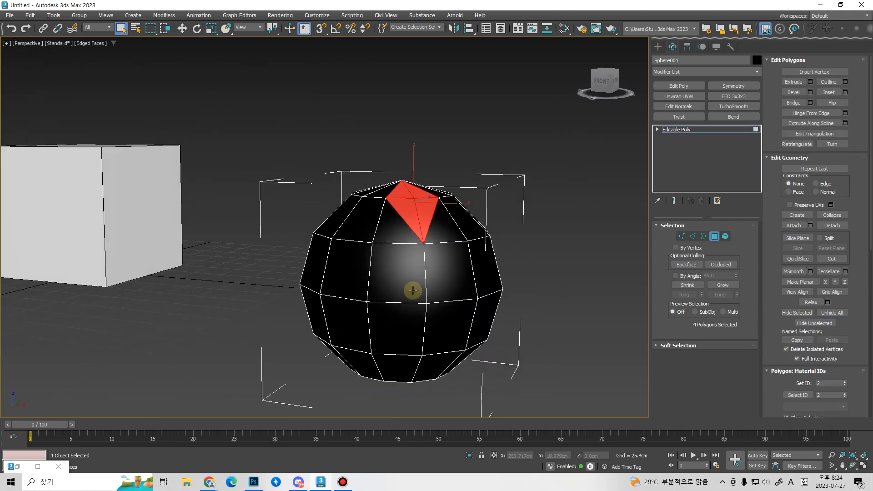
pyautogui.scroll(2, 433, 289)
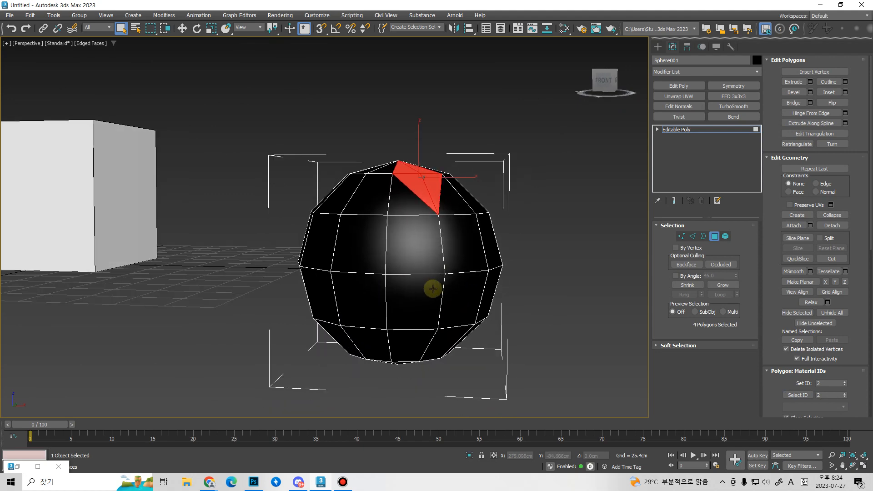
# - Switch to Chrome to compare the Dymaxion map with the selected patch, and return to the sphere in 3ds Max
pyautogui.click(208, 482)
pyautogui.click(290, 453)
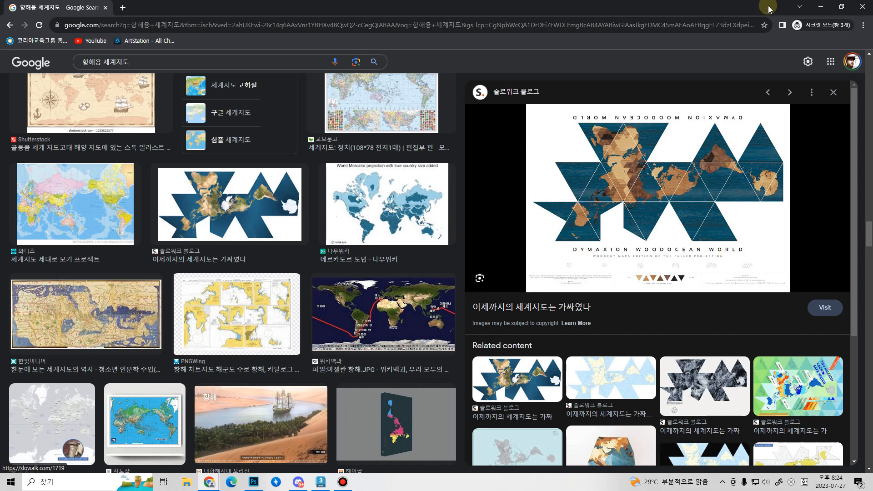
pyautogui.click(824, 7)
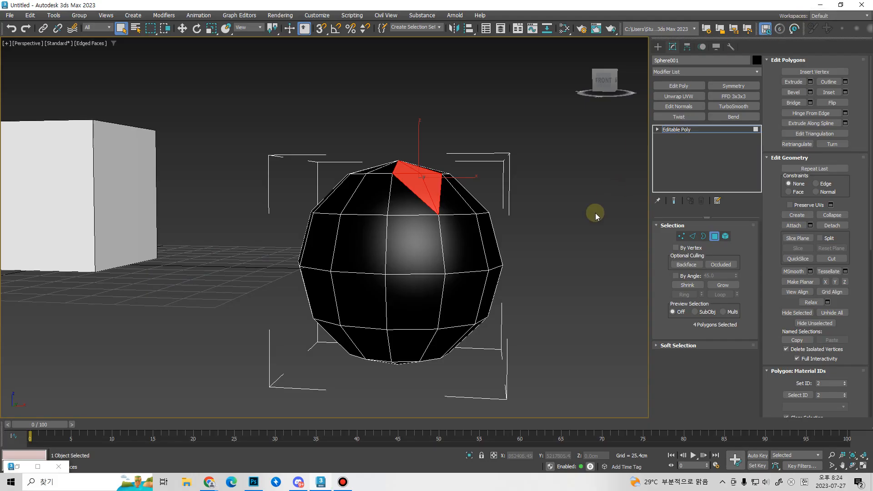
pyautogui.keyDown('alt'); pyautogui.moveTo(592, 215); pyautogui.dragTo(491, 228, button='middle'); pyautogui.keyUp('alt')
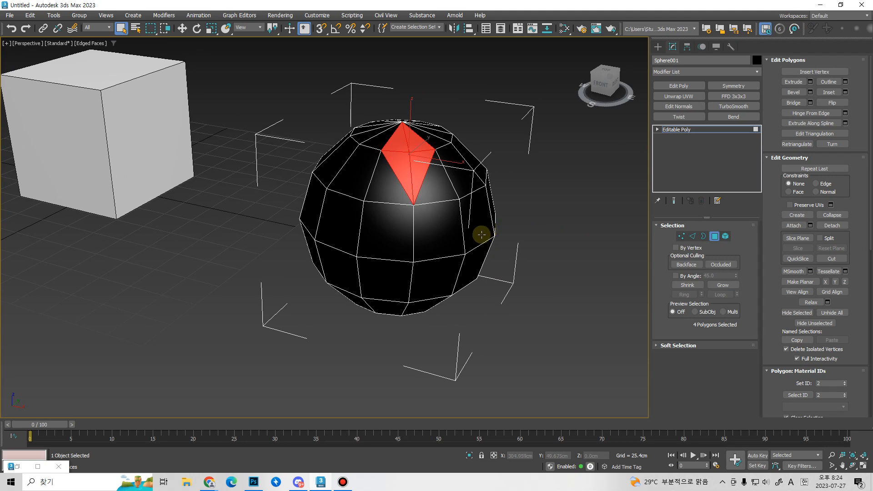
pyautogui.moveTo(480, 235); pyautogui.dragTo(491, 265, button='middle')
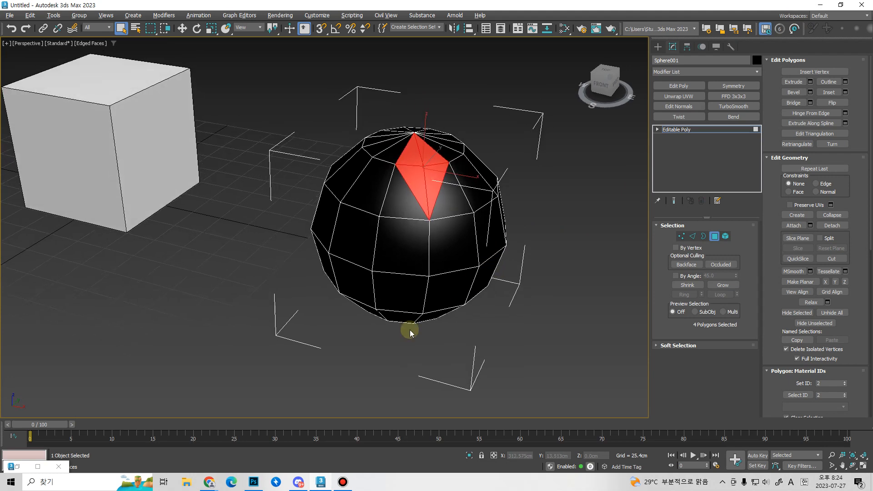
# - Switch to Photoshop and create a new 2048 by 2048 pixel document with a white background
pyautogui.click(254, 482)
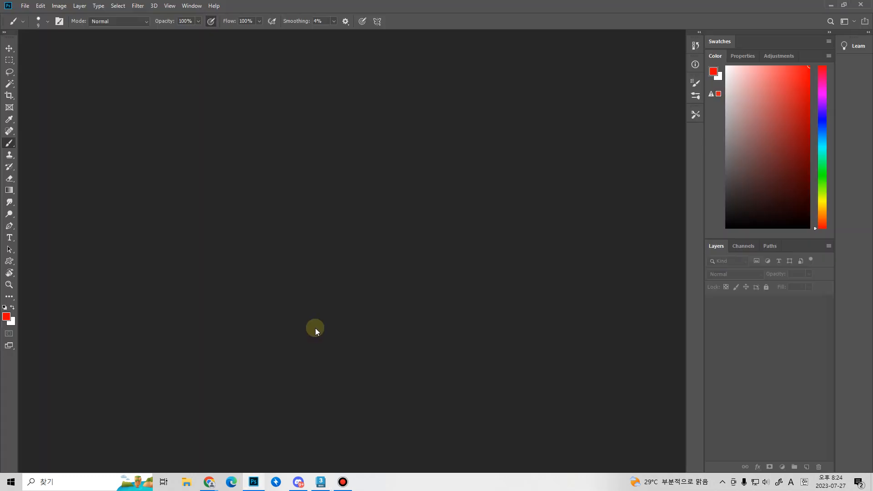
pyautogui.click(25, 5)
pyautogui.click(28, 14)
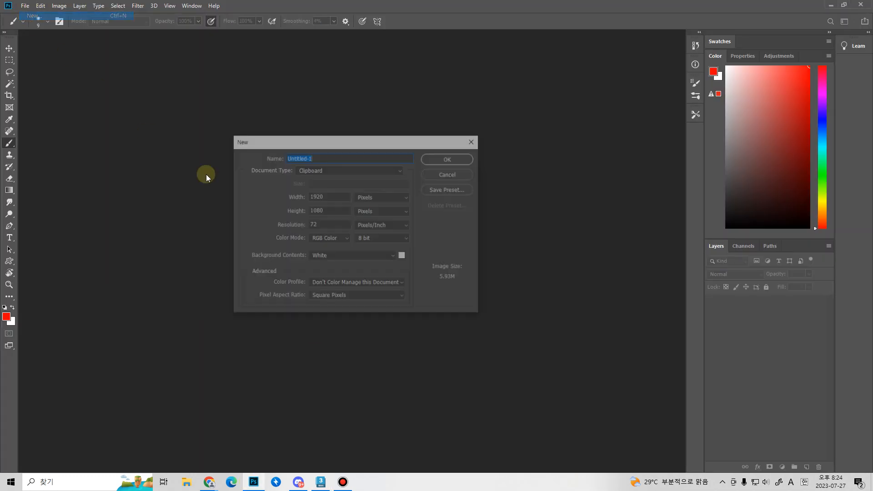
pyautogui.doubleClick(325, 197)
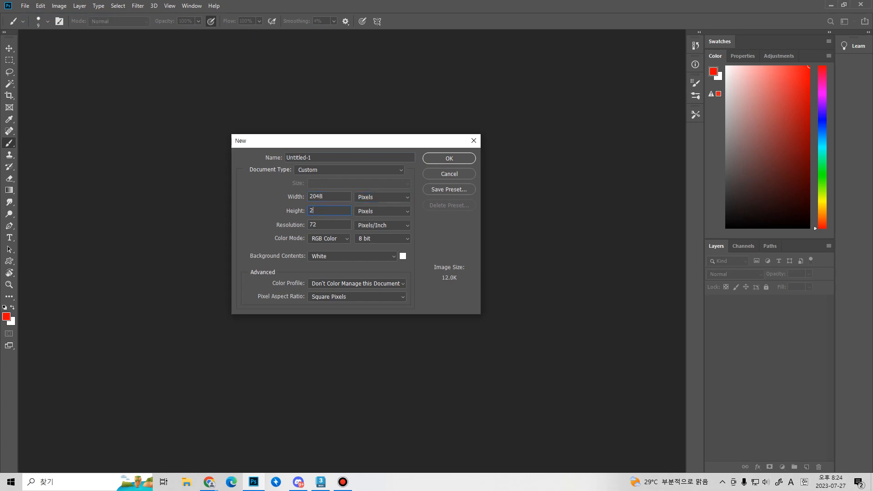
pyautogui.press('Return')
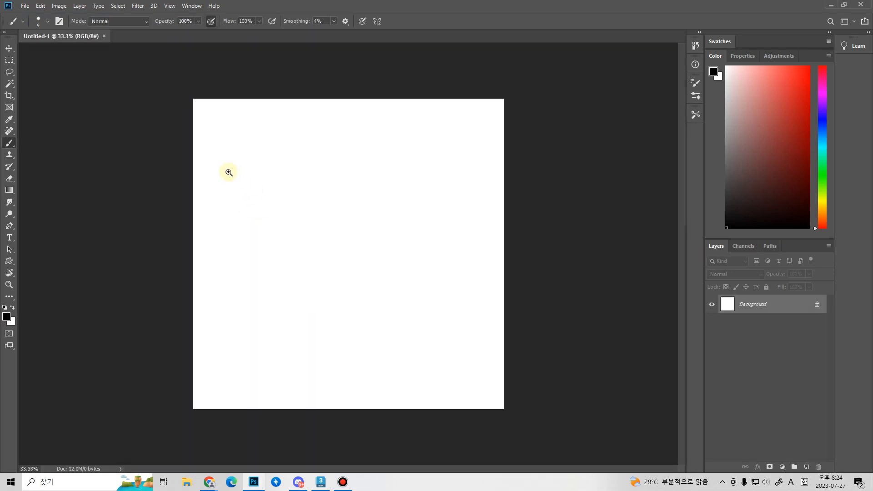
# - Sketch a large black circle representing the sphere in the upper-left area of the canvas
pyautogui.keyDown('ctrl'); pyautogui.click(229, 172); pyautogui.keyUp('ctrl')
pyautogui.moveTo(214, 144); pyautogui.dragTo(241, 275)
pyautogui.keyDown('ctrl'); pyautogui.click(220, 203); pyautogui.keyUp('ctrl')
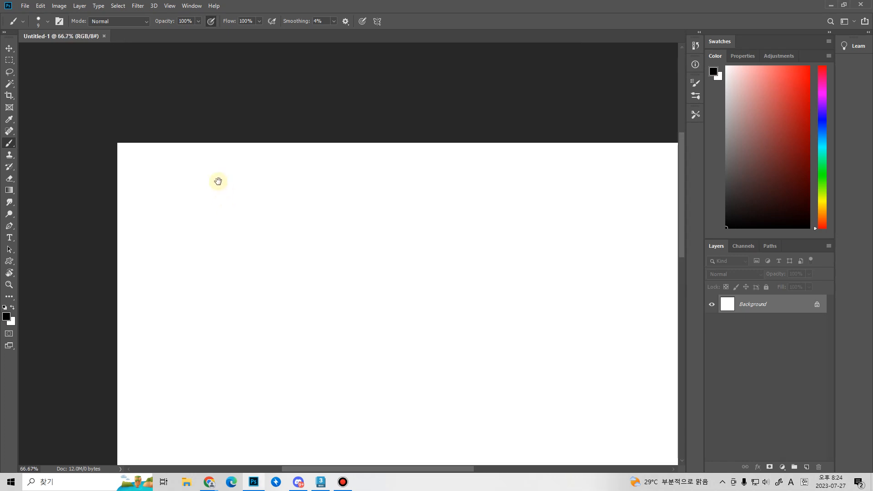
pyautogui.moveTo(217, 181); pyautogui.dragTo(137, 103)
pyautogui.moveTo(193, 78)
pyautogui.mouseDown()
pyautogui.moveTo(278, 164)
pyautogui.moveTo(136, 76)
pyautogui.moveTo(262, 206)
pyautogui.mouseUp()
pyautogui.moveTo(222, 69); pyautogui.dragTo(252, 241)
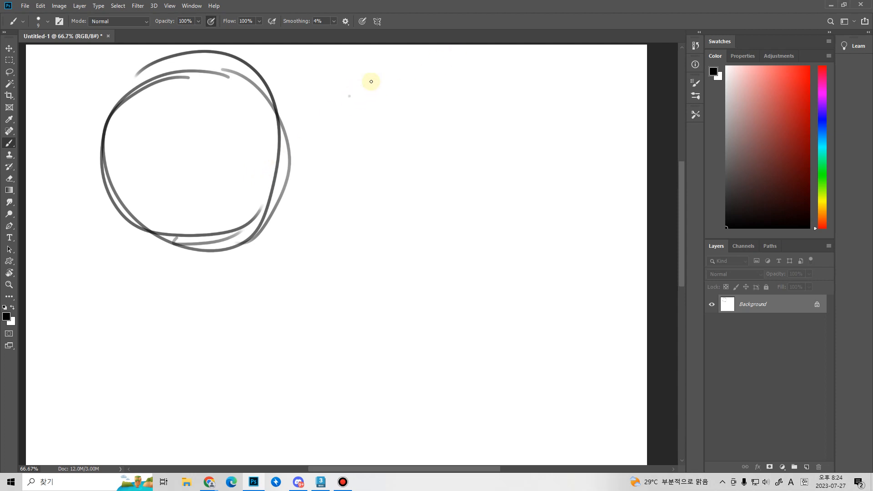
# - Draw a row of four pointed-oval segments beside the circle to represent the sphere's unfolded surface
pyautogui.moveTo(389, 62); pyautogui.dragTo(391, 246)
pyautogui.moveTo(479, 65)
pyautogui.mouseDown()
pyautogui.moveTo(425, 150)
pyautogui.moveTo(456, 220)
pyautogui.mouseUp()
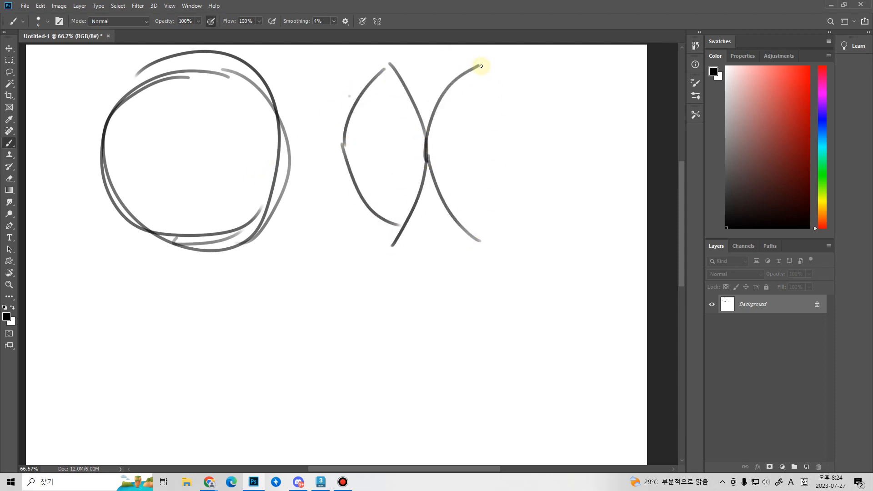
pyautogui.moveTo(479, 65)
pyautogui.mouseDown()
pyautogui.moveTo(512, 156)
pyautogui.moveTo(474, 237)
pyautogui.mouseUp()
pyautogui.moveTo(561, 72)
pyautogui.mouseDown()
pyautogui.moveTo(522, 166)
pyautogui.moveTo(577, 230)
pyautogui.mouseUp()
pyautogui.moveTo(568, 68)
pyautogui.mouseDown()
pyautogui.moveTo(594, 177)
pyautogui.moveTo(568, 229)
pyautogui.mouseUp()
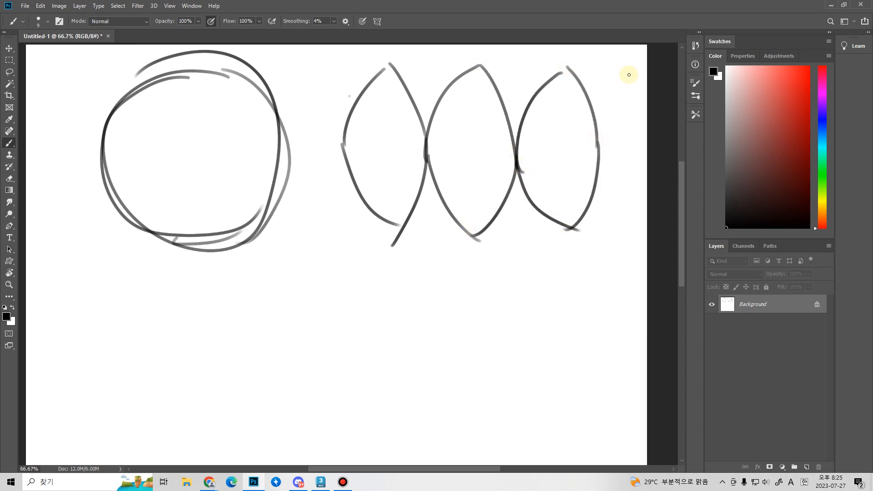
pyautogui.moveTo(631, 71)
pyautogui.mouseDown()
pyautogui.moveTo(600, 176)
pyautogui.moveTo(632, 223)
pyautogui.moveTo(654, 146)
pyautogui.moveTo(629, 223)
pyautogui.mouseUp()
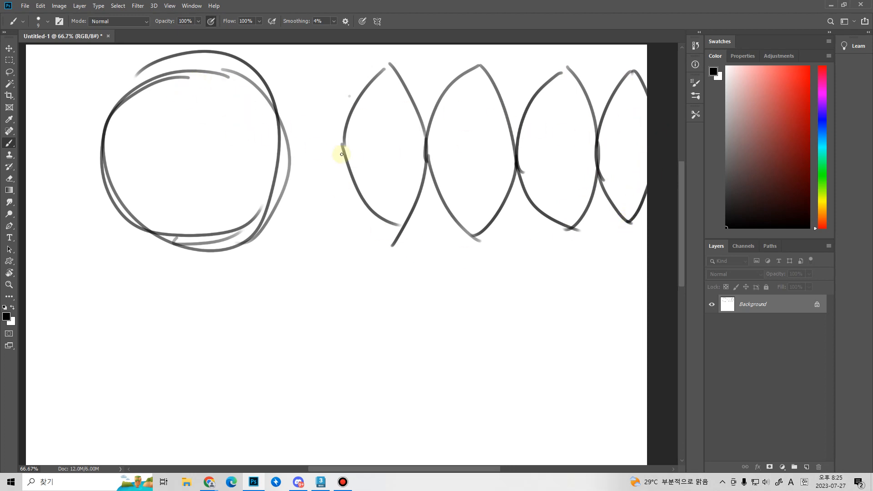
# - Set the brush colour to red and draw two curved vertical cut lines across the circle
pyautogui.click(809, 67)
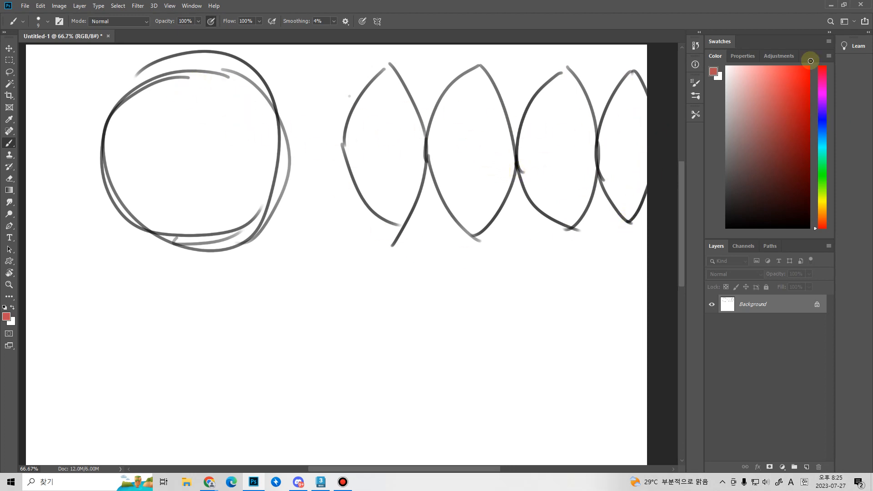
pyautogui.moveTo(237, 72)
pyautogui.mouseDown()
pyautogui.moveTo(165, 101)
pyautogui.moveTo(207, 249)
pyautogui.mouseUp()
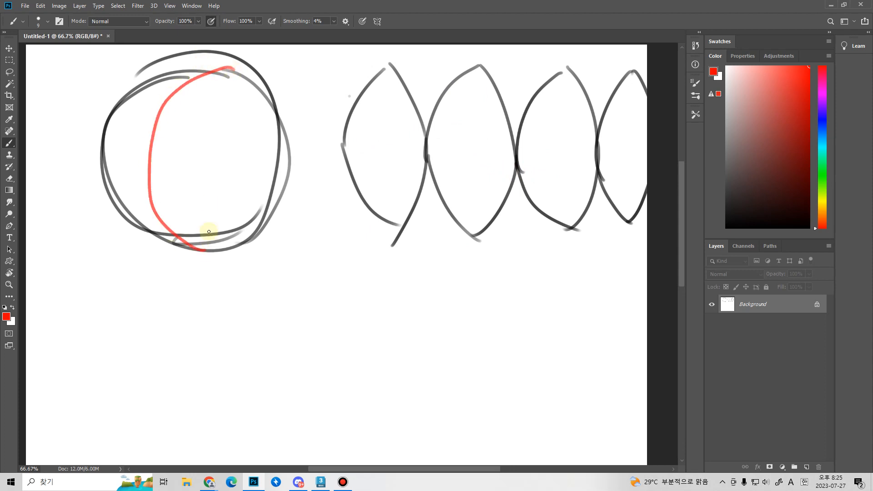
pyautogui.moveTo(171, 78)
pyautogui.mouseDown()
pyautogui.moveTo(245, 114)
pyautogui.moveTo(204, 256)
pyautogui.mouseUp()
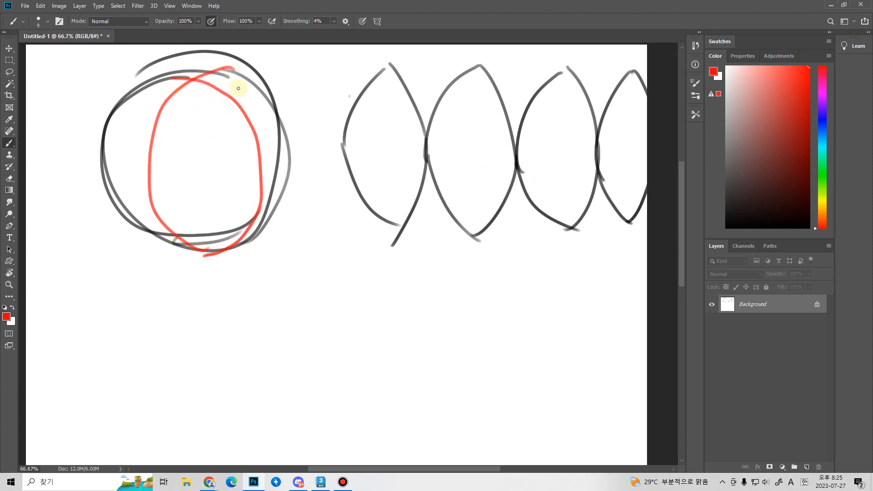
# - Add dashed red cut lines along both sides of the circle to suggest the seams on the sphere's far side
pyautogui.click(248, 191)
pyautogui.click(237, 213)
pyautogui.click(220, 229)
pyautogui.click(124, 150)
pyautogui.click(123, 182)
pyautogui.click(138, 213)
pyautogui.click(158, 239)
pyautogui.click(184, 250)
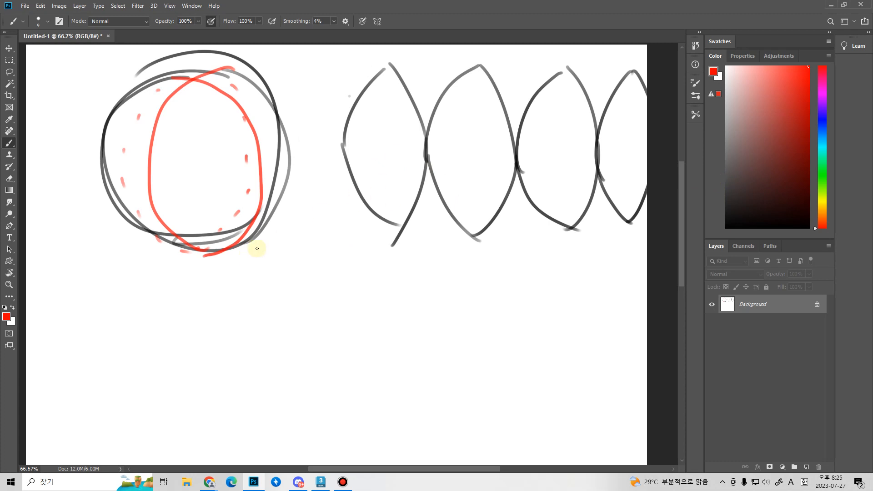
# - Draw a red arrow from the circle to the unfolded segments and trace the facing edges of the first three segments in red
pyautogui.moveTo(273, 289)
pyautogui.mouseDown()
pyautogui.moveTo(366, 255)
pyautogui.moveTo(382, 285)
pyautogui.moveTo(363, 264)
pyautogui.mouseUp()
pyautogui.moveTo(352, 324); pyautogui.dragTo(347, 318)
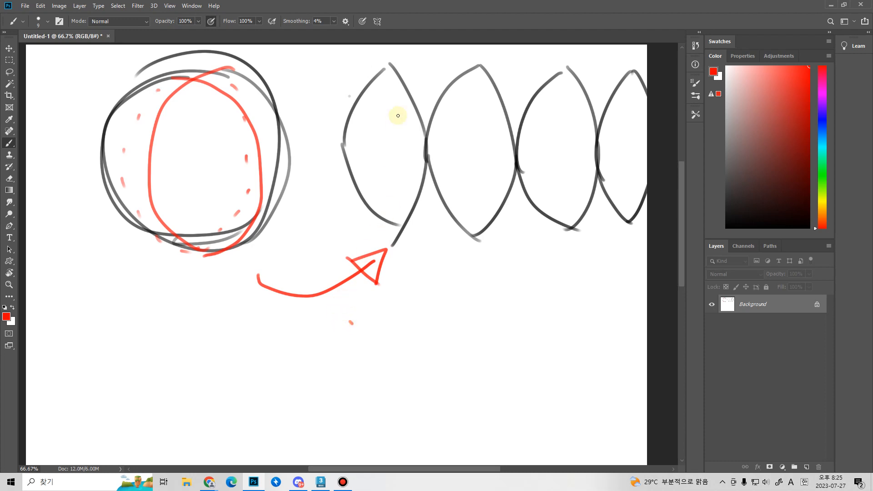
pyautogui.moveTo(391, 65); pyautogui.dragTo(429, 137)
pyautogui.moveTo(477, 65)
pyautogui.mouseDown()
pyautogui.moveTo(454, 80)
pyautogui.moveTo(438, 129)
pyautogui.moveTo(469, 234)
pyautogui.mouseUp()
pyautogui.moveTo(427, 157); pyautogui.dragTo(400, 226)
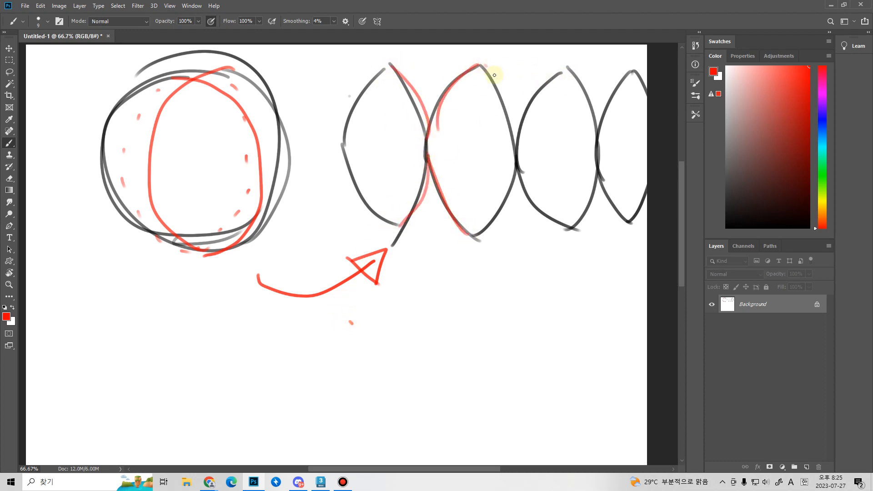
pyautogui.moveTo(486, 66); pyautogui.dragTo(511, 139)
pyautogui.moveTo(562, 69)
pyautogui.mouseDown()
pyautogui.moveTo(514, 146)
pyautogui.moveTo(557, 231)
pyautogui.mouseUp()
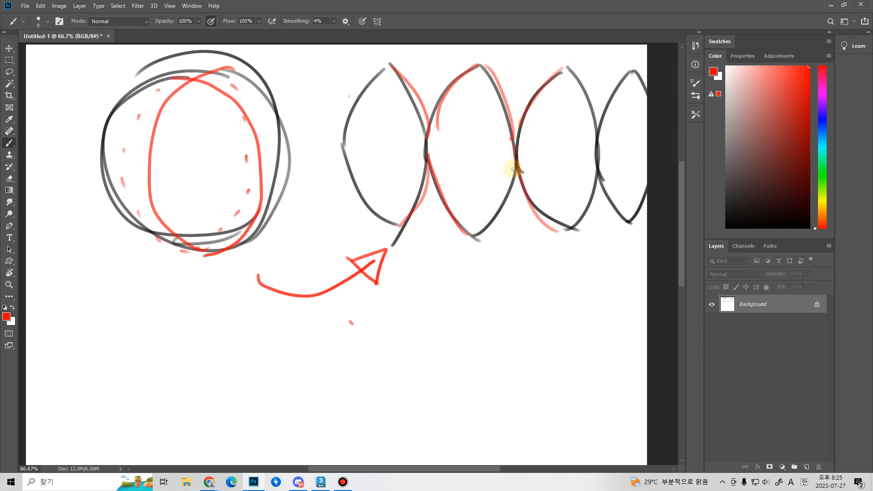
pyautogui.moveTo(513, 169); pyautogui.dragTo(470, 240)
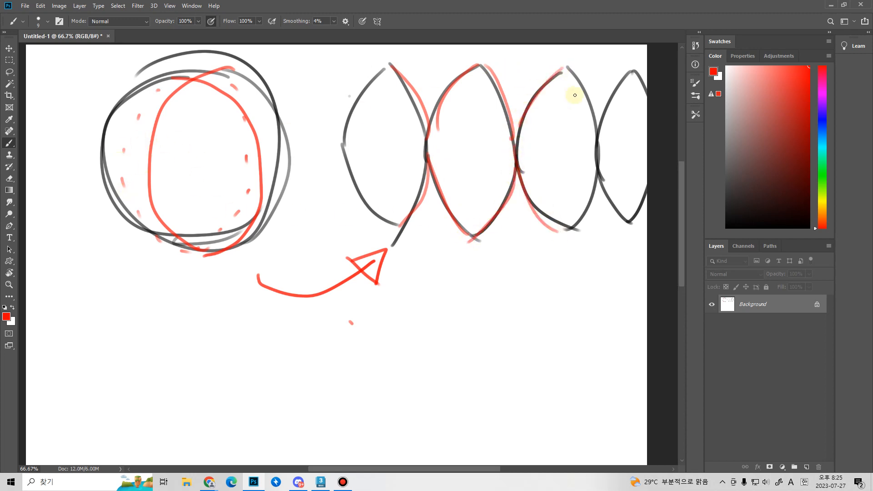
# - Set the brush colour to black and sketch a paintbrush painting on the circle
pyautogui.click(727, 227)
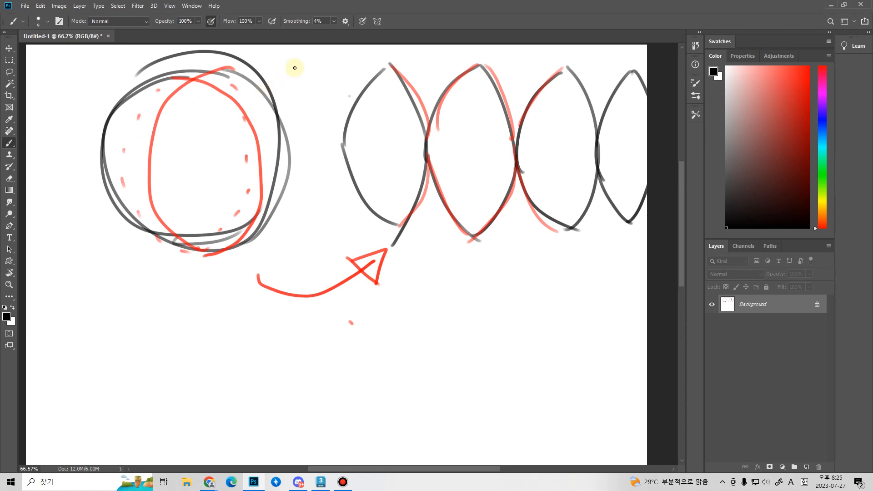
pyautogui.moveTo(294, 68)
pyautogui.mouseDown()
pyautogui.moveTo(244, 117)
pyautogui.moveTo(307, 83)
pyautogui.moveTo(295, 68)
pyautogui.mouseUp()
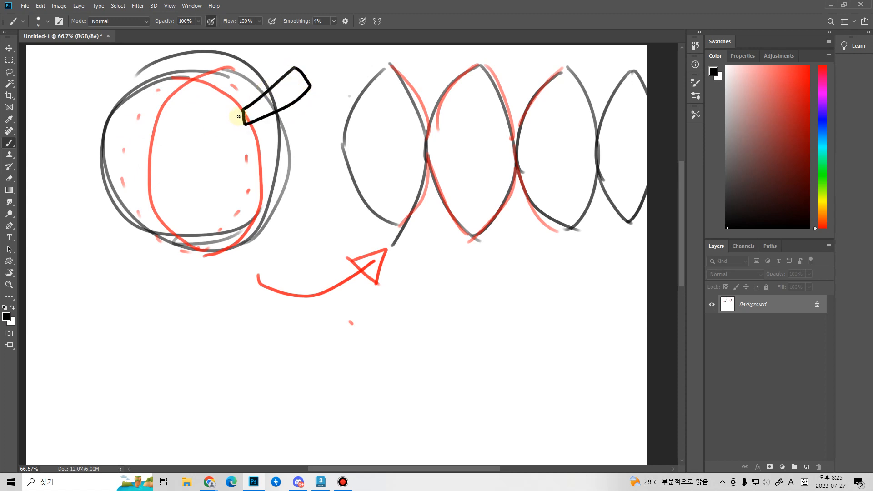
pyautogui.moveTo(238, 116)
pyautogui.mouseDown()
pyautogui.moveTo(218, 132)
pyautogui.moveTo(246, 119)
pyautogui.moveTo(231, 130)
pyautogui.moveTo(237, 123)
pyautogui.moveTo(266, 145)
pyautogui.mouseUp()
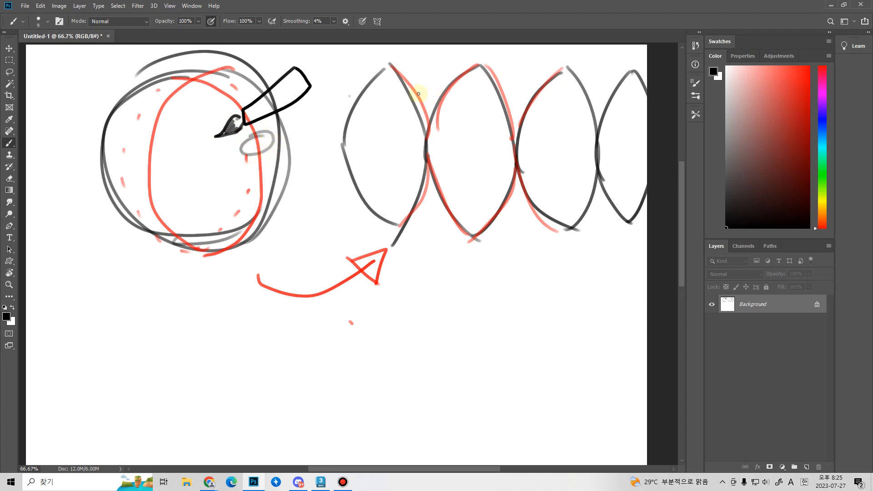
# - Circle matching spots on the facing upper edges of the first two segments and on the circle's seam beside the paintbrush
pyautogui.moveTo(407, 79)
pyautogui.mouseDown()
pyautogui.moveTo(397, 93)
pyautogui.moveTo(410, 80)
pyautogui.moveTo(454, 96)
pyautogui.moveTo(457, 81)
pyautogui.moveTo(448, 80)
pyautogui.mouseUp()
pyautogui.moveTo(258, 137); pyautogui.dragTo(260, 142)
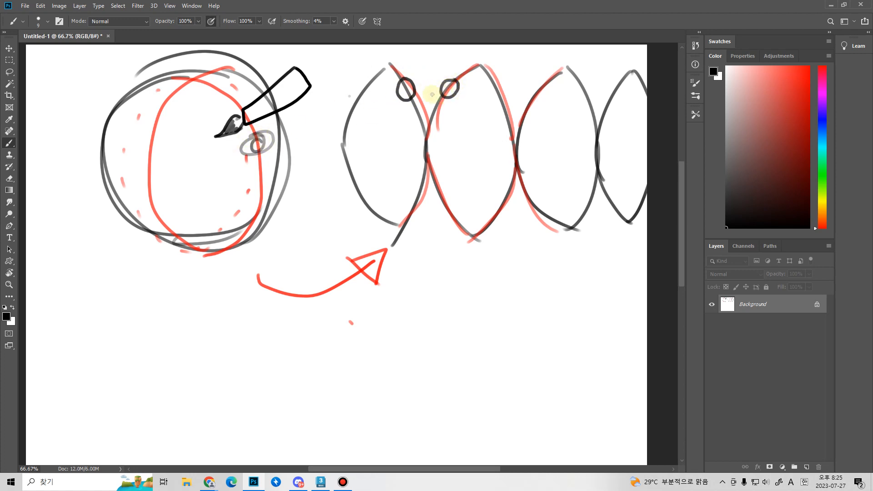
pyautogui.moveTo(435, 85); pyautogui.dragTo(443, 93)
# - Sketch painted blobs across the seam near the paintbrush tip and retrace the circle's two curved cut lines in black
pyautogui.moveTo(194, 106)
pyautogui.mouseDown()
pyautogui.moveTo(229, 116)
pyautogui.moveTo(232, 107)
pyautogui.moveTo(224, 115)
pyautogui.moveTo(251, 141)
pyautogui.moveTo(254, 157)
pyautogui.moveTo(259, 147)
pyautogui.mouseUp()
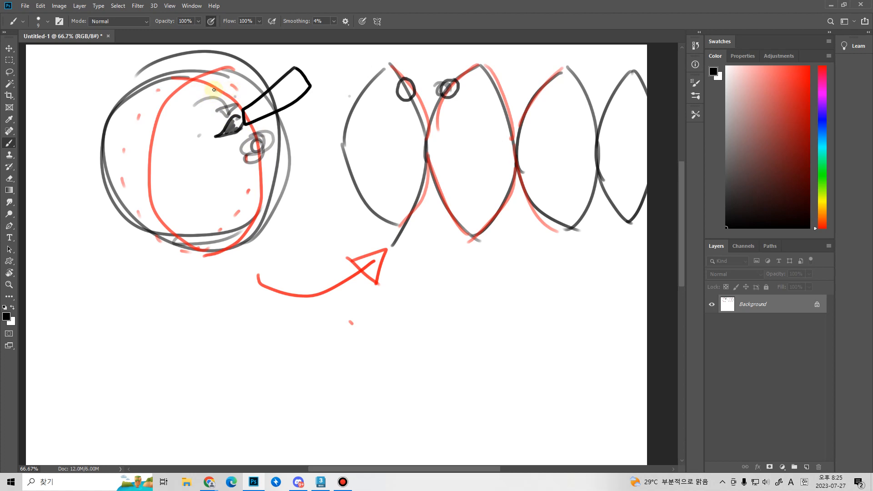
pyautogui.moveTo(214, 90)
pyautogui.mouseDown()
pyautogui.moveTo(217, 109)
pyautogui.moveTo(238, 105)
pyautogui.mouseUp()
pyautogui.moveTo(245, 98); pyautogui.dragTo(238, 109)
pyautogui.moveTo(193, 80)
pyautogui.mouseDown()
pyautogui.moveTo(233, 95)
pyautogui.moveTo(262, 163)
pyautogui.moveTo(264, 194)
pyautogui.moveTo(249, 224)
pyautogui.moveTo(212, 251)
pyautogui.mouseUp()
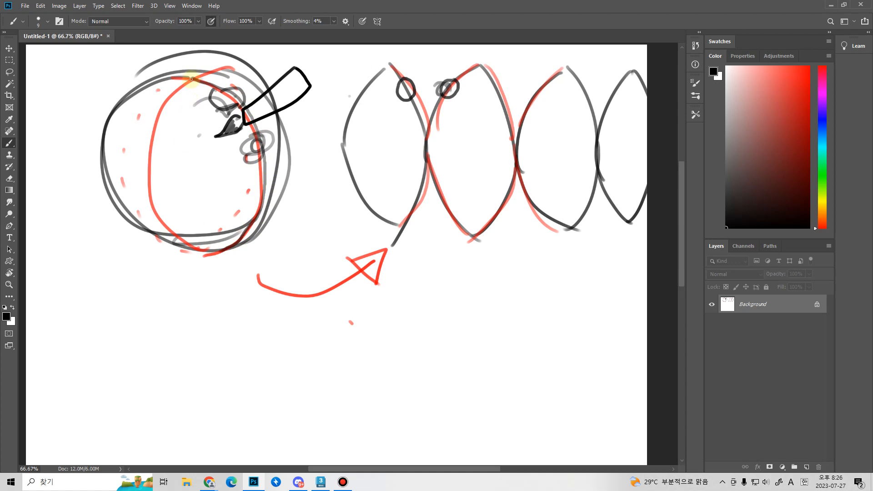
pyautogui.moveTo(191, 79)
pyautogui.mouseDown()
pyautogui.moveTo(172, 92)
pyautogui.moveTo(145, 165)
pyautogui.moveTo(153, 206)
pyautogui.moveTo(178, 238)
pyautogui.moveTo(214, 255)
pyautogui.mouseUp()
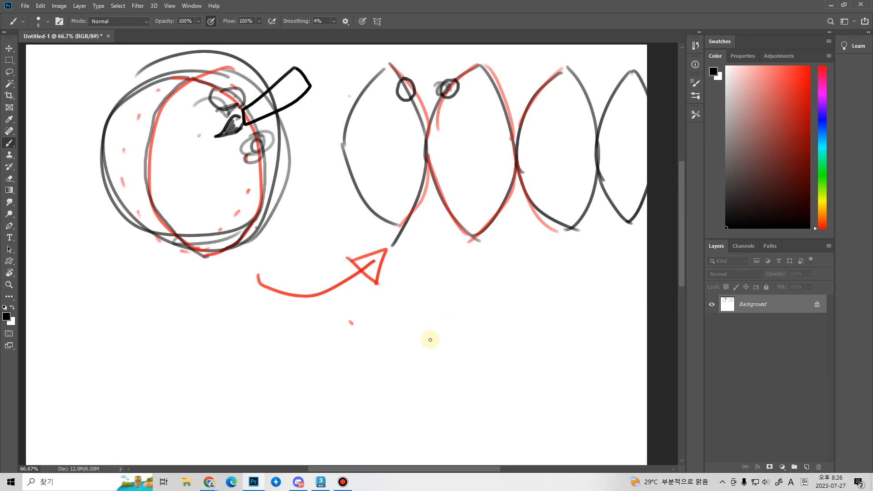
# - Draw a smaller circle below the second segment with an upward arrow and a curved, cross-stitched seam across its middle
pyautogui.moveTo(472, 285)
pyautogui.mouseDown()
pyautogui.moveTo(477, 394)
pyautogui.moveTo(467, 287)
pyautogui.moveTo(516, 376)
pyautogui.moveTo(483, 399)
pyautogui.mouseUp()
pyautogui.moveTo(472, 245)
pyautogui.mouseDown()
pyautogui.moveTo(476, 300)
pyautogui.moveTo(472, 250)
pyautogui.mouseUp()
pyautogui.moveTo(424, 338)
pyautogui.mouseDown()
pyautogui.moveTo(504, 351)
pyautogui.moveTo(517, 337)
pyautogui.mouseUp()
pyautogui.moveTo(428, 339); pyautogui.dragTo(432, 348)
pyautogui.moveTo(437, 345); pyautogui.dragTo(457, 358)
pyautogui.moveTo(481, 354); pyautogui.dragTo(483, 360)
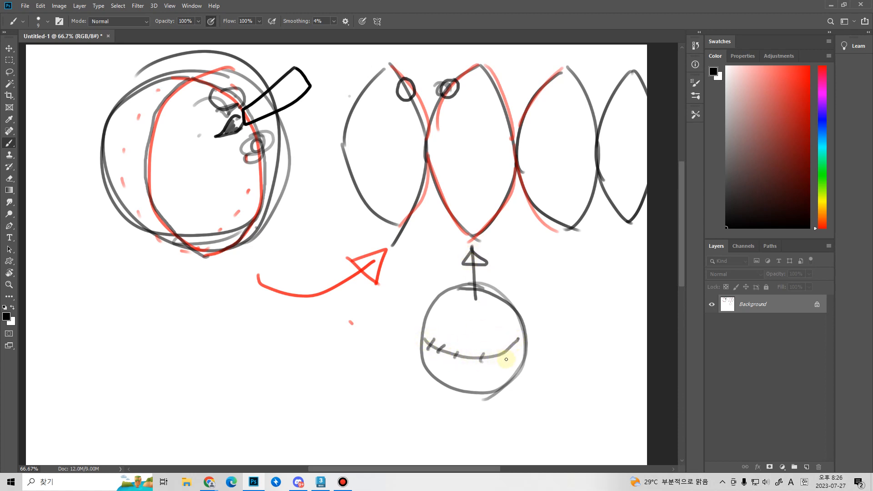
# - Draw a second circle beside the stitched one, with an arrow pointing to it and short seam dashes inside its edge
pyautogui.moveTo(589, 291)
pyautogui.mouseDown()
pyautogui.moveTo(616, 385)
pyautogui.moveTo(602, 393)
pyautogui.mouseUp()
pyautogui.moveTo(569, 345); pyautogui.dragTo(513, 371)
pyautogui.moveTo(517, 359)
pyautogui.mouseDown()
pyautogui.moveTo(522, 382)
pyautogui.moveTo(514, 362)
pyautogui.moveTo(505, 380)
pyautogui.mouseUp()
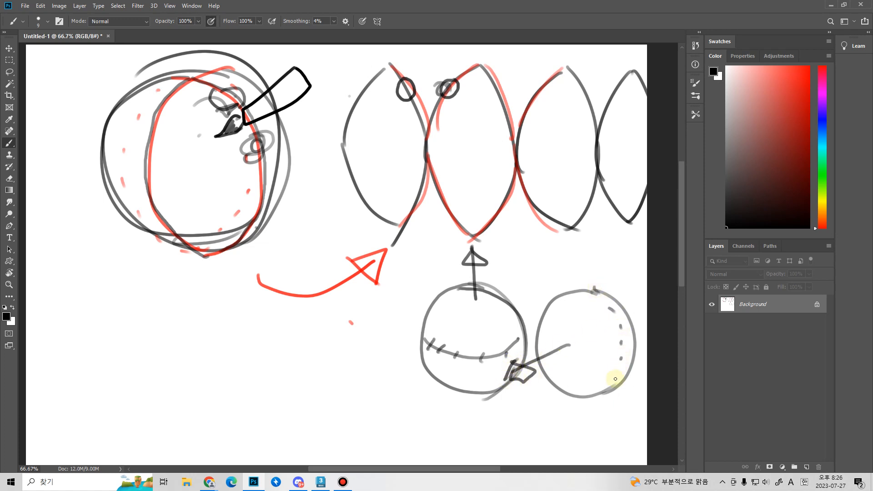
pyautogui.moveTo(615, 378); pyautogui.dragTo(610, 388)
pyautogui.moveTo(591, 396); pyautogui.dragTo(575, 402)
pyautogui.moveTo(577, 294)
pyautogui.mouseDown()
pyautogui.moveTo(591, 304)
pyautogui.moveTo(549, 297)
pyautogui.mouseUp()
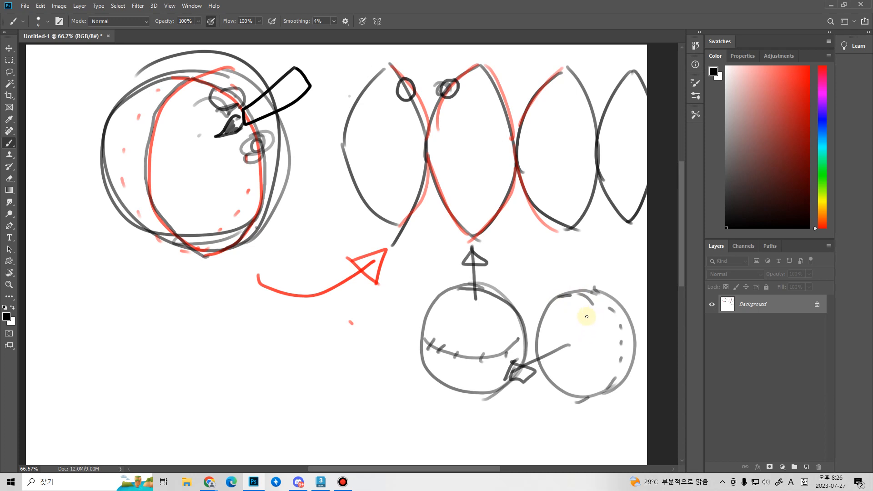
# - Sketch a T-shirt below the large sphere, with a round neckline, shoulders, two short sleeves, sides and a curved hem
pyautogui.moveTo(139, 322)
pyautogui.mouseDown()
pyautogui.moveTo(176, 292)
pyautogui.moveTo(293, 303)
pyautogui.moveTo(316, 341)
pyautogui.mouseUp()
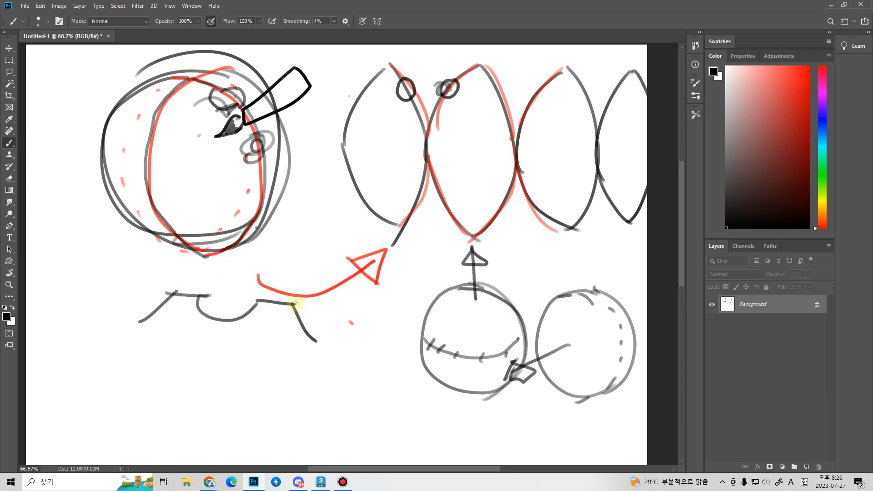
pyautogui.moveTo(293, 303)
pyautogui.mouseDown()
pyautogui.moveTo(280, 372)
pyautogui.moveTo(306, 379)
pyautogui.moveTo(322, 349)
pyautogui.moveTo(280, 445)
pyautogui.mouseUp()
pyautogui.moveTo(277, 374); pyautogui.dragTo(277, 402)
pyautogui.moveTo(272, 460); pyautogui.dragTo(277, 403)
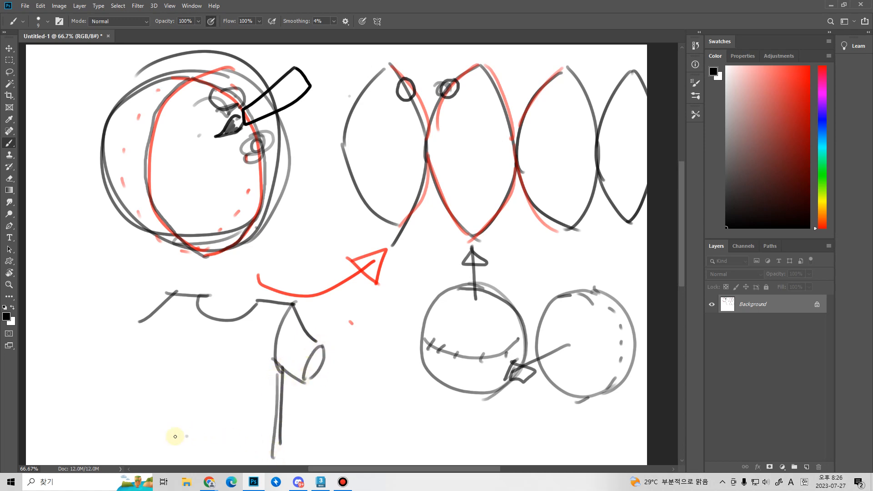
pyautogui.moveTo(166, 437); pyautogui.dragTo(291, 442)
pyautogui.moveTo(176, 295); pyautogui.dragTo(172, 357)
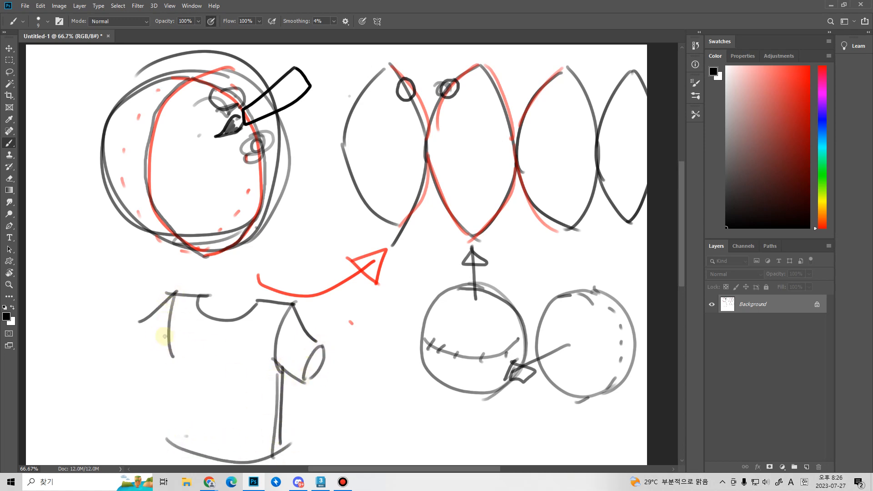
pyautogui.moveTo(168, 302); pyautogui.dragTo(167, 357)
pyautogui.moveTo(139, 322); pyautogui.dragTo(166, 430)
pyautogui.moveTo(206, 294)
pyautogui.mouseDown()
pyautogui.moveTo(263, 292)
pyautogui.moveTo(273, 293)
pyautogui.moveTo(273, 310)
pyautogui.moveTo(270, 301)
pyautogui.moveTo(295, 304)
pyautogui.mouseUp()
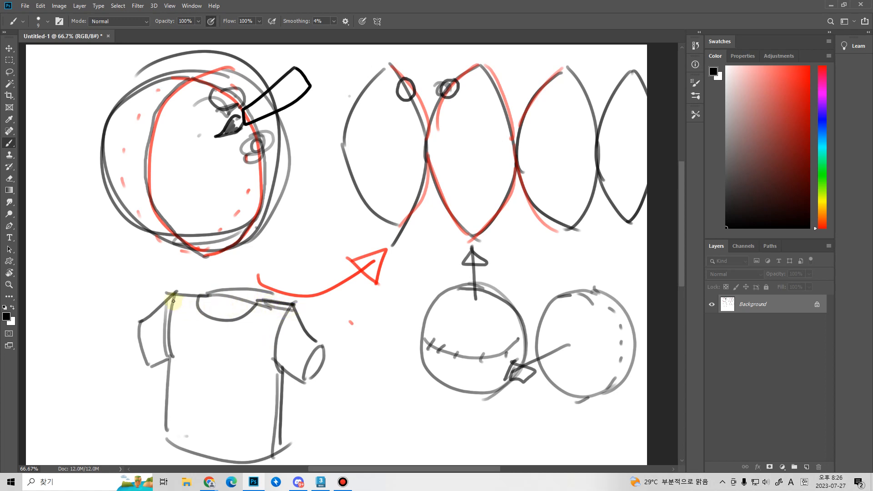
# - Add double seam lines along the T-shirt's shoulders, sleeves and armhole, and a dashed stitch line above the hem
pyautogui.moveTo(169, 295); pyautogui.dragTo(211, 297)
pyautogui.moveTo(292, 304); pyautogui.dragTo(314, 332)
pyautogui.moveTo(149, 366); pyautogui.dragTo(167, 356)
pyautogui.moveTo(276, 358); pyautogui.dragTo(303, 379)
pyautogui.moveTo(295, 306); pyautogui.dragTo(281, 359)
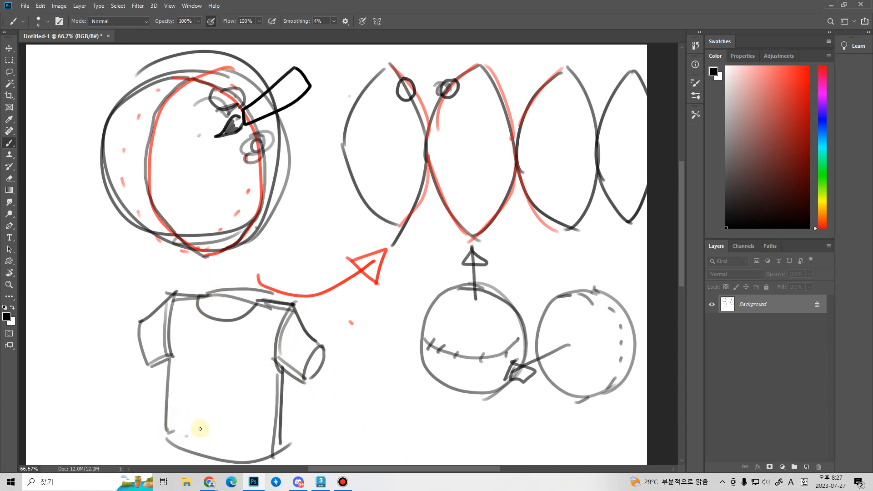
pyautogui.moveTo(233, 427); pyautogui.dragTo(237, 427)
pyautogui.moveTo(250, 431); pyautogui.dragTo(253, 434)
pyautogui.moveTo(262, 437); pyautogui.dragTo(265, 439)
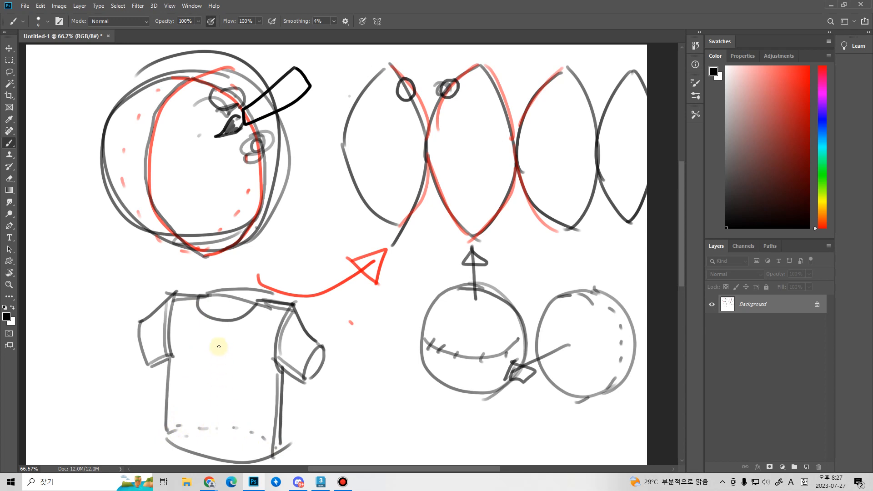
# - Divide the T-shirt's front into irregular patchwork pieces with seam lines running from the neckline to the hem
pyautogui.moveTo(231, 321)
pyautogui.mouseDown()
pyautogui.moveTo(272, 357)
pyautogui.moveTo(281, 354)
pyautogui.mouseUp()
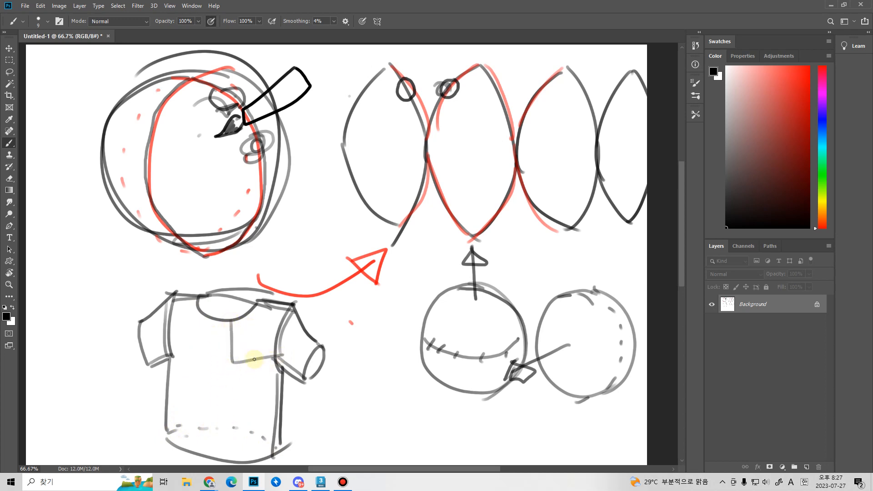
pyautogui.moveTo(228, 390); pyautogui.dragTo(275, 414)
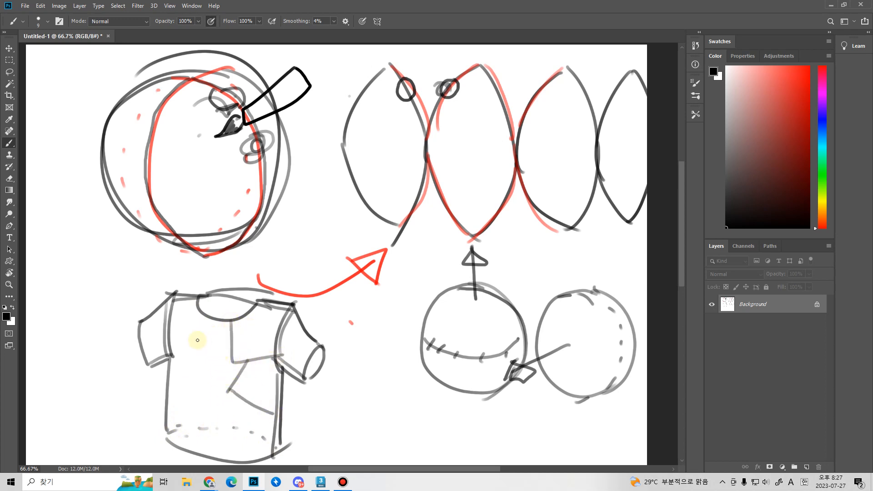
pyautogui.moveTo(193, 339); pyautogui.dragTo(234, 355)
pyautogui.moveTo(199, 313)
pyautogui.mouseDown()
pyautogui.moveTo(194, 339)
pyautogui.moveTo(188, 332)
pyautogui.moveTo(191, 383)
pyautogui.moveTo(237, 380)
pyautogui.mouseUp()
pyautogui.moveTo(196, 432); pyautogui.dragTo(242, 441)
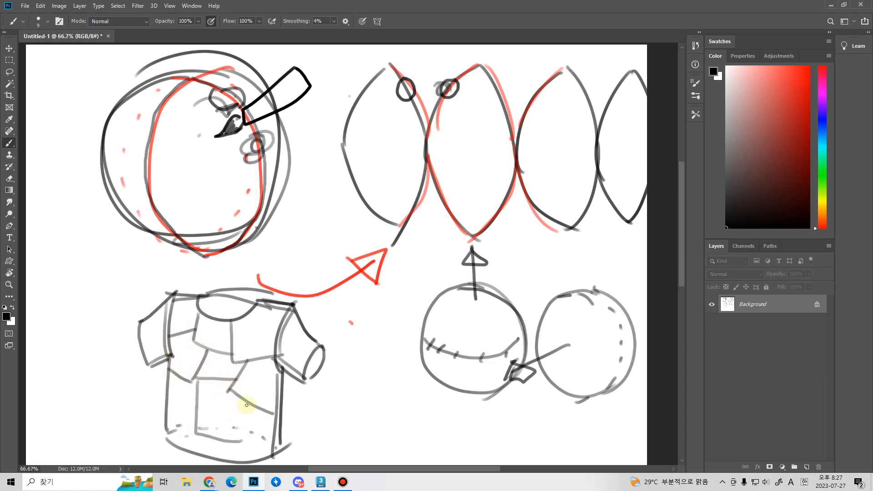
pyautogui.moveTo(250, 407)
pyautogui.mouseDown()
pyautogui.moveTo(247, 439)
pyautogui.moveTo(284, 431)
pyautogui.mouseUp()
pyautogui.moveTo(164, 399)
pyautogui.mouseDown()
pyautogui.moveTo(194, 418)
pyautogui.moveTo(177, 441)
pyautogui.moveTo(225, 458)
pyautogui.mouseUp()
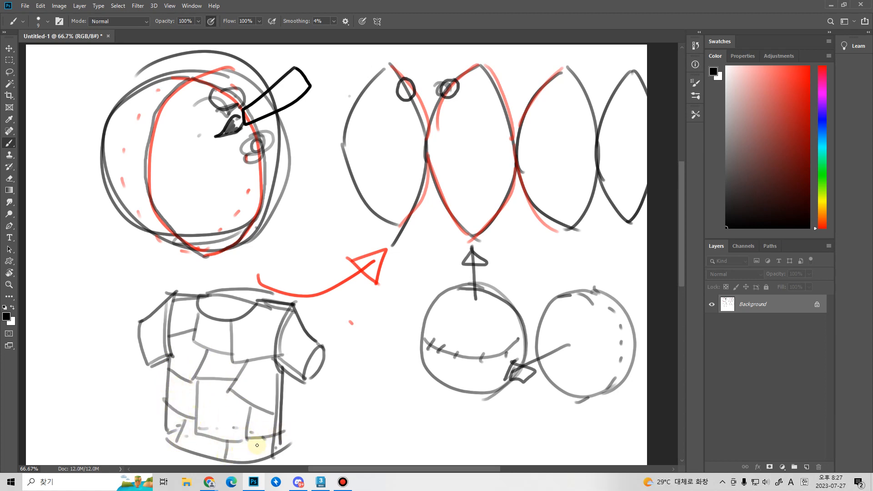
pyautogui.moveTo(267, 437); pyautogui.dragTo(273, 452)
# - Draw a round print on the T-shirt's chest, then emphasise the side seam, the patch edges crossing the print and the collar
pyautogui.moveTo(217, 320)
pyautogui.mouseDown()
pyautogui.moveTo(232, 371)
pyautogui.moveTo(257, 360)
pyautogui.mouseUp()
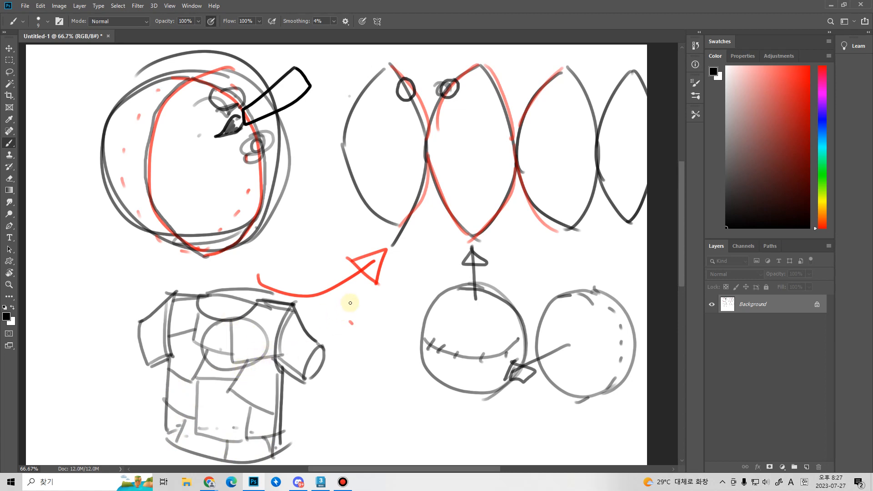
pyautogui.moveTo(283, 371); pyautogui.dragTo(278, 453)
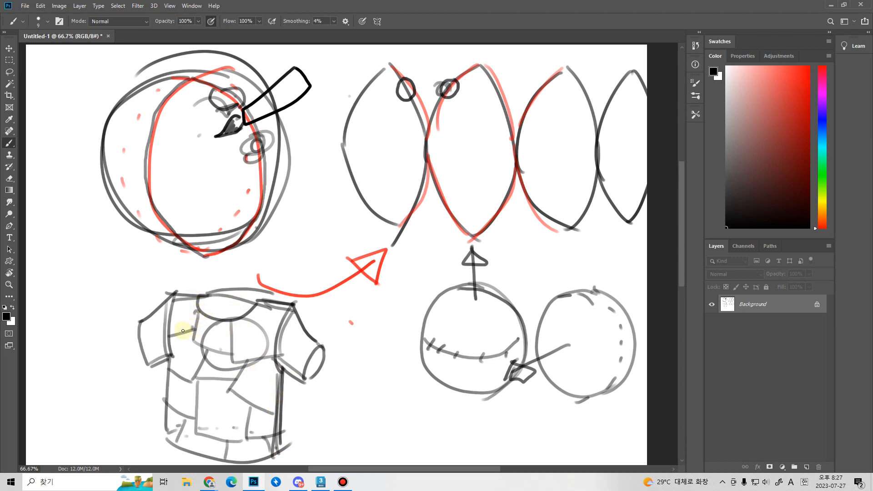
pyautogui.moveTo(183, 331); pyautogui.dragTo(195, 328)
pyautogui.moveTo(195, 312)
pyautogui.mouseDown()
pyautogui.moveTo(188, 342)
pyautogui.moveTo(227, 354)
pyautogui.mouseUp()
pyautogui.moveTo(231, 322); pyautogui.dragTo(233, 351)
pyautogui.moveTo(236, 327)
pyautogui.mouseDown()
pyautogui.moveTo(236, 359)
pyautogui.moveTo(199, 367)
pyautogui.mouseUp()
pyautogui.moveTo(220, 359); pyautogui.dragTo(222, 361)
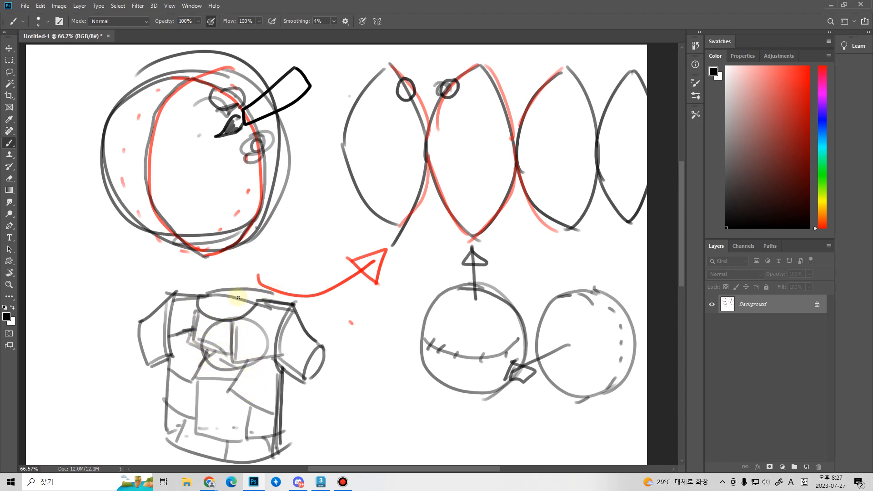
pyautogui.moveTo(235, 294)
pyautogui.mouseDown()
pyautogui.moveTo(253, 298)
pyautogui.moveTo(207, 305)
pyautogui.moveTo(236, 313)
pyautogui.mouseUp()
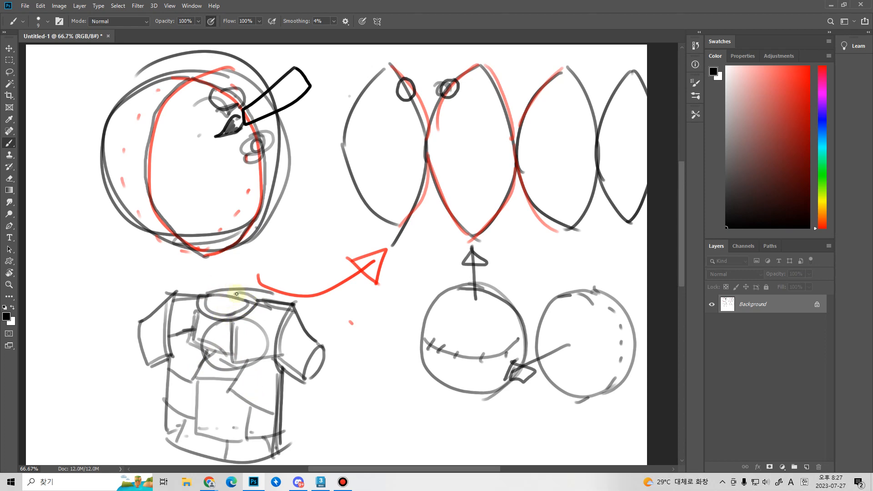
# - Switch to 3ds Max and delete the low-segment sphere from the scene
pyautogui.click(320, 482)
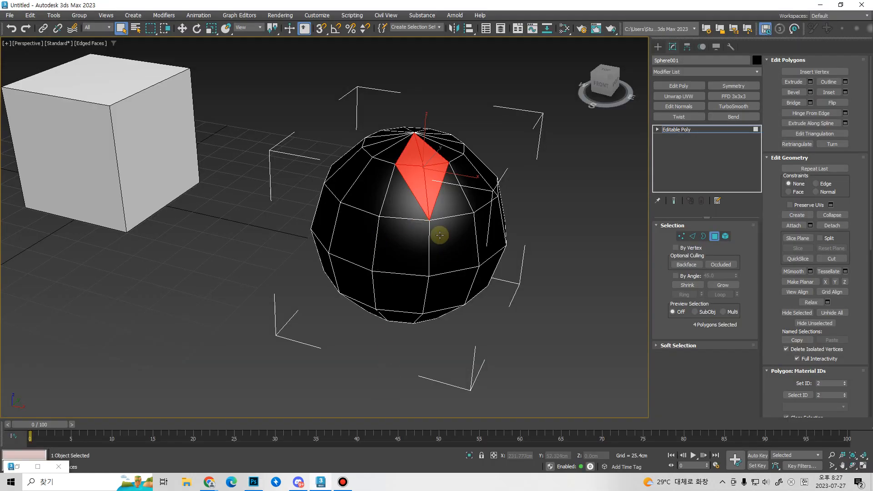
pyautogui.moveTo(440, 236); pyautogui.dragTo(500, 261, button='middle')
pyautogui.scroll(-5, 485, 242)
pyautogui.click(714, 236)
pyautogui.keyDown('alt'); pyautogui.moveTo(493, 293); pyautogui.dragTo(448, 264, button='middle'); pyautogui.keyUp('alt')
pyautogui.press('Delete')
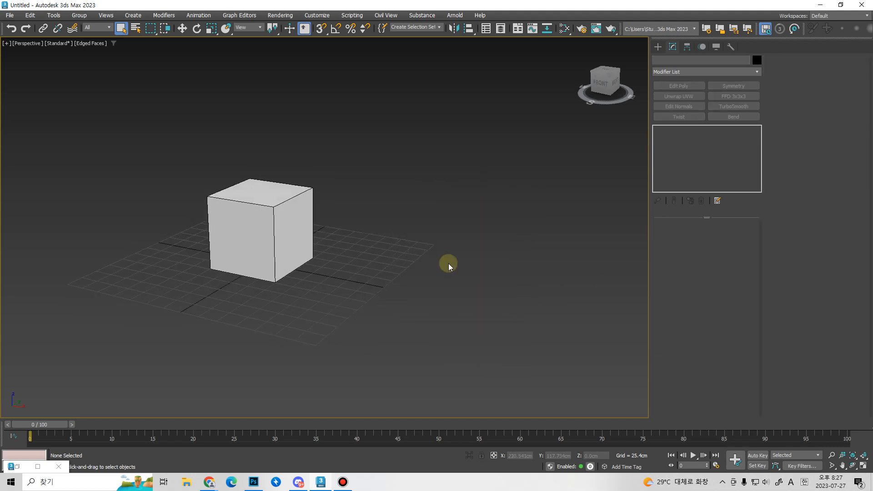
# - Select the box, open its Unwrap UVW layout in the UV editor and clear the UV selection
pyautogui.click(257, 208)
pyautogui.moveTo(257, 208); pyautogui.dragTo(302, 215, button='middle')
pyautogui.scroll(5, 345, 235)
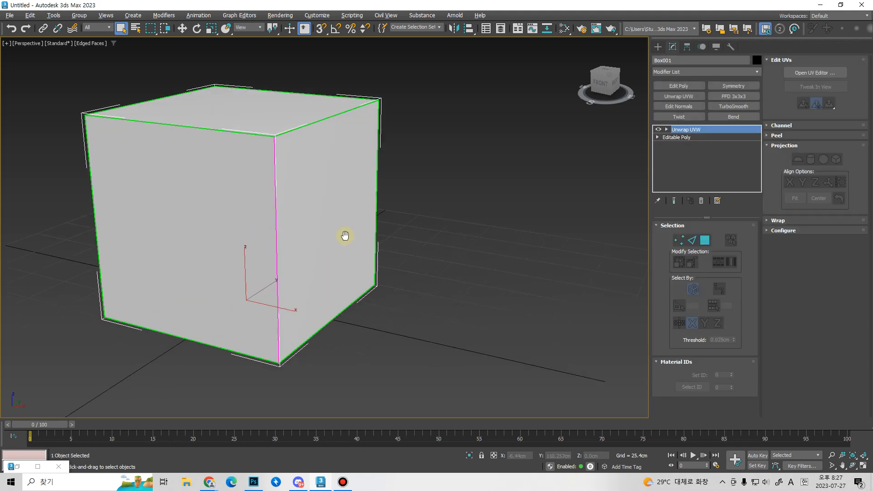
pyautogui.moveTo(345, 235); pyautogui.dragTo(366, 285, button='middle')
pyautogui.scroll(-3, 392, 260)
pyautogui.scroll(-1, 383, 288)
pyautogui.click(801, 72)
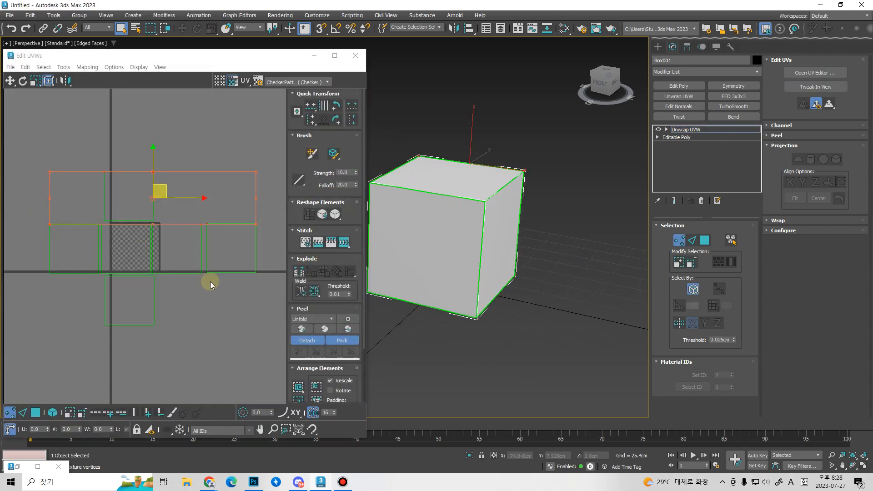
pyautogui.moveTo(167, 232); pyautogui.dragTo(167, 219, button='middle')
pyautogui.click(183, 305)
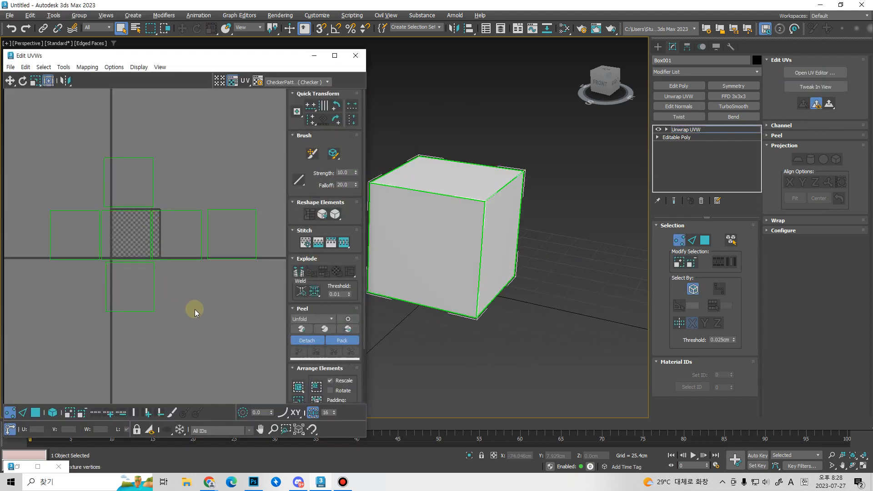
pyautogui.keyDown('alt'); pyautogui.moveTo(579, 263); pyautogui.dragTo(500, 255, button='middle'); pyautogui.keyUp('alt')
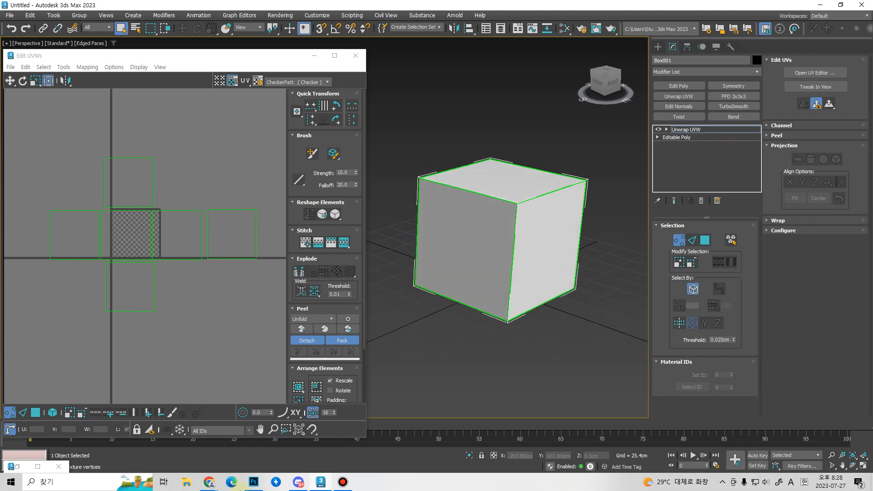
# - Switch to Chrome to examine the unfolded paper dice net, then return to 3ds Max
pyautogui.moveTo(209, 482)
pyautogui.moveTo(251, 440)
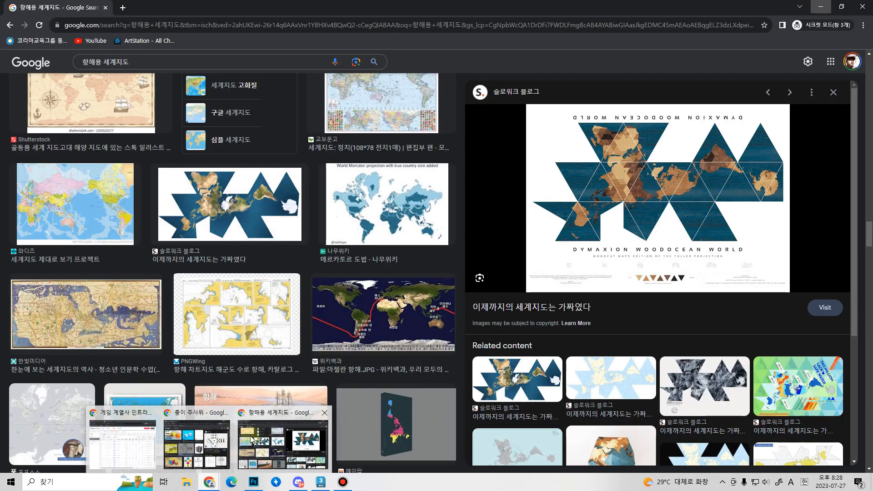
pyautogui.click(197, 443)
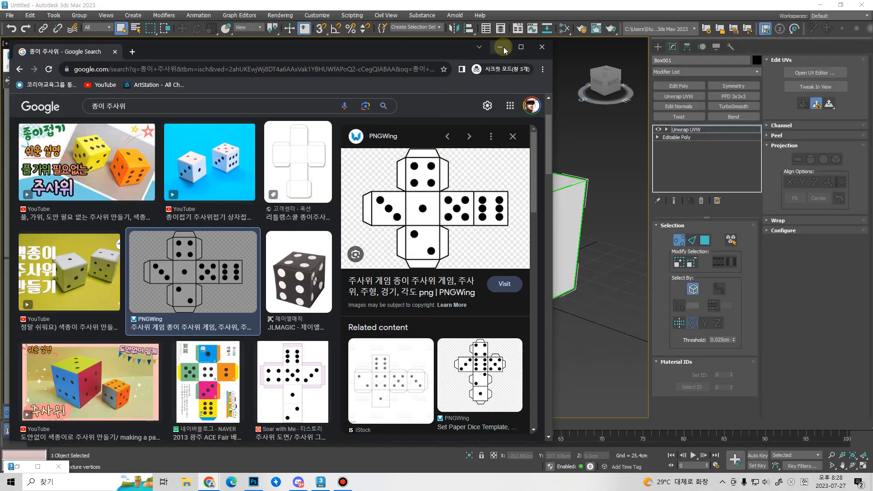
pyautogui.click(503, 48)
# - In edge mode, select the vertical UV edge between the centre face and its right-hand neighbour and stitch the two faces together
pyautogui.press('2')
pyautogui.click(157, 250)
pyautogui.moveTo(178, 270); pyautogui.dragTo(211, 272, button='middle')
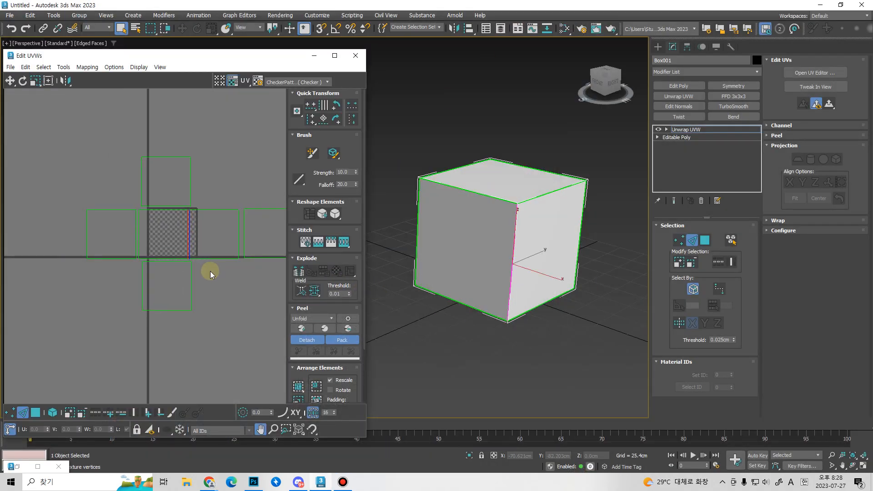
pyautogui.scroll(4, 200, 246)
pyautogui.click(229, 293)
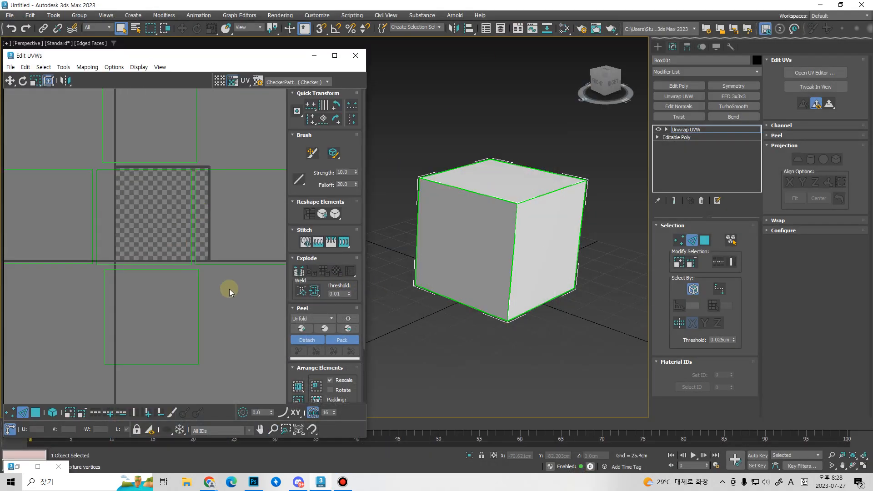
pyautogui.click(190, 232)
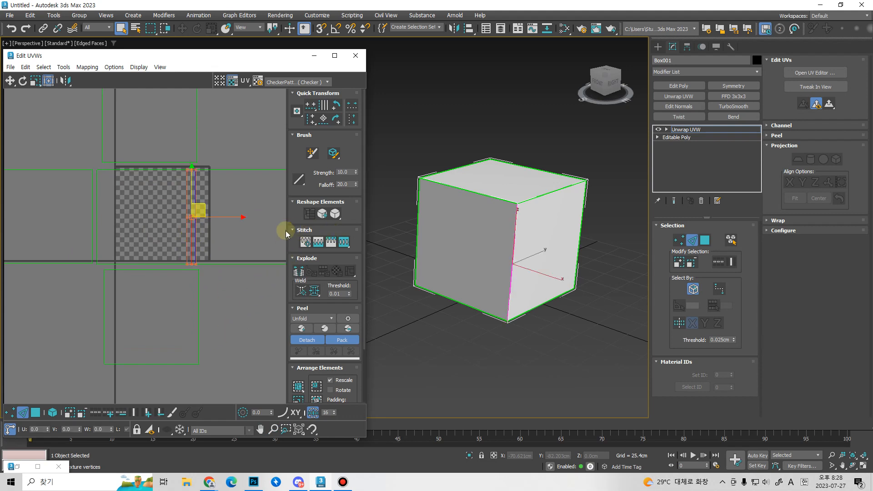
pyautogui.click(343, 244)
# - Check the stitched seam between the centre face and its right-hand neighbour by reselecting it, and clear the edge selection
pyautogui.click(214, 216)
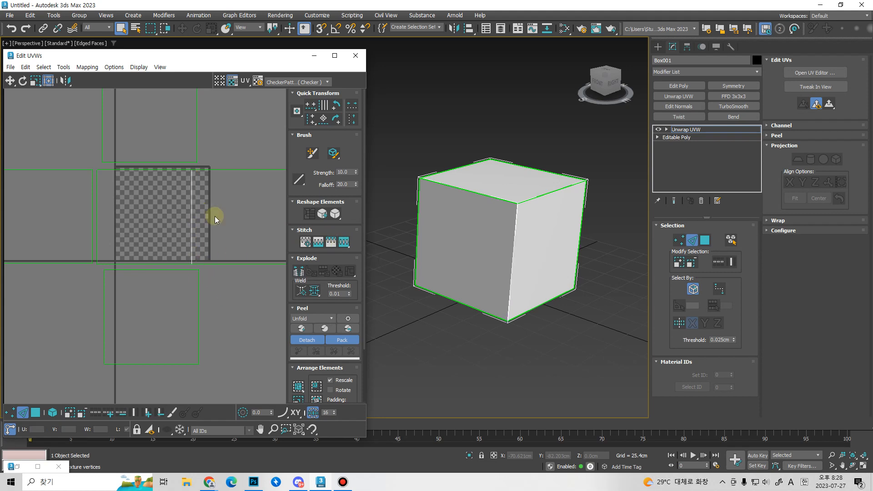
pyautogui.scroll(-3, 214, 216)
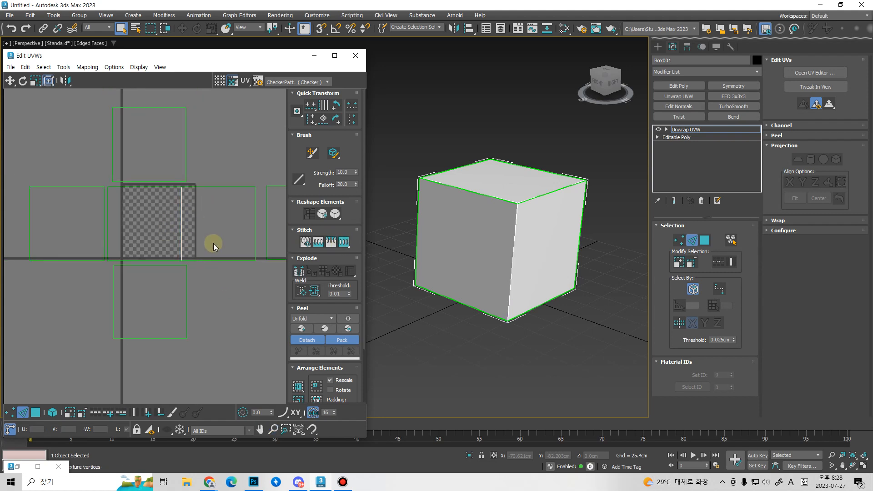
pyautogui.moveTo(205, 222); pyautogui.dragTo(148, 236)
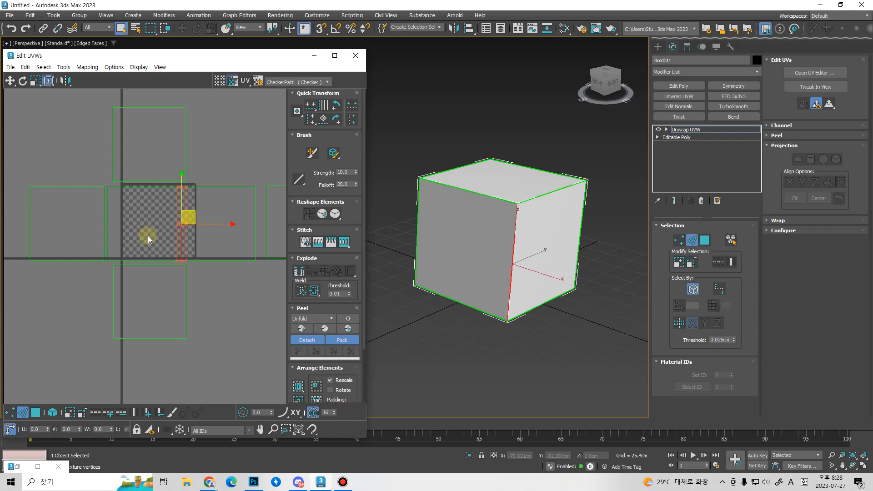
pyautogui.click(269, 317)
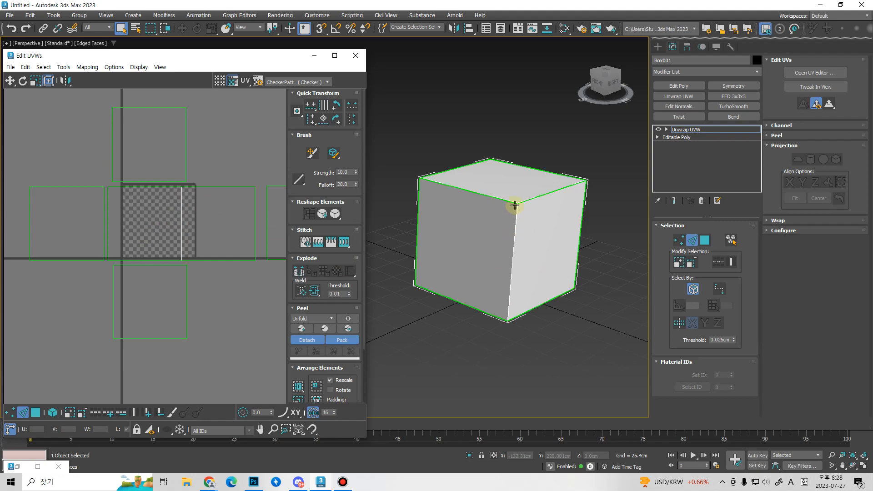
# - Stitch the left-hand face and the upper face to the centre face along their shared UV edges
pyautogui.click(108, 215)
pyautogui.click(344, 242)
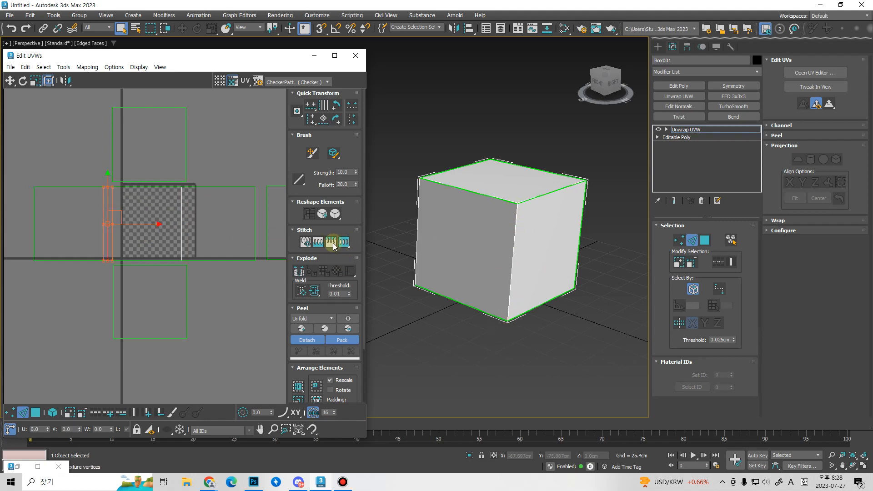
pyautogui.click(208, 260)
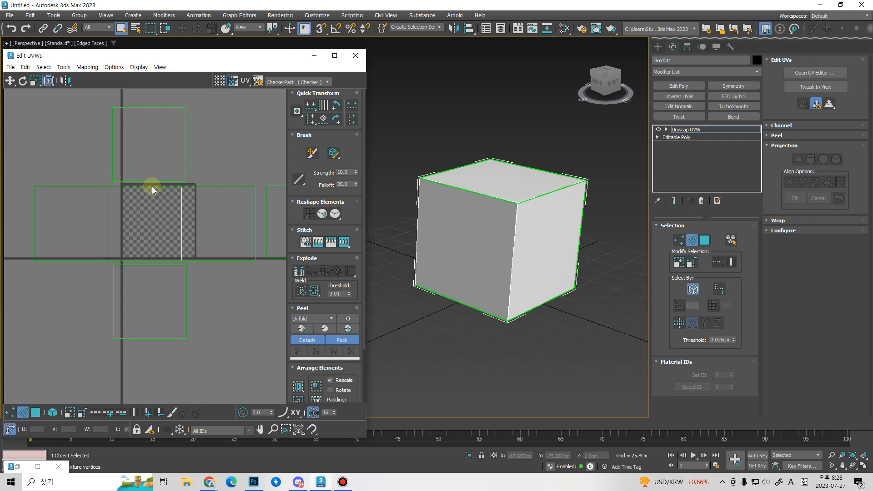
pyautogui.click(152, 186)
pyautogui.click(344, 242)
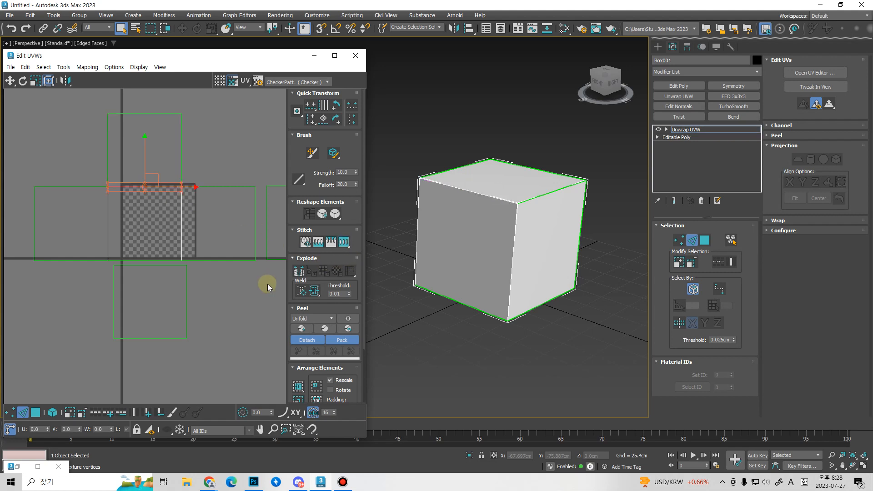
# - Compare the centre face's lower edge with the adjoining edge of the face below, checking which box edge each one matches
pyautogui.click(176, 266)
pyautogui.click(171, 260)
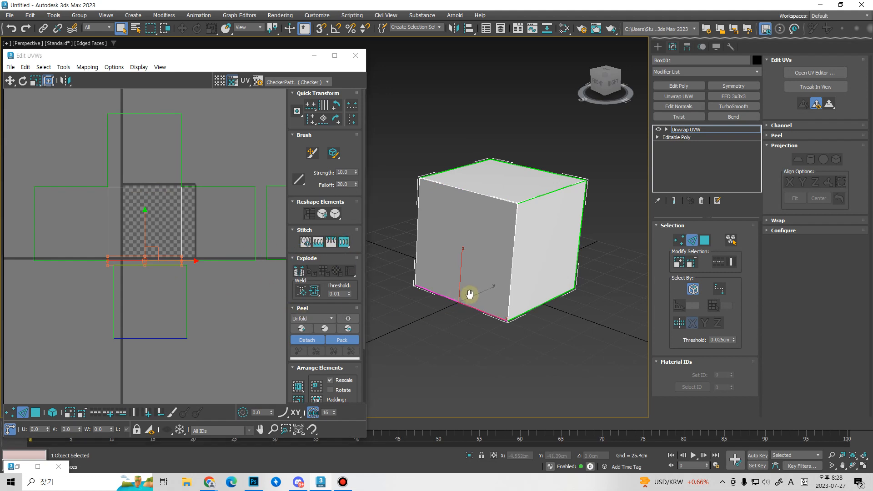
pyautogui.moveTo(468, 302); pyautogui.dragTo(479, 300, button='middle')
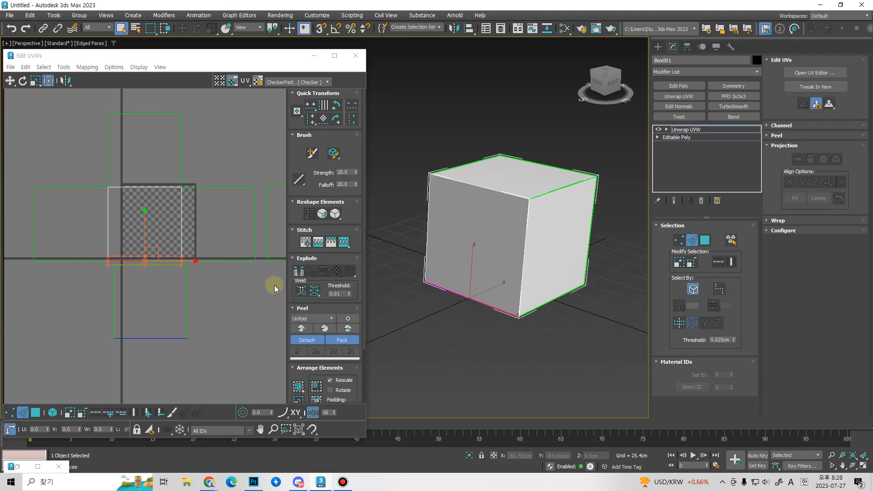
pyautogui.moveTo(229, 309); pyautogui.dragTo(237, 285, button='middle')
pyautogui.click(176, 242)
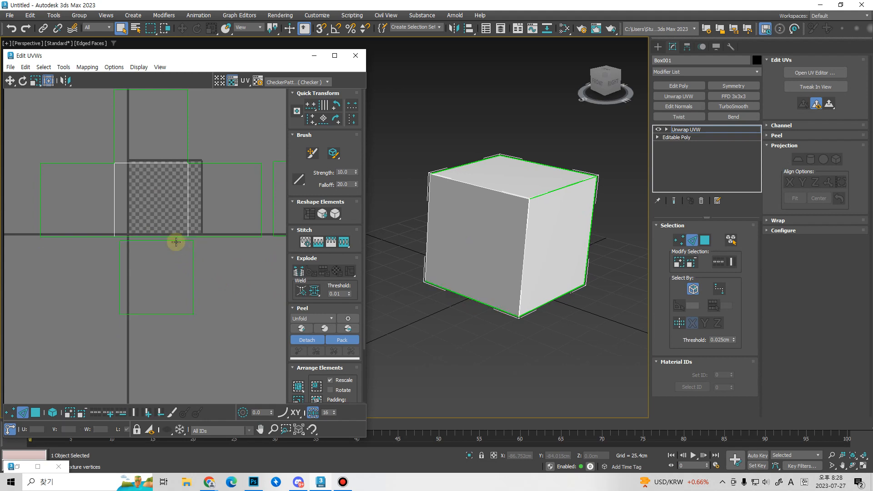
pyautogui.click(174, 242)
pyautogui.moveTo(174, 278); pyautogui.dragTo(141, 267, button='middle')
pyautogui.moveTo(191, 263); pyautogui.dragTo(228, 298, button='middle')
pyautogui.scroll(-1, 154, 258)
pyautogui.scroll(-1, 155, 257)
pyautogui.click(152, 268)
pyautogui.scroll(1, 114, 229)
pyautogui.scroll(2, 114, 229)
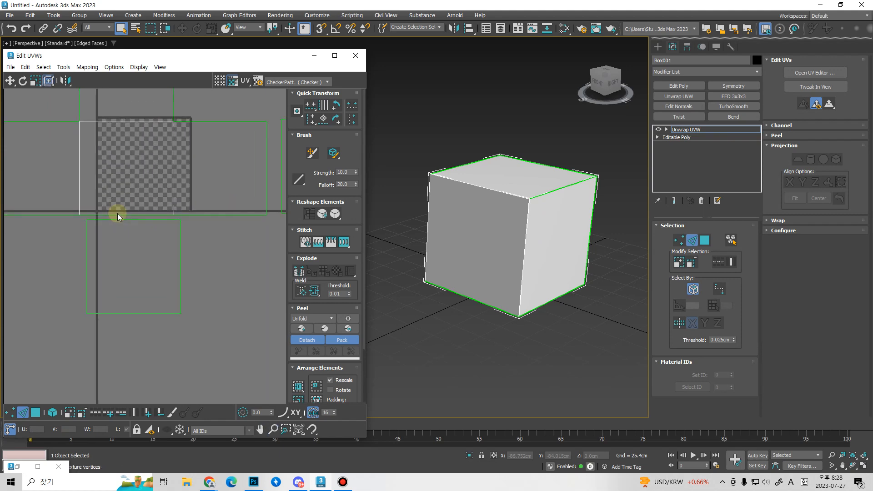
pyautogui.click(117, 214)
# - In polygon mode, select the lower UV face and the centre face in turn to identify them on the box
pyautogui.press('3')
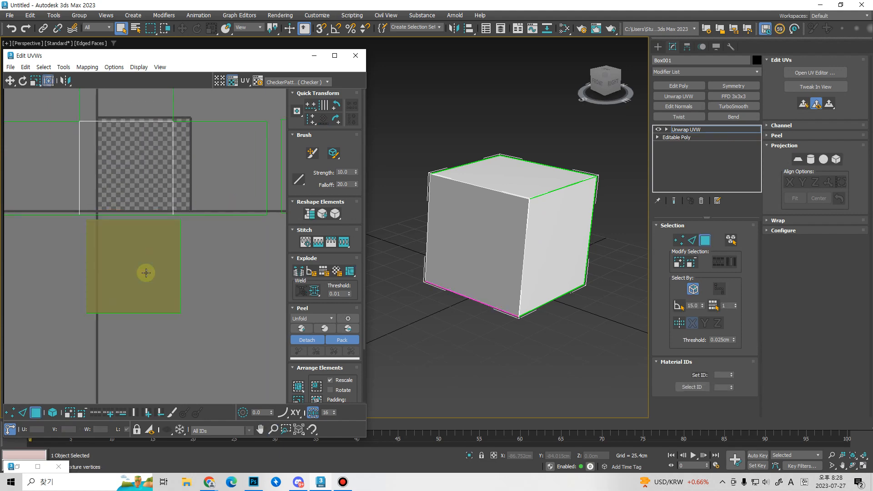
pyautogui.click(146, 272)
pyautogui.keyDown('alt'); pyautogui.moveTo(504, 291); pyautogui.dragTo(511, 309, button='middle'); pyautogui.keyUp('alt')
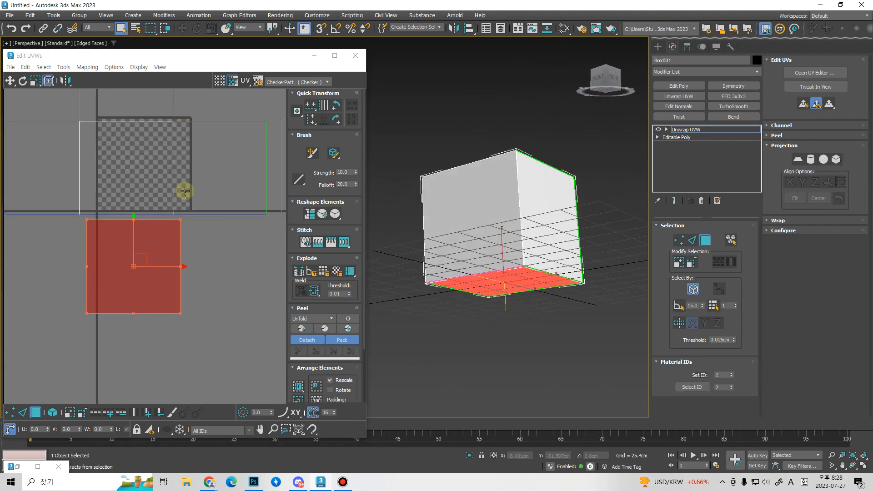
pyautogui.click(144, 173)
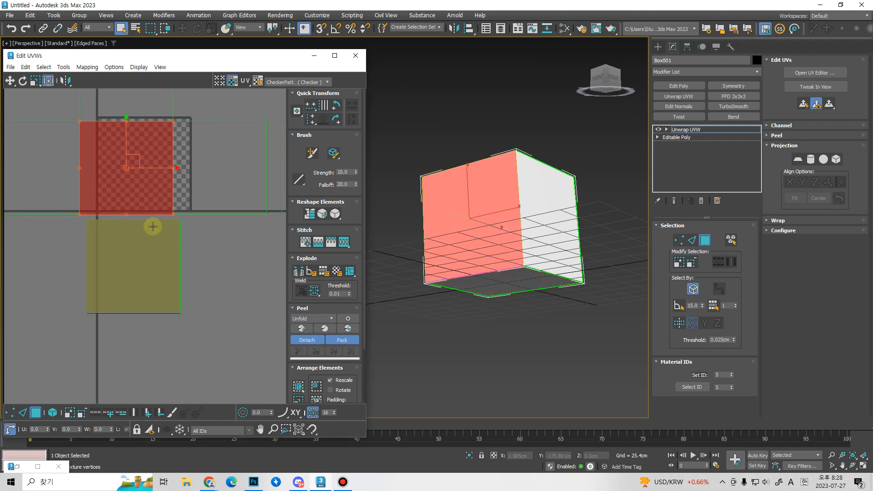
# - In edge mode, select the centre face's lower edge and stitch the face below to it, clearing the selection
pyautogui.press('2')
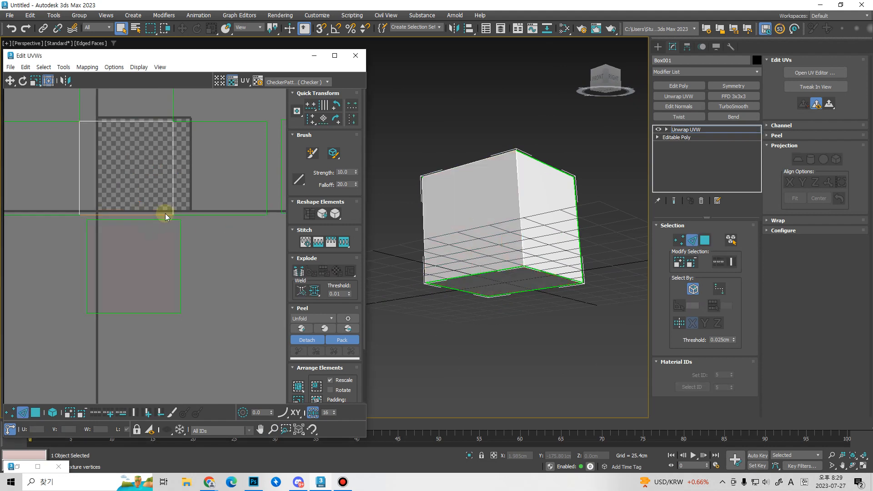
pyautogui.click(164, 213)
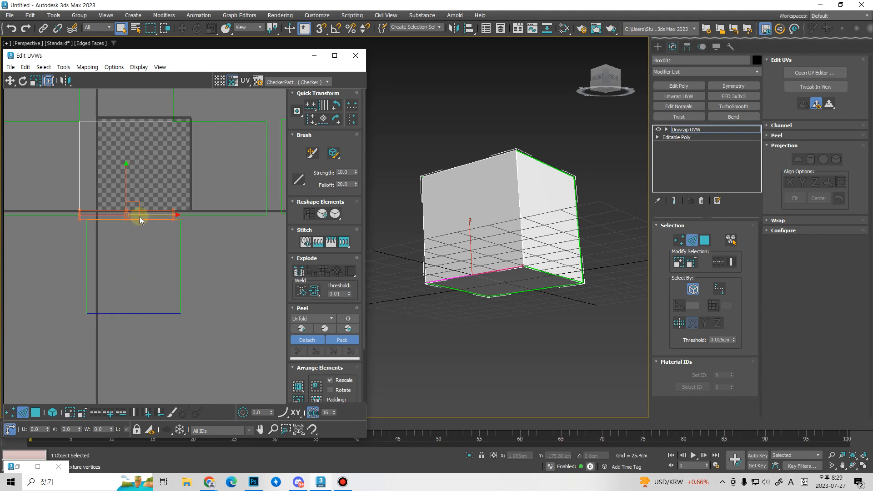
pyautogui.moveTo(196, 276); pyautogui.dragTo(201, 304, button='middle')
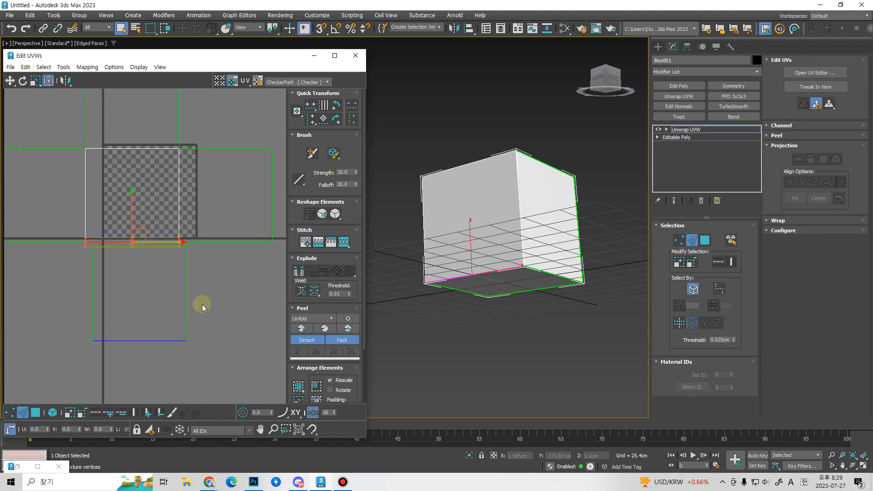
pyautogui.scroll(-2, 202, 304)
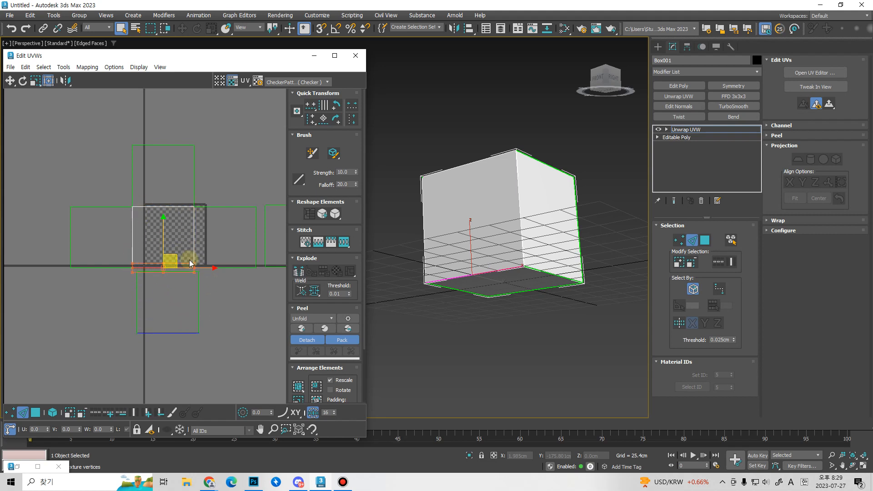
pyautogui.click(344, 243)
pyautogui.click(226, 317)
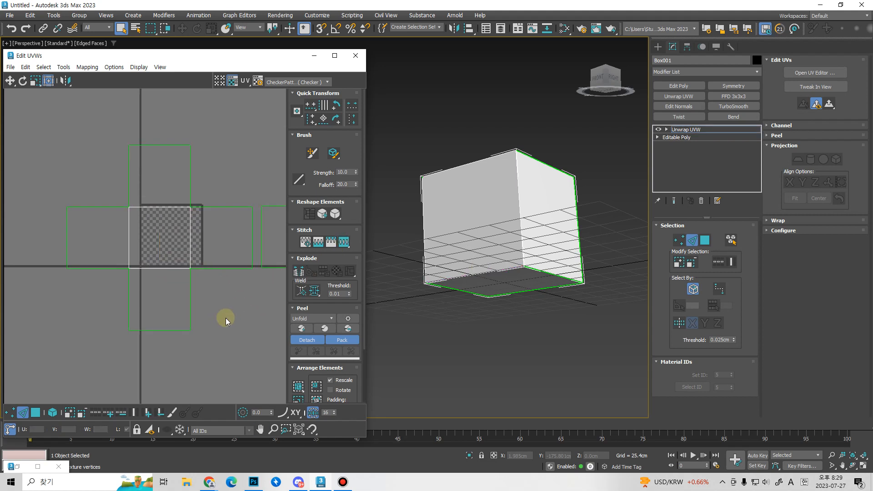
# - Undo the lower face's stitch and move that face directly over the centre face
pyautogui.press('3')
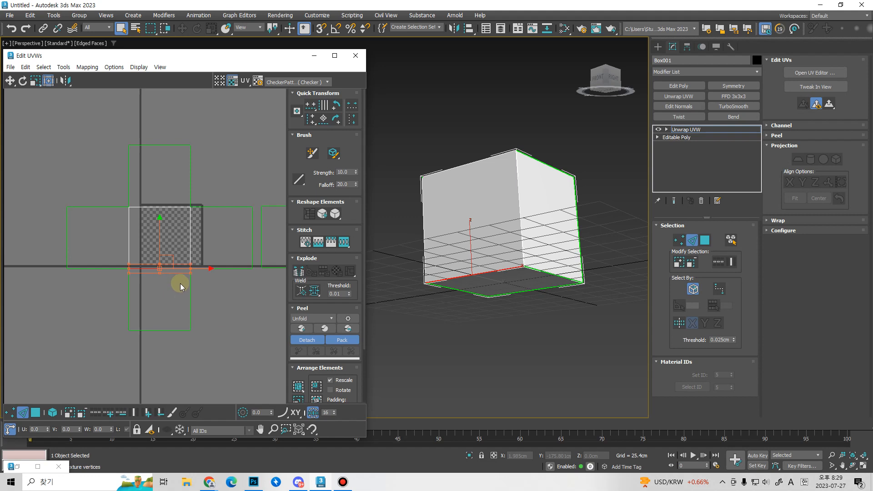
pyautogui.click(180, 288)
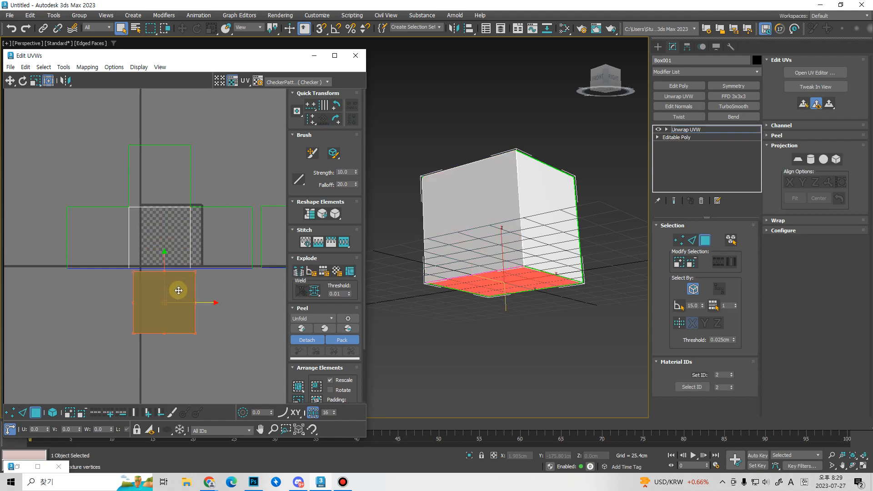
pyautogui.moveTo(178, 290); pyautogui.dragTo(168, 228)
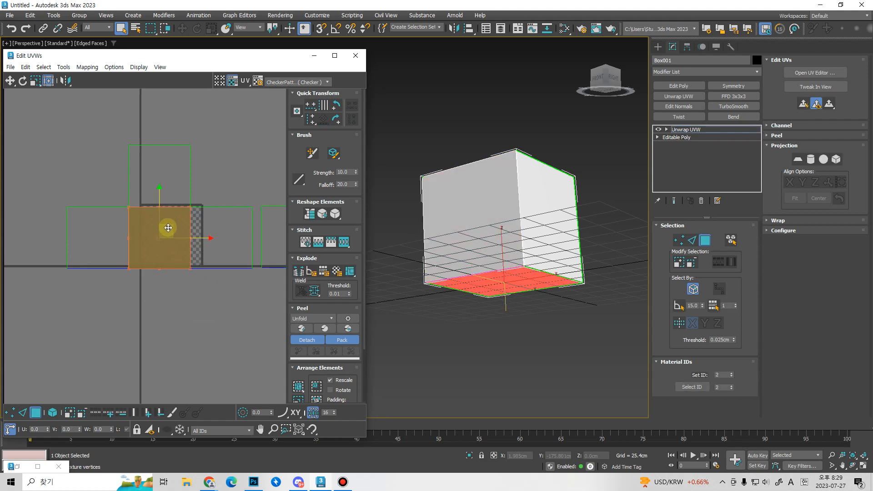
# - Try stitching the overlapping face along the centre face's lower edge, and undo back to the separate layout
pyautogui.scroll(5, 160, 258)
pyautogui.press('2')
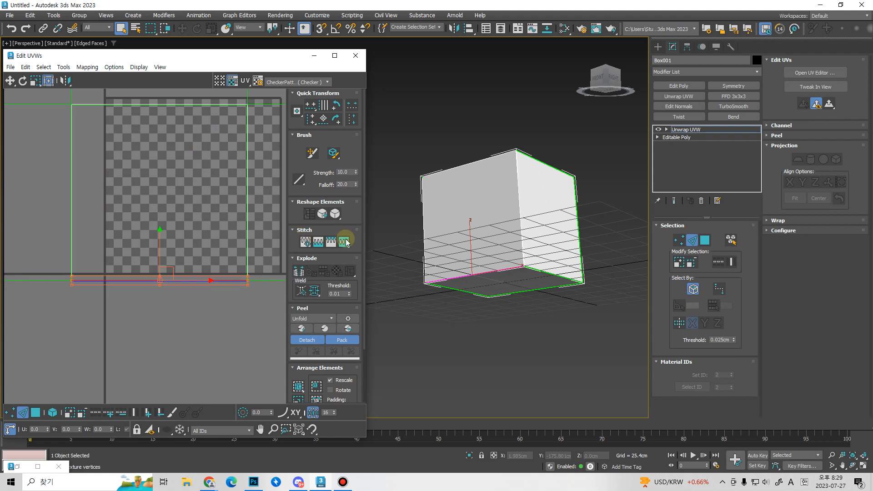
pyautogui.scroll(-3, 269, 277)
pyautogui.scroll(-1, 227, 293)
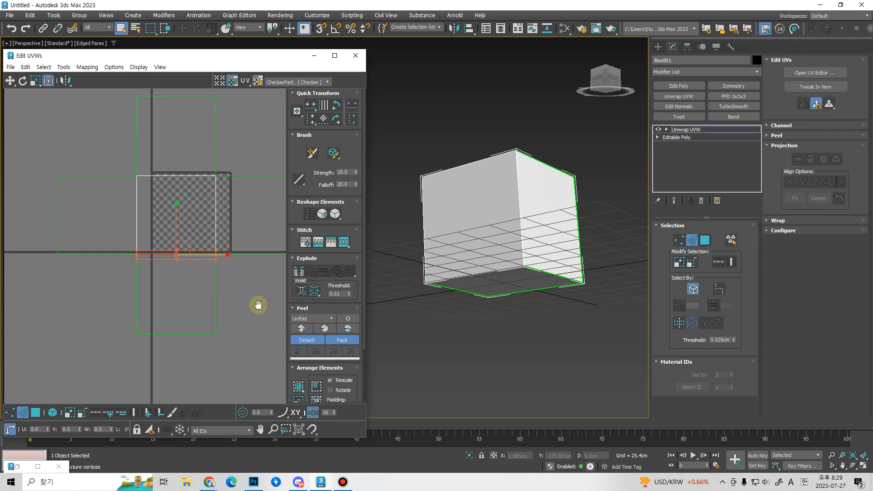
pyautogui.moveTo(259, 305); pyautogui.dragTo(154, 335, button='middle')
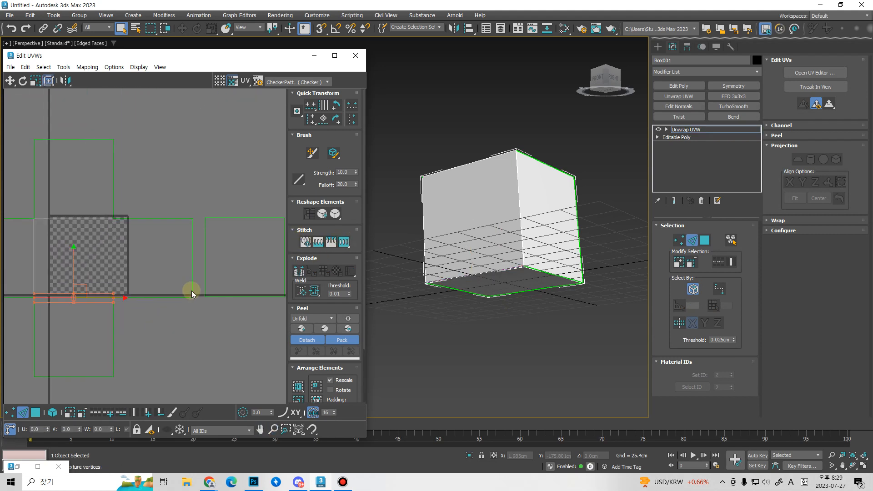
pyautogui.scroll(-1, 192, 291)
pyautogui.moveTo(184, 302); pyautogui.dragTo(211, 283, button='middle')
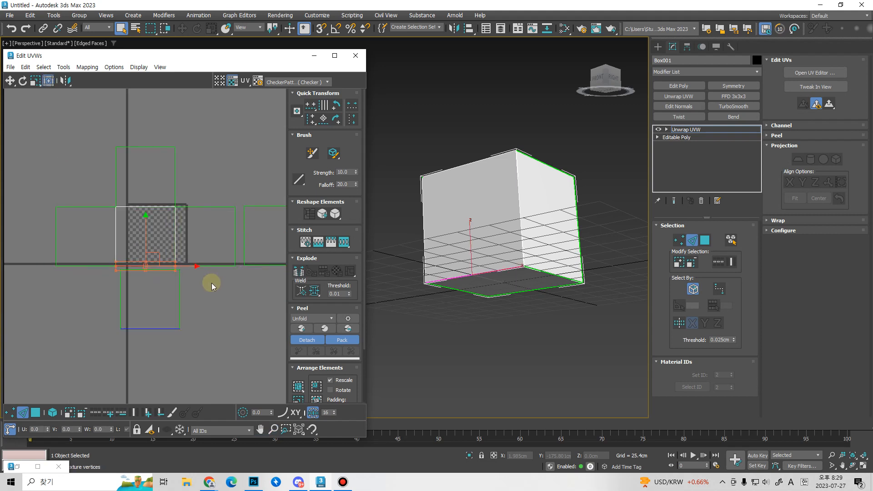
# - Try the source and average stitch methods on the centre face's lower edge, undoing the stitch
pyautogui.click(332, 242)
pyautogui.click(319, 243)
pyautogui.hotkey('ctrl', 'z')
pyautogui.moveTo(231, 288); pyautogui.dragTo(230, 287, button='middle')
# - Try a custom stitch of the lower face with Align Clusters and Scale Clusters enabled and a bias of 0.5
pyautogui.click(344, 243)
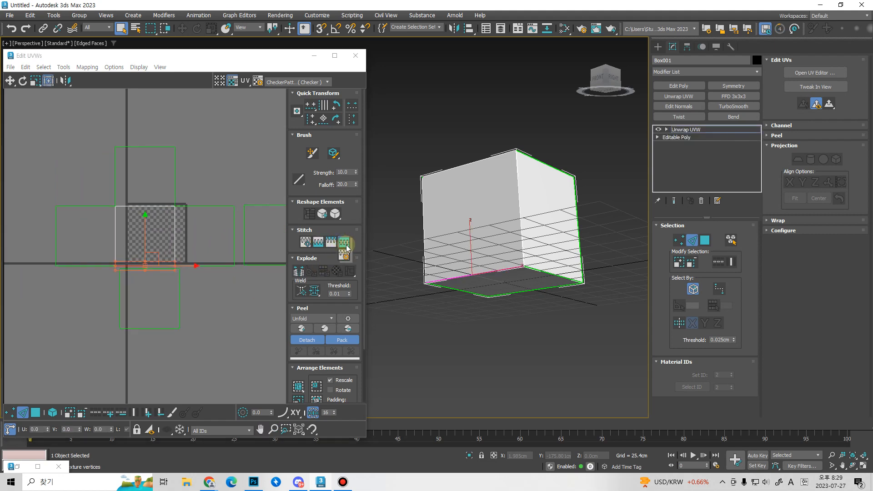
pyautogui.click(344, 255)
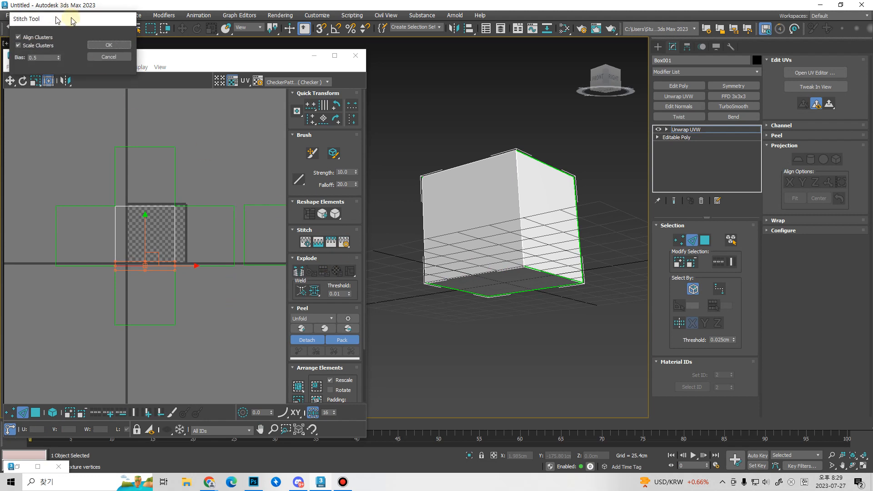
pyautogui.moveTo(57, 20); pyautogui.dragTo(418, 58)
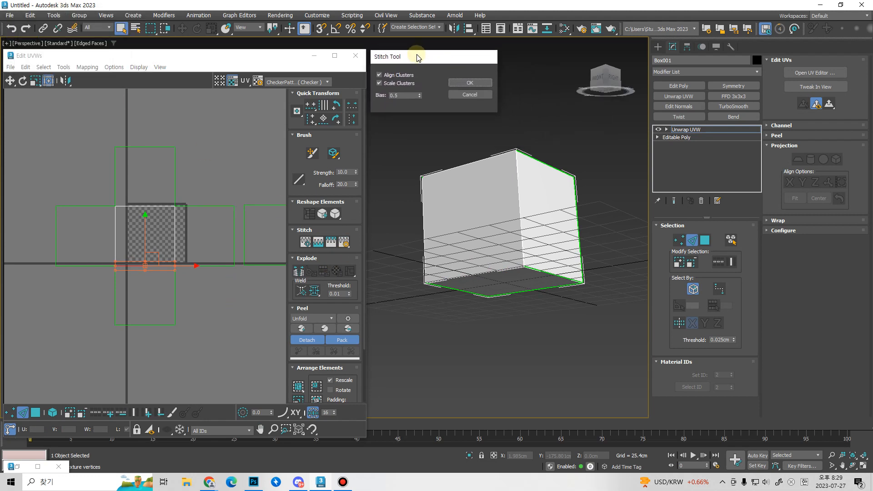
pyautogui.click(470, 83)
pyautogui.moveTo(165, 265); pyautogui.dragTo(237, 261, button='middle')
pyautogui.scroll(7, 217, 209)
pyautogui.scroll(-4, 220, 272)
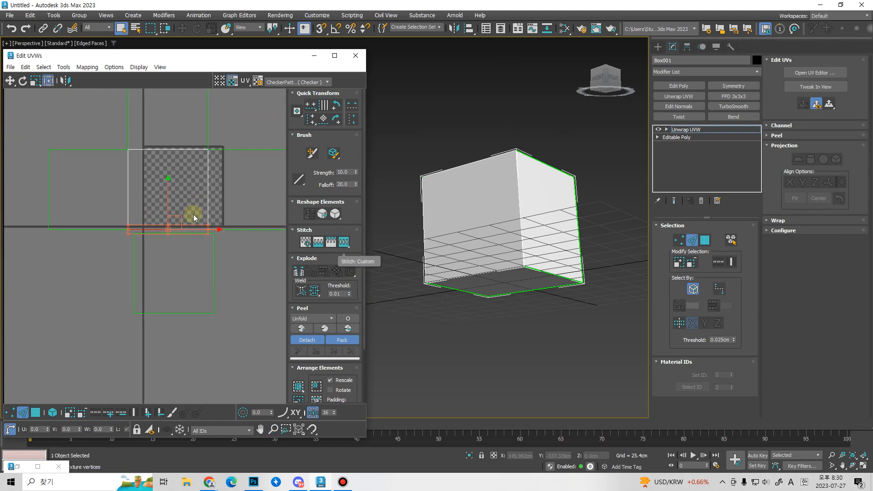
# - Try stitching the lower face to the centre face with the source method, and undo it
pyautogui.click(130, 232)
pyautogui.moveTo(245, 255); pyautogui.dragTo(207, 285, button='middle')
pyautogui.click(333, 247)
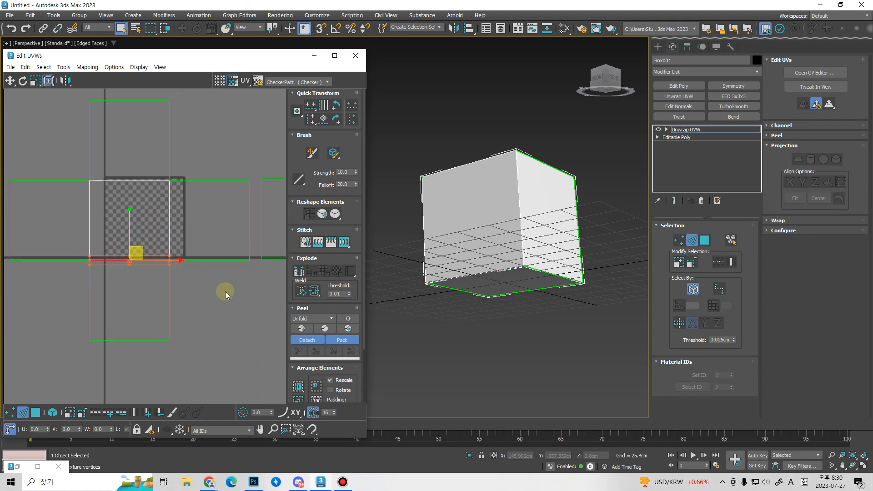
pyautogui.click(208, 297)
pyautogui.moveTo(182, 324); pyautogui.dragTo(234, 301, button='middle')
pyautogui.hotkey('ctrl', 'z')
pyautogui.hotkey('ctrl', 'z')
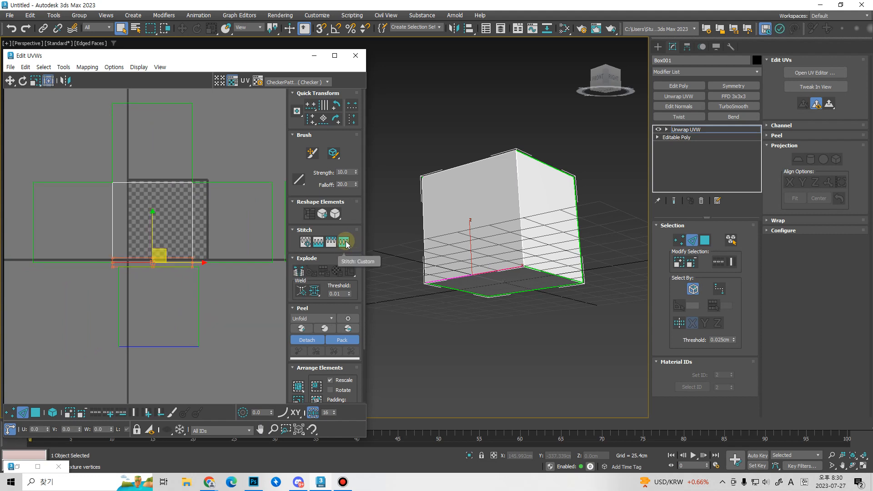
# - Apply Stitch Custom to the centre face's lower edge again, and undo it
pyautogui.click(344, 242)
pyautogui.moveTo(263, 286); pyautogui.dragTo(225, 292, button='middle')
pyautogui.click(198, 230)
pyautogui.hotkey('ctrl', 'z')
pyautogui.hotkey('ctrl', 'z')
# - Examine the detached lower face's far and near edges to see which box edges they correspond to
pyautogui.press('3')
pyautogui.click(234, 312)
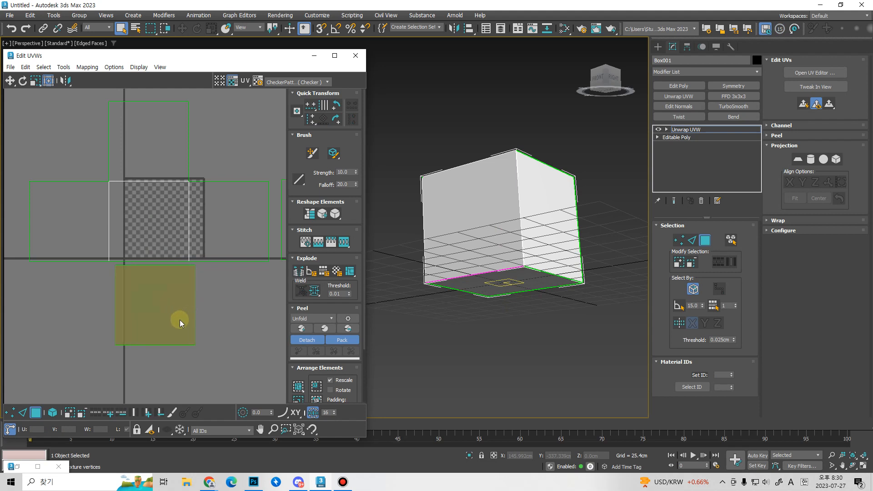
pyautogui.press('2')
pyautogui.click(157, 345)
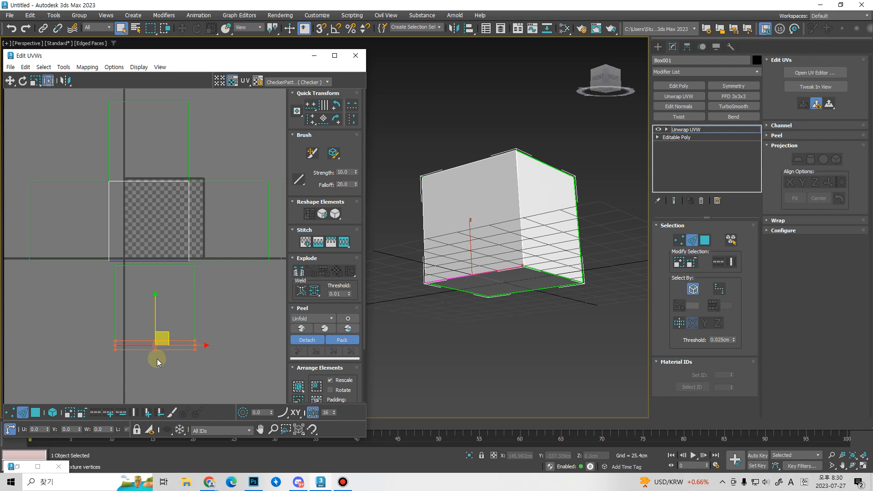
pyautogui.click(163, 265)
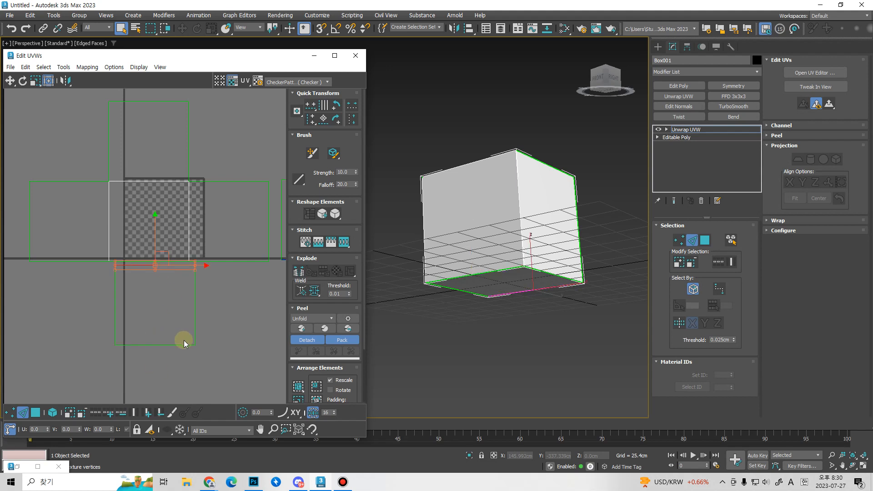
# - In polygon mode, select the detached lower UV face and mirror it vertically
pyautogui.press('3')
pyautogui.click(181, 309)
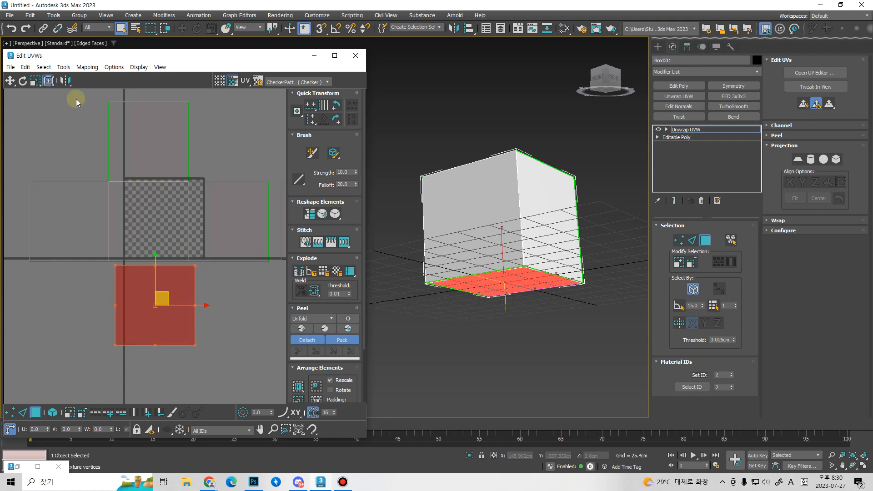
pyautogui.moveTo(69, 86); pyautogui.dragTo(68, 96)
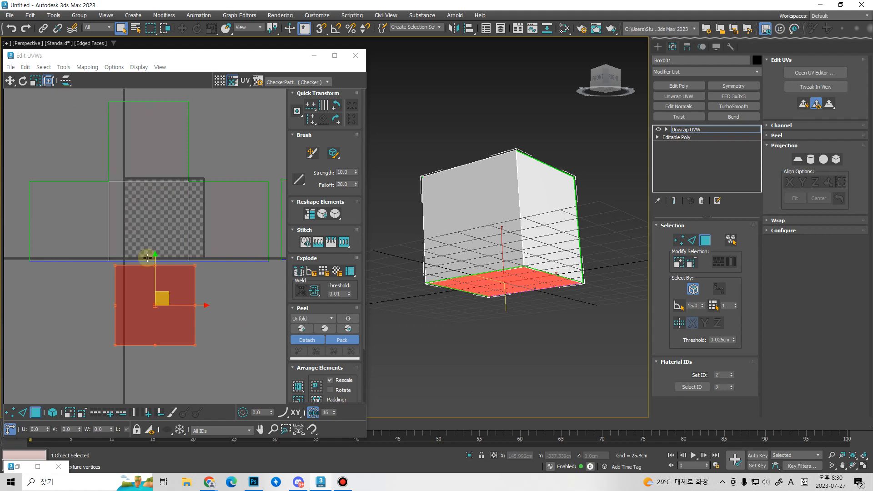
# - Try to stitch the bottom face to the front face along their shared edge
pyautogui.press('2')
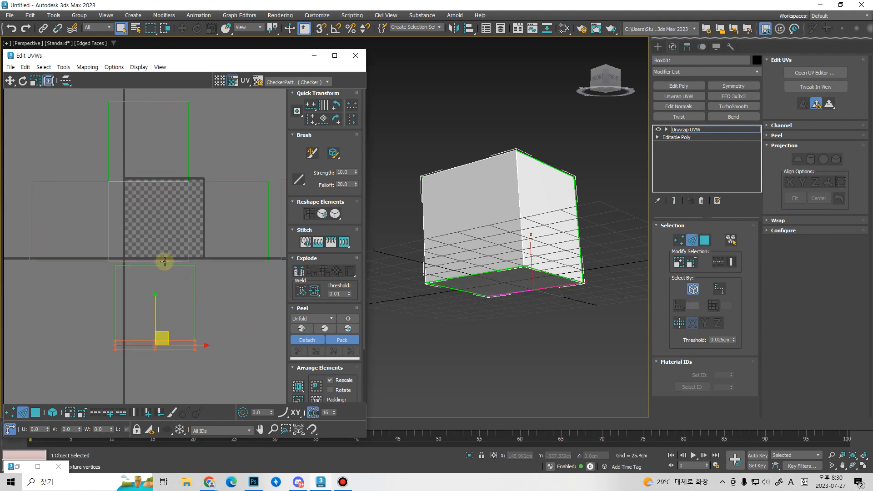
pyautogui.click(164, 261)
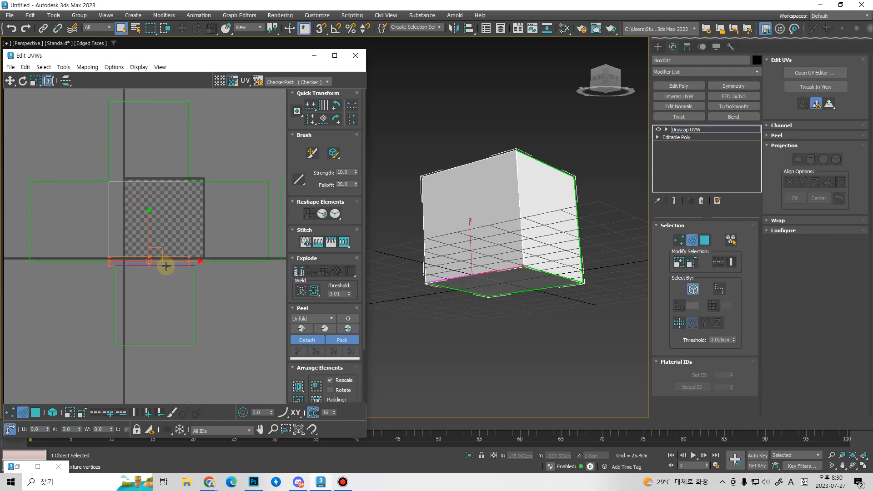
pyautogui.click(348, 242)
pyautogui.scroll(2, 253, 283)
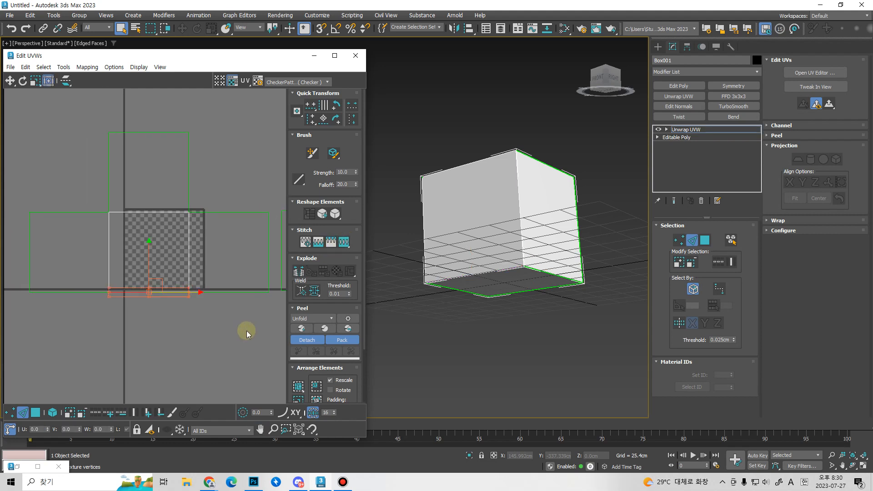
pyautogui.scroll(3, 167, 286)
# - Pull the bottom face's far edge down below the front face to unfold it in the UV layout
pyautogui.click(178, 168)
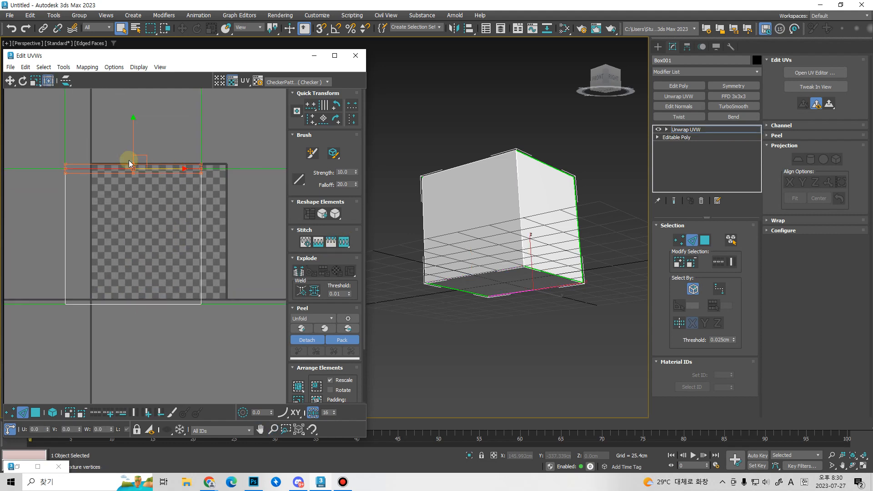
pyautogui.moveTo(134, 146); pyautogui.dragTo(147, 372)
pyautogui.moveTo(182, 268); pyautogui.dragTo(198, 204, button='middle')
pyautogui.scroll(-2, 193, 252)
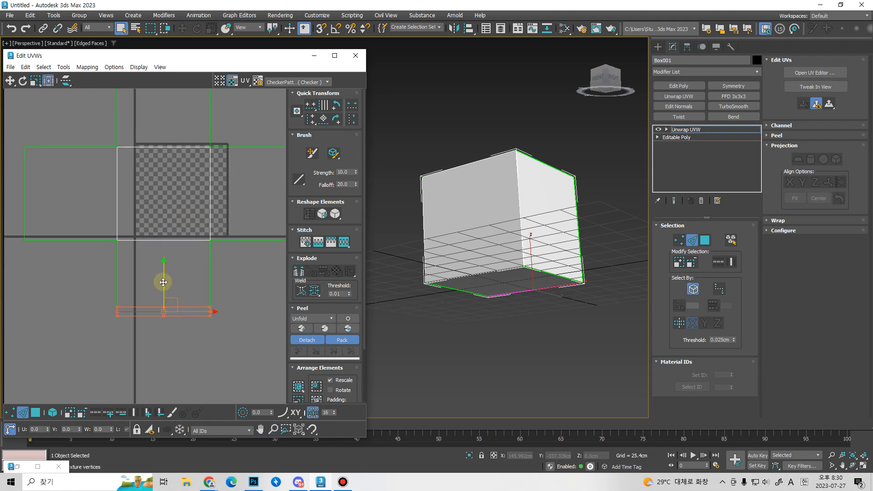
pyautogui.moveTo(163, 283); pyautogui.dragTo(165, 304)
pyautogui.click(247, 303)
pyautogui.moveTo(248, 304); pyautogui.dragTo(237, 356, button='middle')
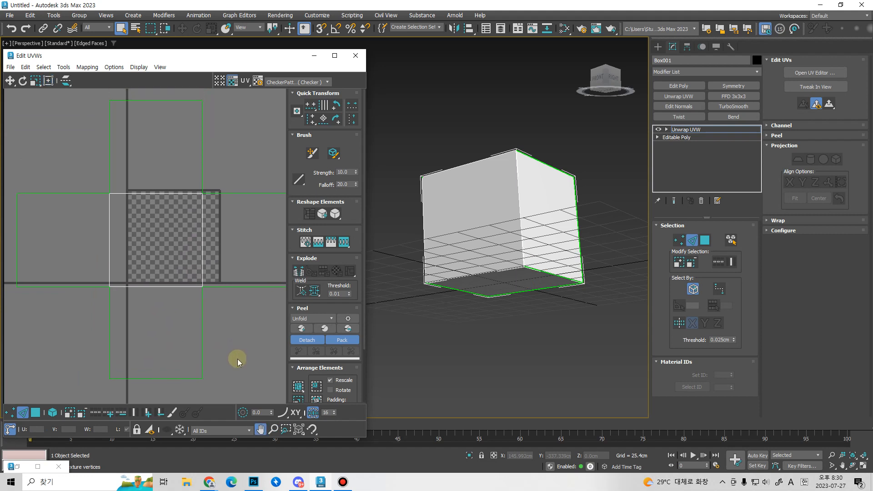
pyautogui.scroll(-1, 235, 353)
# - Undo the edge moves and the stitch of the bottom face
pyautogui.hotkey('ctrl', 'z')
pyautogui.hotkey('ctrl', 'z')
pyautogui.hotkey('ctrl', 'z')
pyautogui.hotkey('ctrl', 'z')
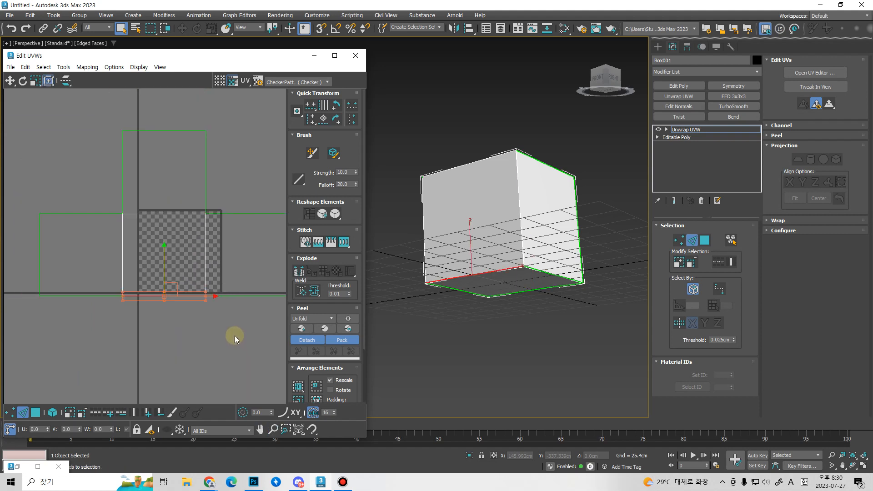
# - Attach the detached bottom face below the front face by stitching it along their shared edge
pyautogui.press('3')
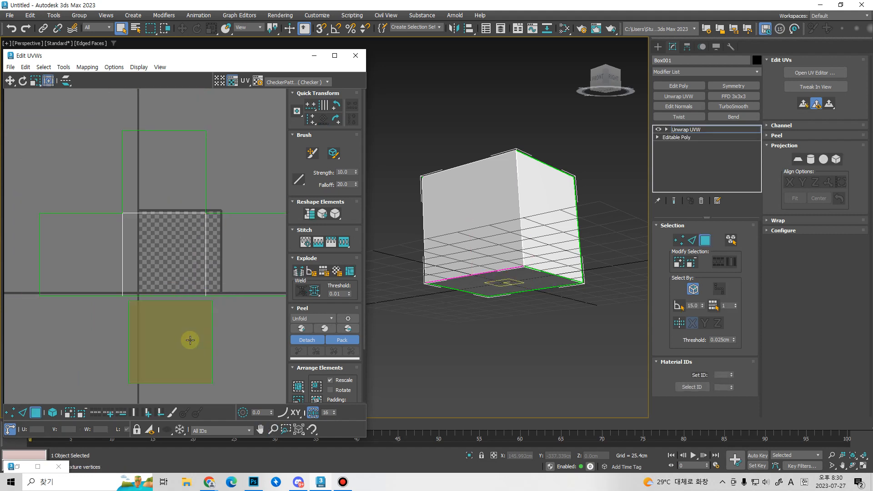
pyautogui.click(191, 340)
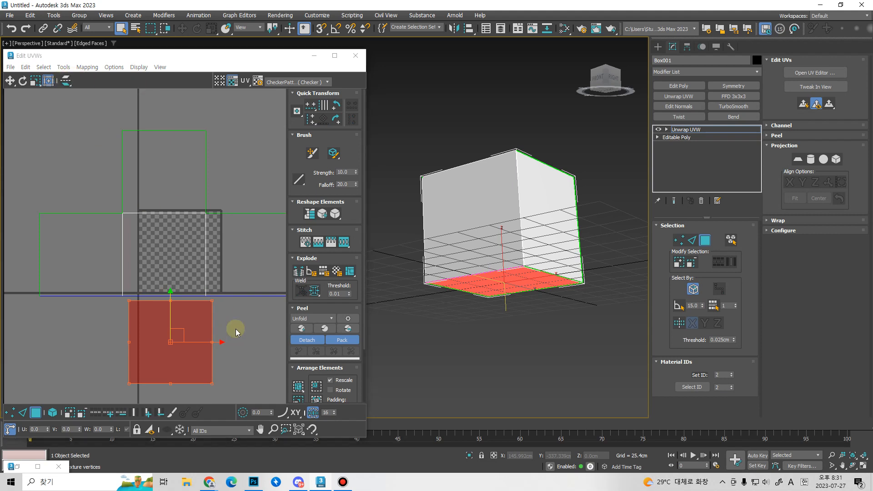
pyautogui.click(225, 343)
pyautogui.press('2')
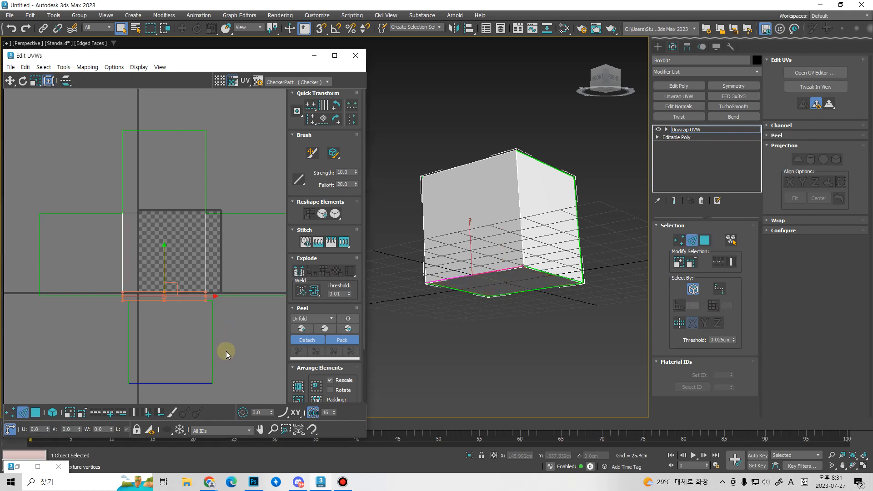
pyautogui.click(226, 351)
pyautogui.click(189, 295)
pyautogui.moveTo(181, 355); pyautogui.dragTo(152, 319, button='middle')
pyautogui.click(232, 378)
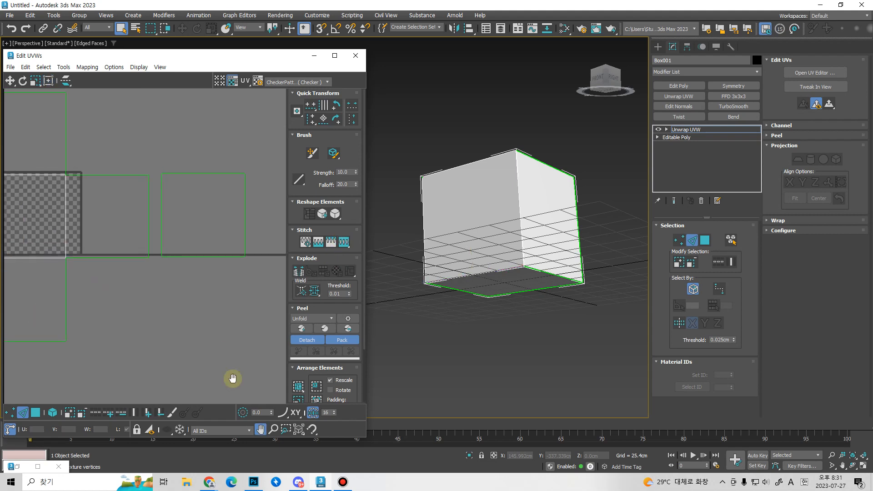
# - Stitch the remaining detached side face onto the right end of the horizontal row of faces
pyautogui.moveTo(141, 252); pyautogui.dragTo(216, 301, button='middle')
pyautogui.scroll(-1, 184, 331)
pyautogui.click(189, 301)
pyautogui.scroll(-1, 197, 321)
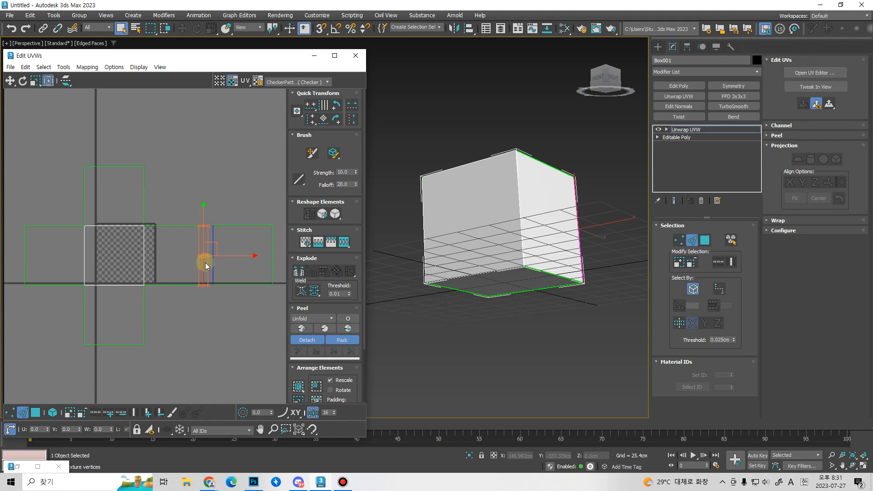
pyautogui.click(343, 242)
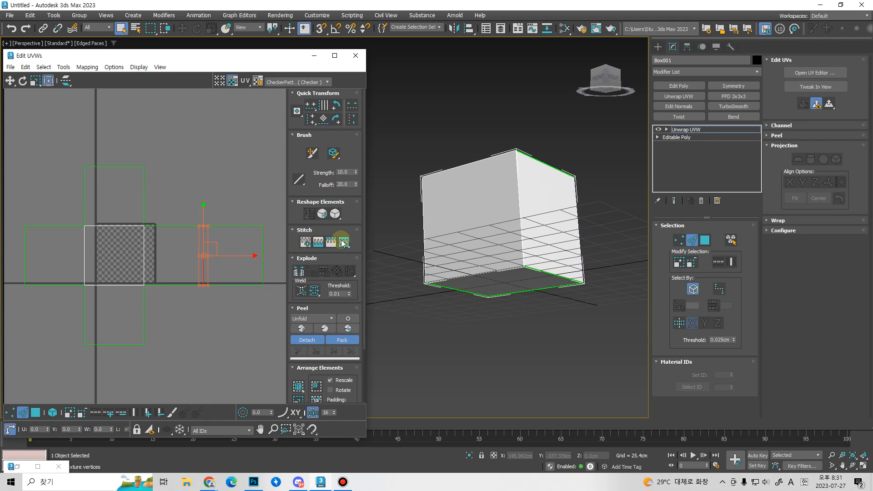
pyautogui.click(188, 182)
pyautogui.moveTo(217, 262); pyautogui.dragTo(222, 244, button='middle')
# - Select all polygons of the UV layout, then clear the selection
pyautogui.press('3')
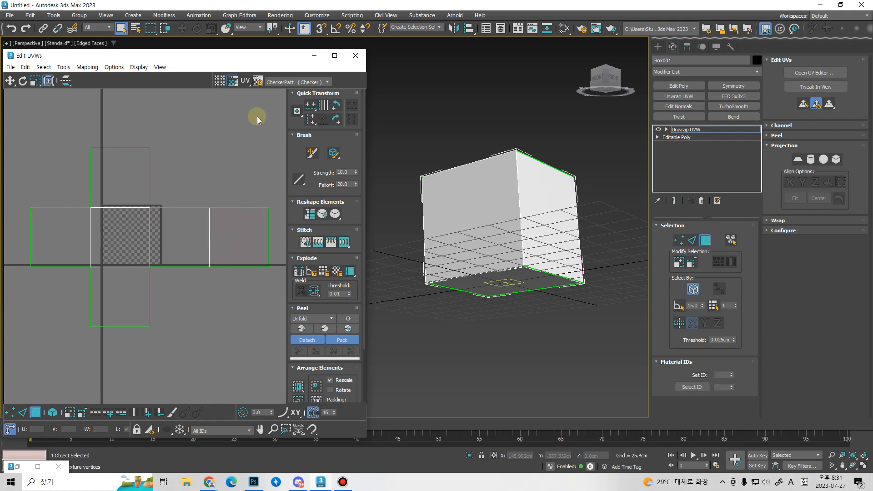
pyautogui.hotkey('ctrl', 'a')
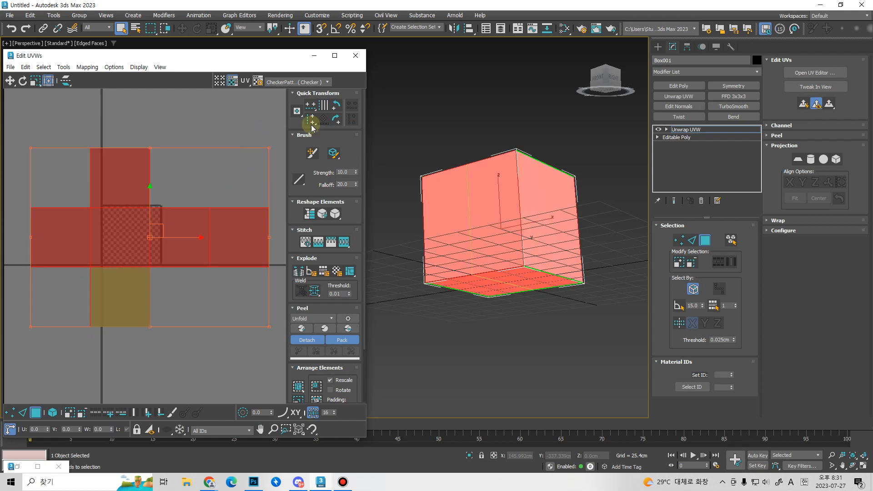
pyautogui.click(182, 167)
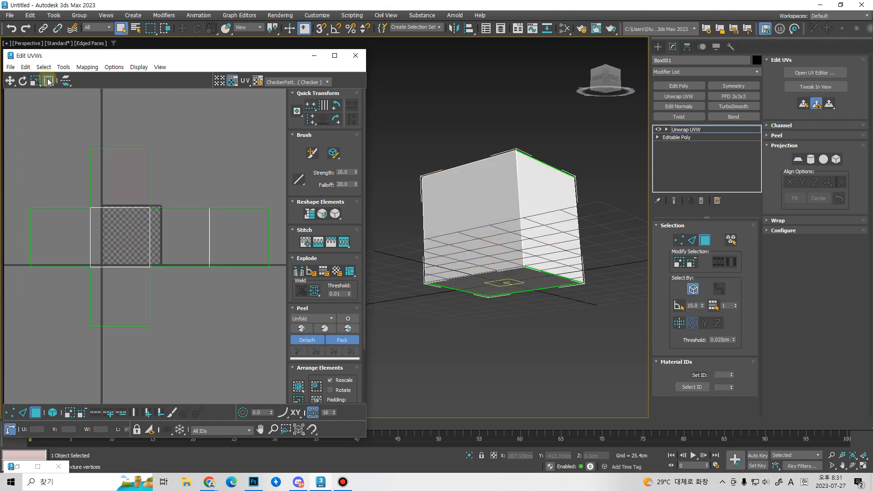
# - Try out the UV move, rotate and scale modes, keeping the model in the Perspective view
pyautogui.press('w')
pyautogui.press('e')
pyautogui.press('r')
pyautogui.press('t')
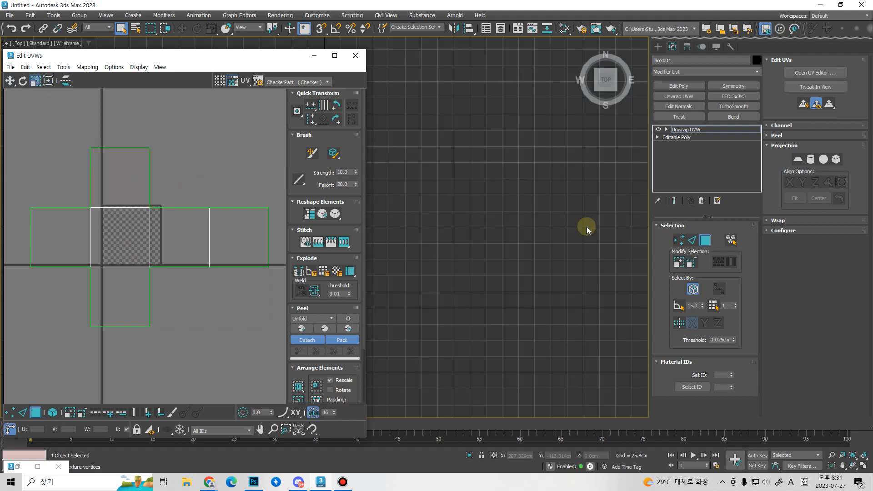
pyautogui.scroll(-2, 614, 228)
pyautogui.press('p')
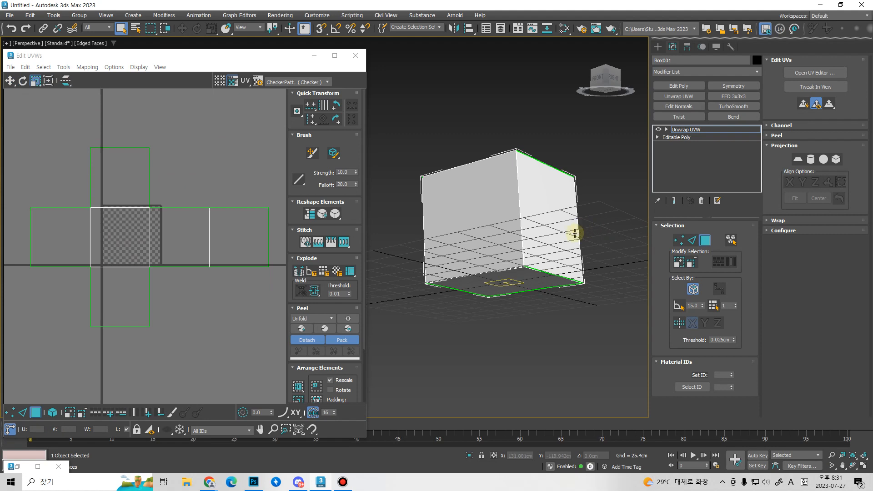
pyautogui.keyDown('alt'); pyautogui.moveTo(559, 231); pyautogui.dragTo(574, 262, button='middle'); pyautogui.keyUp('alt')
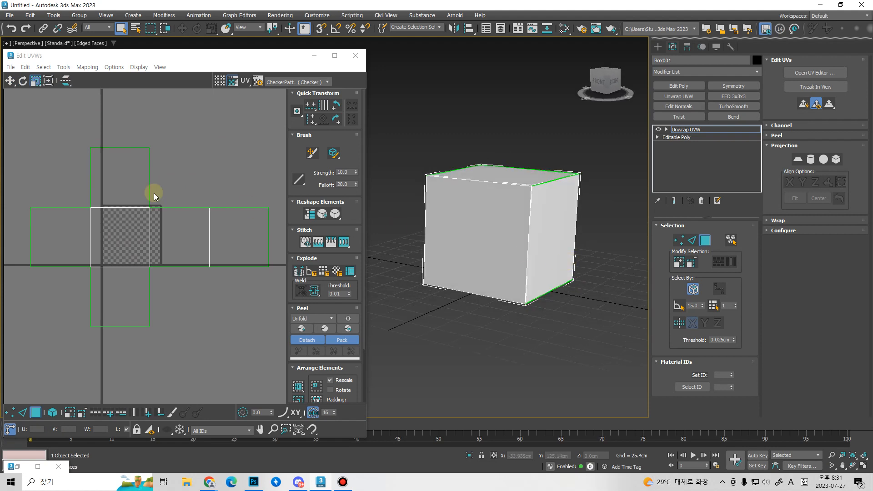
pyautogui.moveTo(150, 165); pyautogui.dragTo(166, 191, button='middle')
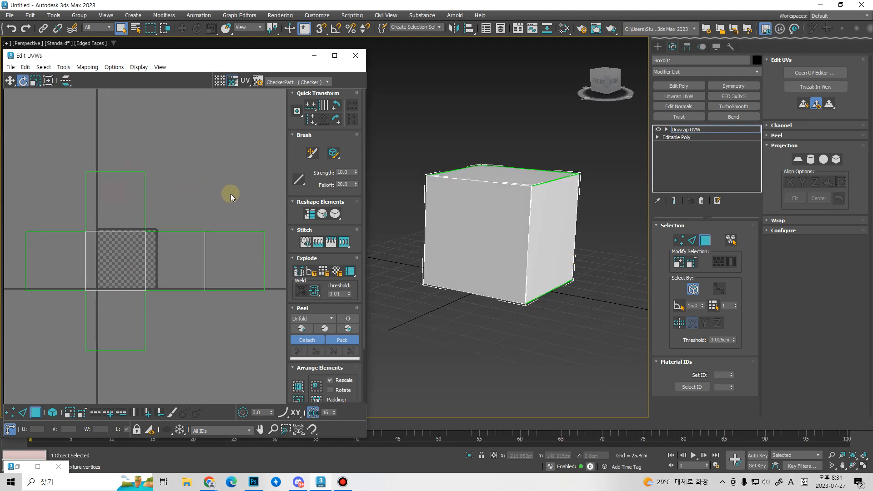
pyautogui.press('t')
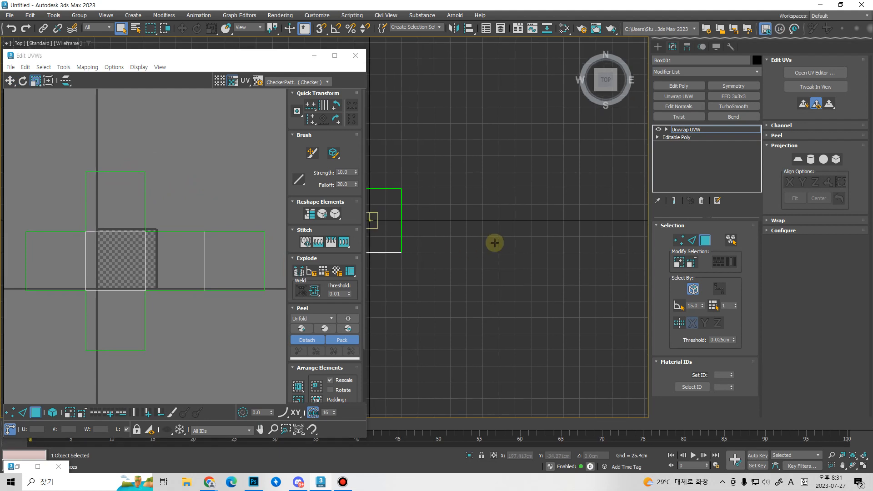
pyautogui.press('p')
pyautogui.moveTo(160, 190); pyautogui.dragTo(175, 203, button='middle')
pyautogui.moveTo(197, 214); pyautogui.dragTo(149, 174, button='middle')
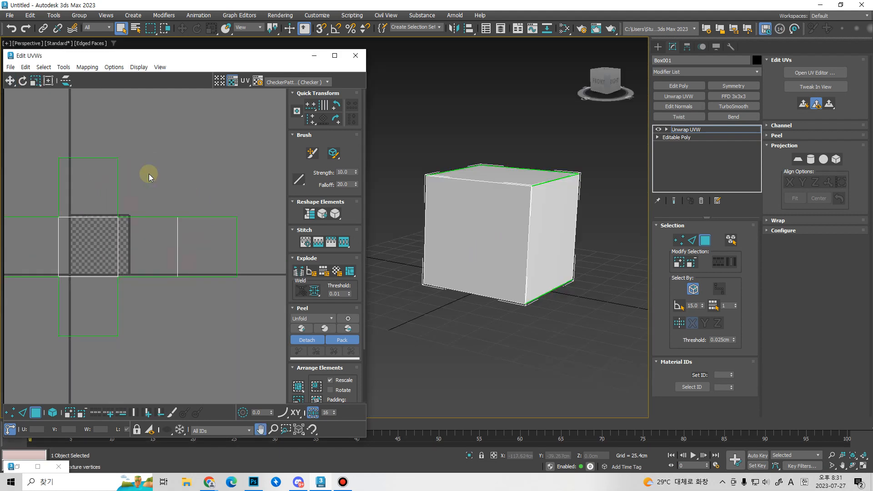
# - Activate Freeform mode and select all polygons of the cross-shaped UV layout
pyautogui.click(50, 82)
pyautogui.moveTo(151, 232); pyautogui.dragTo(222, 170, button='middle')
pyautogui.scroll(3, 190, 190)
pyautogui.moveTo(187, 196); pyautogui.dragTo(135, 256, button='middle')
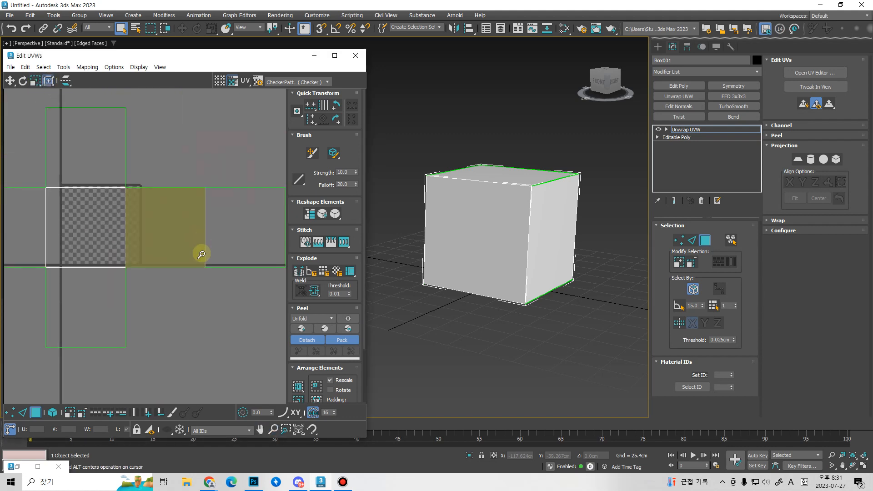
pyautogui.scroll(-2, 201, 254)
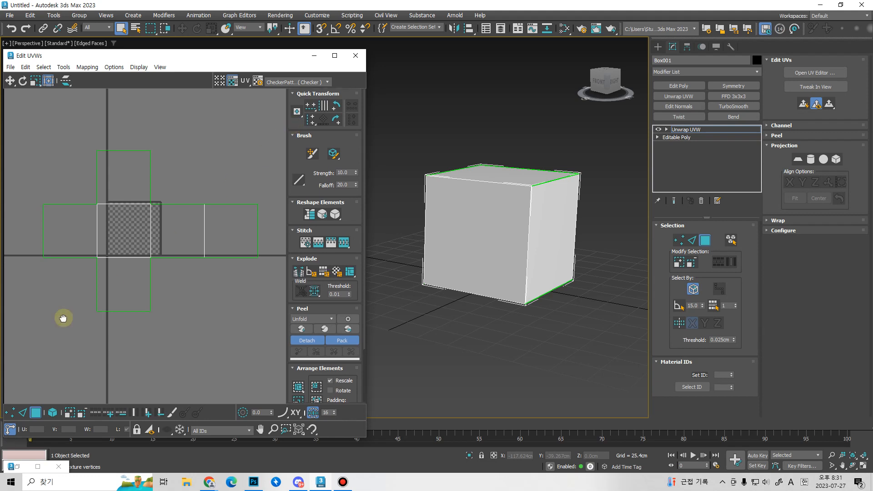
pyautogui.moveTo(274, 126); pyautogui.dragTo(6, 282)
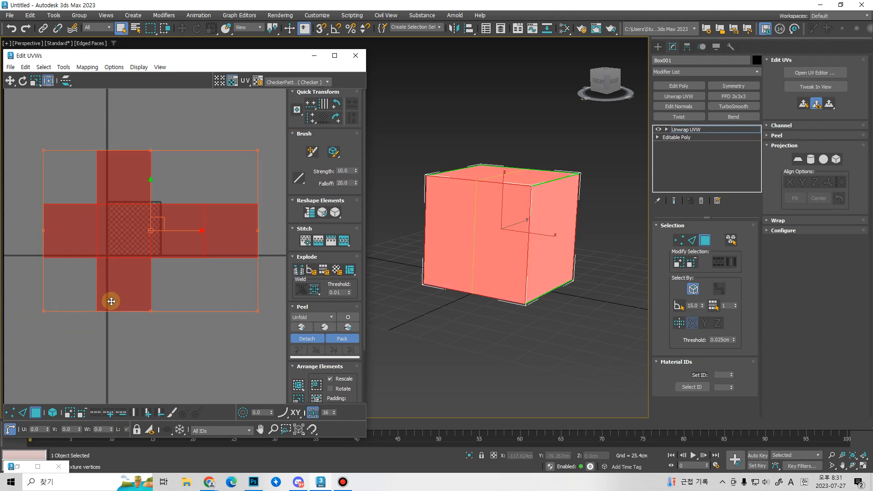
pyautogui.moveTo(126, 321); pyautogui.dragTo(113, 344, button='middle')
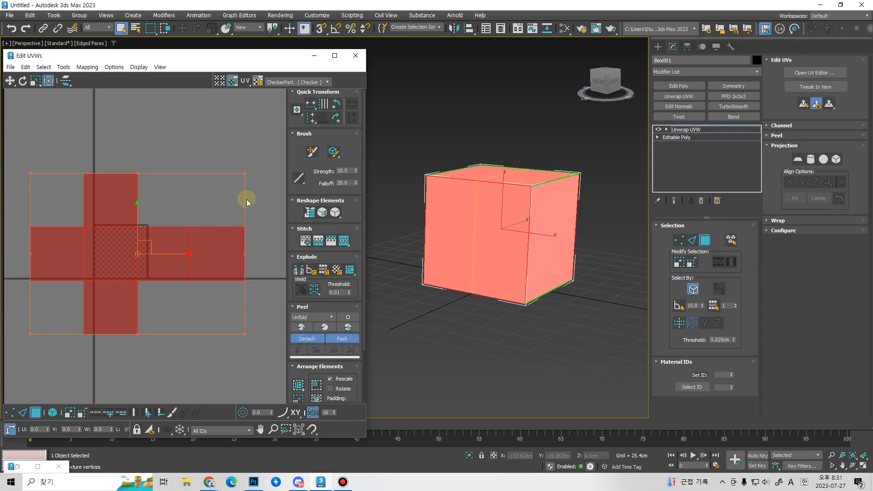
# - Try rotating, moving and scaling the whole UV layout with the Freeform gizmo, undoing the rotation and scaling
pyautogui.moveTo(246, 253); pyautogui.dragTo(253, 179)
pyautogui.hotkey('ctrl', 'z')
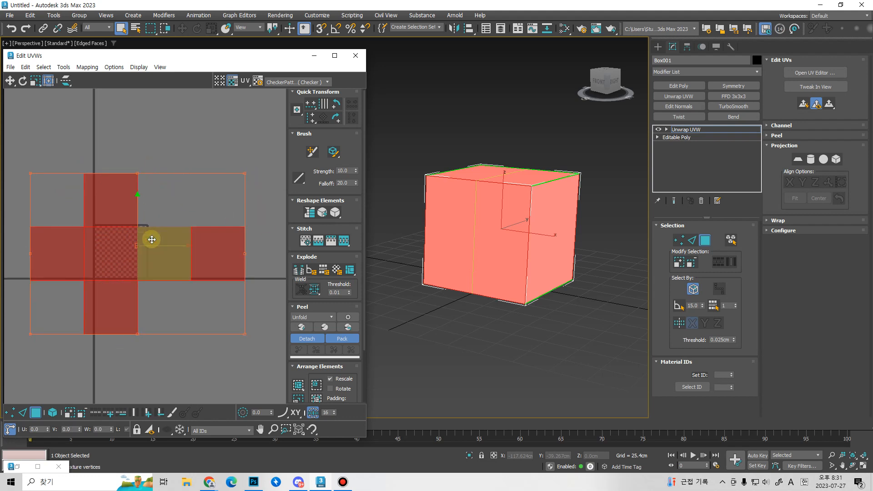
pyautogui.moveTo(169, 226); pyautogui.dragTo(191, 225)
pyautogui.moveTo(266, 172); pyautogui.dragTo(116, 285)
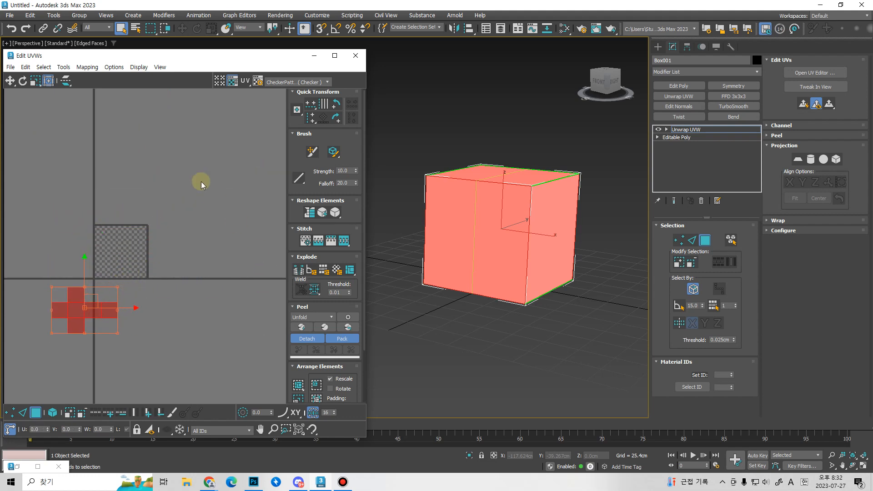
pyautogui.hotkey('ctrl', 'z')
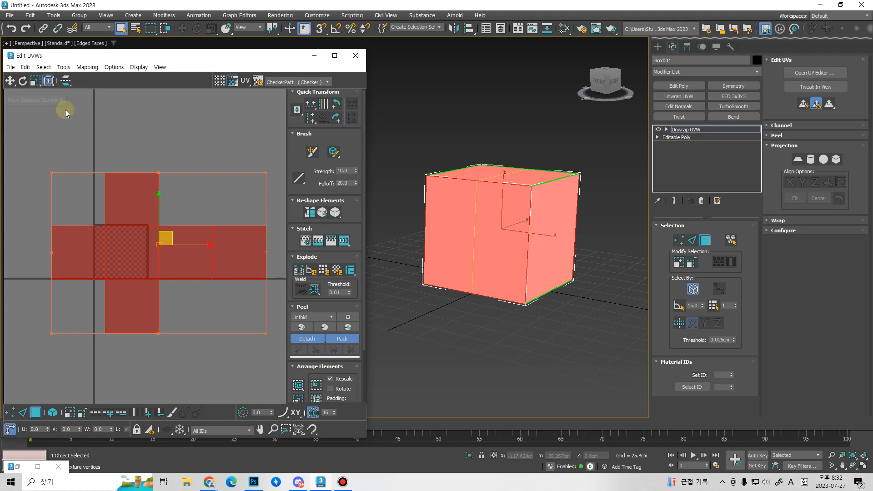
# - Scale the UV layout proportionally to about 21% and move it into the checkered texture square
pyautogui.moveTo(194, 321); pyautogui.dragTo(173, 288, button='middle')
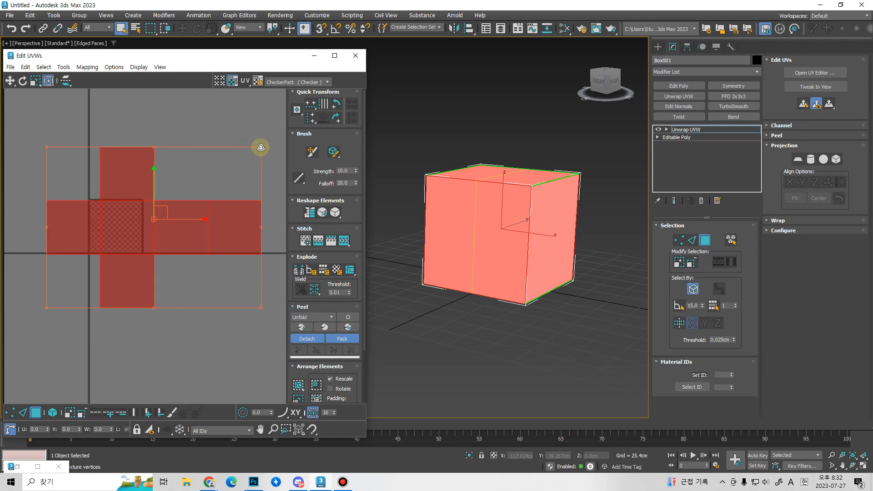
pyautogui.moveTo(260, 147); pyautogui.dragTo(90, 322)
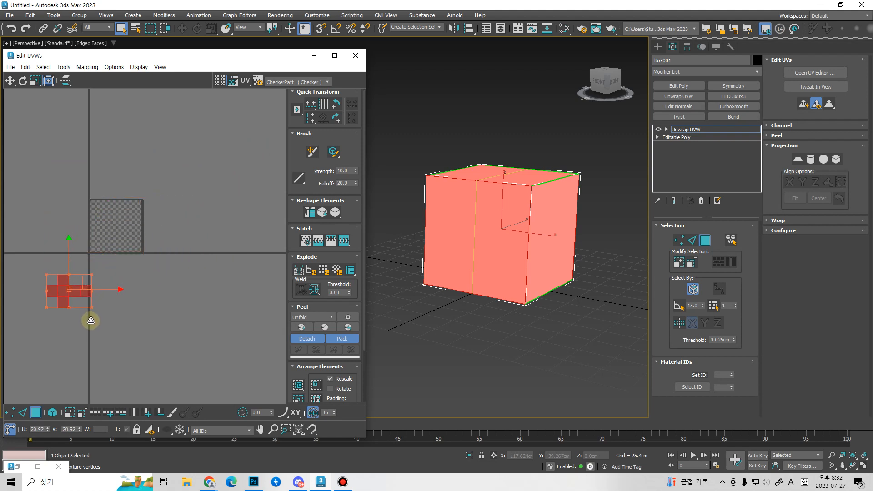
pyautogui.click(80, 281)
pyautogui.click(66, 298)
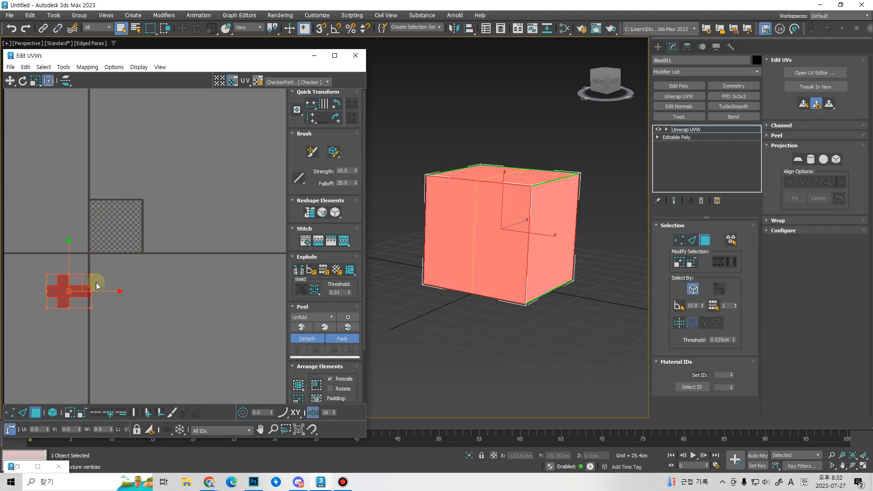
pyautogui.moveTo(74, 285); pyautogui.dragTo(121, 229)
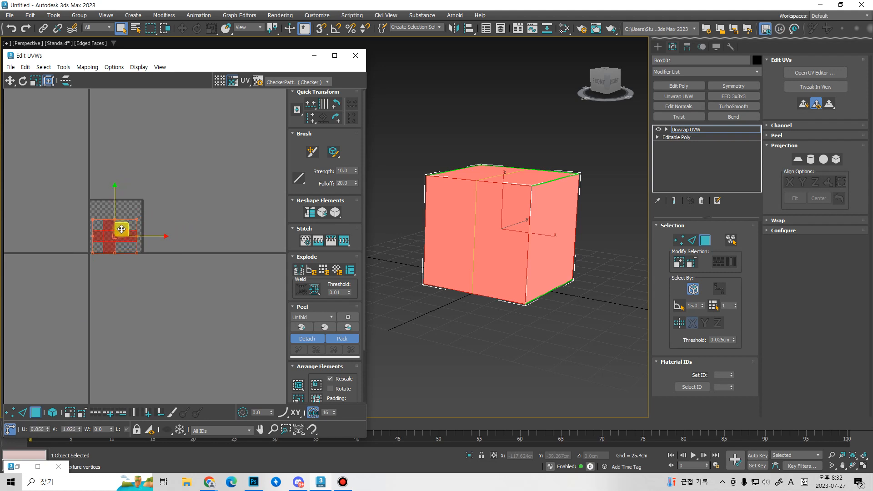
# - Align the UV layout with the texture square's lower-left corner and enlarge it proportionally to fill the square's width
pyautogui.scroll(8, 121, 229)
pyautogui.moveTo(133, 232); pyautogui.dragTo(162, 276, button='middle')
pyautogui.scroll(-1, 174, 236)
pyautogui.moveTo(135, 270); pyautogui.dragTo(129, 271)
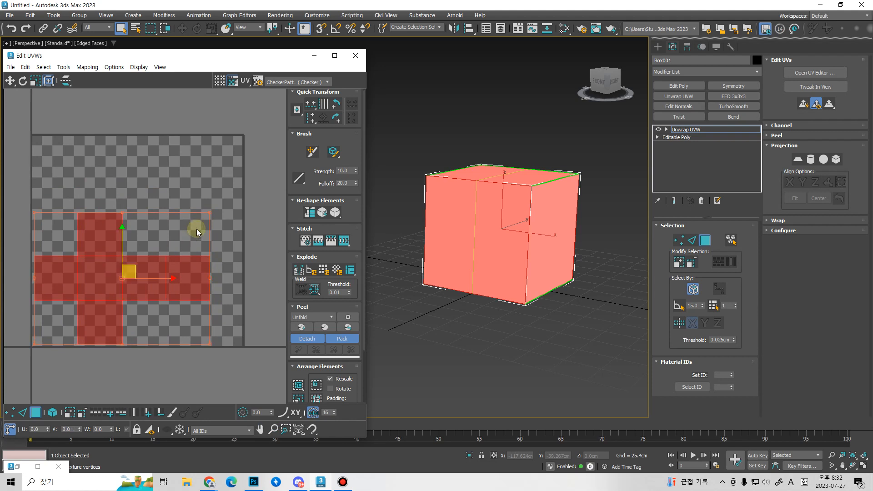
pyautogui.moveTo(211, 210); pyautogui.dragTo(230, 189)
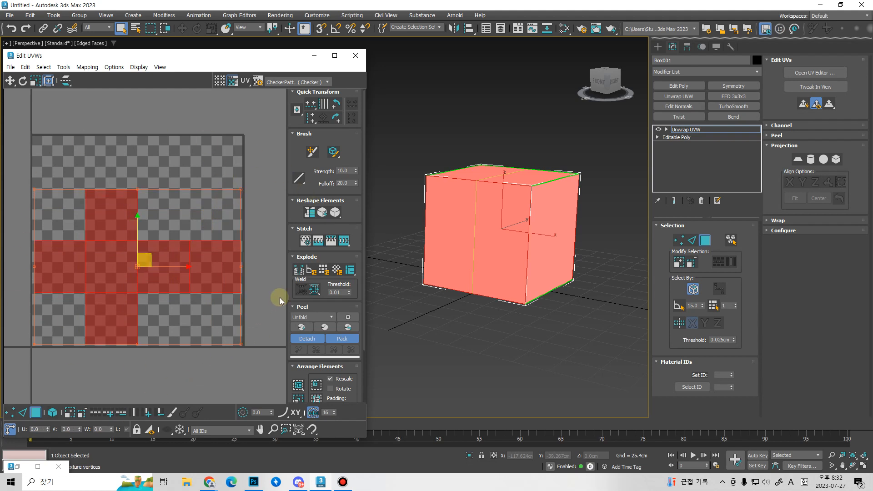
# - Show the Texture Checker image behind the UV layout in place of the plain checker pattern, leaving no polygons selected
pyautogui.click(176, 313)
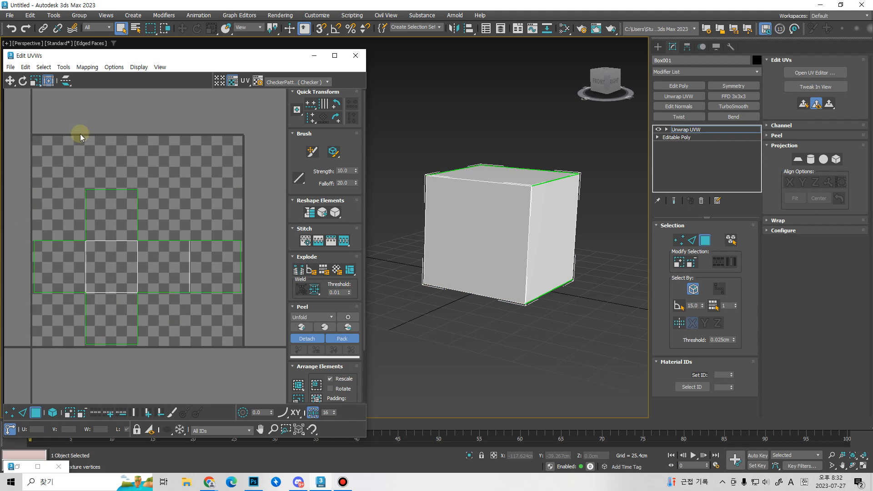
pyautogui.click(295, 82)
pyautogui.click(302, 93)
pyautogui.moveTo(265, 204); pyautogui.dragTo(260, 194, button='middle')
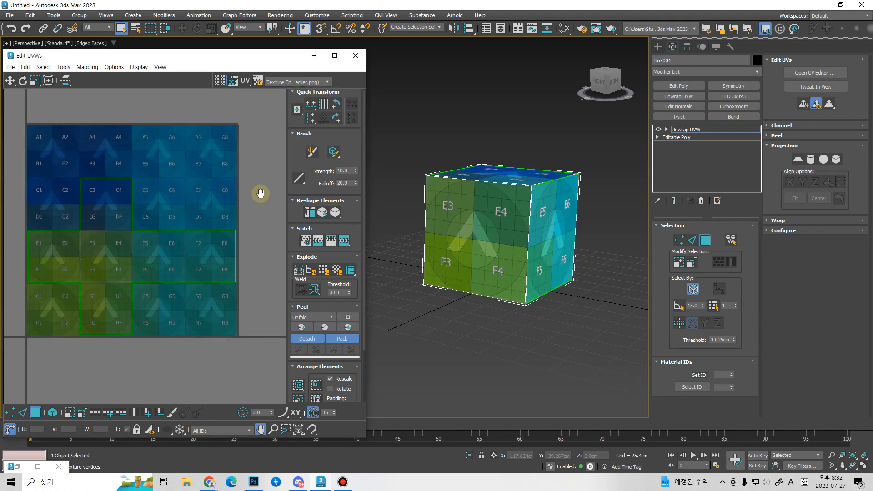
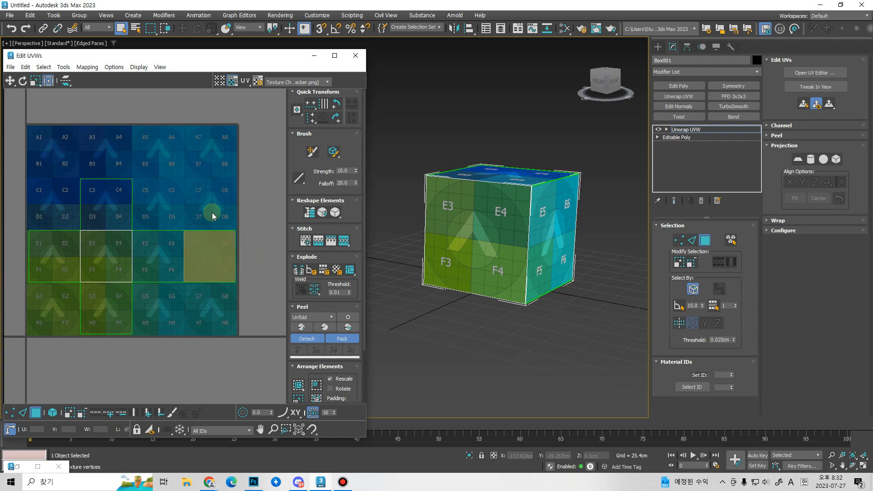
pyautogui.moveTo(233, 167); pyautogui.dragTo(11, 349)
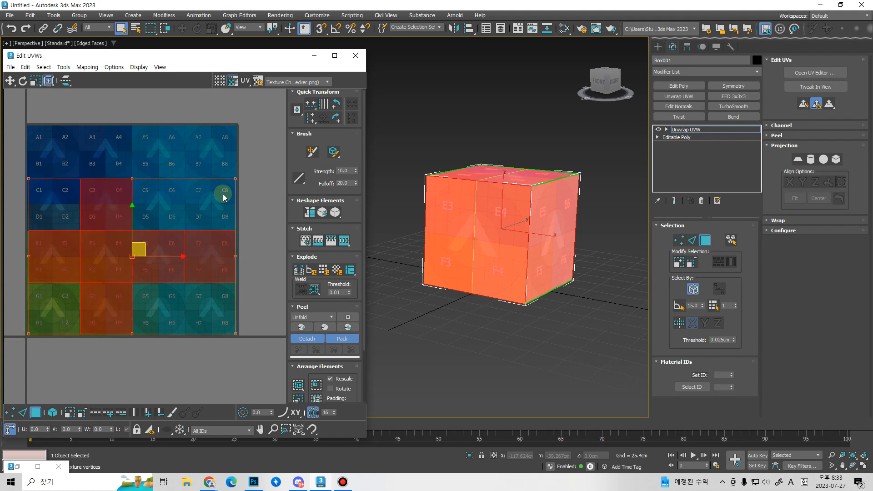
pyautogui.click(199, 342)
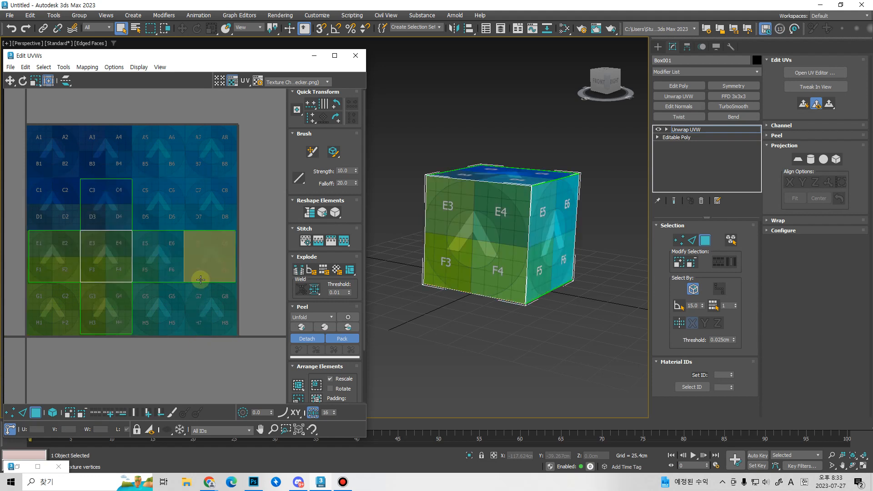
# - Break the UV layout at the edge joining the outermost square of the cross's long arm to its neighbour
pyautogui.press('2')
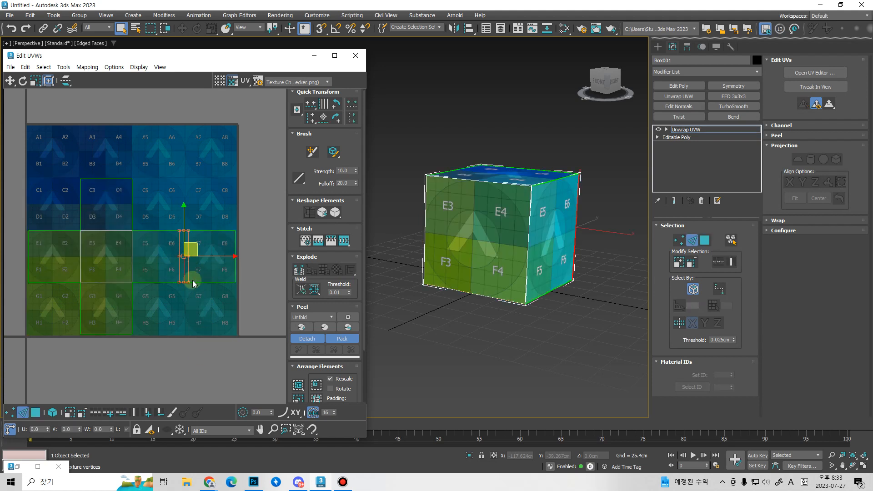
pyautogui.click(185, 247)
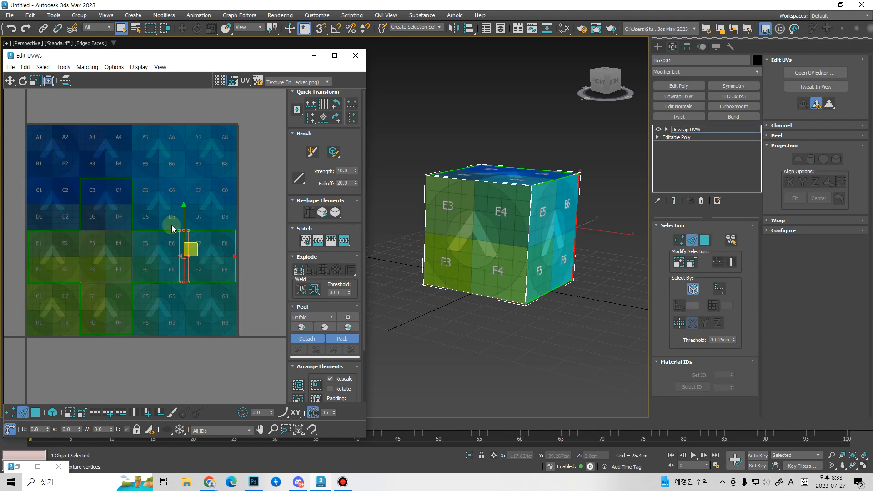
pyautogui.click(299, 271)
pyautogui.click(258, 312)
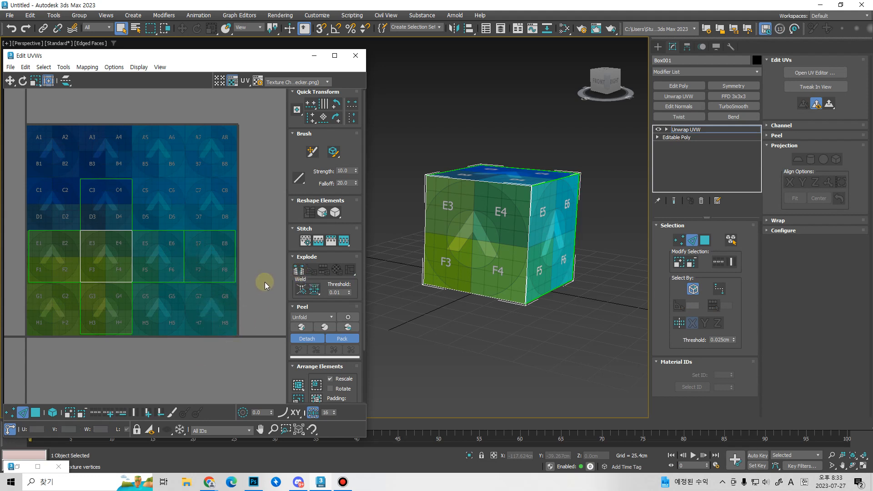
# - Move the detached square UV face into the gap beneath the E5–F6 face, beside the cross's lower arm
pyautogui.press('3')
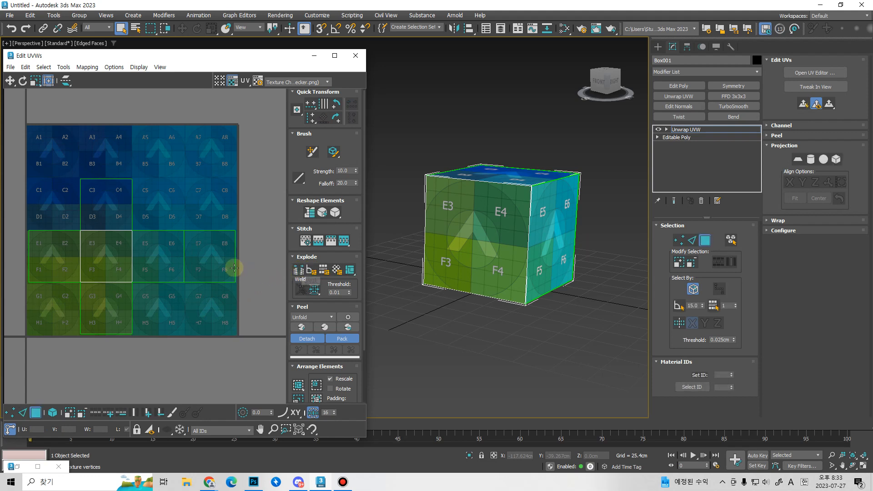
pyautogui.click(222, 258)
pyautogui.moveTo(220, 249); pyautogui.dragTo(170, 305)
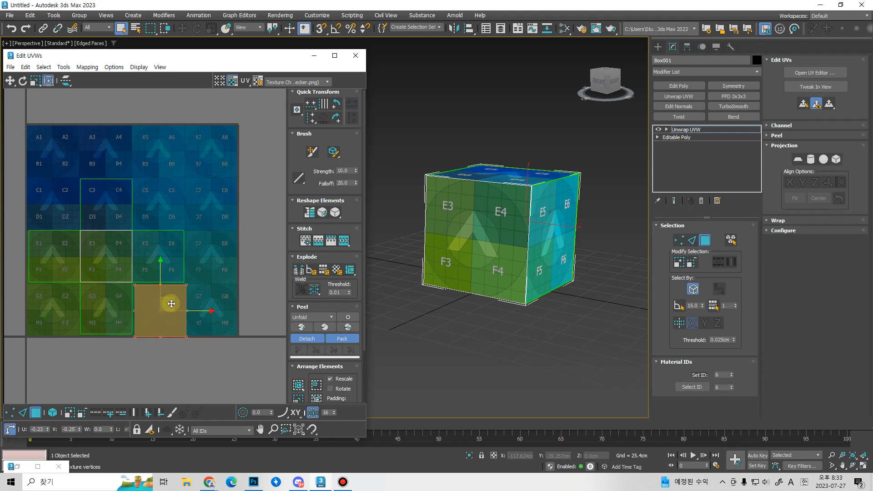
# - Select all UV polygons, enlarge them proportionally to fill the texture square, and centre them inside it
pyautogui.click(199, 160)
pyautogui.moveTo(4, 370); pyautogui.dragTo(5, 369)
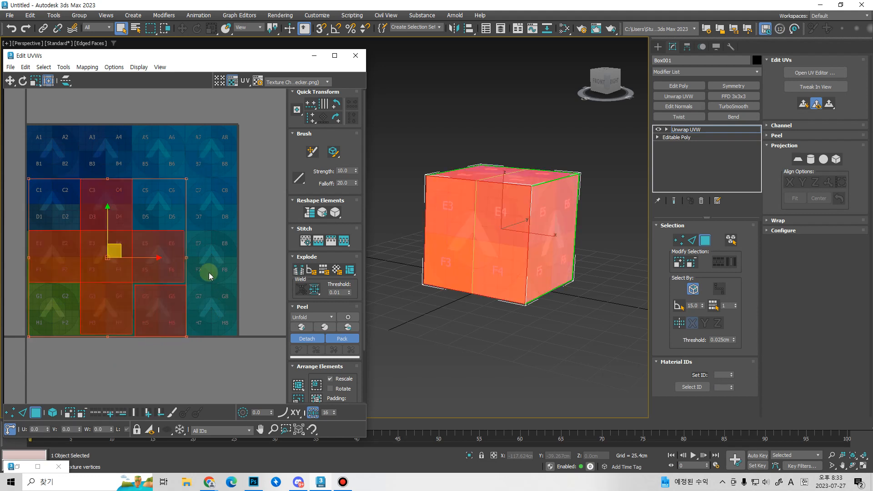
pyautogui.moveTo(187, 181); pyautogui.dragTo(236, 139)
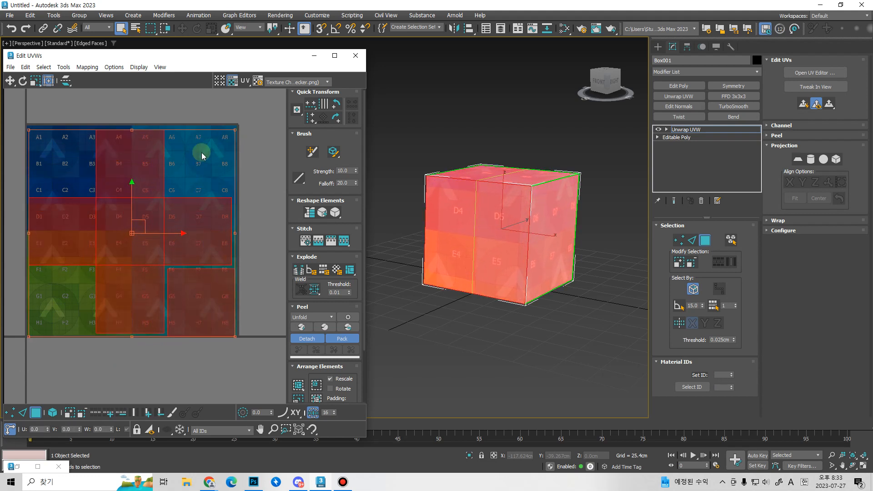
pyautogui.moveTo(147, 222); pyautogui.dragTo(144, 222)
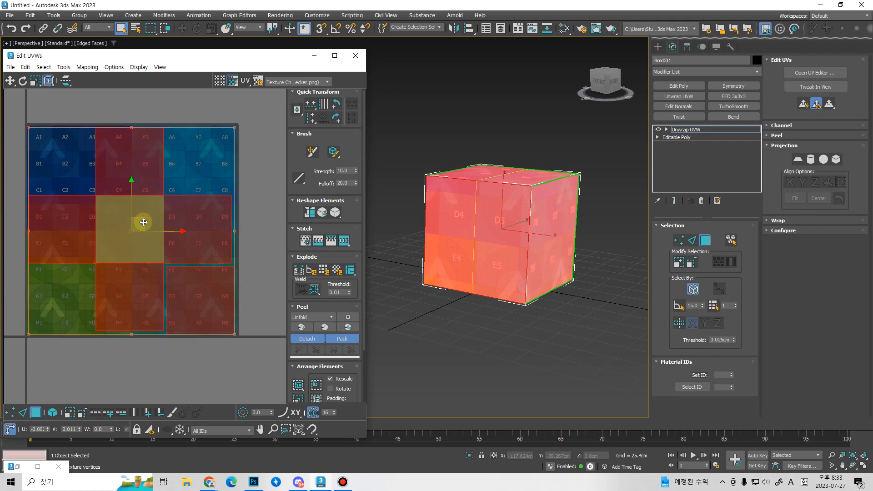
pyautogui.click(250, 239)
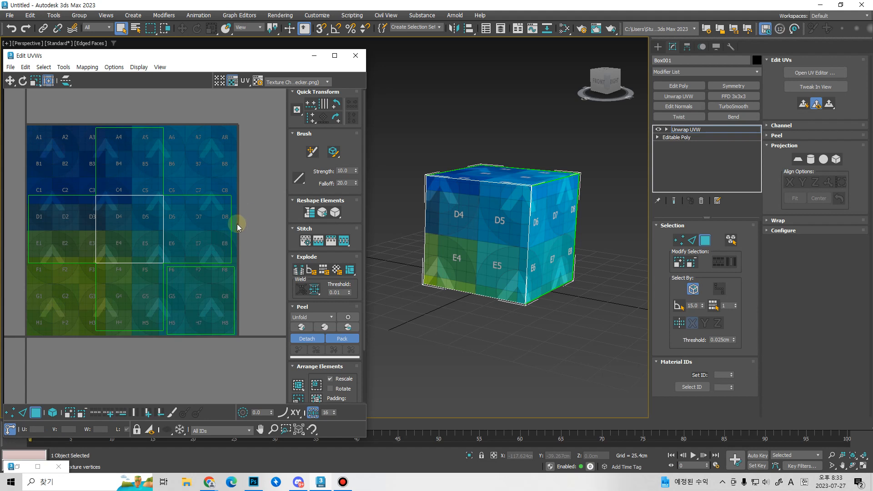
pyautogui.moveTo(179, 341)
pyautogui.mouseDown(button='middle')
pyautogui.moveTo(216, 354)
pyautogui.moveTo(172, 344)
pyautogui.mouseUp(button='middle')
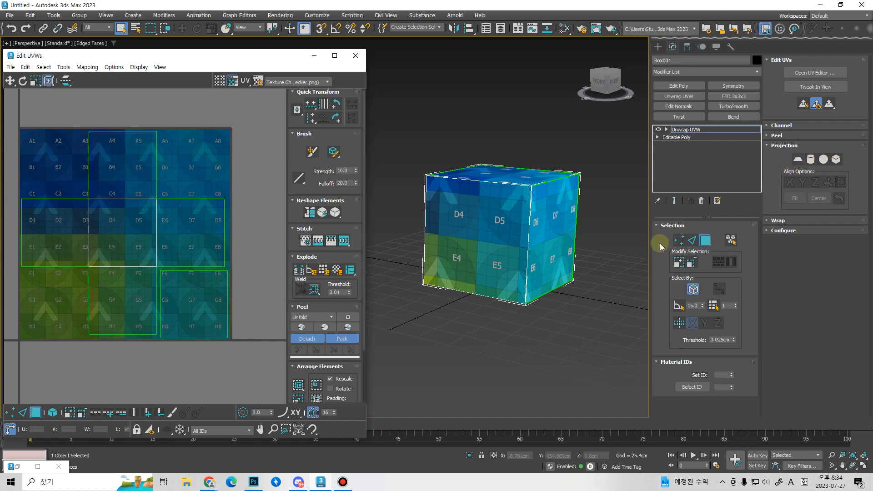
# - Select all polygons of the box and apply a planar projection to them
pyautogui.moveTo(527, 328); pyautogui.dragTo(509, 314, button='middle')
pyautogui.hotkey('ctrl', 'a')
pyautogui.keyDown('ctrl'); pyautogui.keyDown('alt'); pyautogui.moveTo(509, 313); pyautogui.dragTo(539, 291, button='middle'); pyautogui.keyUp('alt'); pyautogui.keyUp('ctrl')
pyautogui.keyDown('ctrl'); pyautogui.keyDown('alt'); pyautogui.moveTo(509, 263); pyautogui.dragTo(509, 298, button='middle'); pyautogui.keyUp('alt'); pyautogui.keyUp('ctrl')
pyautogui.moveTo(509, 297); pyautogui.dragTo(494, 323, button='middle')
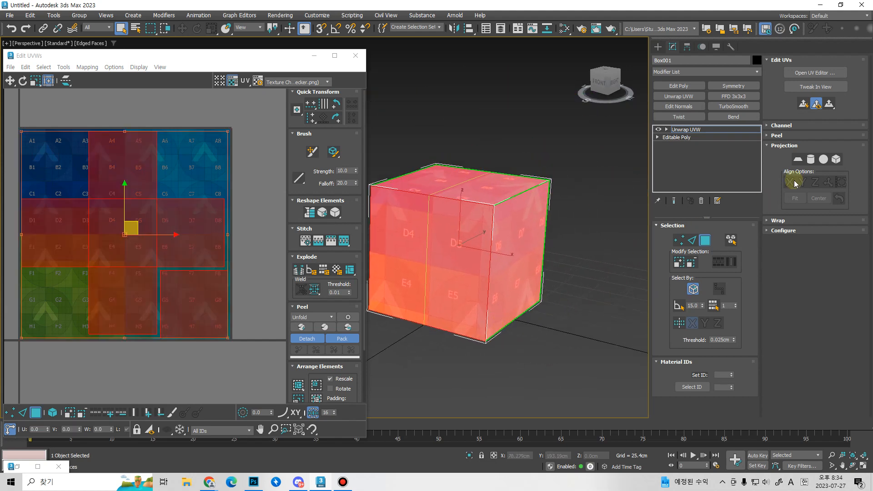
pyautogui.click(804, 160)
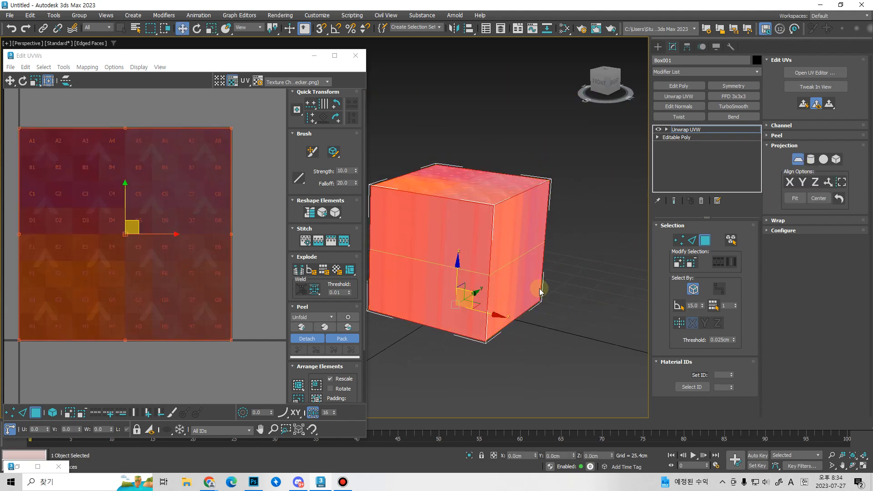
# - Enlarge the planar projection gizmo uniformly beyond the box's footprint
pyautogui.keyDown('alt'); pyautogui.moveTo(537, 288); pyautogui.dragTo(503, 310, button='middle'); pyautogui.keyUp('alt')
pyautogui.press('r')
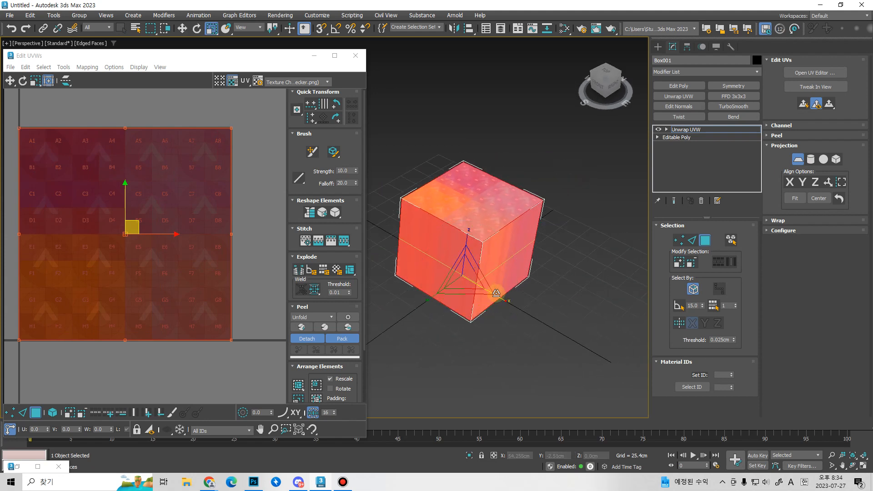
pyautogui.moveTo(467, 293); pyautogui.dragTo(471, 320)
pyautogui.moveTo(507, 345); pyautogui.dragTo(523, 293, button='middle')
# - Rotate the planar projection gizmo around two axes so that it projects onto the box at an oblique angle
pyautogui.press('e')
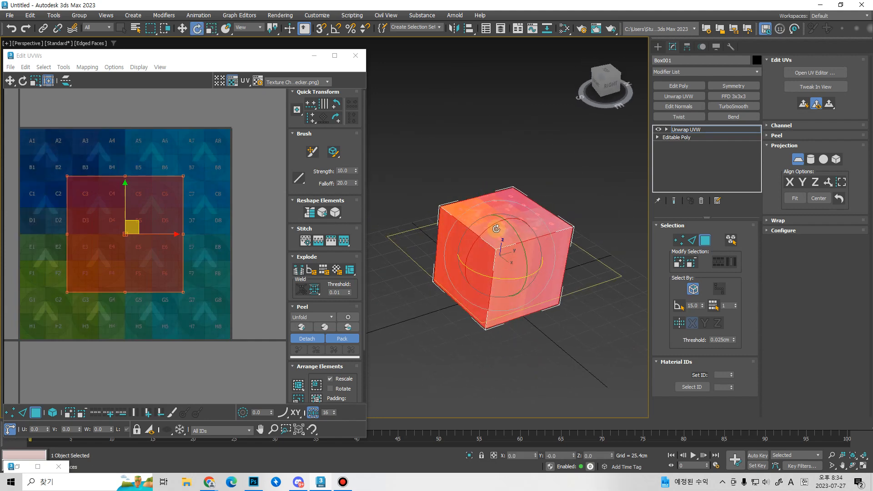
pyautogui.moveTo(476, 230); pyautogui.dragTo(456, 245)
pyautogui.keyDown('alt'); pyautogui.moveTo(496, 325); pyautogui.dragTo(577, 327, button='middle'); pyautogui.keyUp('alt')
pyautogui.moveTo(516, 269); pyautogui.dragTo(489, 269)
pyautogui.keyDown('alt'); pyautogui.moveTo(445, 331); pyautogui.dragTo(506, 334, button='middle'); pyautogui.keyUp('alt')
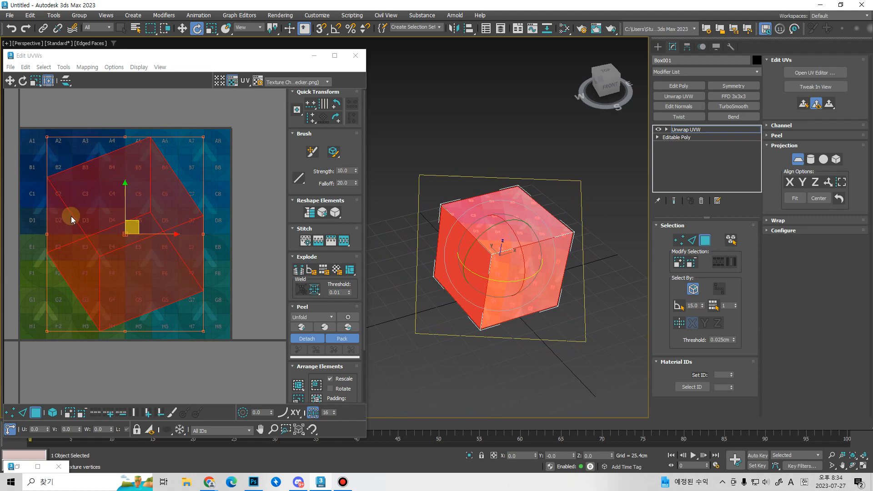
pyautogui.keyDown('alt'); pyautogui.moveTo(379, 307); pyautogui.dragTo(435, 299, button='middle'); pyautogui.keyUp('alt')
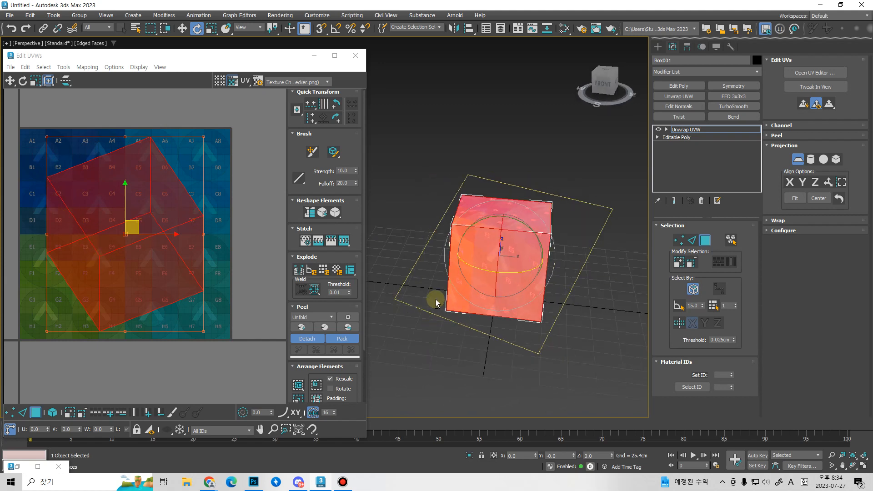
# - Align the planar projection to the X axis and switch the viewport to wireframe, followed by aligning the projection to Y
pyautogui.click(789, 182)
pyautogui.keyDown('alt'); pyautogui.moveTo(577, 298); pyautogui.dragTo(501, 294, button='middle'); pyautogui.keyUp('alt')
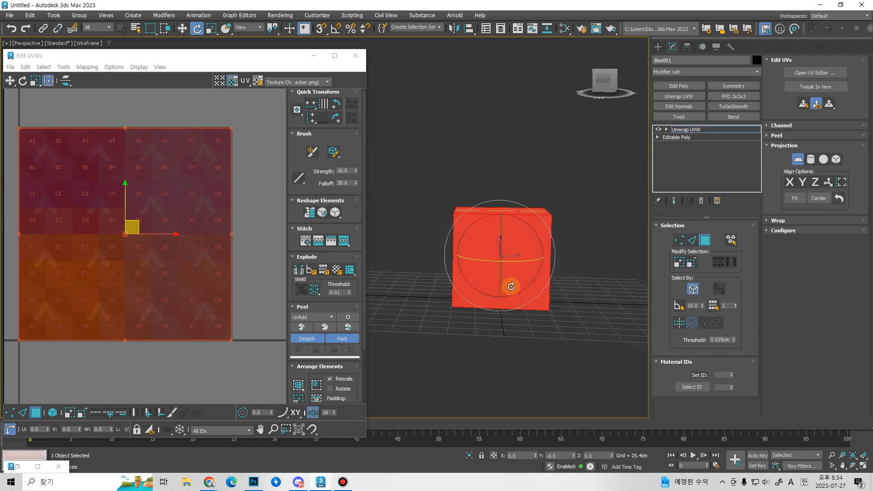
pyautogui.press('F3')
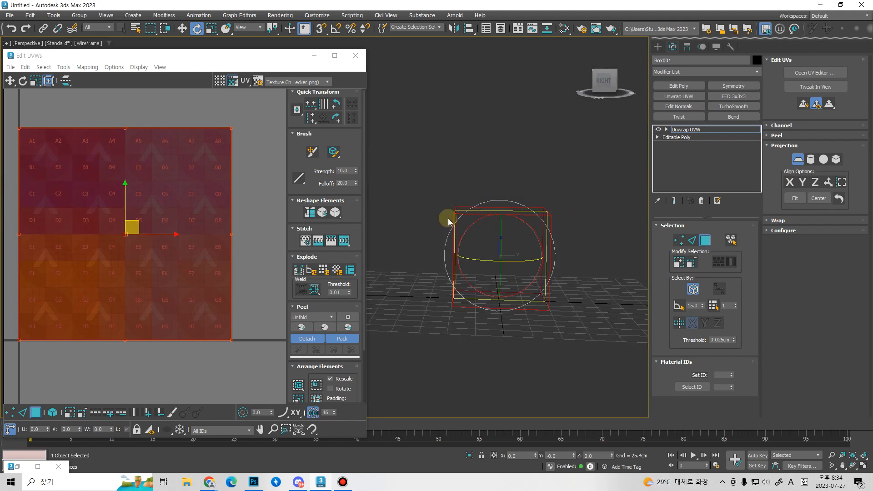
pyautogui.keyDown('alt'); pyautogui.moveTo(526, 275); pyautogui.dragTo(542, 212, button='middle'); pyautogui.keyUp('alt')
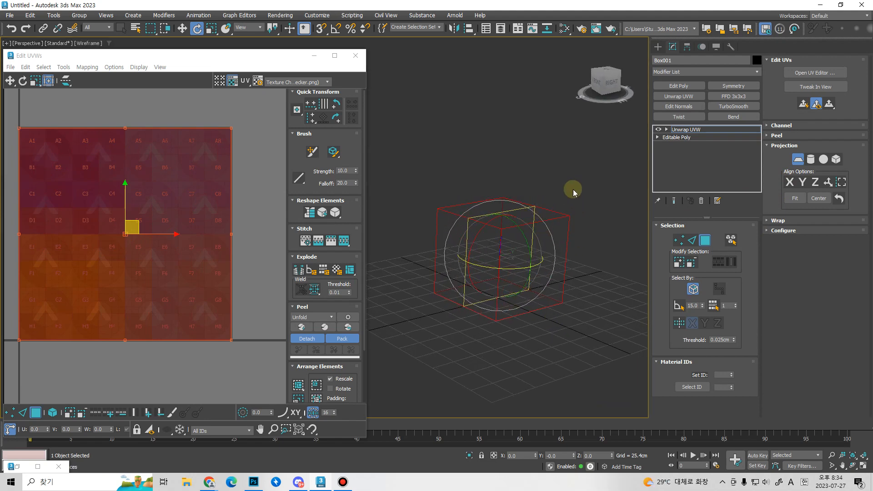
pyautogui.click(808, 187)
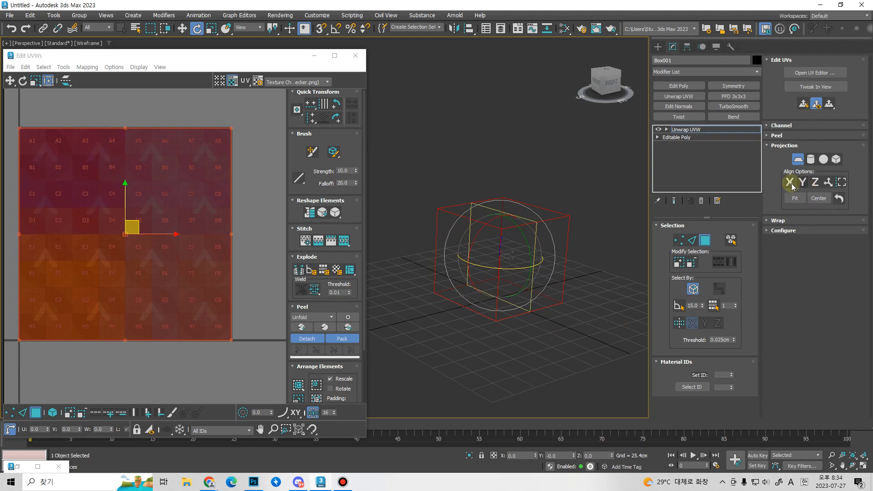
pyautogui.keyDown('alt'); pyautogui.moveTo(454, 289); pyautogui.dragTo(518, 295, button='middle'); pyautogui.keyUp('alt')
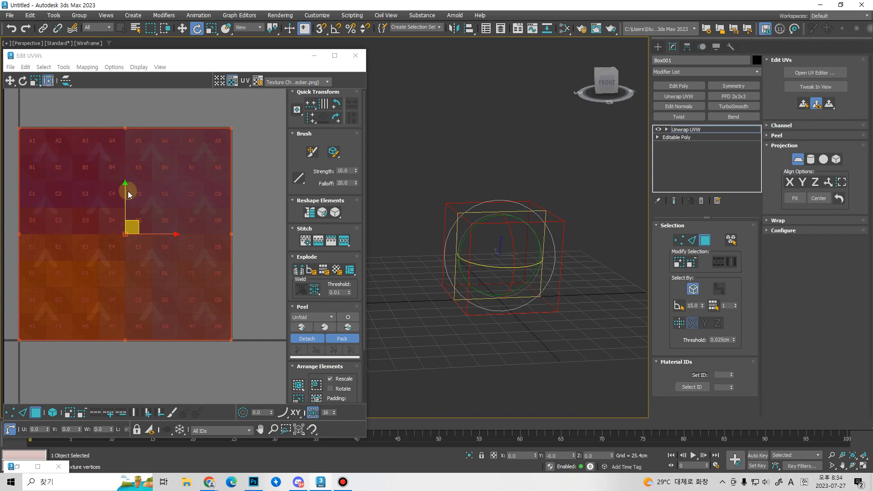
# - Switch the box to cylindrical projection and move the cylinder gizmo along its Y axis to enclose the box
pyautogui.click(811, 159)
pyautogui.keyDown('alt'); pyautogui.moveTo(594, 298); pyautogui.dragTo(212, 224, button='middle'); pyautogui.keyUp('alt')
pyautogui.scroll(-3, 234, 291)
pyautogui.keyDown('alt'); pyautogui.moveTo(482, 232); pyautogui.dragTo(455, 248, button='middle'); pyautogui.keyUp('alt')
pyautogui.press('w')
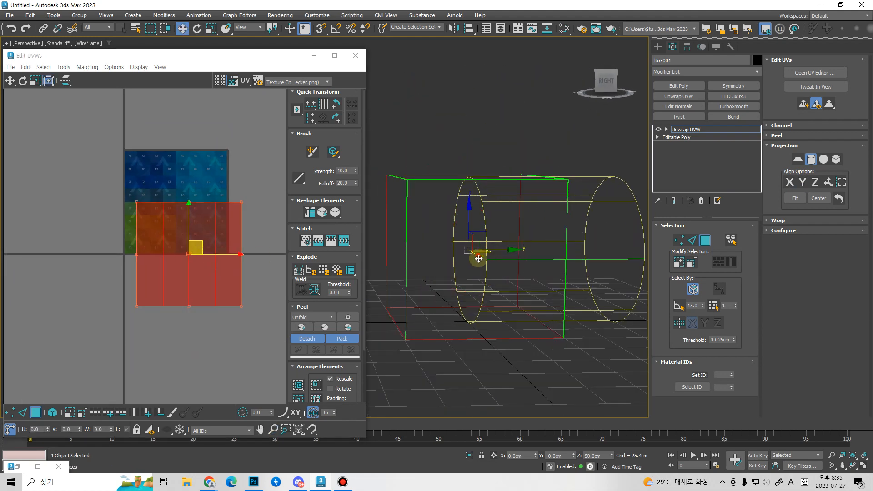
pyautogui.moveTo(495, 250); pyautogui.dragTo(431, 257)
# - Enlarge the cylindrical projection gizmo uniformly until it extends well beyond the box
pyautogui.keyDown('alt'); pyautogui.moveTo(453, 280); pyautogui.dragTo(502, 236, button='middle'); pyautogui.keyUp('alt')
pyautogui.press('r')
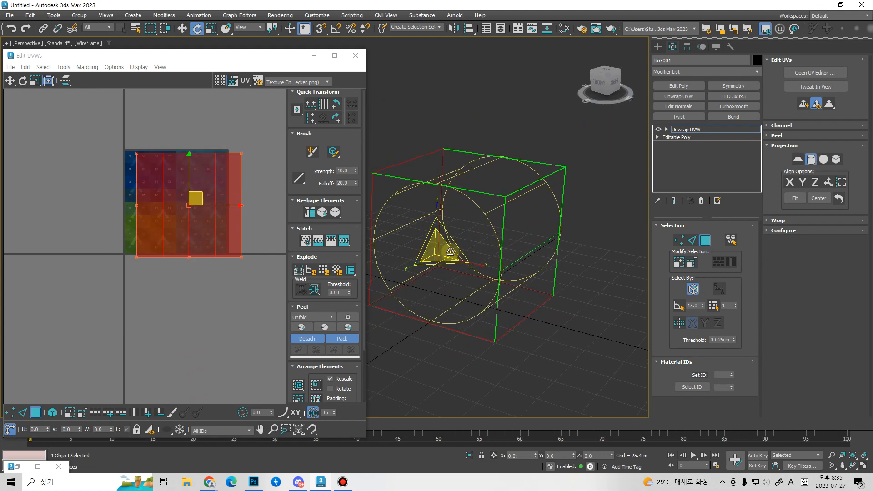
pyautogui.moveTo(442, 247); pyautogui.dragTo(460, 199)
# - Rotate the cylindrical projection gizmo back and forth about its length axis to shift the seam around the box
pyautogui.keyDown('alt'); pyautogui.moveTo(508, 241); pyautogui.dragTo(519, 276, button='middle'); pyautogui.keyUp('alt')
pyautogui.press('e')
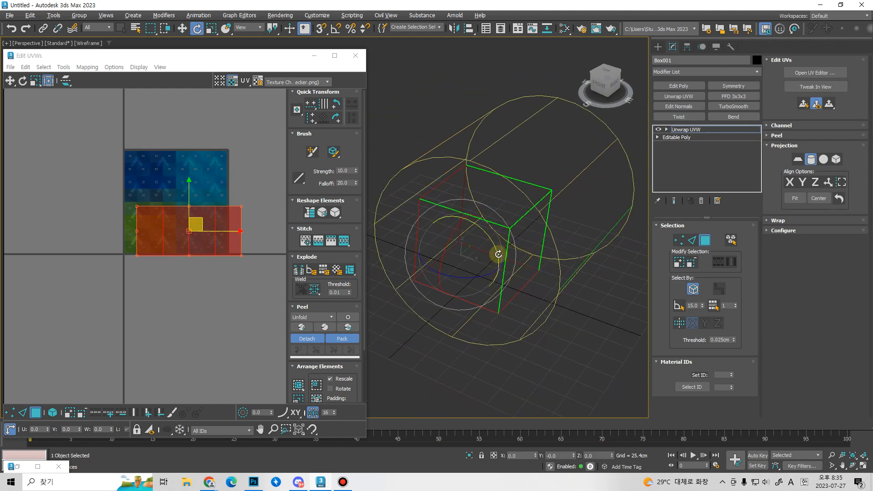
pyautogui.moveTo(499, 254); pyautogui.dragTo(507, 279)
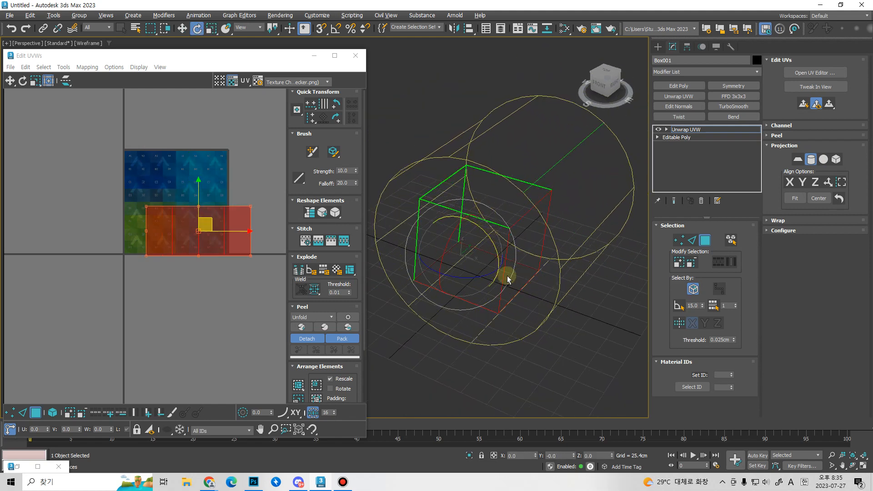
pyautogui.keyDown('alt'); pyautogui.moveTo(507, 279); pyautogui.dragTo(516, 282, button='middle'); pyautogui.keyUp('alt')
pyautogui.keyDown('alt'); pyautogui.moveTo(533, 205); pyautogui.dragTo(564, 152, button='middle'); pyautogui.keyUp('alt')
pyautogui.keyDown('alt'); pyautogui.moveTo(517, 240); pyautogui.dragTo(486, 243, button='middle'); pyautogui.keyUp('alt')
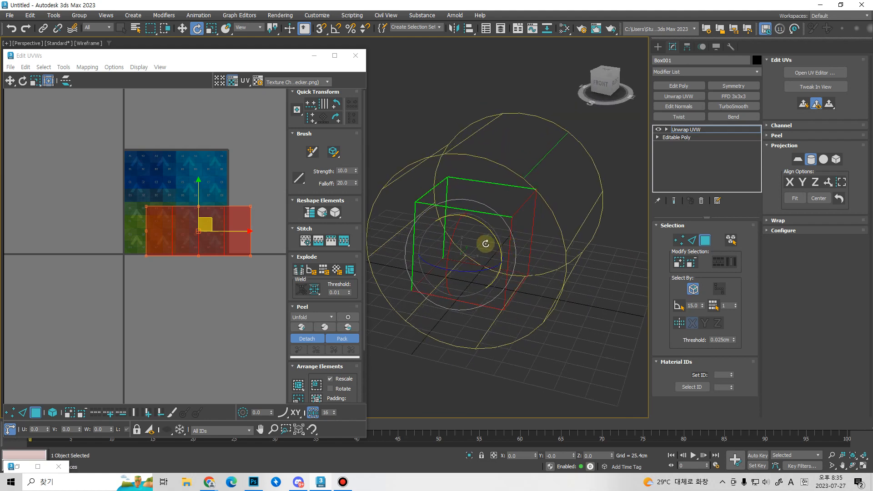
pyautogui.moveTo(493, 243); pyautogui.dragTo(395, 24)
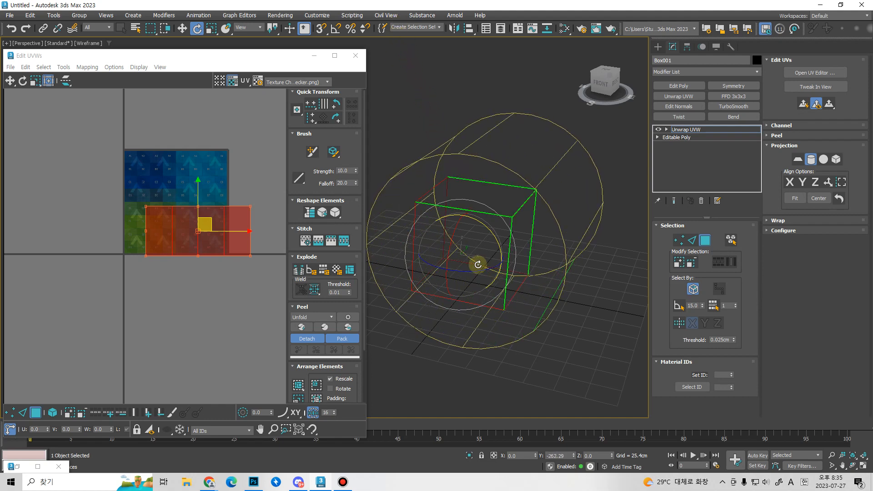
pyautogui.moveTo(498, 246); pyautogui.dragTo(489, 217)
pyautogui.moveTo(547, 298)
pyautogui.mouseDown(button='middle')
pyautogui.moveTo(568, 290)
pyautogui.moveTo(562, 306)
pyautogui.moveTo(543, 311)
pyautogui.mouseUp(button='middle')
# - Switch the box to spherical projection and move the sphere gizmo along its Y axis to surround the box
pyautogui.click(824, 159)
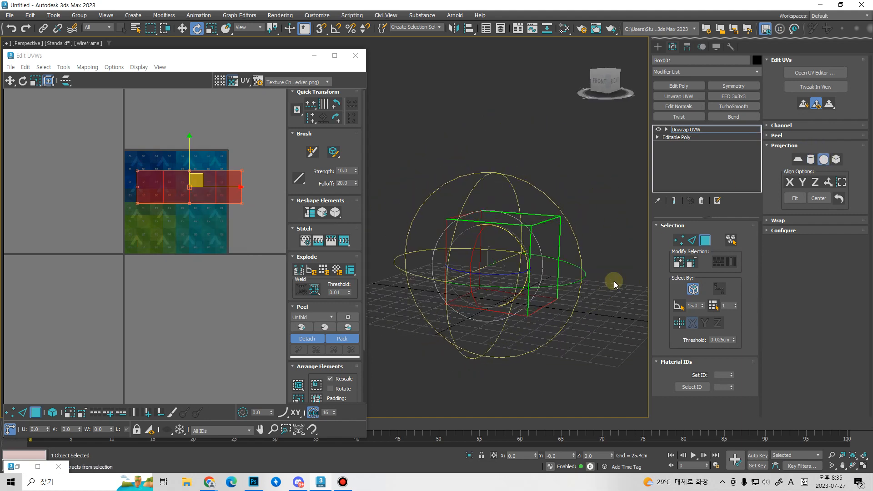
pyautogui.moveTo(613, 282); pyautogui.dragTo(478, 260, button='middle')
pyautogui.press('r')
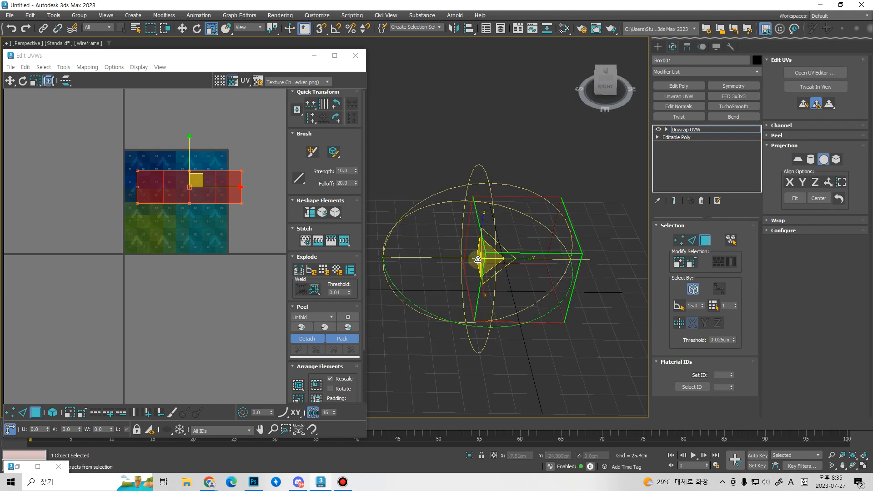
pyautogui.press('w')
pyautogui.keyDown('alt'); pyautogui.moveTo(517, 312); pyautogui.dragTo(552, 255, button='middle'); pyautogui.keyUp('alt')
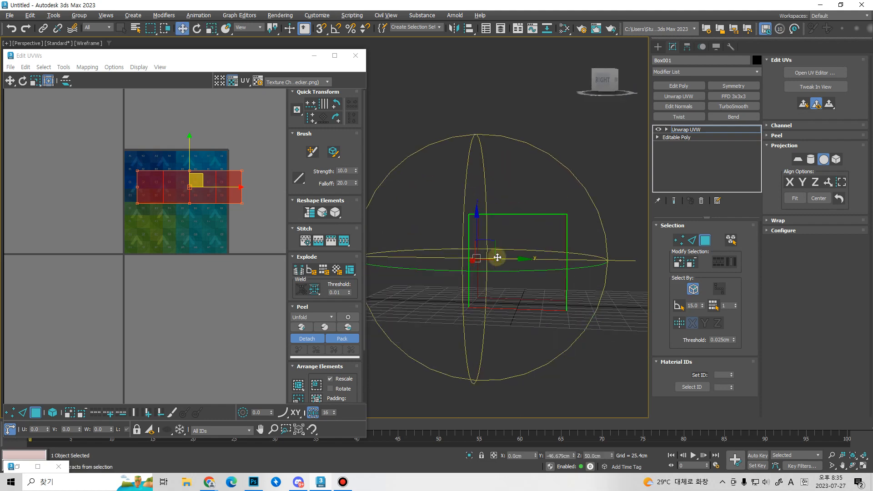
pyautogui.moveTo(523, 251); pyautogui.dragTo(561, 261)
pyautogui.keyDown('alt'); pyautogui.moveTo(561, 261); pyautogui.dragTo(540, 258, button='middle'); pyautogui.keyUp('alt')
# - Rotate the spherical projection gizmo to tilt its seam, and return the viewport to shaded display to inspect the texture
pyautogui.press('e')
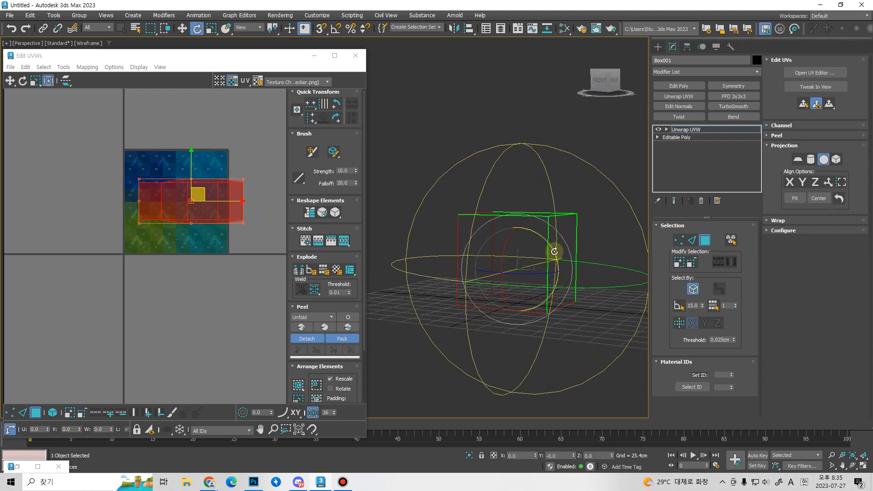
pyautogui.moveTo(554, 251); pyautogui.dragTo(228, 263)
pyautogui.keyDown('alt'); pyautogui.moveTo(473, 196); pyautogui.dragTo(542, 256, button='middle'); pyautogui.keyUp('alt')
pyautogui.press('w')
pyautogui.press('F3')
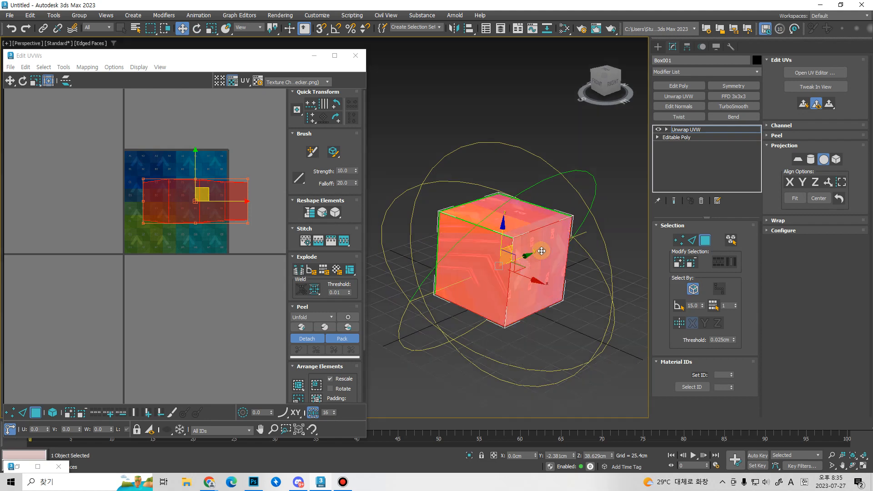
pyautogui.scroll(5, 536, 264)
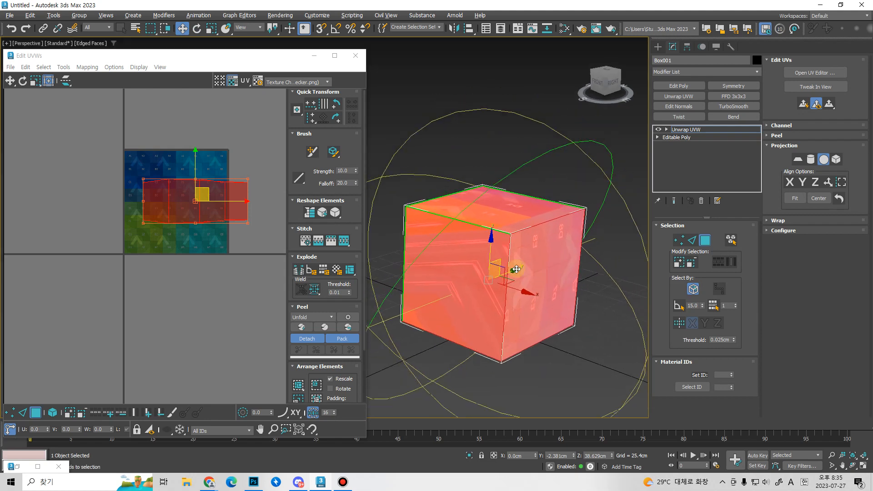
pyautogui.keyDown('alt'); pyautogui.moveTo(525, 263); pyautogui.dragTo(610, 251, button='middle'); pyautogui.keyUp('alt')
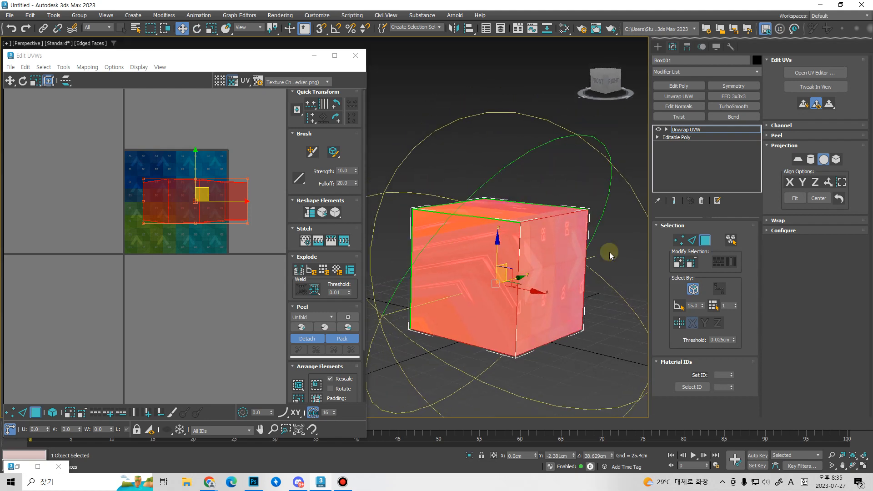
# - Switch the projection to box mapping and reset the tilted projection gizmo
pyautogui.click(838, 159)
pyautogui.moveTo(531, 288); pyautogui.dragTo(492, 272, button='middle')
pyautogui.scroll(-4, 568, 272)
pyautogui.keyDown('alt'); pyautogui.moveTo(492, 272); pyautogui.dragTo(529, 280, button='middle'); pyautogui.keyUp('alt')
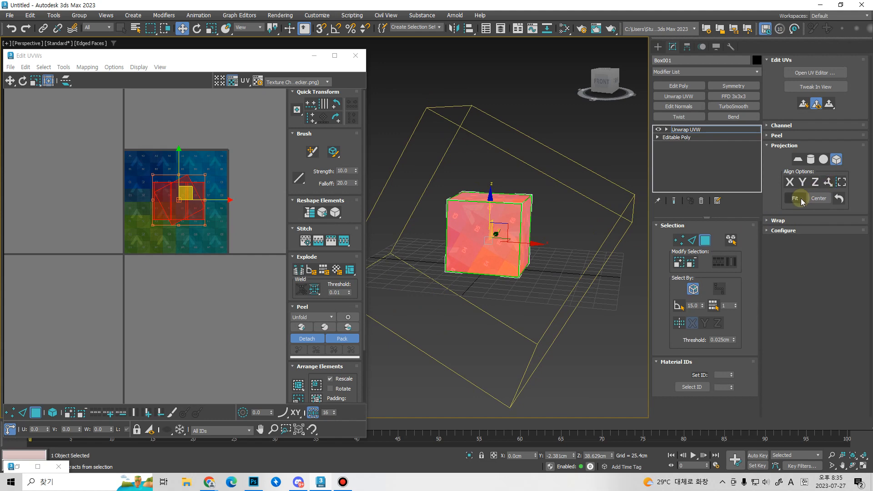
pyautogui.click(839, 198)
# - Raise the box projection gizmo along Z to about 50 cm so it encloses the box, and leave projection mode
pyautogui.keyDown('alt'); pyautogui.moveTo(555, 287); pyautogui.dragTo(514, 282, button='middle'); pyautogui.keyUp('alt')
pyautogui.scroll(4, 473, 264)
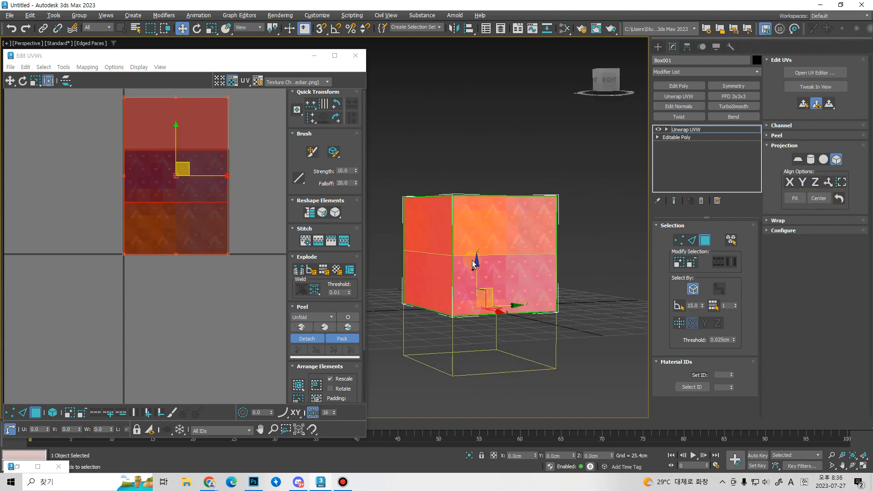
pyautogui.moveTo(473, 263); pyautogui.dragTo(485, 214)
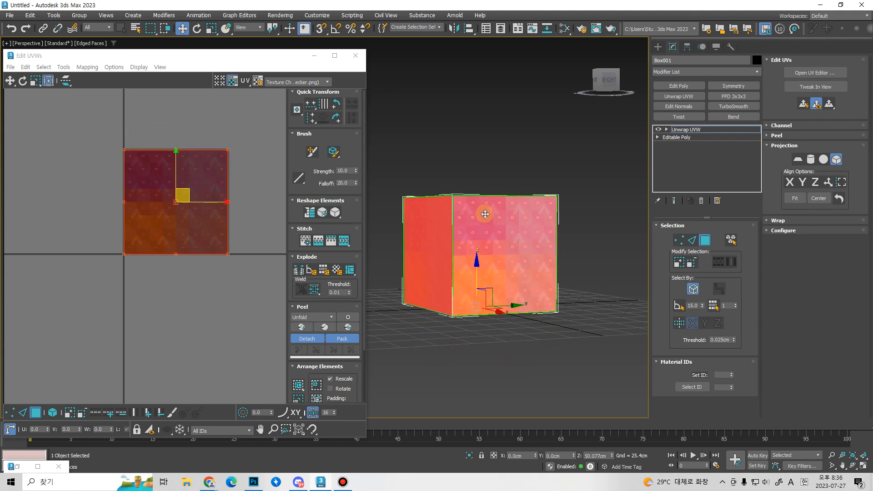
pyautogui.keyDown('alt'); pyautogui.moveTo(485, 214); pyautogui.dragTo(538, 271, button='middle'); pyautogui.keyUp('alt')
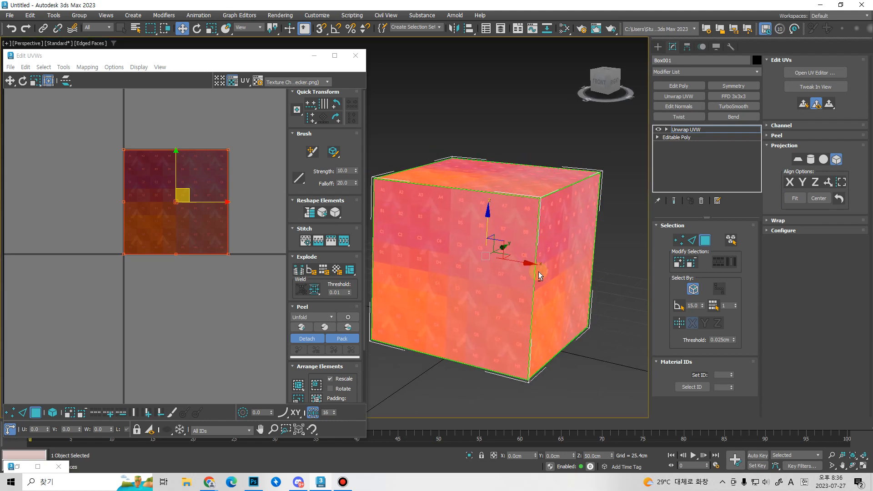
pyautogui.click(836, 160)
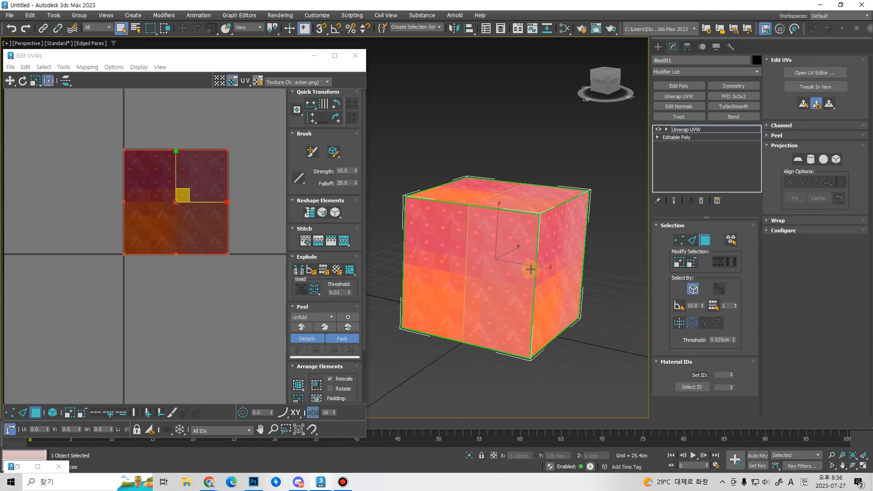
# - Move the front face's UVs out of the stacked layout to the area directly left of the texture square
pyautogui.click(410, 285)
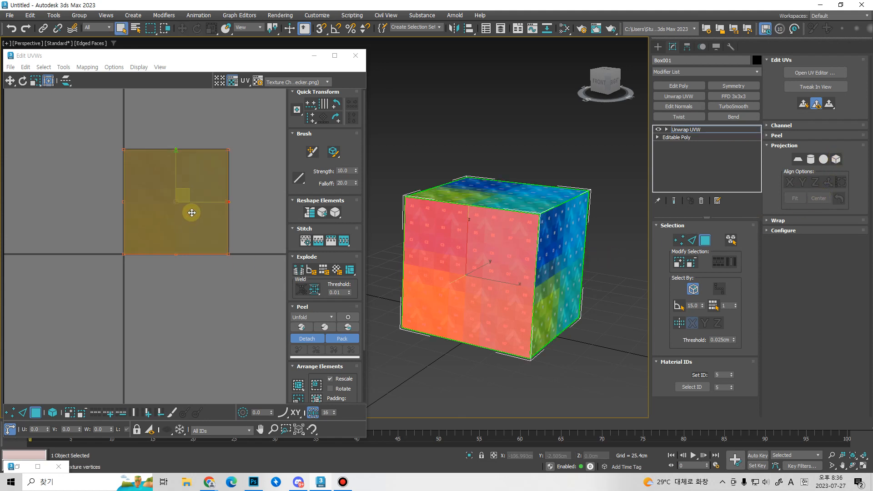
pyautogui.moveTo(197, 208); pyautogui.dragTo(119, 241)
pyautogui.moveTo(218, 236); pyautogui.dragTo(85, 201)
pyautogui.moveTo(215, 237); pyautogui.dragTo(232, 254, button='middle')
pyautogui.scroll(-1, 202, 210)
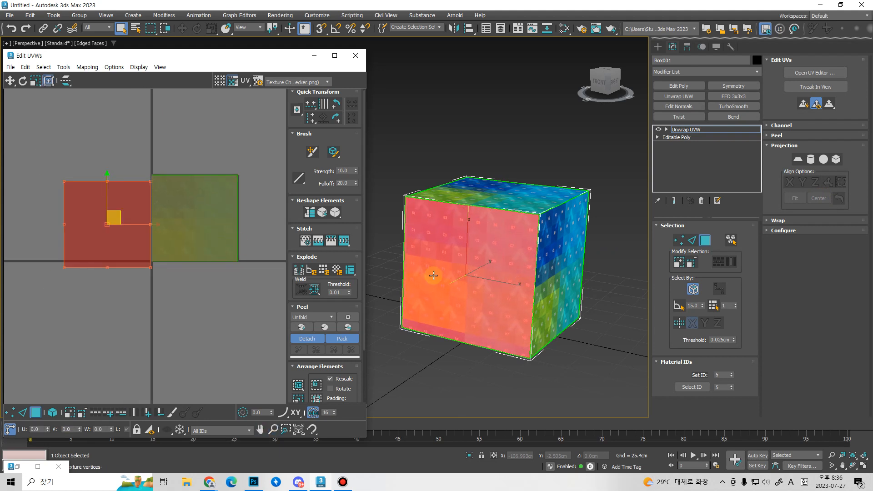
# - Line up the right-side face's UVs with the front face and place the left-side face's UVs on the front face's other side
pyautogui.moveTo(565, 256); pyautogui.dragTo(568, 232, button='middle')
pyautogui.click(568, 237)
pyautogui.moveTo(209, 212); pyautogui.dragTo(208, 220)
pyautogui.keyDown('alt'); pyautogui.moveTo(473, 267); pyautogui.dragTo(528, 273, button='middle'); pyautogui.keyUp('alt')
pyautogui.click(519, 272)
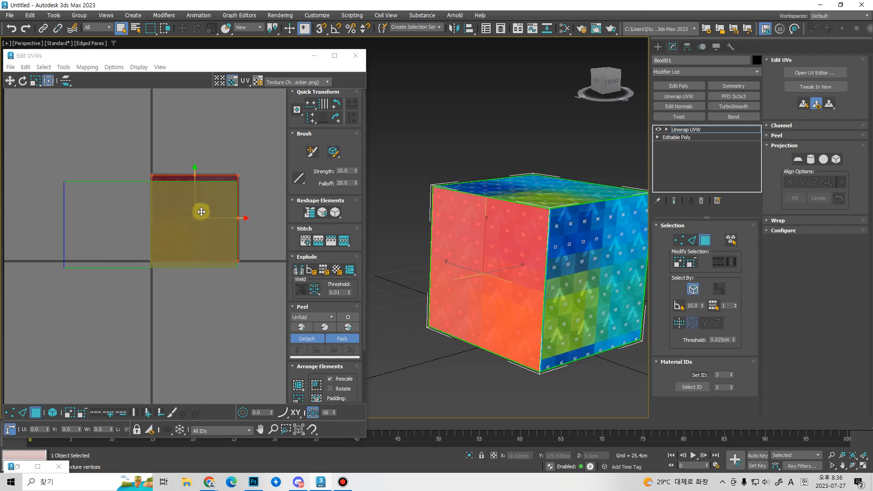
pyautogui.moveTo(201, 209); pyautogui.dragTo(26, 218)
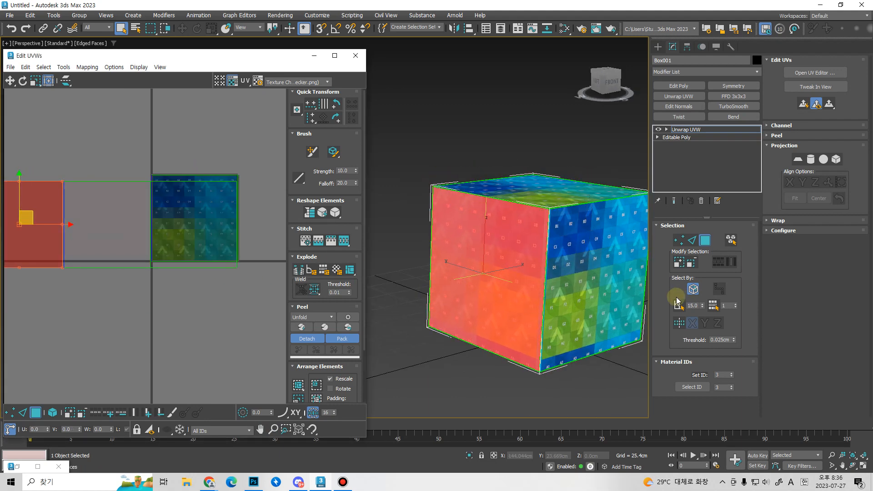
# - Move the back face's UVs horizontally to the right of the right-side face's UVs
pyautogui.keyDown('alt'); pyautogui.moveTo(640, 302); pyautogui.dragTo(488, 295, button='middle'); pyautogui.keyUp('alt')
pyautogui.click(487, 295)
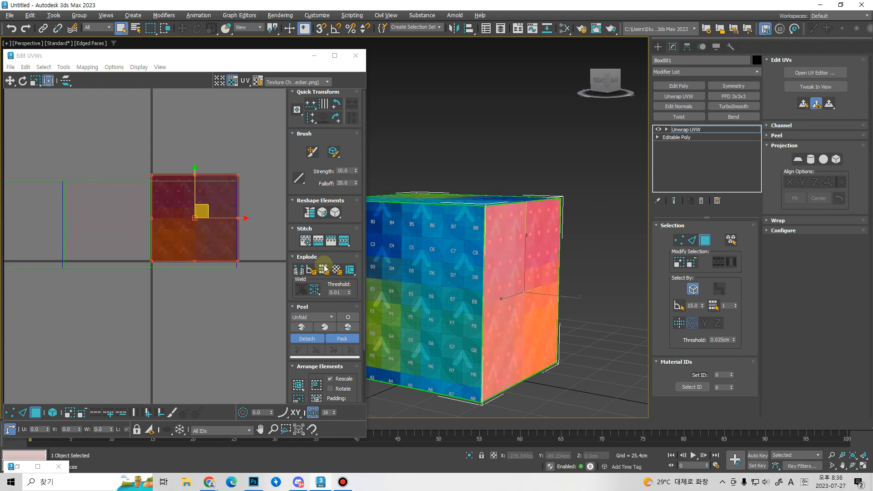
pyautogui.scroll(-1, 196, 234)
pyautogui.moveTo(200, 218); pyautogui.dragTo(278, 218)
# - Move the top face's UVs directly above the front face's UVs
pyautogui.keyDown('alt'); pyautogui.moveTo(469, 264); pyautogui.dragTo(560, 229, button='middle'); pyautogui.keyUp('alt')
pyautogui.click(560, 228)
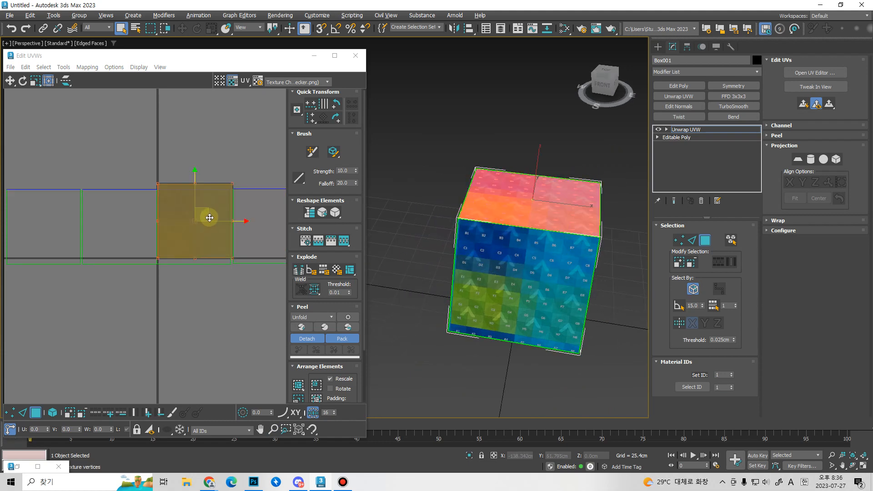
pyautogui.moveTo(205, 212); pyautogui.dragTo(130, 142)
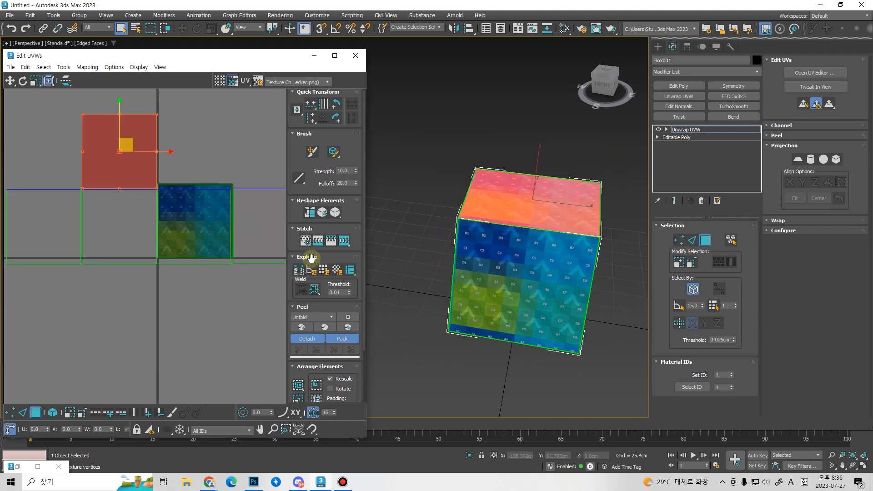
# - Move the bottom face's UVs below the front face and the back face's UVs beside the bottom face
pyautogui.keyDown('alt'); pyautogui.moveTo(560, 326); pyautogui.dragTo(532, 270, button='middle'); pyautogui.keyUp('alt')
pyautogui.click(533, 313)
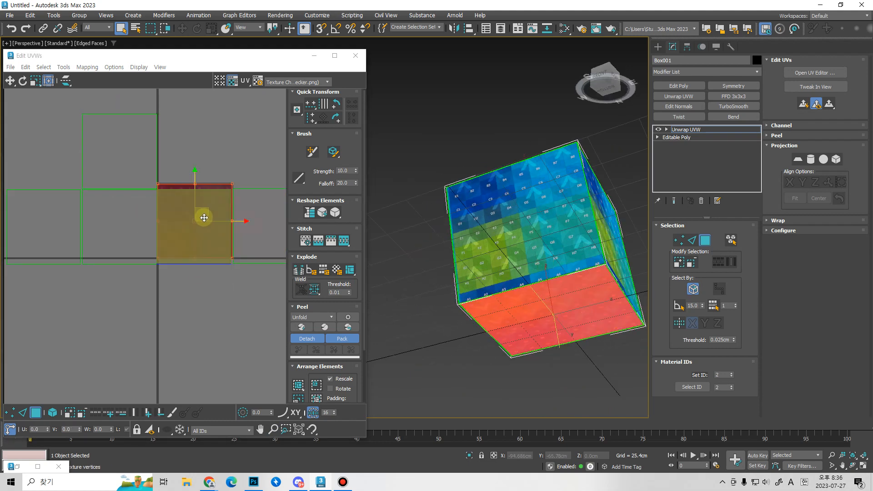
pyautogui.moveTo(203, 219); pyautogui.dragTo(128, 299)
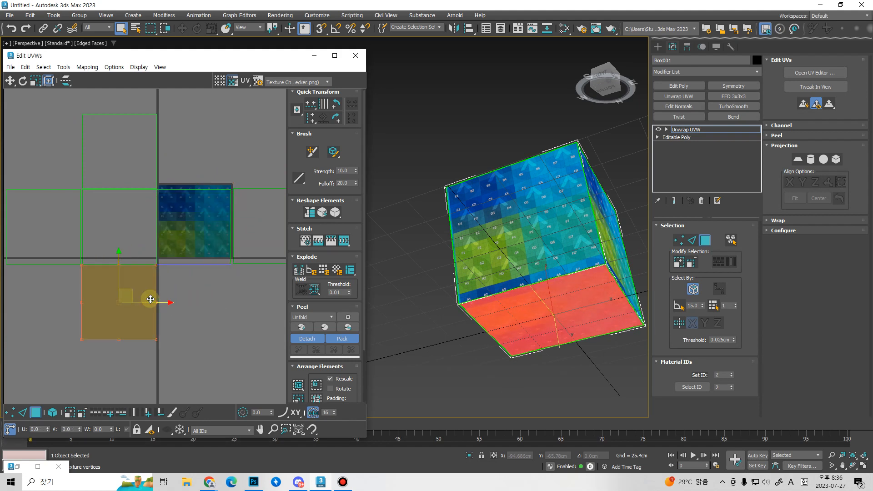
pyautogui.moveTo(242, 261); pyautogui.dragTo(226, 228, button='middle')
pyautogui.moveTo(230, 218); pyautogui.dragTo(160, 297)
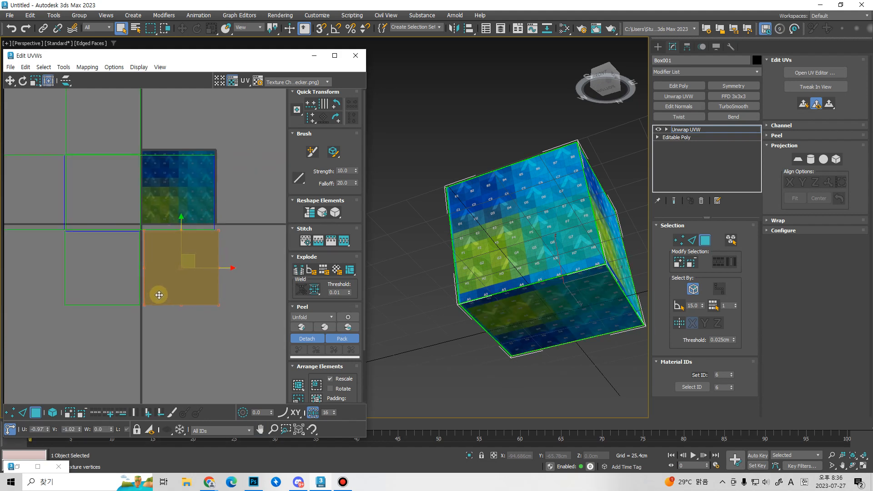
# - Stitch the front face's UVs to the right-side face along their shared vertical edge
pyautogui.moveTo(156, 271); pyautogui.dragTo(210, 255, button='middle')
pyautogui.scroll(4, 196, 180)
pyautogui.press('2')
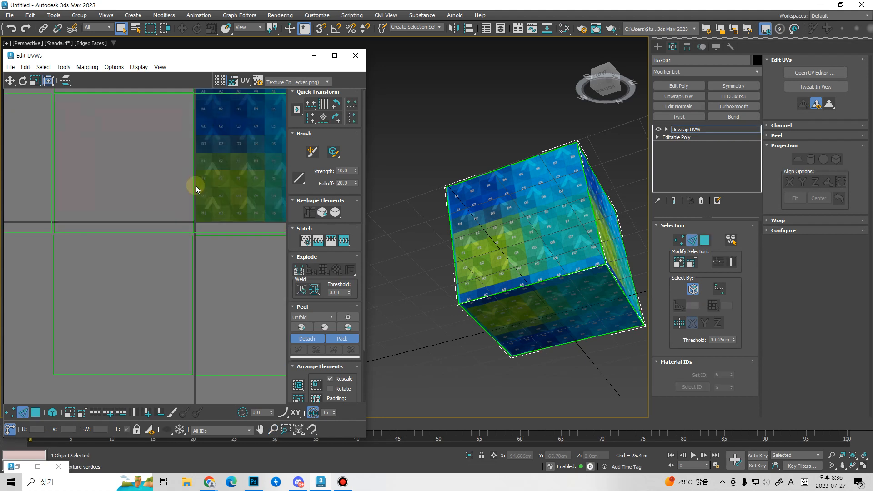
pyautogui.click(195, 184)
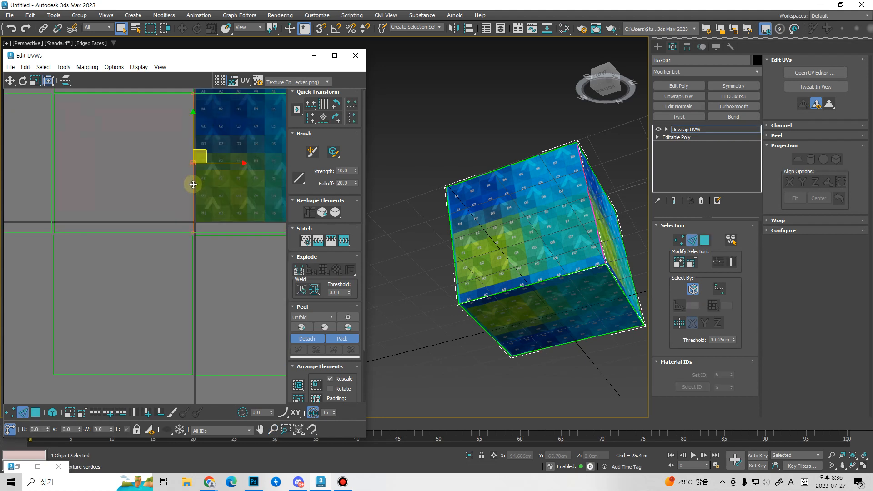
# - Try to stitch the bottom face's UVs to the front face along the front face's lower edge
pyautogui.click(166, 233)
pyautogui.moveTo(230, 205); pyautogui.dragTo(251, 231, button='middle')
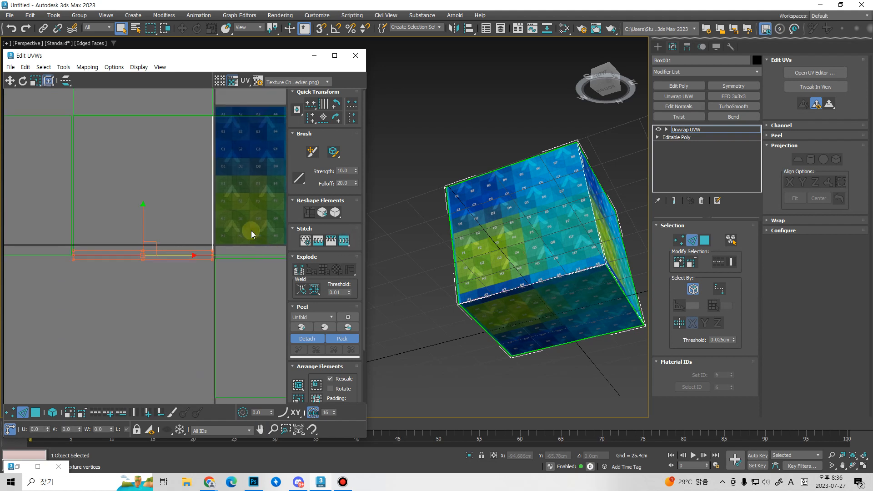
pyautogui.scroll(-3, 228, 247)
pyautogui.moveTo(162, 276); pyautogui.dragTo(181, 254, button='middle')
pyautogui.scroll(1, 210, 265)
pyautogui.press('s')
pyautogui.click(135, 249)
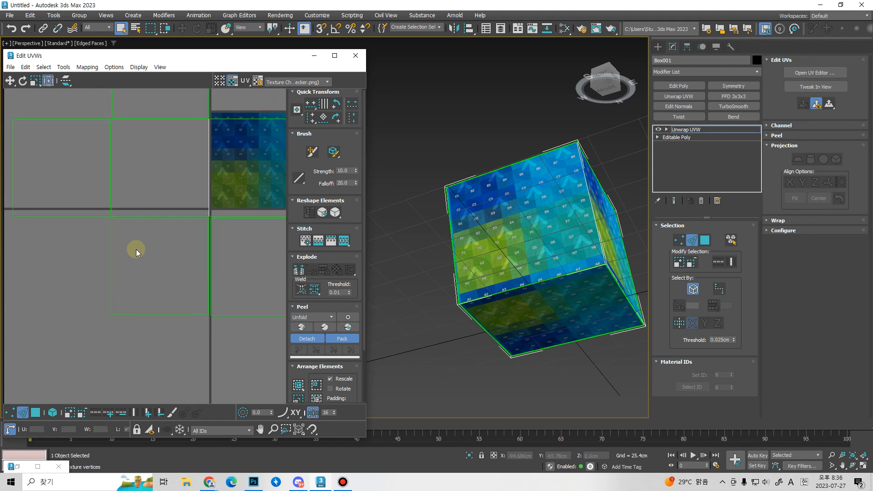
pyautogui.click(143, 217)
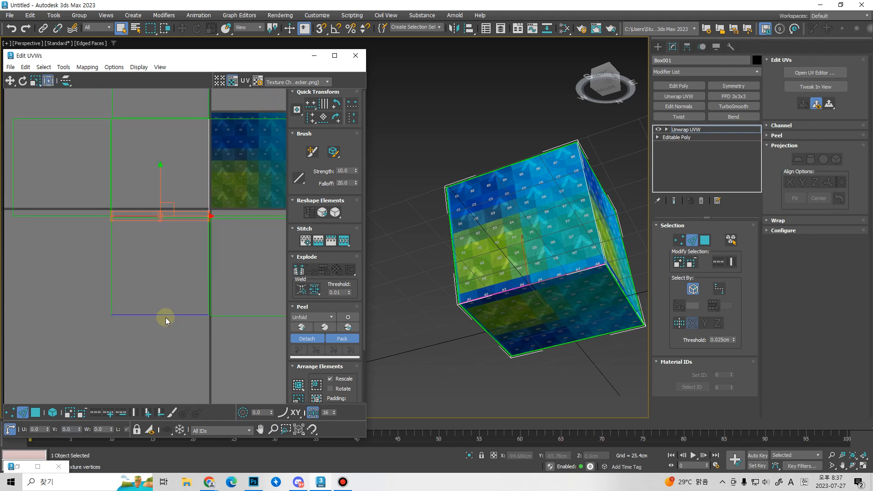
pyautogui.moveTo(170, 250); pyautogui.dragTo(169, 284, button='middle')
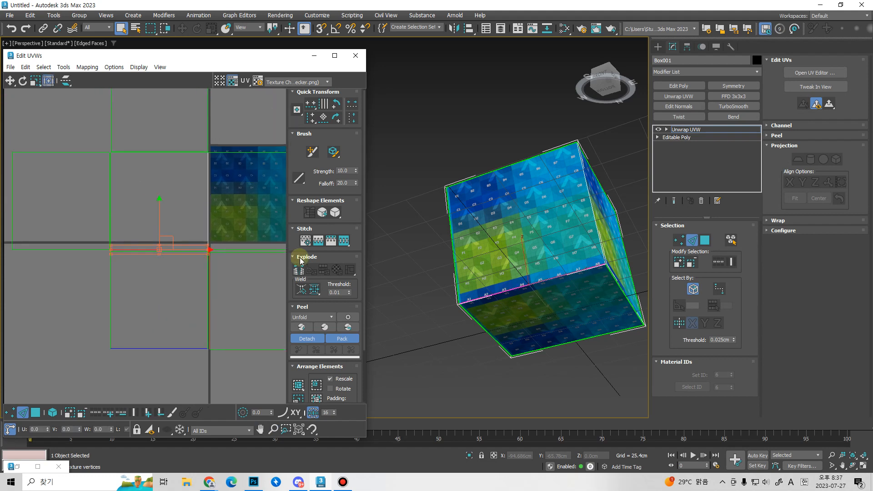
pyautogui.click(344, 240)
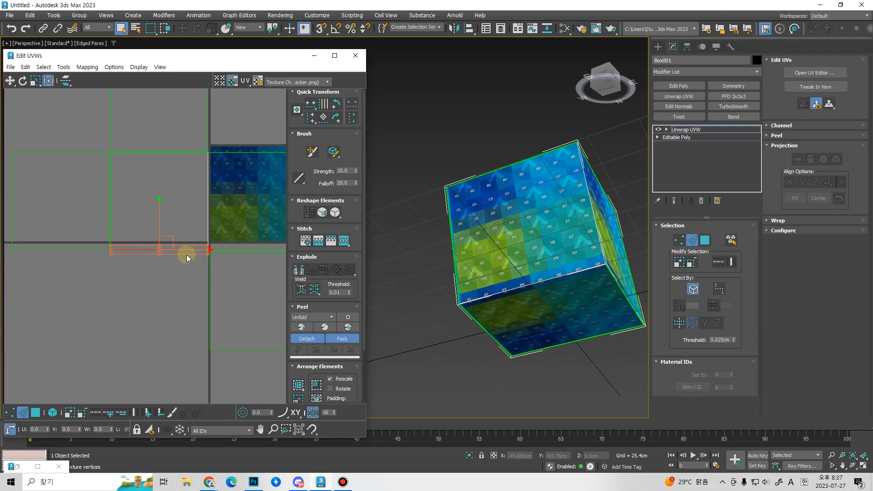
# - Mirror the bottom face's UVs vertically and stitch them to the front face's lower edge
pyautogui.press('3')
pyautogui.click(157, 291)
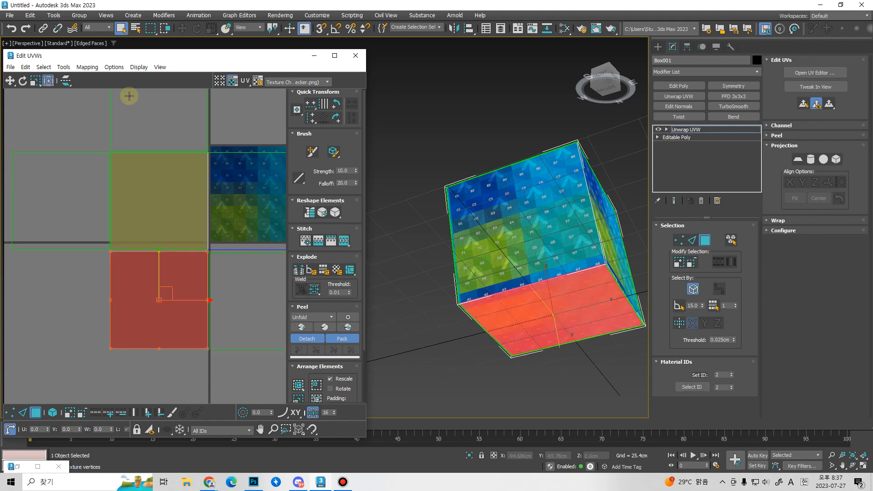
pyautogui.click(64, 83)
pyautogui.press('2')
pyautogui.click(164, 247)
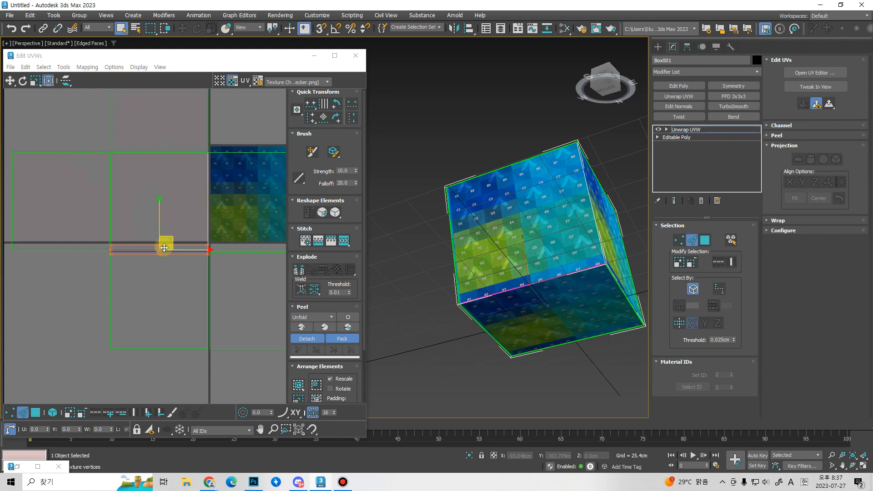
pyautogui.click(349, 240)
# - Try to stitch the left-side face's UVs to the front face along their shared vertical edge
pyautogui.moveTo(135, 261); pyautogui.dragTo(158, 271, button='middle')
pyautogui.click(134, 233)
pyautogui.click(348, 241)
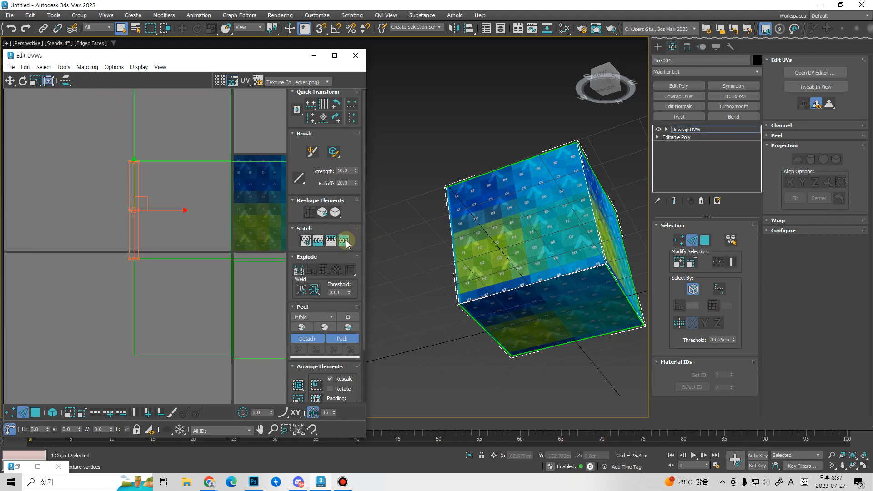
# - Mirror the left-side face's UVs horizontally and stitch them to the front face's left edge
pyautogui.press('3')
pyautogui.click(84, 230)
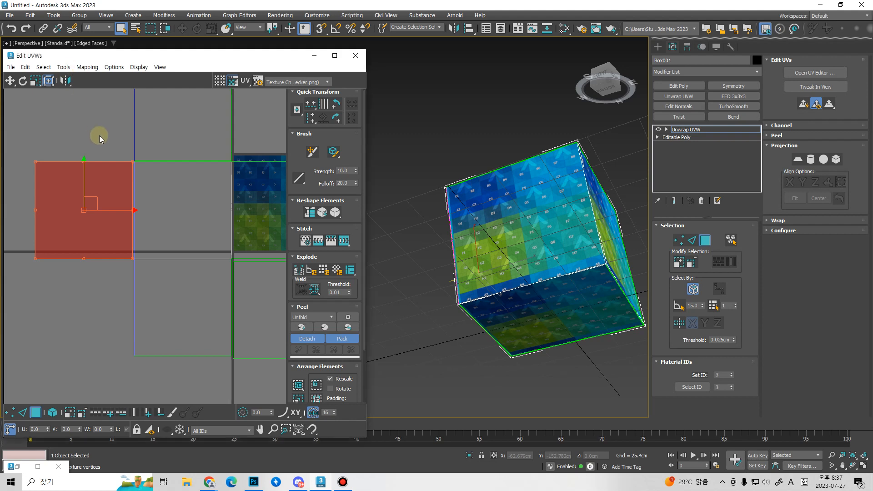
pyautogui.press('2')
pyautogui.click(136, 205)
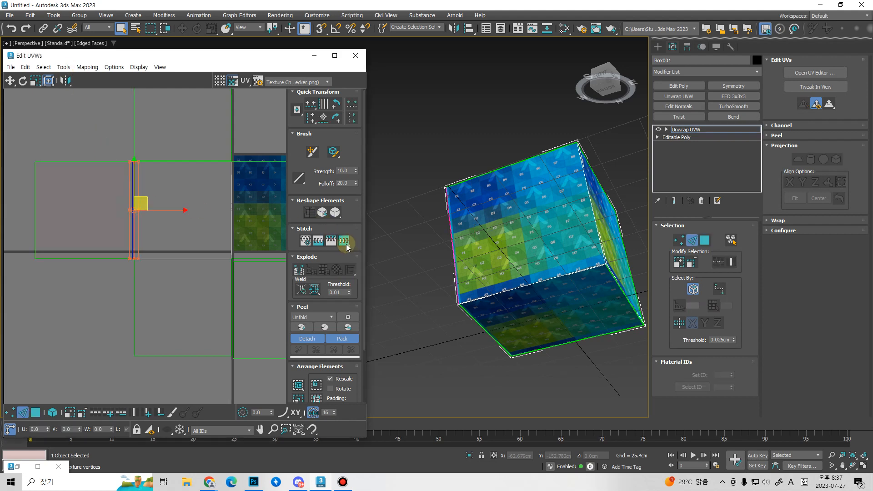
pyautogui.click(347, 245)
pyautogui.moveTo(196, 166); pyautogui.dragTo(157, 204, button='middle')
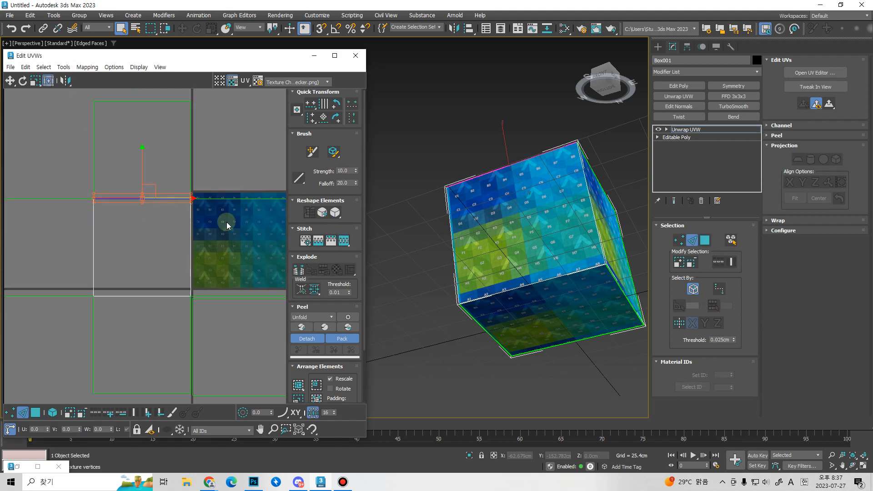
# - Select all of the box's UV faces and move the whole layout into the checker texture tile's quadrant
pyautogui.moveTo(225, 228); pyautogui.dragTo(201, 178, button='middle')
pyautogui.scroll(-4, 202, 179)
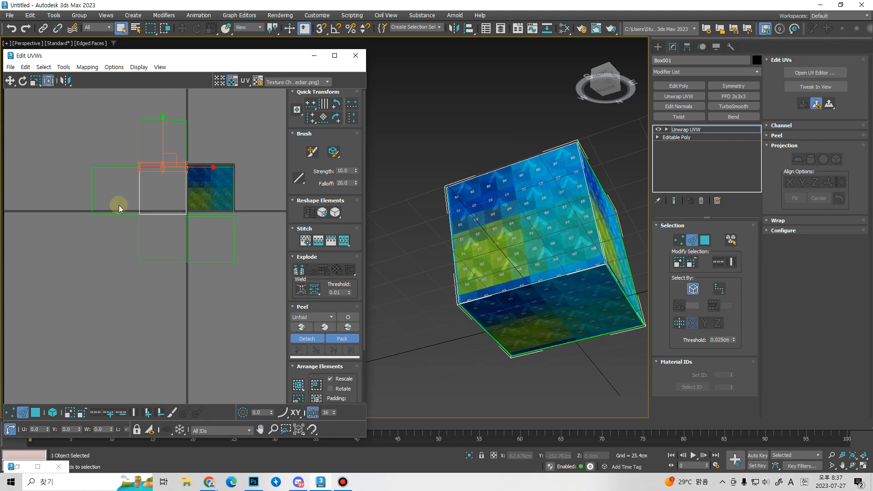
pyautogui.moveTo(226, 215); pyautogui.dragTo(194, 244, button='middle')
pyautogui.press('3')
pyautogui.moveTo(21, 337); pyautogui.dragTo(22, 337)
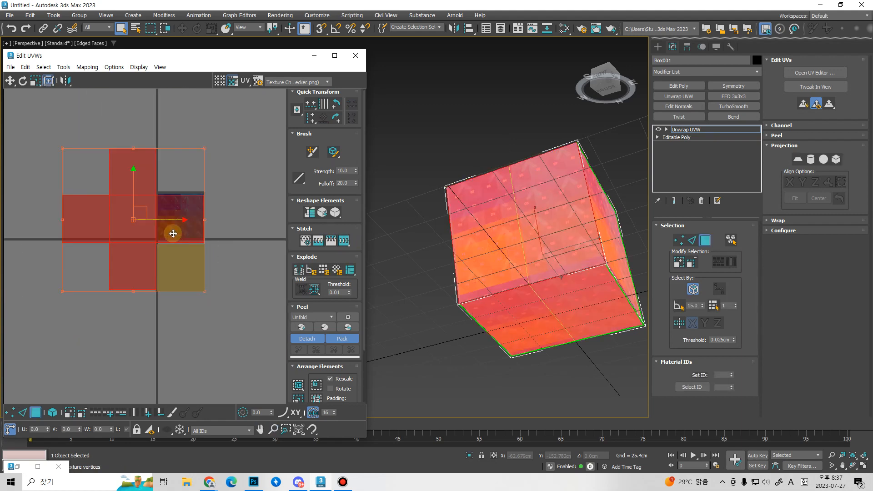
pyautogui.moveTo(143, 211); pyautogui.dragTo(245, 158)
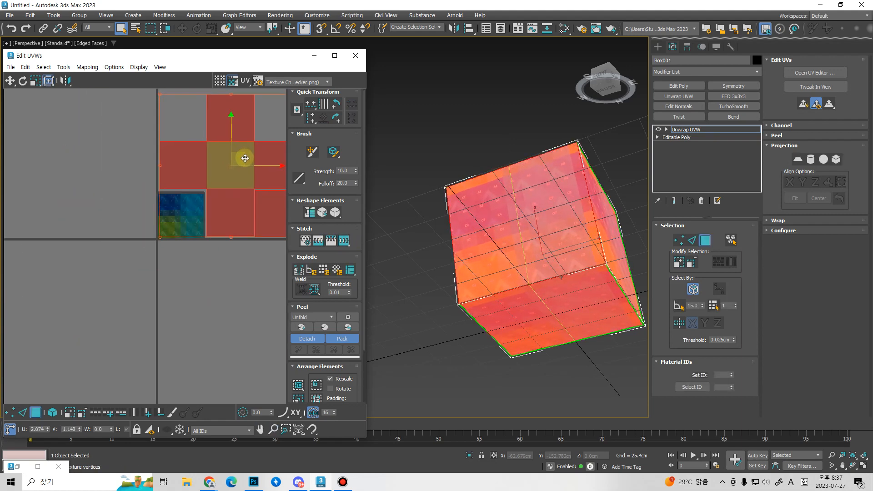
# - Scale the whole UV layout down proportionally and adjust its position and size to fill the checker texture tile
pyautogui.moveTo(246, 187); pyautogui.dragTo(167, 226, button='middle')
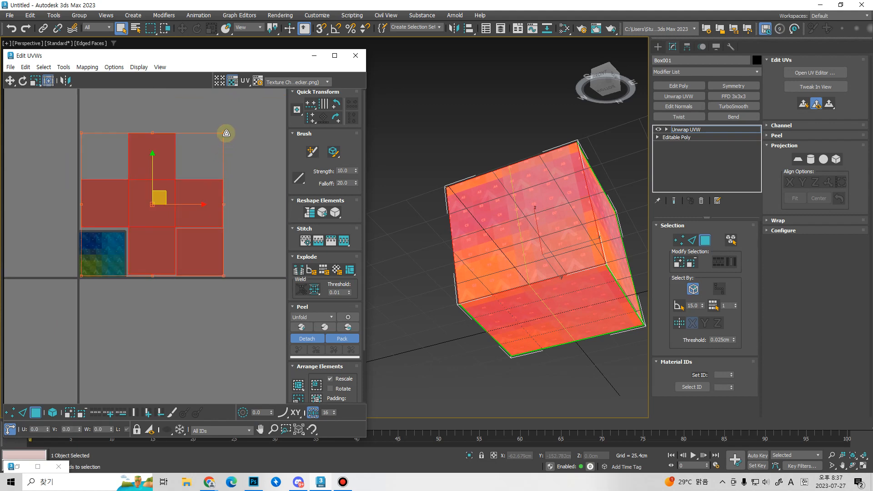
pyautogui.moveTo(226, 133); pyautogui.dragTo(125, 275)
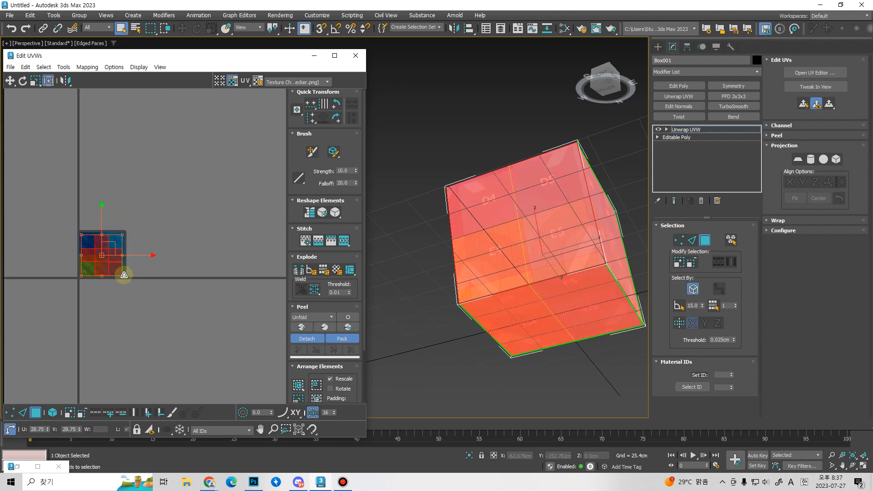
pyautogui.scroll(10, 123, 275)
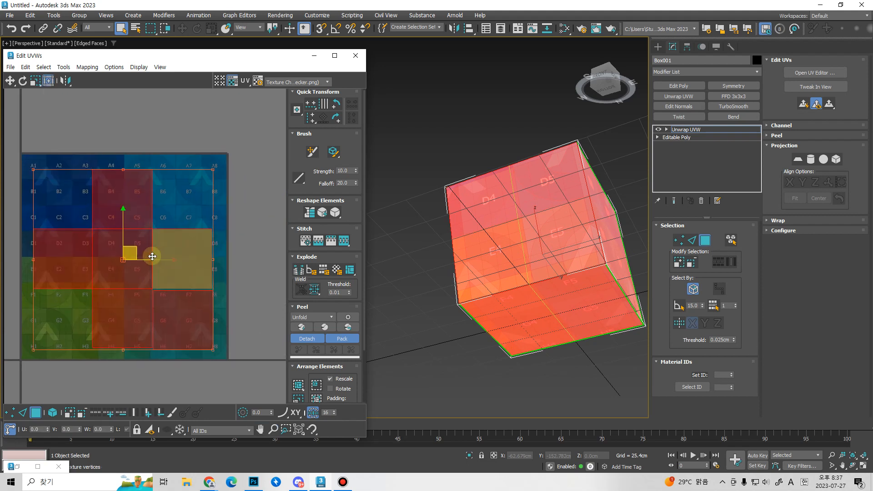
pyautogui.moveTo(130, 253); pyautogui.dragTo(124, 258)
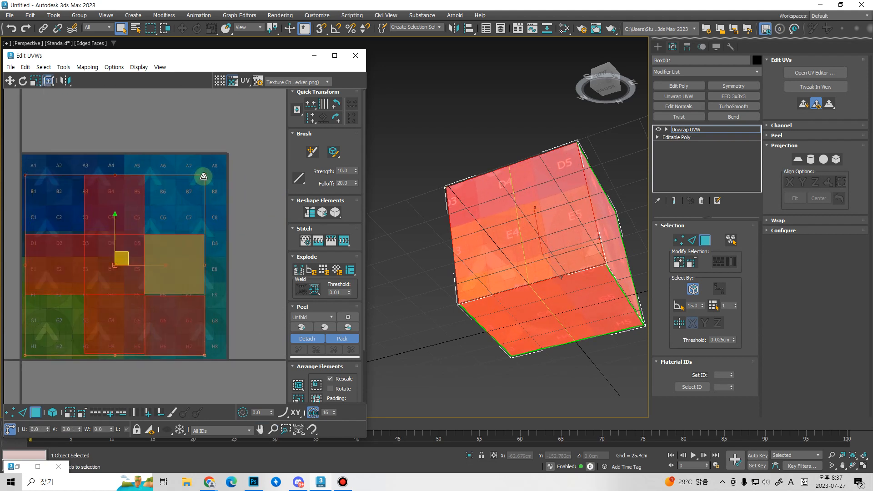
pyautogui.moveTo(204, 176); pyautogui.dragTo(223, 169)
pyautogui.moveTo(240, 188); pyautogui.dragTo(251, 185, button='middle')
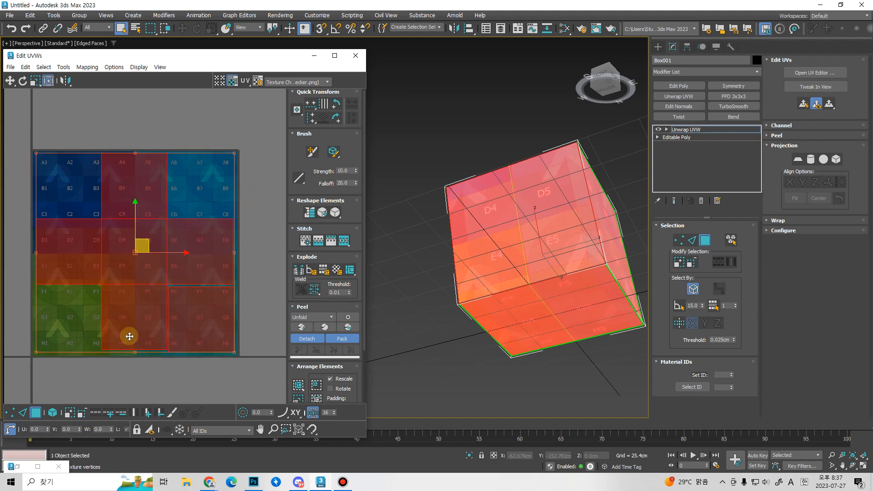
# - Nudge the detached face's UVs into the texture tile's lower-right corner, leaving a small gap to the cross
pyautogui.click(255, 290)
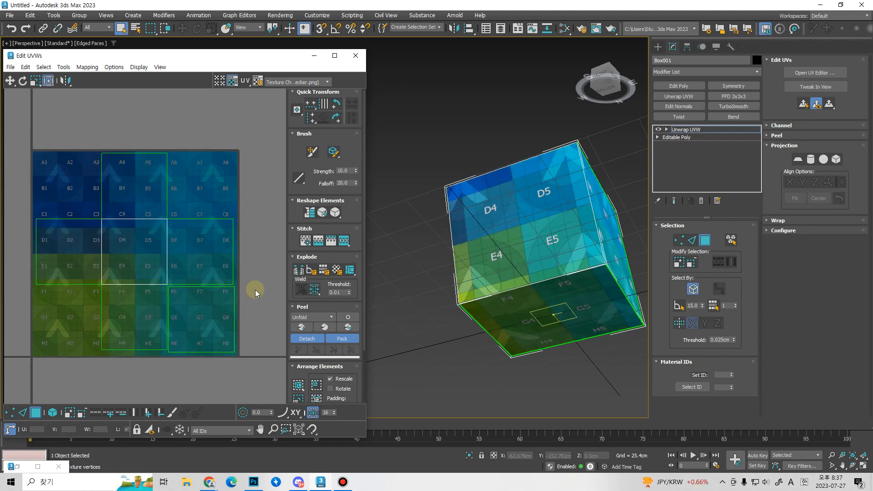
pyautogui.click(232, 300)
pyautogui.moveTo(214, 311); pyautogui.dragTo(218, 312)
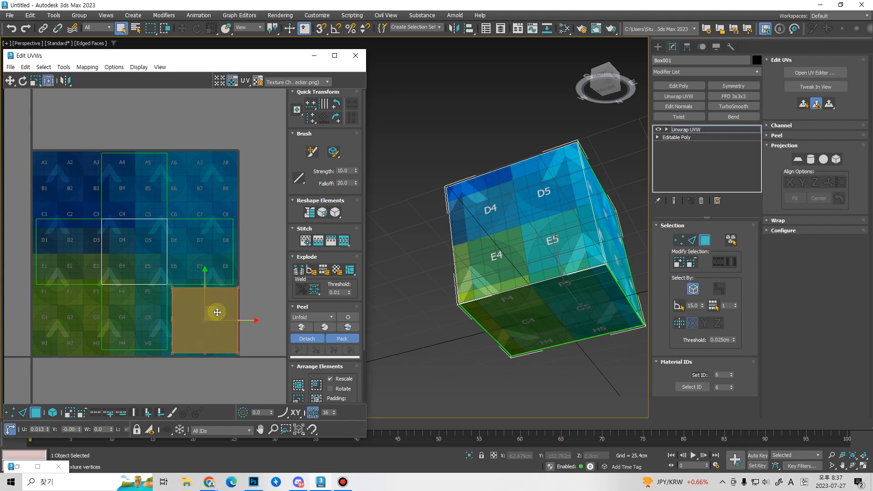
pyautogui.click(255, 293)
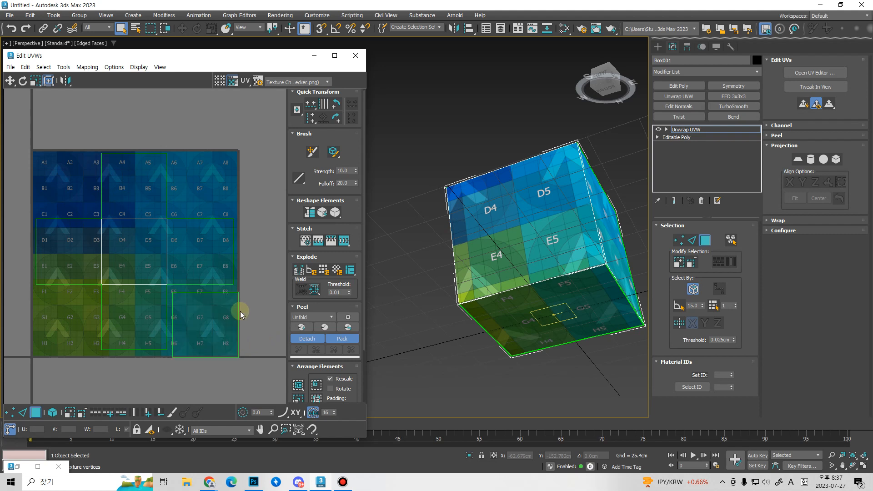
pyautogui.click(213, 327)
pyautogui.moveTo(218, 317); pyautogui.dragTo(217, 315)
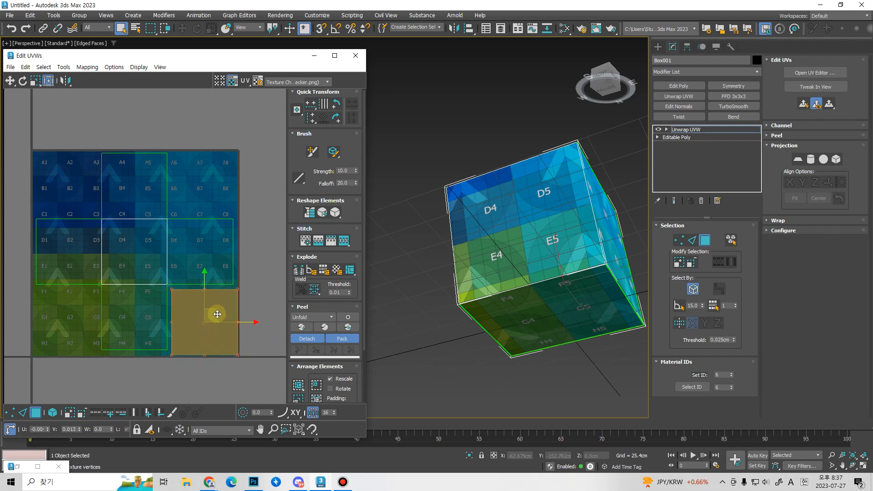
pyautogui.click(257, 331)
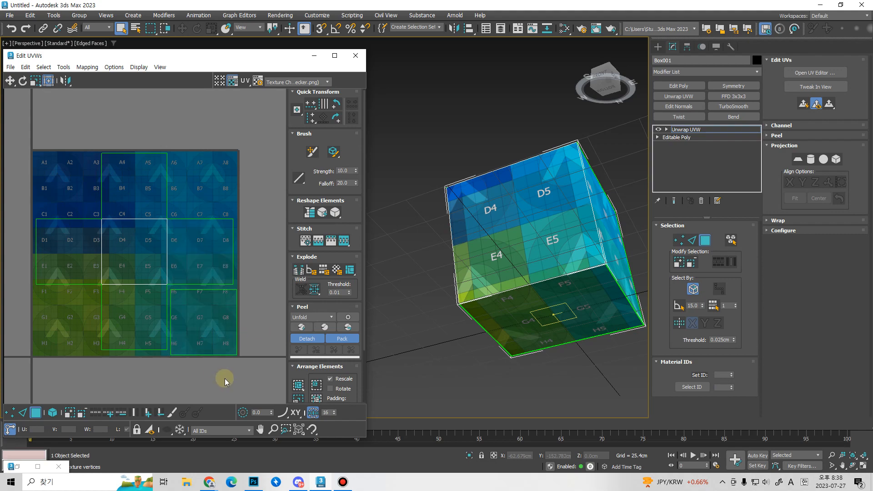
# - Switch to Chrome, search Google Images for "보글보글", and open the orange-bordered Bubble Bobble gameplay screenshot
pyautogui.click(206, 482)
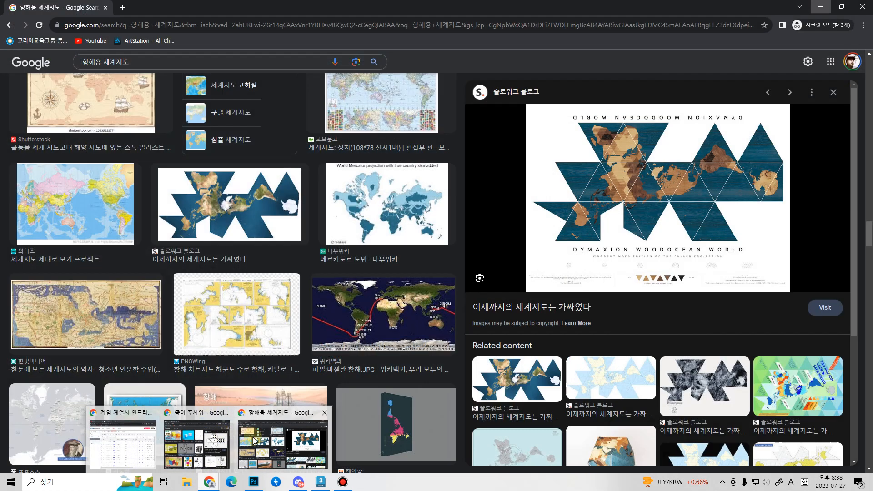
pyautogui.click(264, 437)
pyautogui.moveTo(176, 65); pyautogui.dragTo(10, 68)
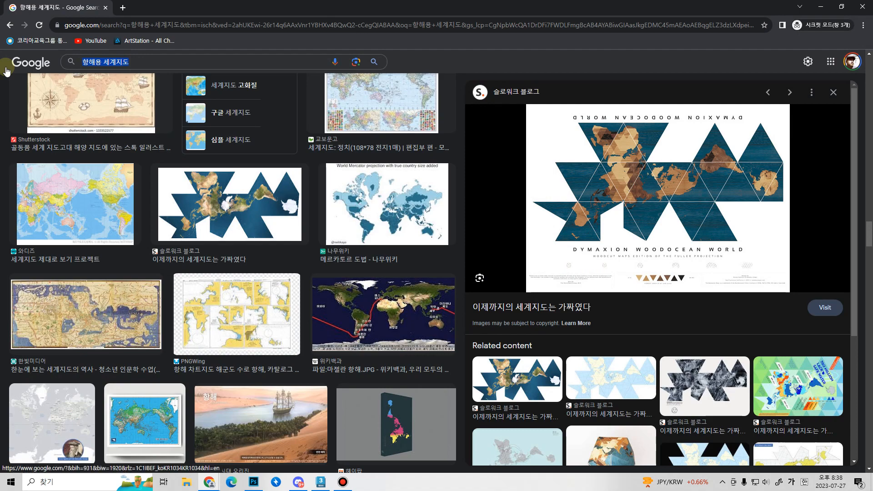
pyautogui.write('보글보글')
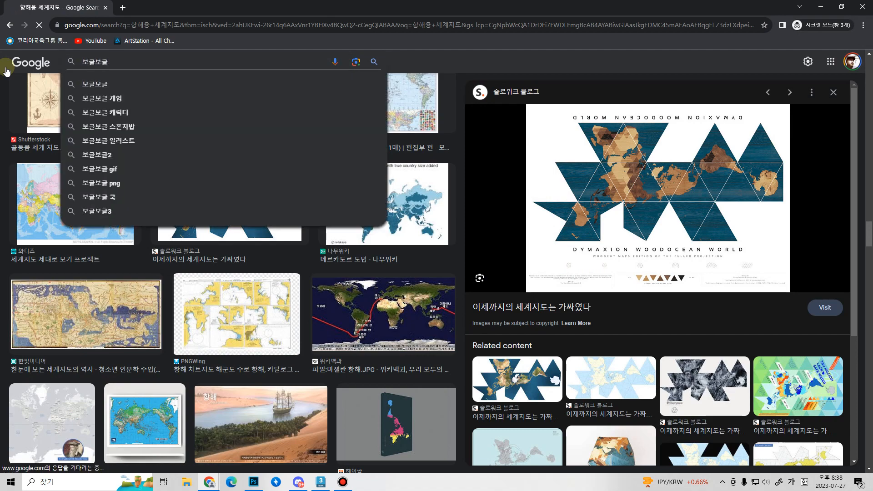
pyautogui.press('Return')
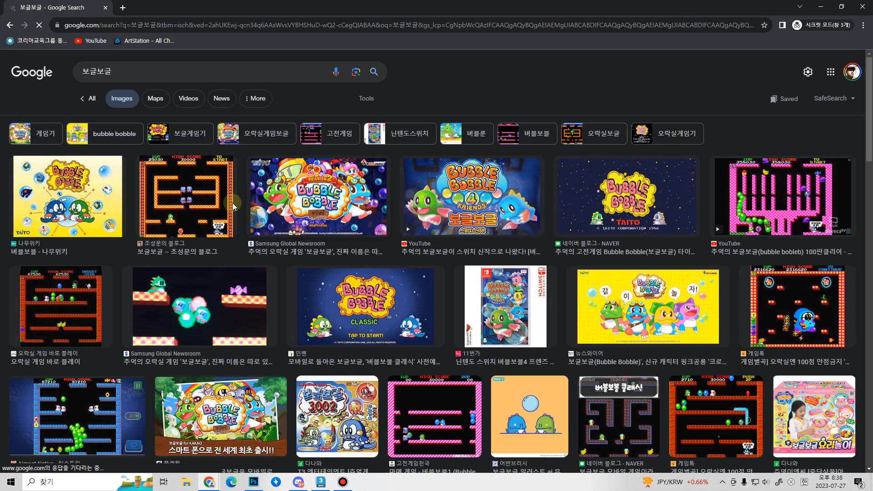
pyautogui.click(200, 204)
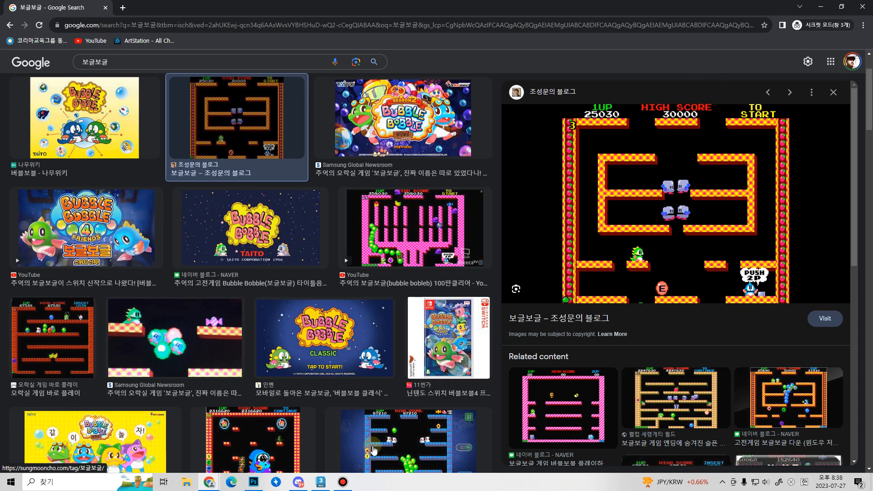
# - Return to 3ds Max and fine-tune the positions of the detached face and the cross-shaped shell inside the texture tile
pyautogui.click(320, 483)
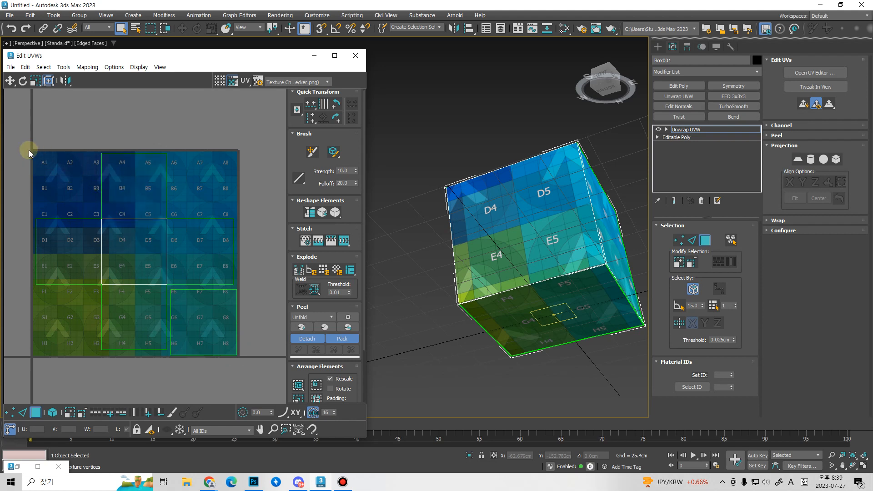
pyautogui.click(211, 314)
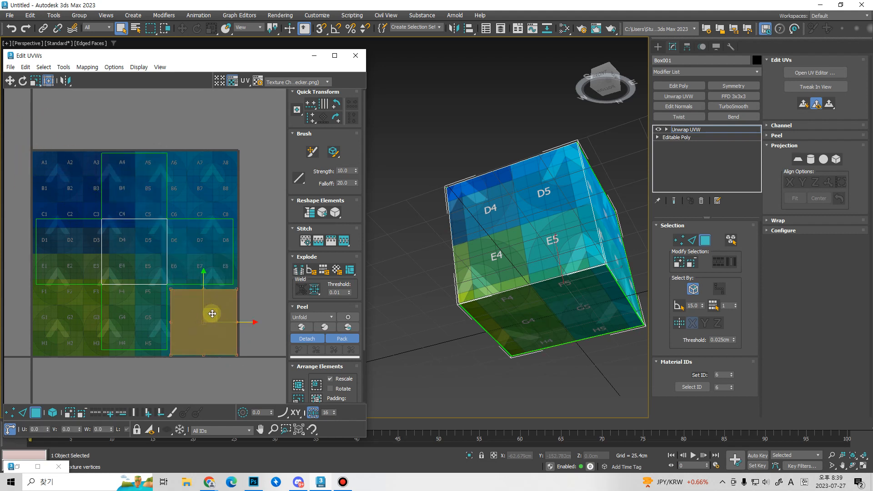
pyautogui.moveTo(211, 313); pyautogui.dragTo(211, 312)
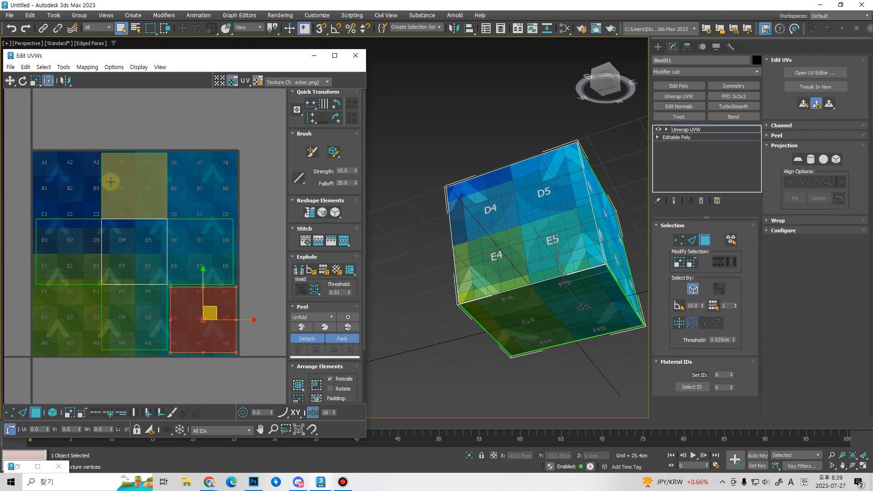
pyautogui.moveTo(152, 281); pyautogui.dragTo(169, 294)
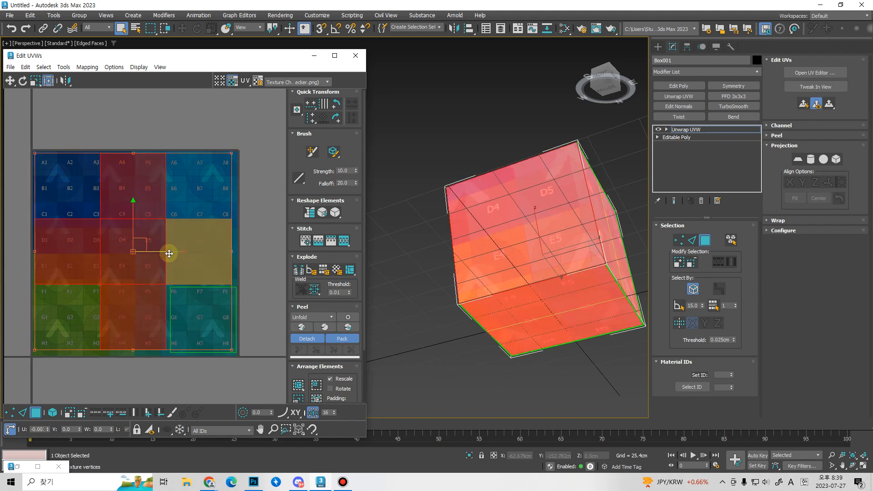
pyautogui.click(208, 299)
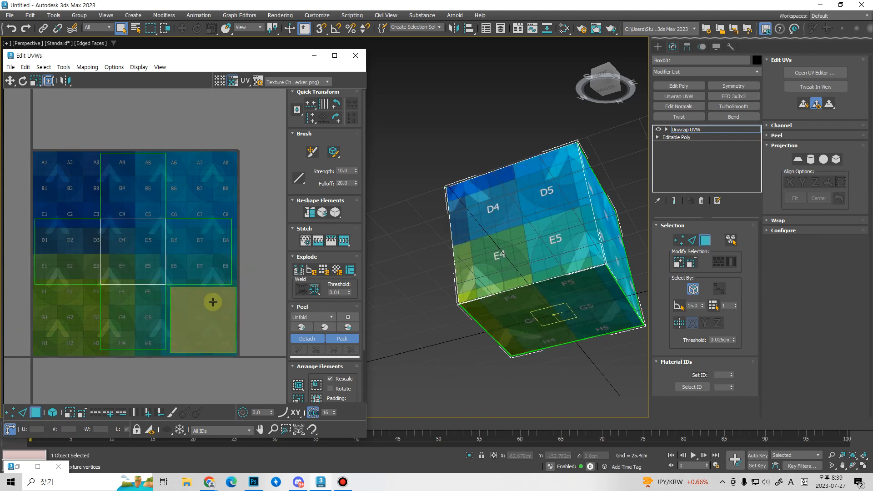
pyautogui.moveTo(208, 309); pyautogui.dragTo(206, 310)
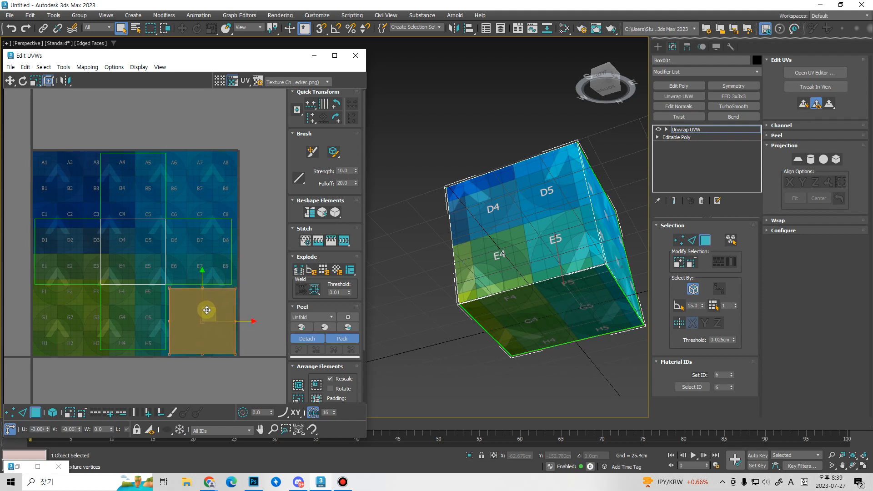
pyautogui.click(256, 285)
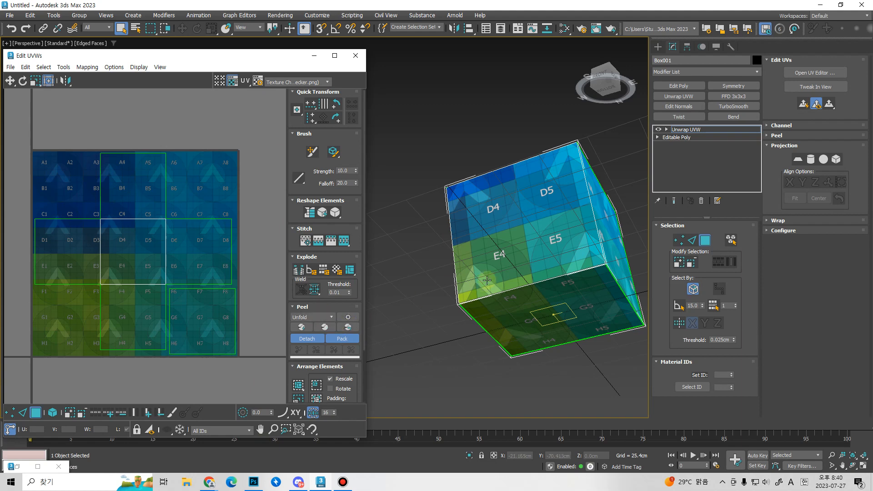
# - Open the Render UVW Template settings and place the dialog beside the UV editor
pyautogui.moveTo(538, 273); pyautogui.dragTo(516, 312, button='middle')
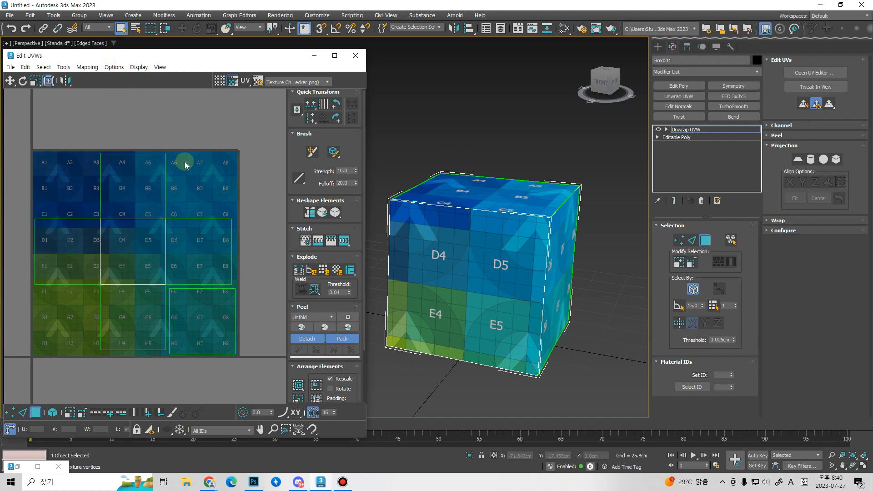
pyautogui.click(64, 66)
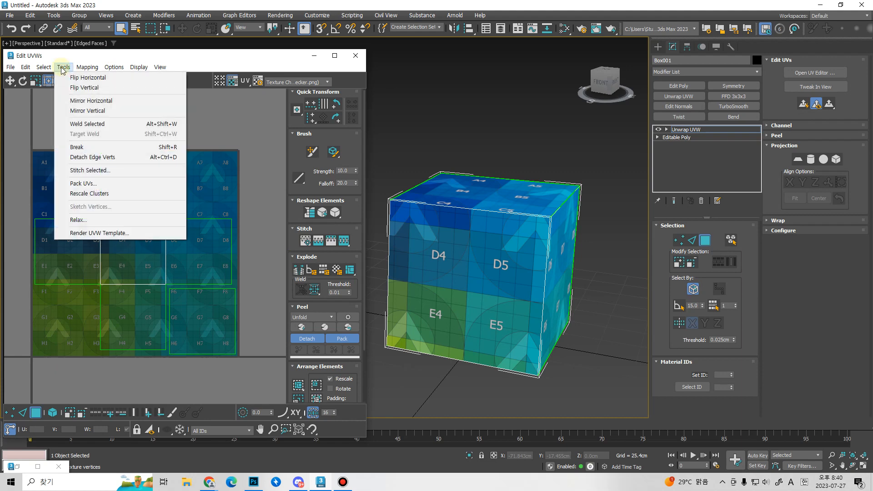
pyautogui.click(89, 233)
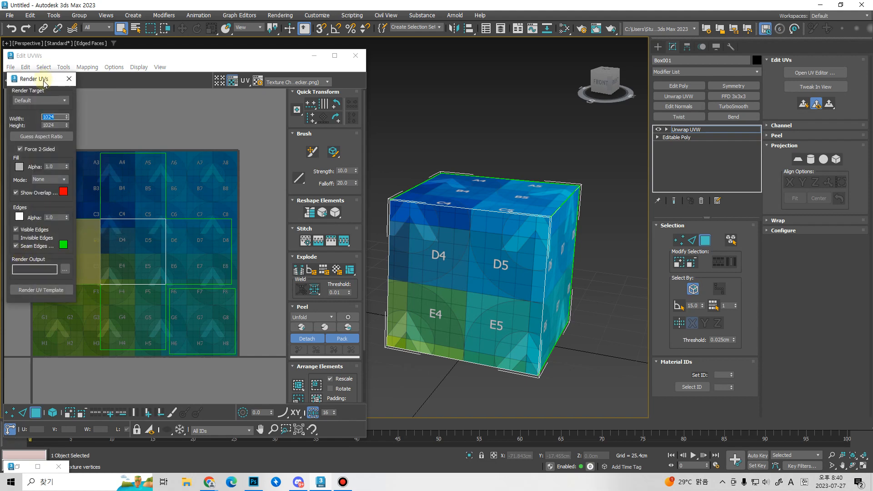
pyautogui.moveTo(44, 82); pyautogui.dragTo(407, 59)
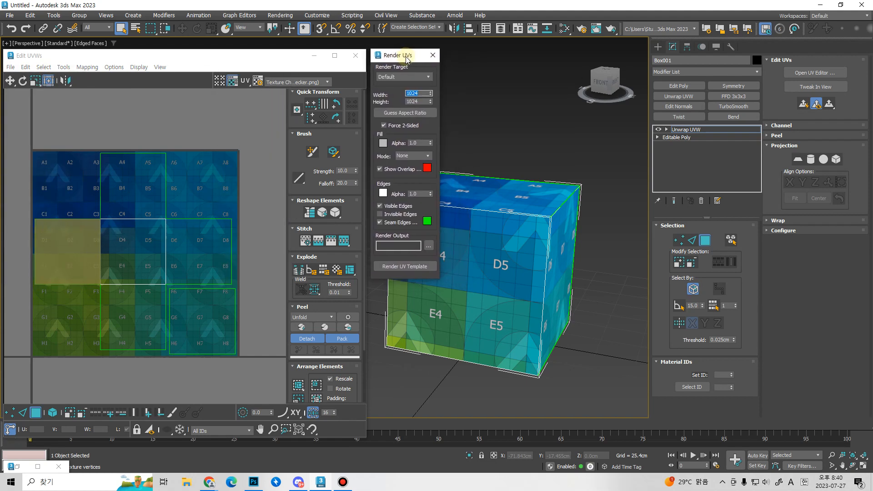
# - Move the detached face's UVs upward so they overlap the right arm of the cross
pyautogui.click(238, 308)
pyautogui.click(212, 321)
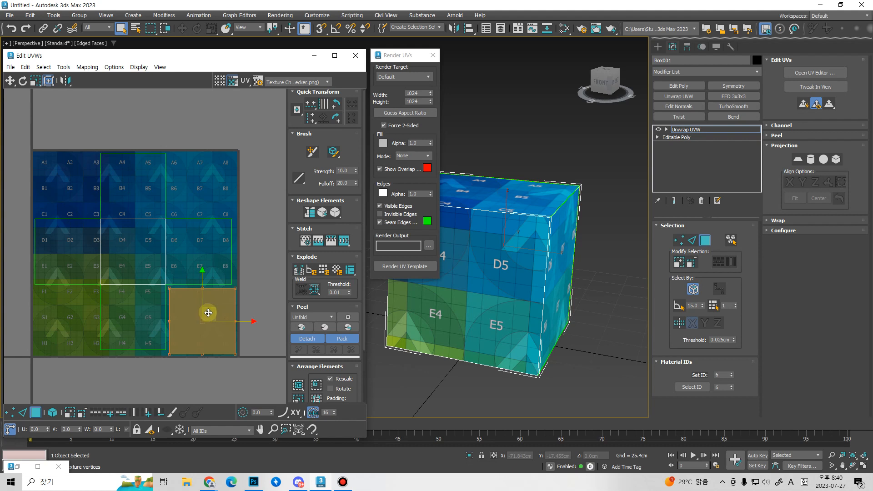
pyautogui.moveTo(208, 313); pyautogui.dragTo(207, 297)
pyautogui.click(266, 280)
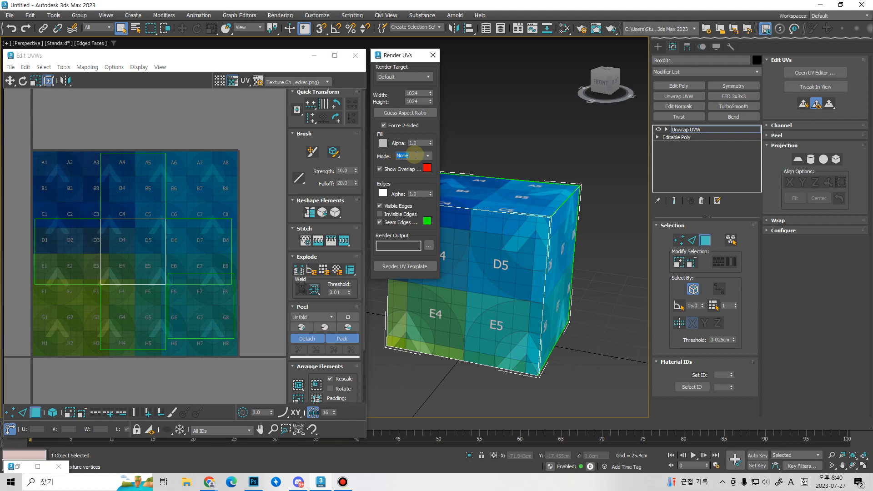
# - Set the UV template's fill mode to Solid, render the template, and bring the rendered map fully into view
pyautogui.click(425, 156)
pyautogui.click(423, 170)
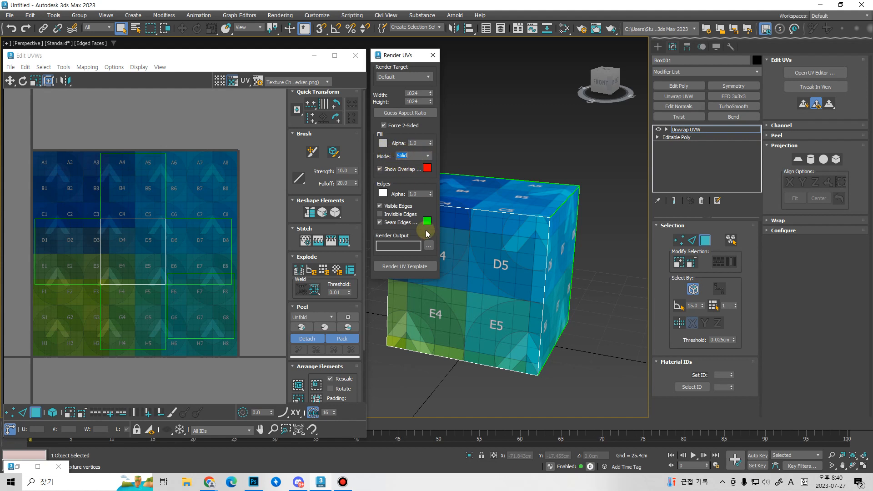
pyautogui.click(407, 266)
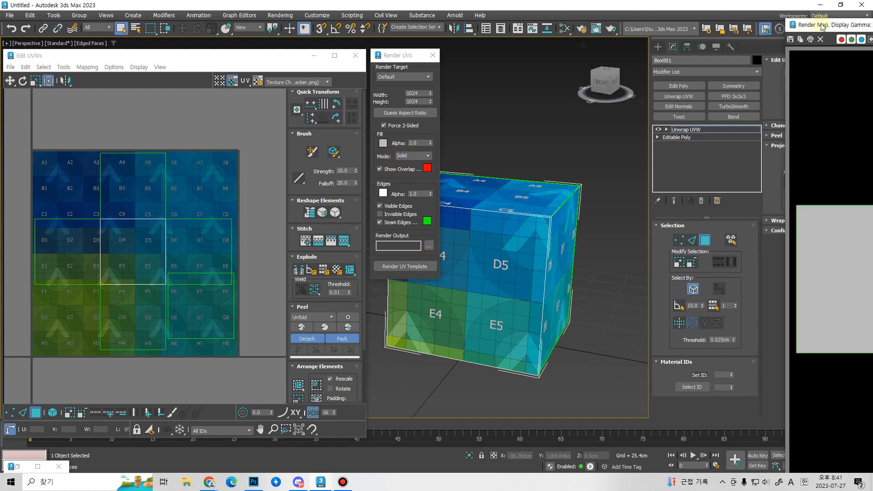
pyautogui.moveTo(822, 26); pyautogui.dragTo(403, 22)
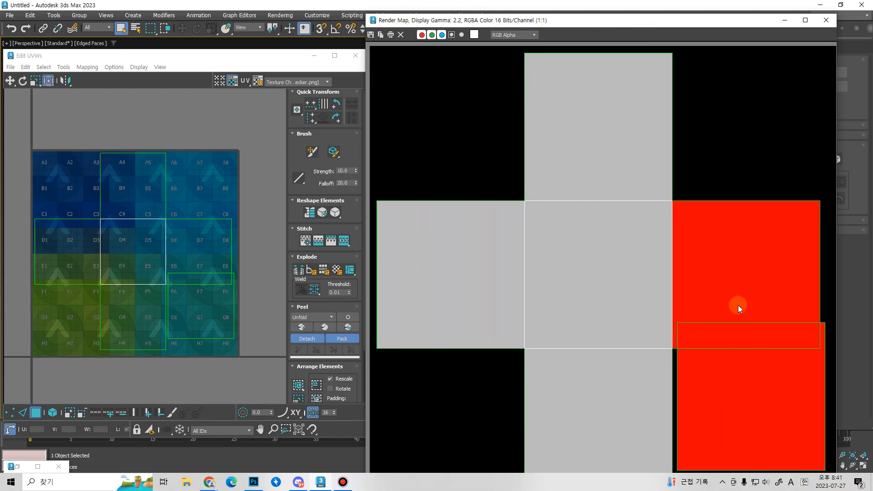
# - Close the rendered map and move the detached face's UVs back down, clear of the cross's right arm
pyautogui.click(826, 20)
pyautogui.moveTo(203, 304); pyautogui.dragTo(204, 318)
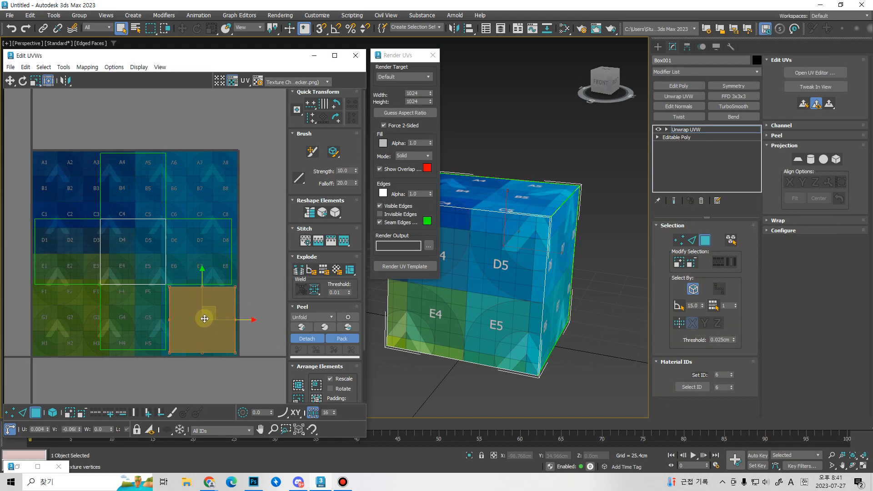
# - Render the UV template again, bring the rendered map into view to check for overlaps, and close it
pyautogui.click(405, 266)
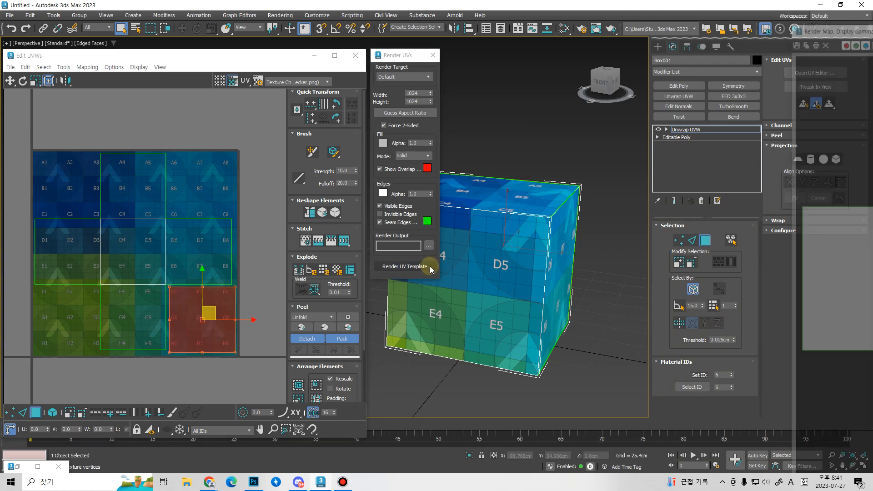
pyautogui.moveTo(827, 26); pyautogui.dragTo(263, 26)
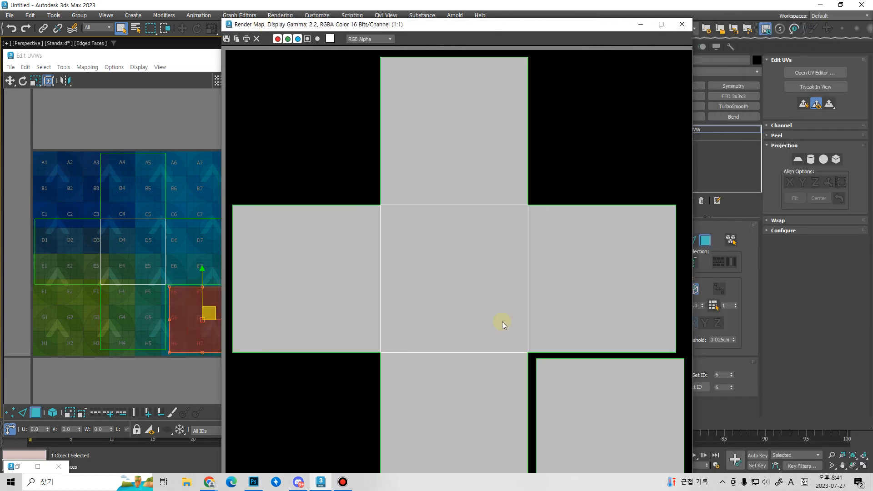
pyautogui.click(681, 24)
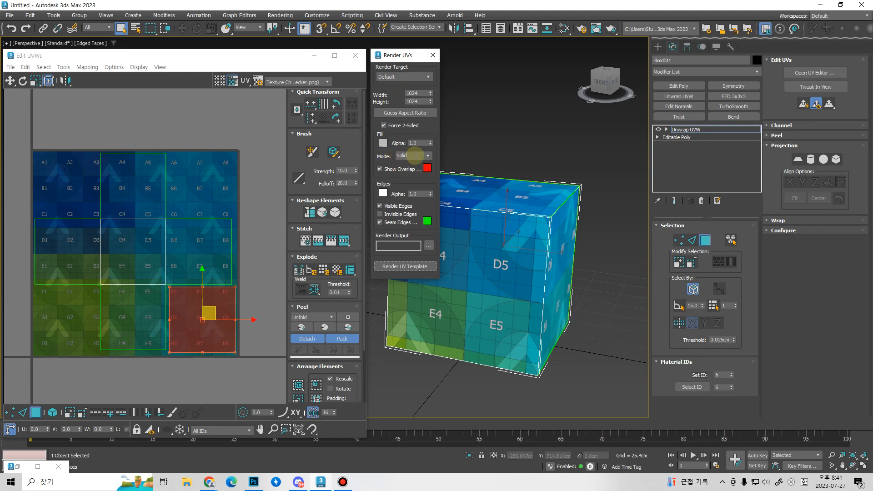
# - Set the UV template's fill mode to None and go over its width and height values
pyautogui.click(425, 156)
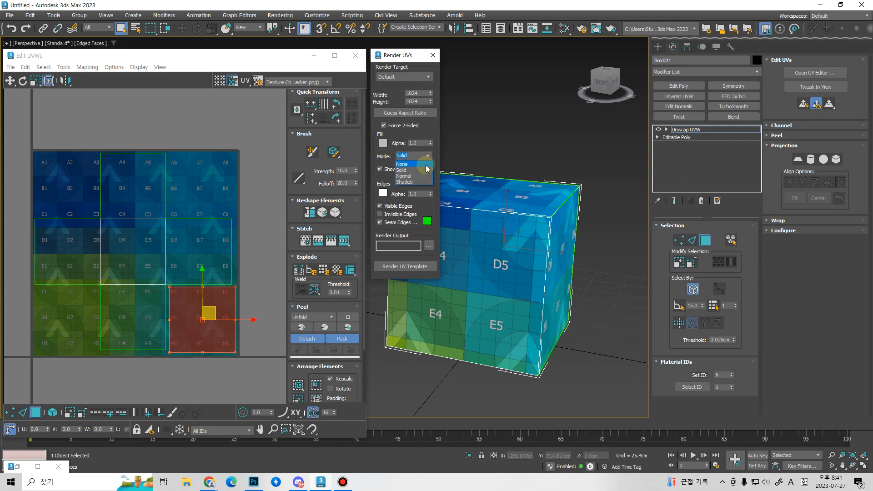
pyautogui.click(407, 164)
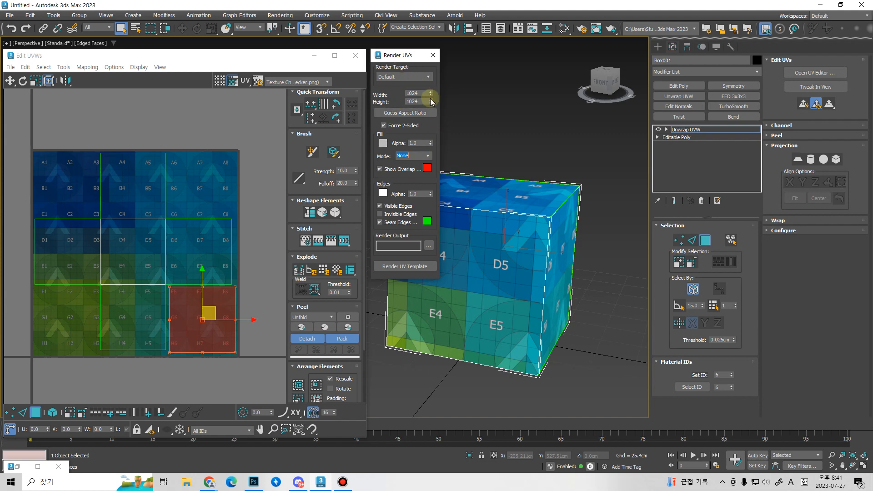
pyautogui.doubleClick(414, 93)
pyautogui.doubleClick(417, 101)
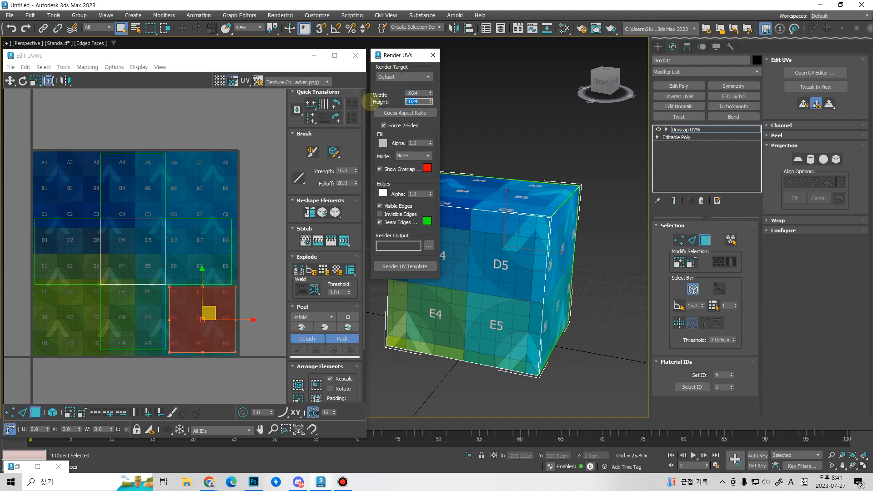
pyautogui.doubleClick(417, 92)
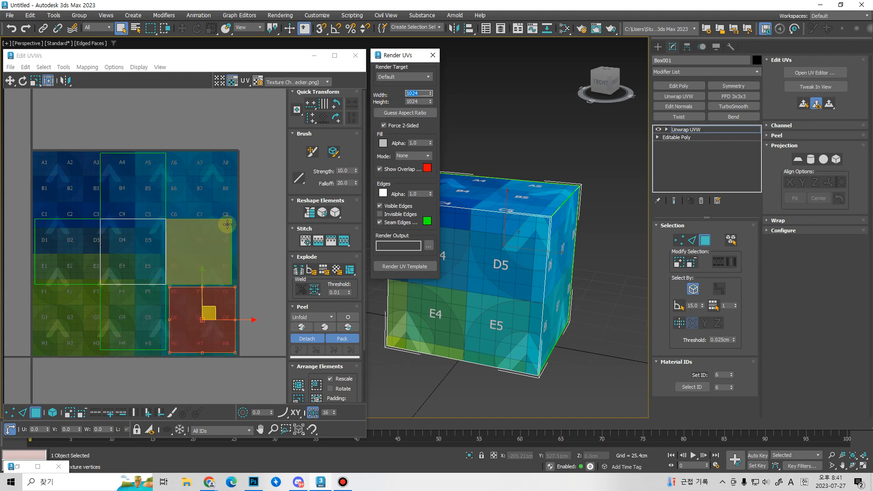
# - Deselect the detached face in the UV editor and highlight the template's height value
pyautogui.moveTo(239, 227); pyautogui.dragTo(249, 224, button='middle')
pyautogui.click(249, 247)
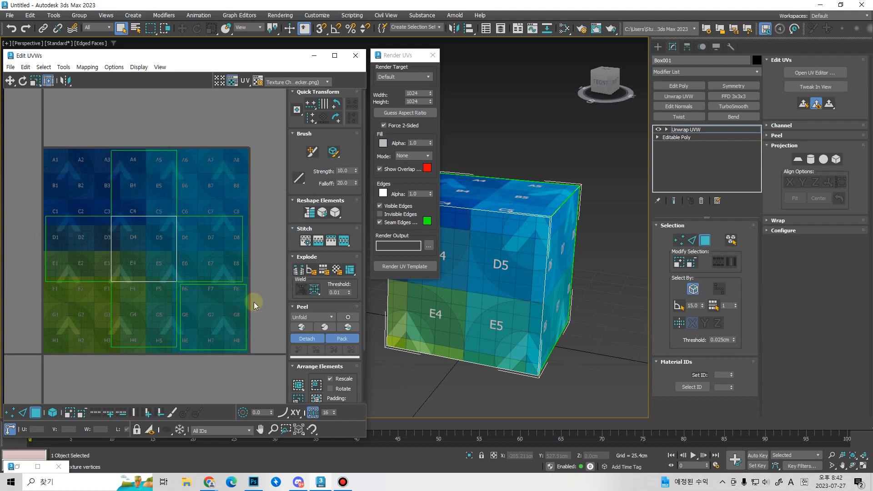
pyautogui.click(207, 219)
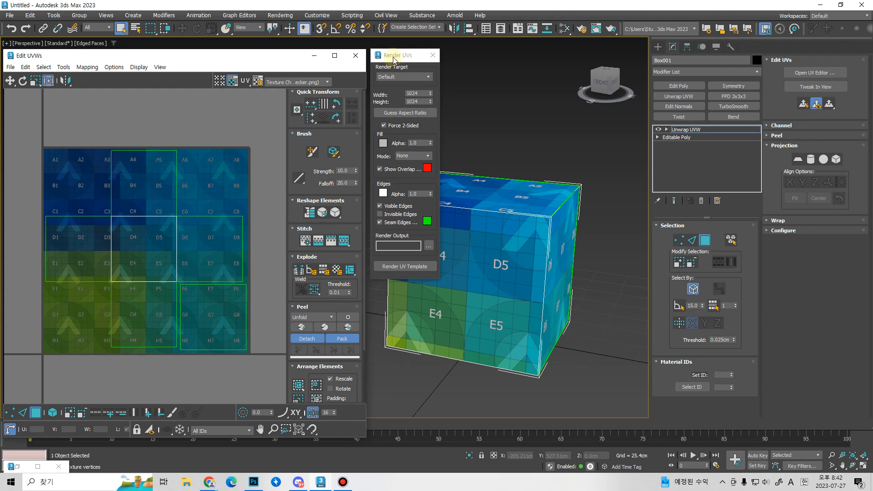
pyautogui.moveTo(397, 58)
pyautogui.mouseDown()
pyautogui.moveTo(409, 56)
pyautogui.moveTo(396, 61)
pyautogui.mouseUp()
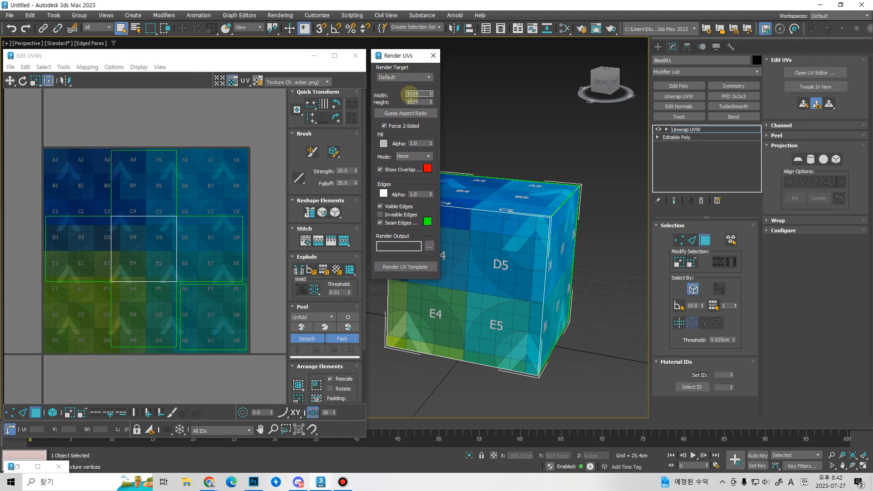
pyautogui.click(400, 102)
pyautogui.moveTo(401, 104); pyautogui.dragTo(337, 104)
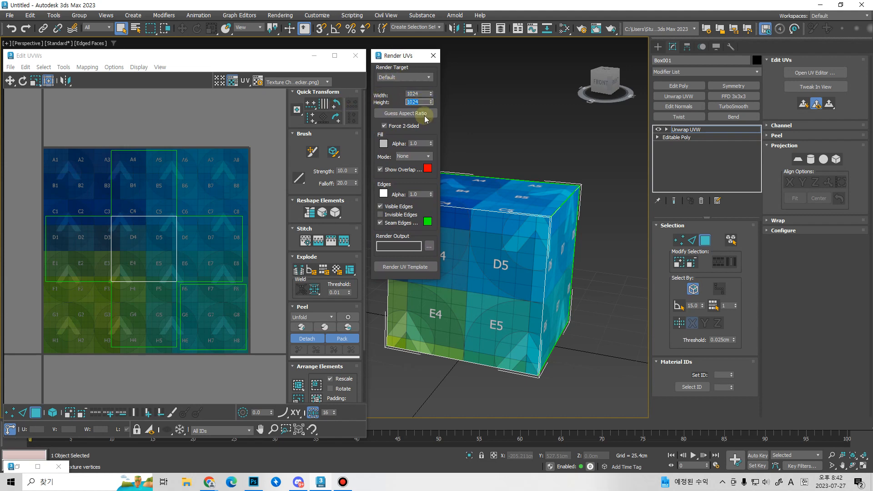
# - Switch to Photoshop, clear the old sketches from the canvas, and handwrite 512, 1024 and 2048 in a row
pyautogui.click(254, 482)
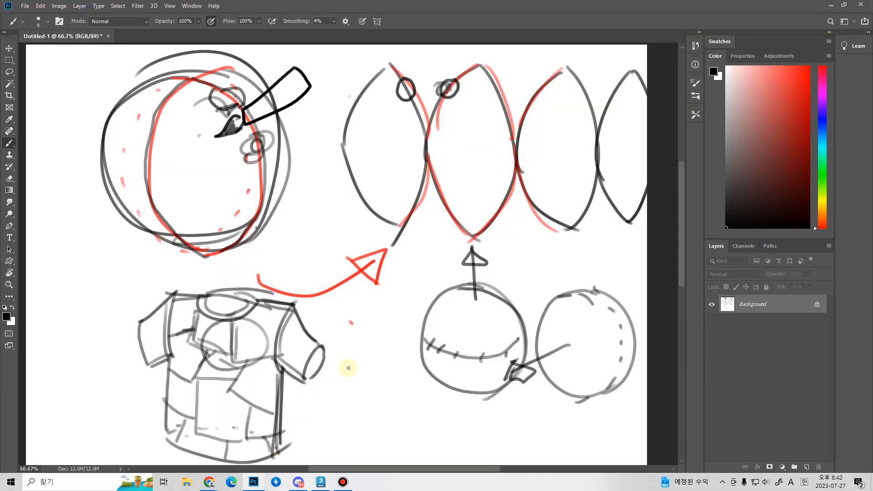
pyautogui.hotkey('ctrl', 'Delete')
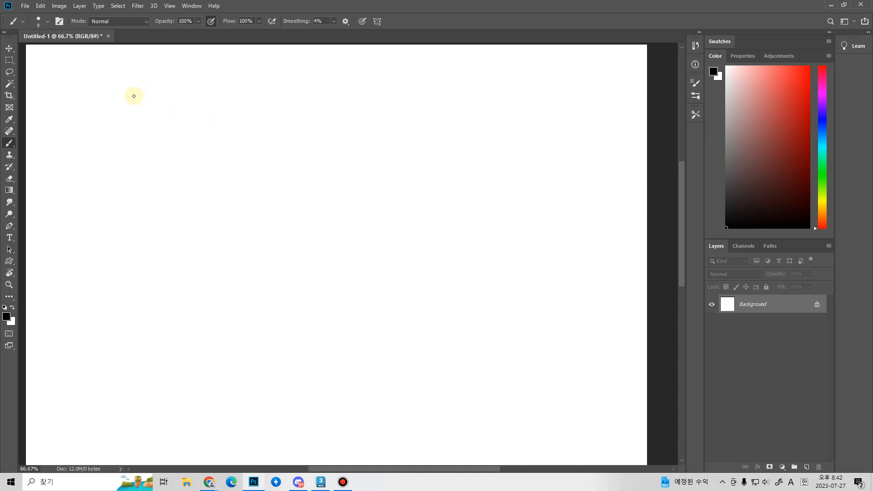
pyautogui.moveTo(117, 102); pyautogui.dragTo(132, 130)
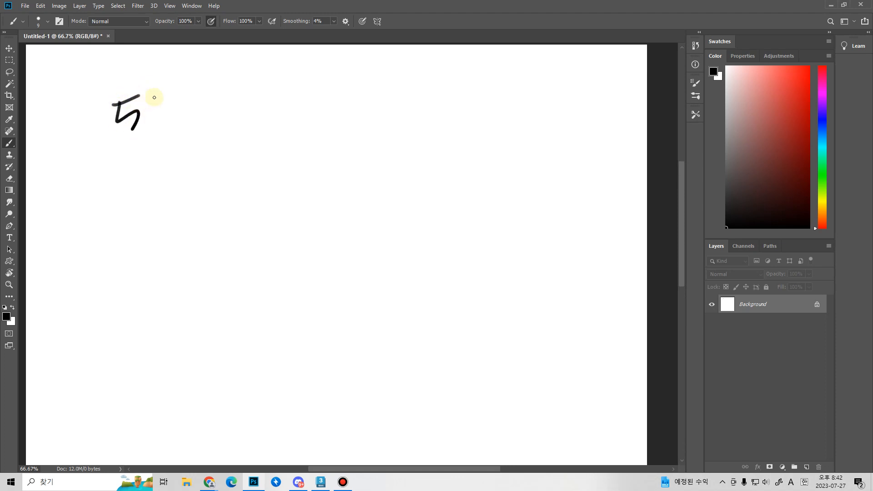
pyautogui.moveTo(154, 93)
pyautogui.mouseDown()
pyautogui.moveTo(150, 122)
pyautogui.moveTo(186, 117)
pyautogui.mouseUp()
pyautogui.moveTo(274, 94); pyautogui.dragTo(273, 118)
pyautogui.moveTo(291, 95)
pyautogui.mouseDown()
pyautogui.moveTo(292, 117)
pyautogui.moveTo(292, 96)
pyautogui.moveTo(341, 115)
pyautogui.moveTo(359, 105)
pyautogui.mouseUp()
pyautogui.moveTo(353, 93); pyautogui.dragTo(350, 119)
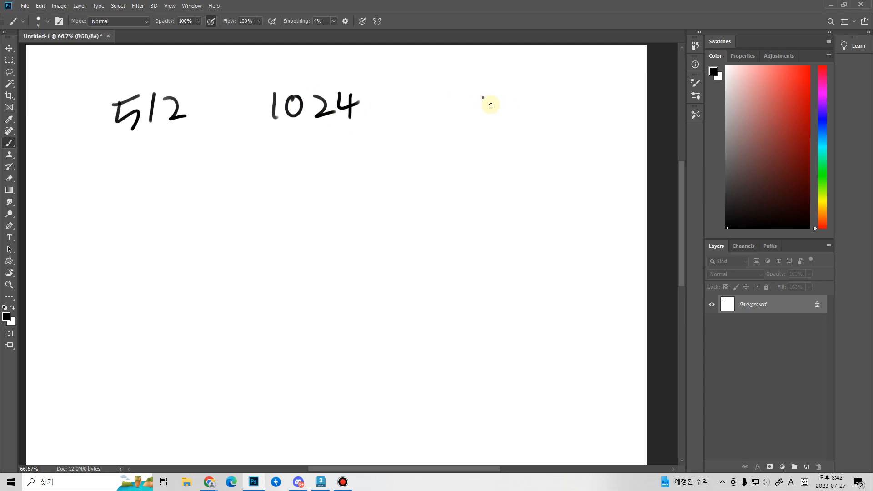
pyautogui.moveTo(491, 104)
pyautogui.mouseDown()
pyautogui.moveTo(506, 114)
pyautogui.moveTo(520, 96)
pyautogui.mouseUp()
pyautogui.moveTo(539, 90)
pyautogui.mouseDown()
pyautogui.moveTo(556, 102)
pyautogui.moveTo(546, 120)
pyautogui.mouseUp()
pyautogui.moveTo(561, 93); pyautogui.dragTo(565, 97)
# - Handwrite 4096 and 8192 in a second row beneath 512 and 1024
pyautogui.moveTo(107, 189)
pyautogui.mouseDown()
pyautogui.moveTo(129, 203)
pyautogui.moveTo(114, 225)
pyautogui.mouseUp()
pyautogui.moveTo(133, 207)
pyautogui.mouseDown()
pyautogui.moveTo(143, 193)
pyautogui.moveTo(135, 214)
pyautogui.mouseUp()
pyautogui.moveTo(169, 189)
pyautogui.mouseDown()
pyautogui.moveTo(172, 222)
pyautogui.moveTo(180, 209)
pyautogui.mouseUp()
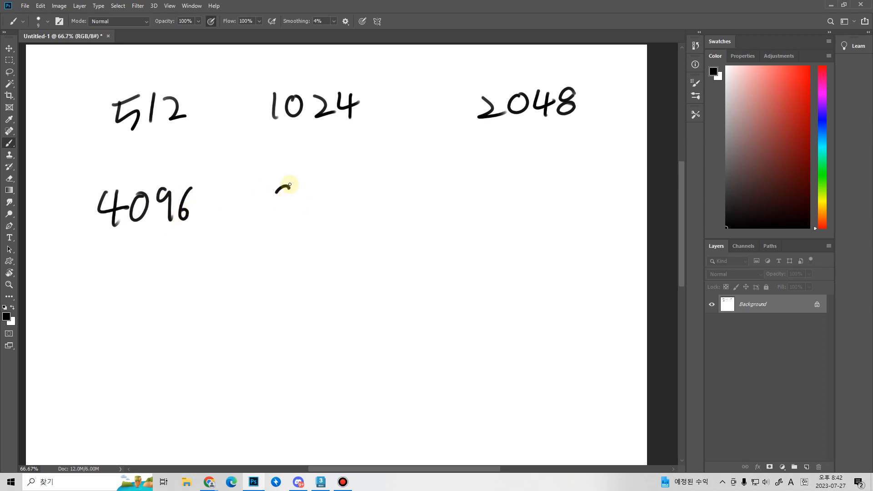
pyautogui.moveTo(290, 185)
pyautogui.mouseDown()
pyautogui.moveTo(292, 195)
pyautogui.moveTo(290, 187)
pyautogui.mouseUp()
pyautogui.moveTo(312, 183); pyautogui.dragTo(310, 221)
pyautogui.moveTo(334, 190); pyautogui.dragTo(336, 222)
pyautogui.moveTo(348, 192); pyautogui.dragTo(370, 211)
# - Brush two vertical lines and one horizontal line between the handwritten resolutions to separate them into cells
pyautogui.moveTo(397, 69); pyautogui.dragTo(408, 230)
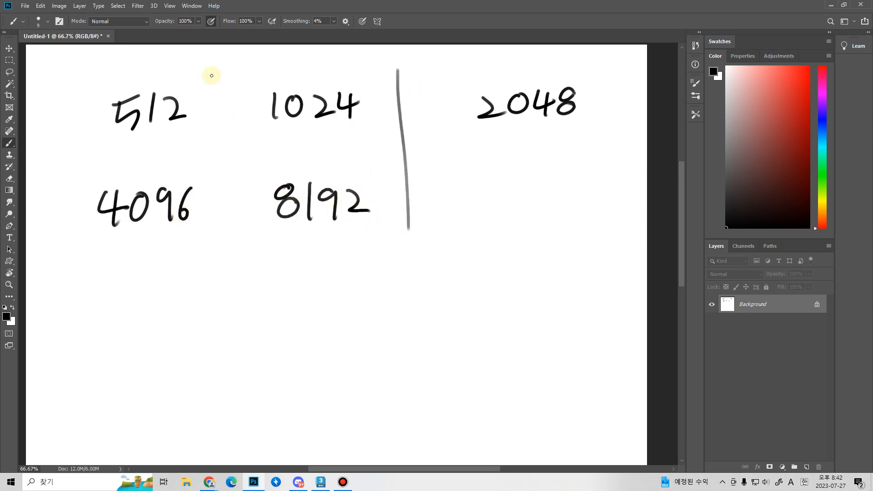
pyautogui.moveTo(212, 85); pyautogui.dragTo(227, 258)
pyautogui.moveTo(67, 134); pyautogui.dragTo(292, 144)
pyautogui.moveTo(520, 145); pyautogui.dragTo(580, 147)
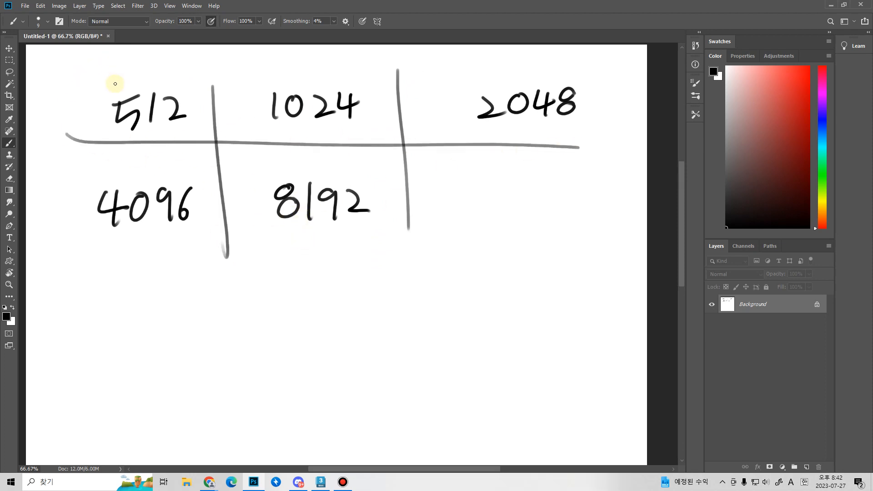
# - Add 256 and 128 with dividing strokes beside 512, and clear all the handwriting from the canvas
pyautogui.moveTo(138, 71); pyautogui.dragTo(76, 128)
pyautogui.moveTo(56, 94); pyautogui.dragTo(75, 91)
pyautogui.moveTo(75, 72)
pyautogui.mouseDown()
pyautogui.moveTo(84, 71)
pyautogui.moveTo(86, 85)
pyautogui.moveTo(107, 59)
pyautogui.mouseUp()
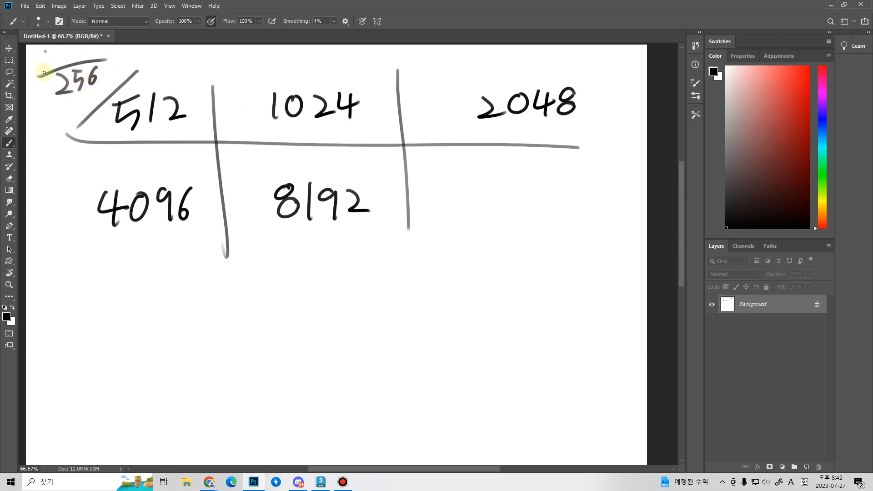
pyautogui.moveTo(45, 51); pyautogui.dragTo(42, 72)
pyautogui.moveTo(53, 53); pyautogui.dragTo(66, 61)
pyautogui.moveTo(72, 47)
pyautogui.mouseDown()
pyautogui.moveTo(70, 60)
pyautogui.moveTo(78, 57)
pyautogui.mouseUp()
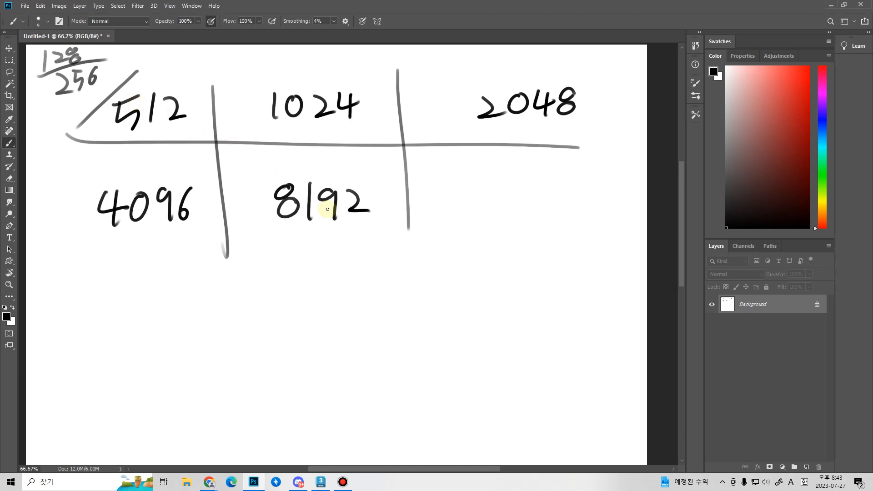
pyautogui.hotkey('ctrl', 'Delete')
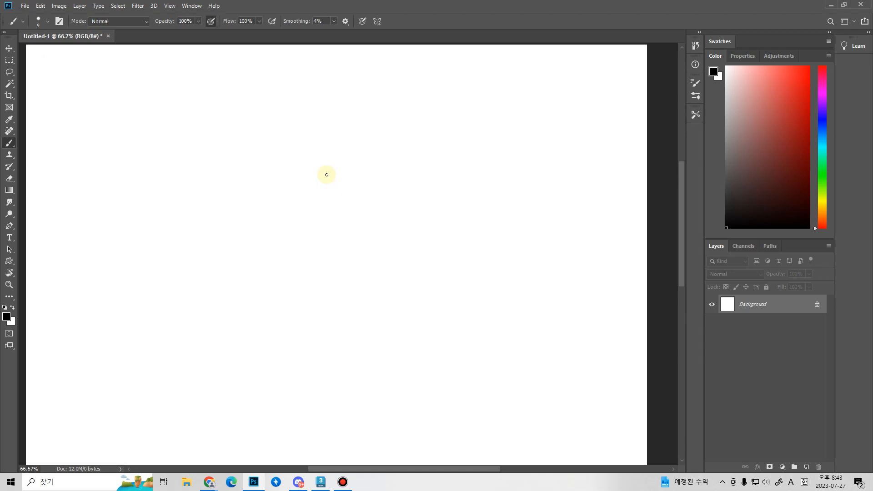
# - Switch back to 3ds Max, render the UV template with no fill, and bring the rendered map into view
pyautogui.click(320, 482)
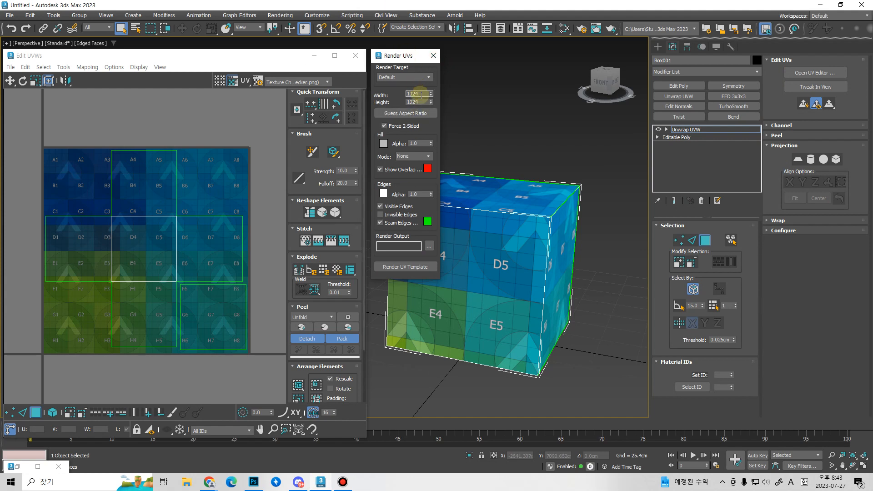
pyautogui.click(416, 269)
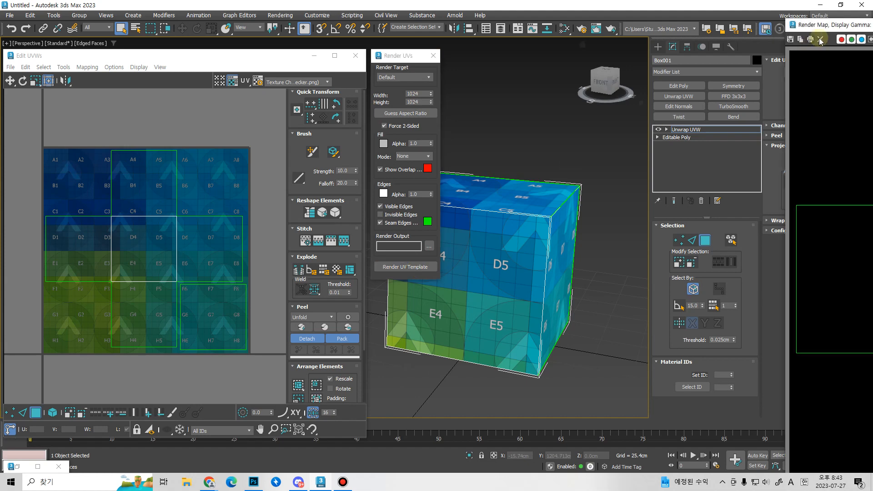
pyautogui.moveTo(823, 25); pyautogui.dragTo(237, 29)
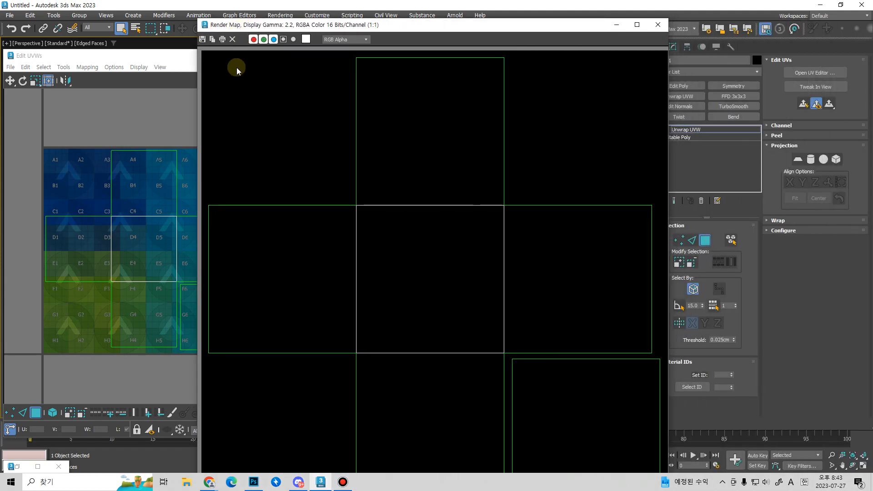
# - Start saving the rendered map, and create and open a new folder named 230727_Dice inside the sdg folder on drive E
pyautogui.click(202, 40)
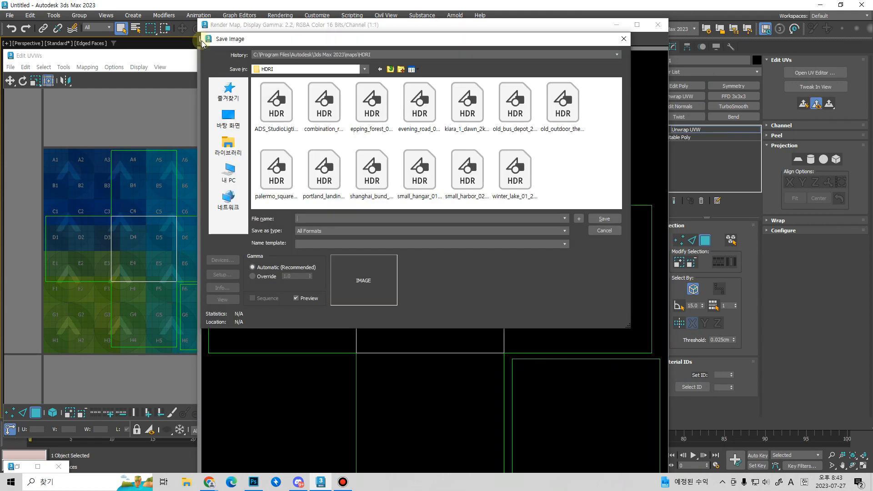
pyautogui.click(229, 173)
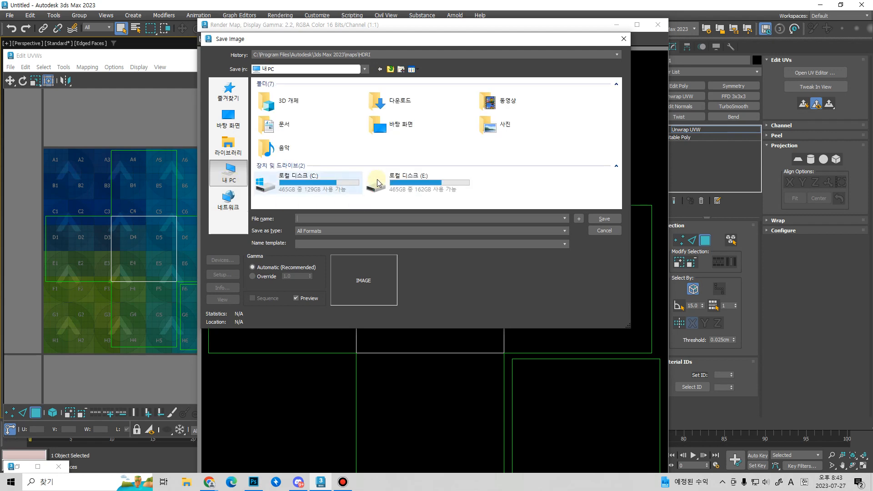
pyautogui.doubleClick(420, 186)
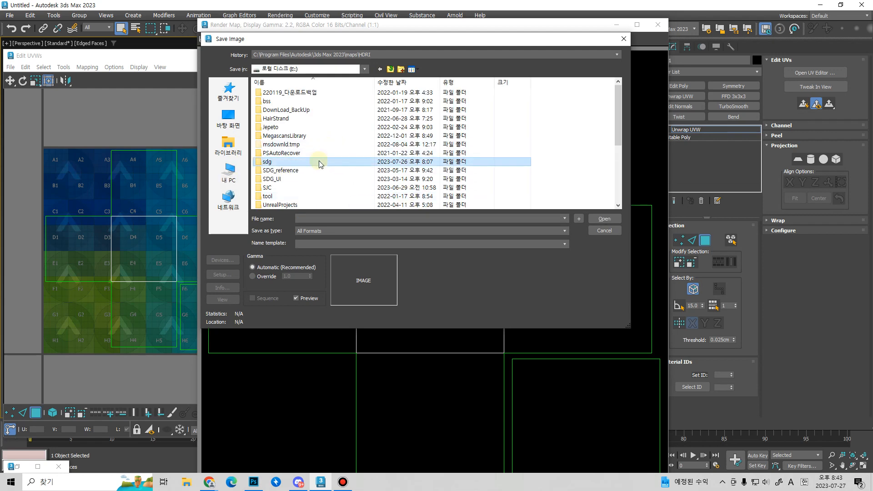
pyautogui.doubleClick(321, 162)
pyautogui.rightClick(597, 138)
pyautogui.click(607, 143)
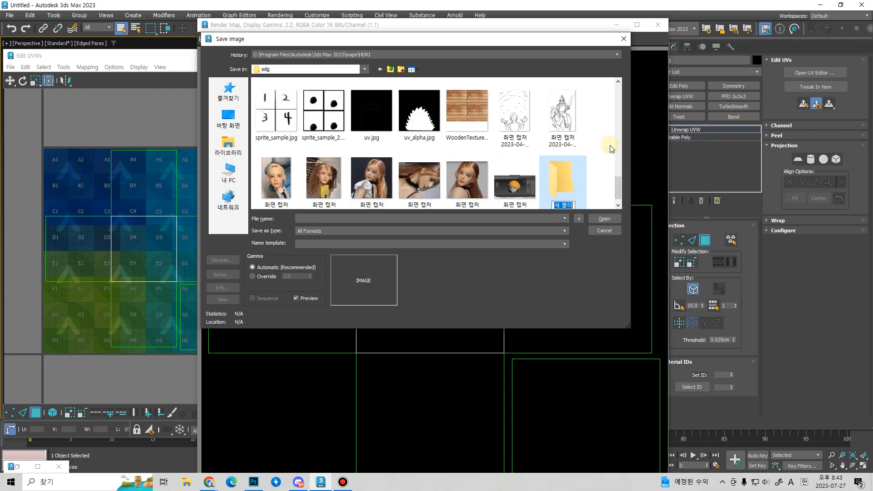
pyautogui.write('23070')
pyautogui.write('7_D')
pyautogui.write('ice')
pyautogui.press('Return')
pyautogui.press('Return')
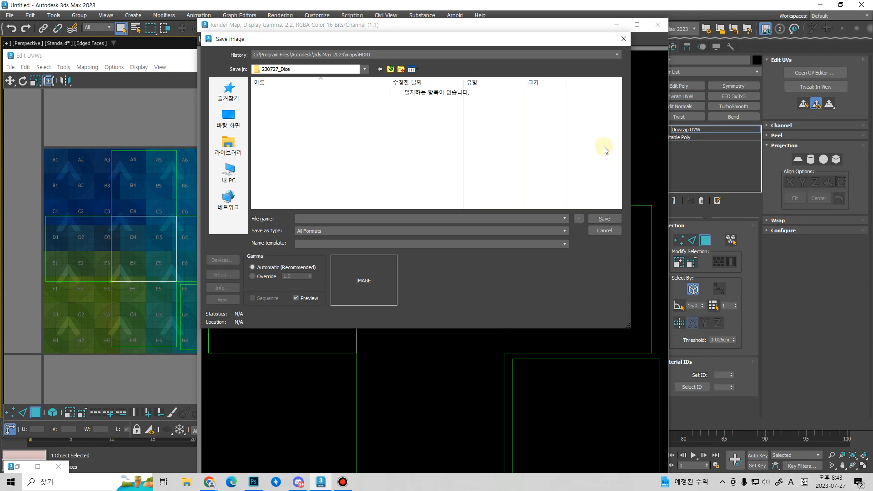
# - Save the rendered map as a JPEG file named DiceUV and close the map window
pyautogui.click(354, 231)
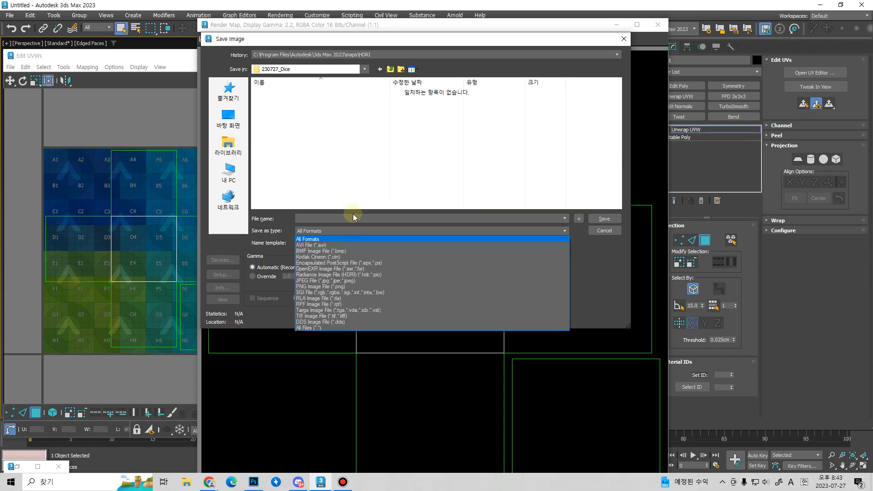
pyautogui.click(356, 280)
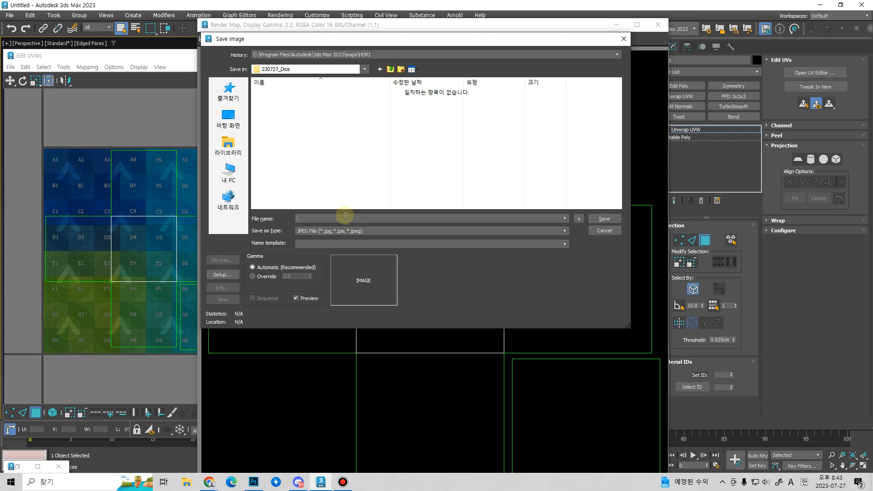
pyautogui.click(345, 216)
pyautogui.write('DiceUV')
pyautogui.doubleClick(346, 217)
pyautogui.press('Return')
pyautogui.press('Return')
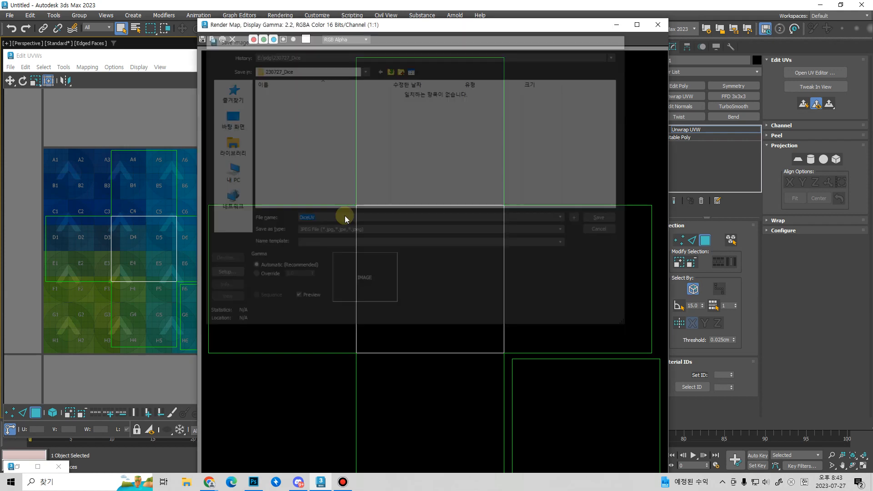
pyautogui.click(664, 26)
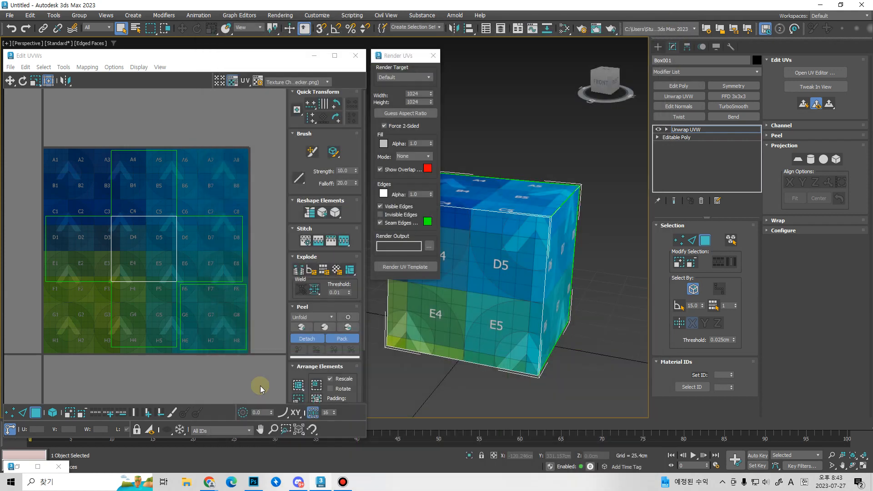
# - Switch to Photoshop and open DiceUV.jpg from the sdg\230727_Dice folder on drive E
pyautogui.click(254, 482)
pyautogui.moveTo(94, 36); pyautogui.dragTo(96, 48)
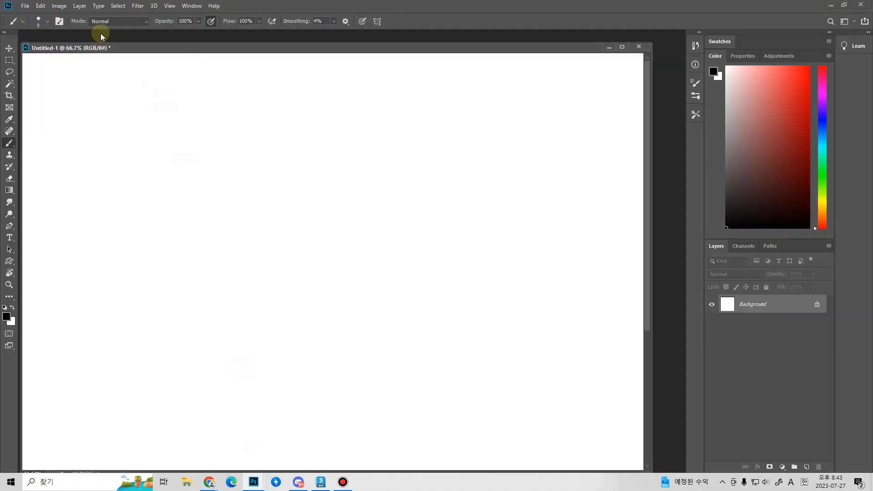
pyautogui.doubleClick(100, 34)
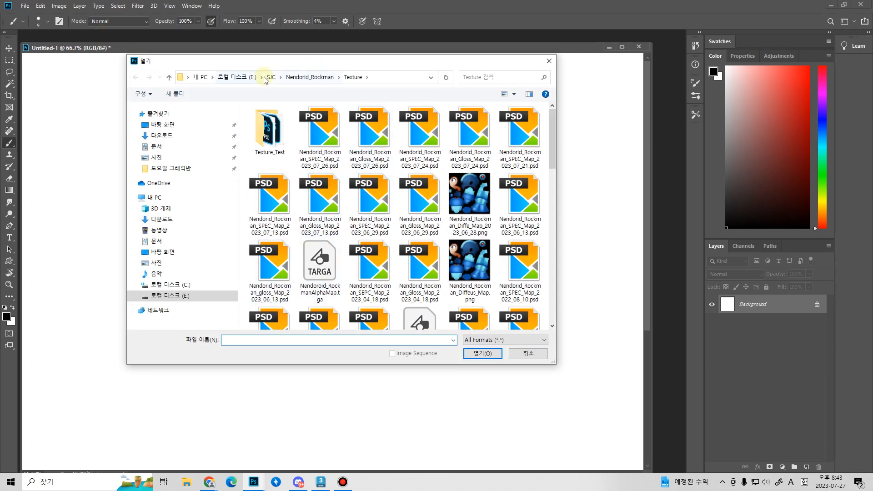
pyautogui.click(237, 76)
pyautogui.doubleClick(282, 197)
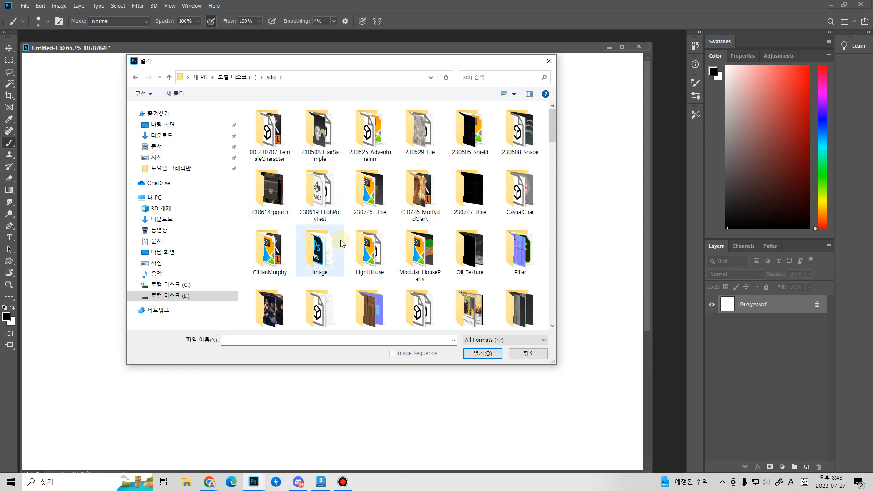
pyautogui.click(384, 194)
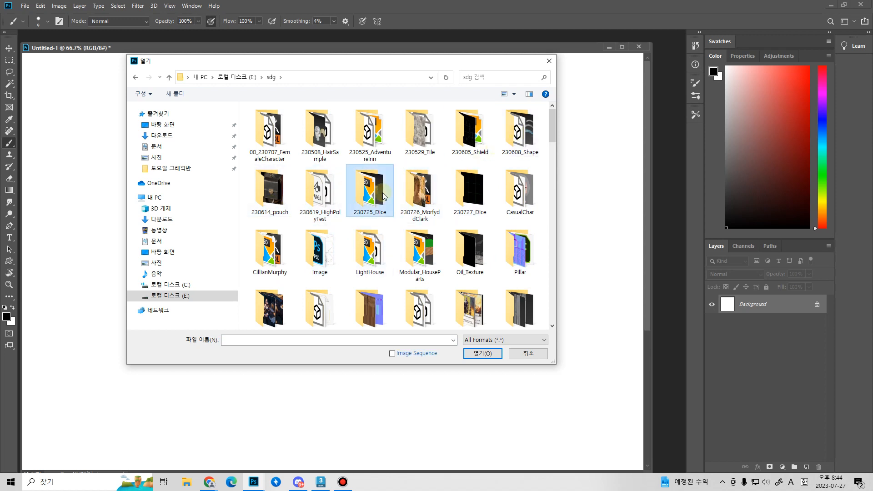
pyautogui.click(473, 209)
pyautogui.doubleClick(473, 209)
pyautogui.click(271, 128)
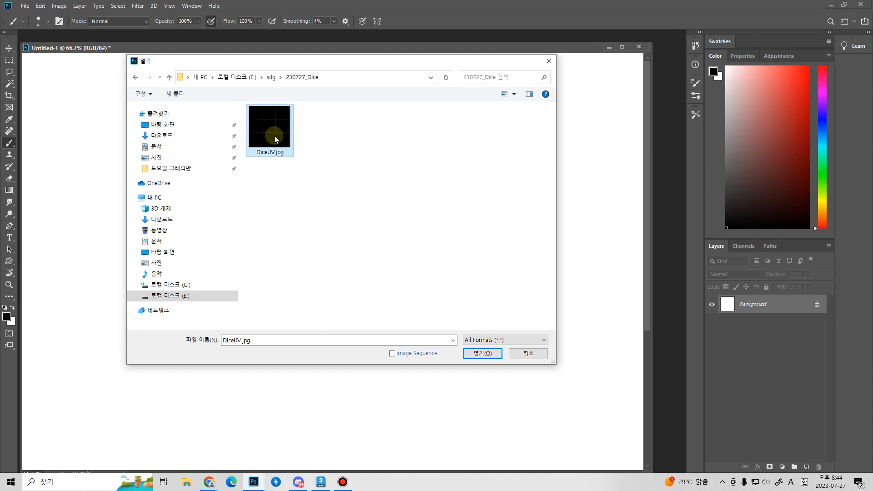
pyautogui.click(499, 362)
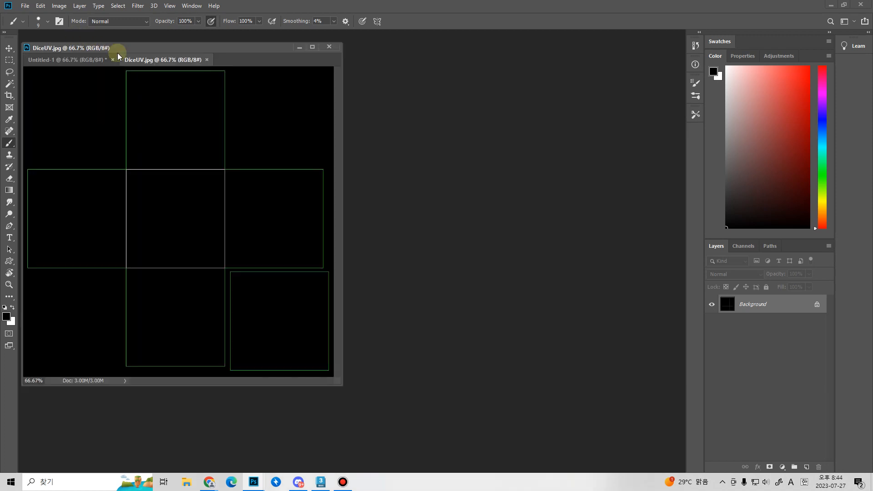
# - Separate DiceUV.jpg into its own floating window, enlarge the window, and view the image at 100%
pyautogui.moveTo(118, 52); pyautogui.dragTo(183, 88)
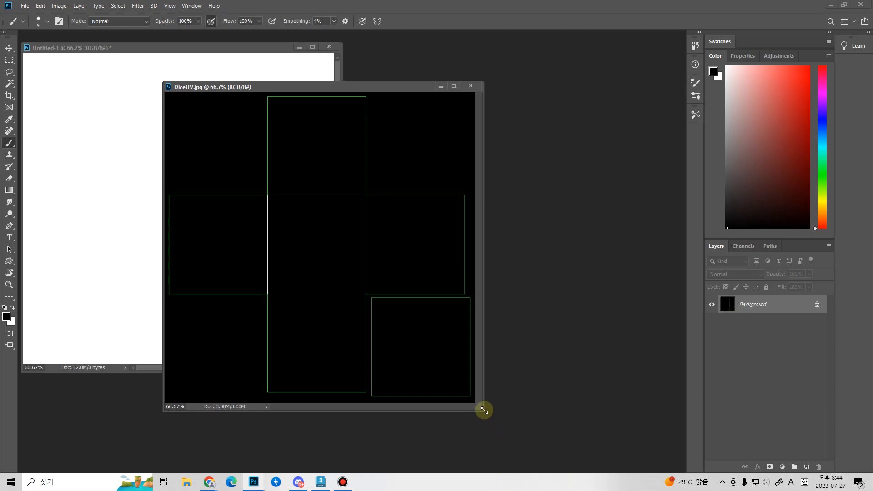
pyautogui.moveTo(483, 410); pyautogui.dragTo(574, 461)
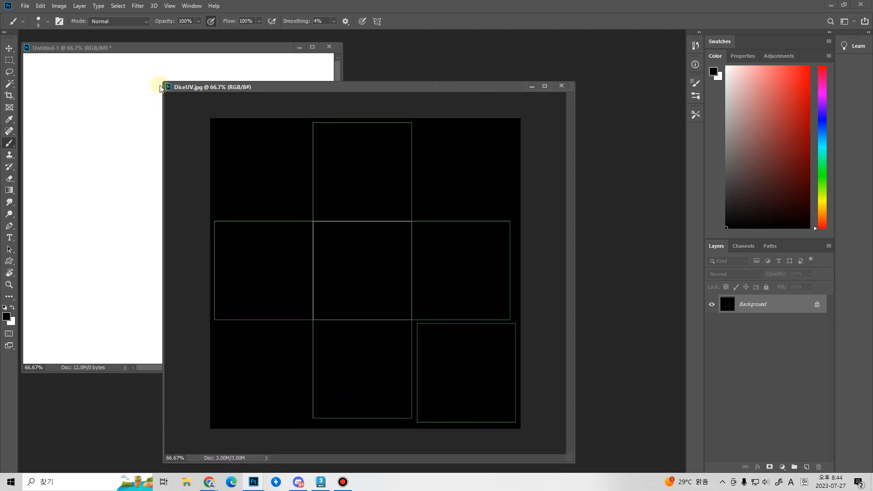
pyautogui.moveTo(162, 81); pyautogui.dragTo(33, 37)
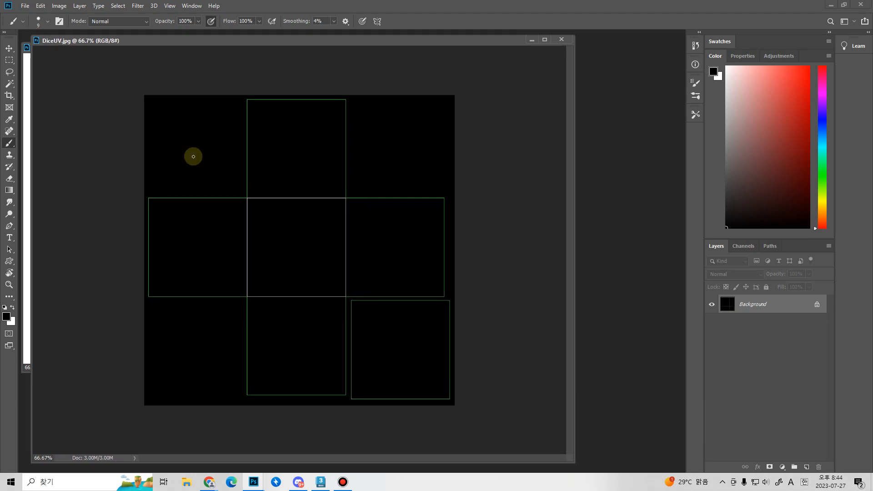
pyautogui.click(305, 227)
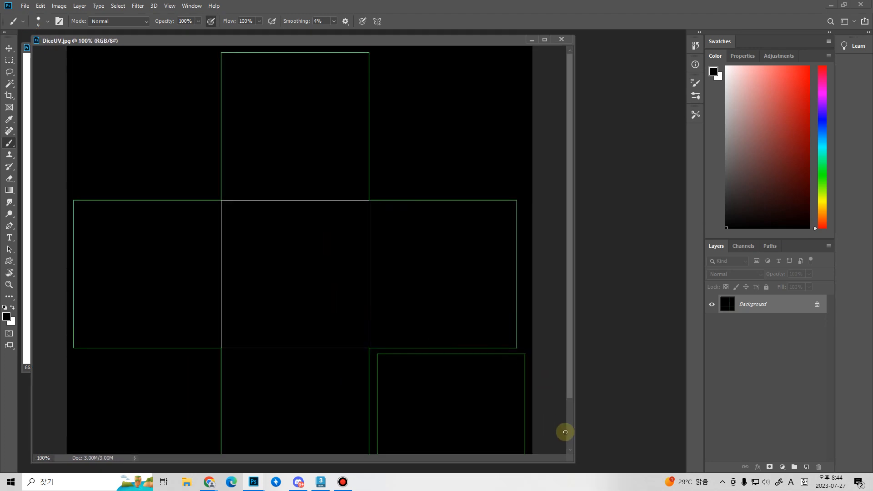
pyautogui.moveTo(574, 462); pyautogui.dragTo(580, 468)
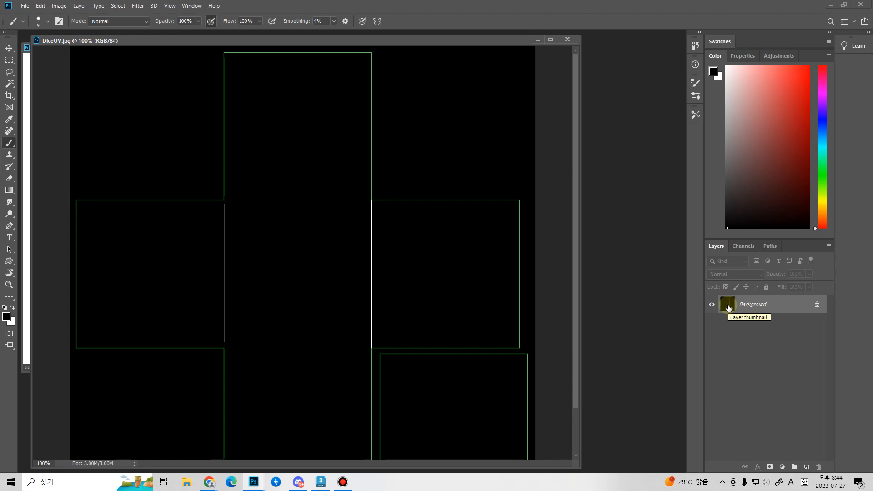
# - Duplicate the Background layer and fill the original Background with white, keeping the UV copy visible above it
pyautogui.moveTo(728, 308); pyautogui.dragTo(728, 305)
pyautogui.hotkey('ctrl', 'j')
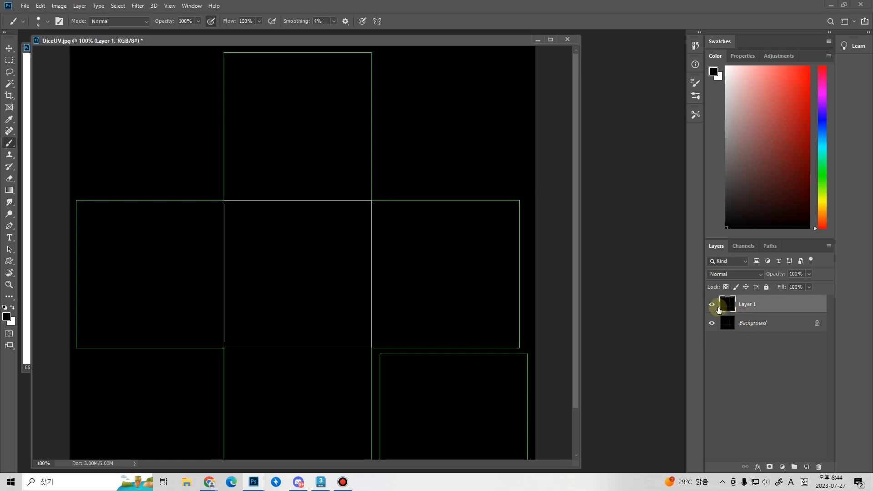
pyautogui.click(711, 304)
pyautogui.click(736, 324)
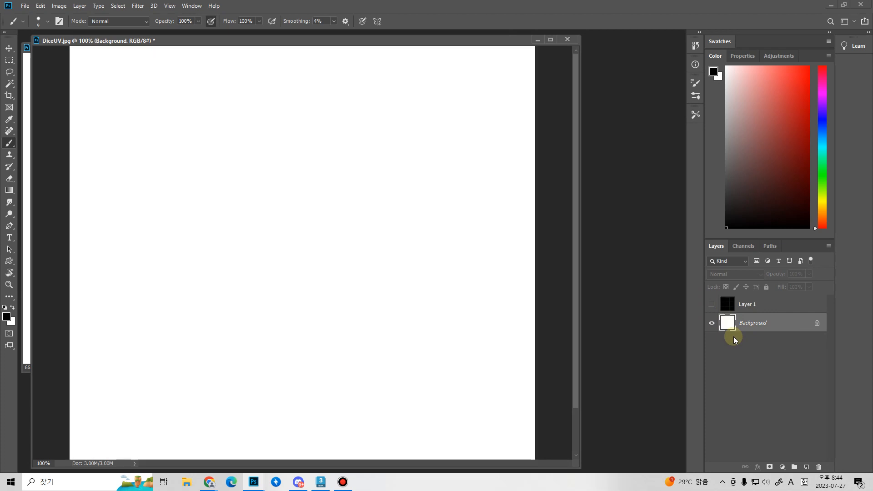
pyautogui.click(712, 304)
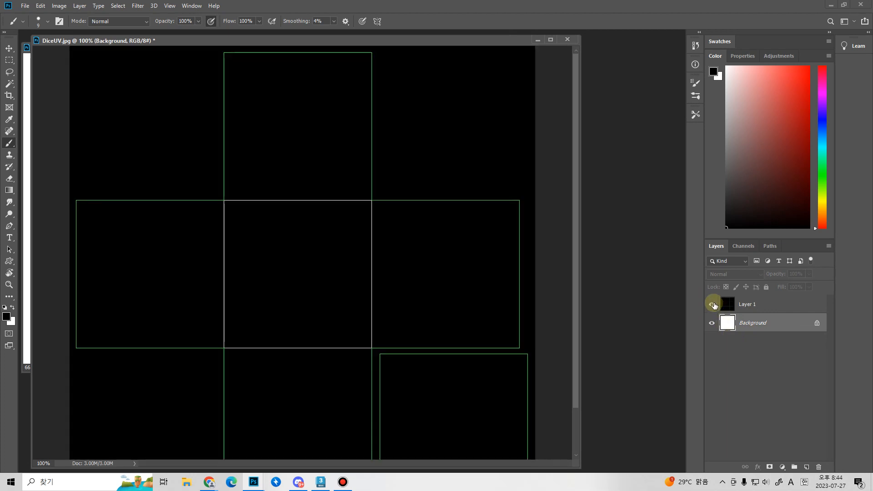
# - Set the blend mode of the duplicated UV layer to Difference
pyautogui.click(727, 304)
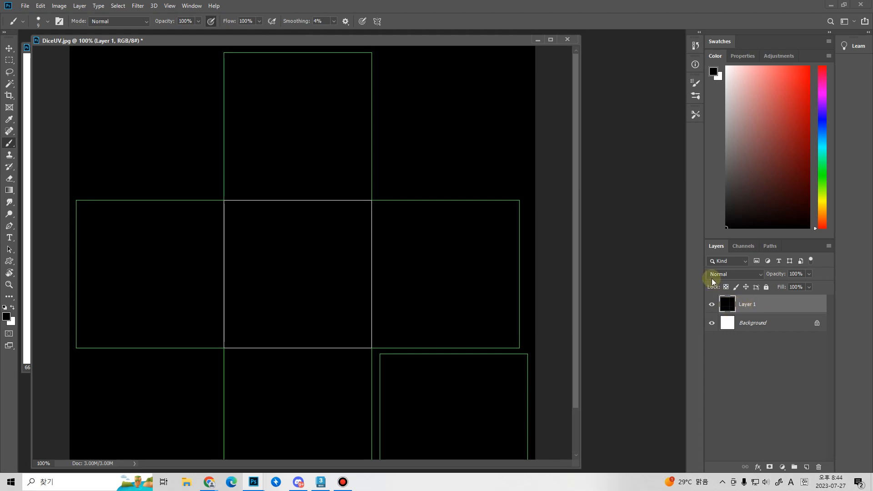
pyautogui.click(726, 275)
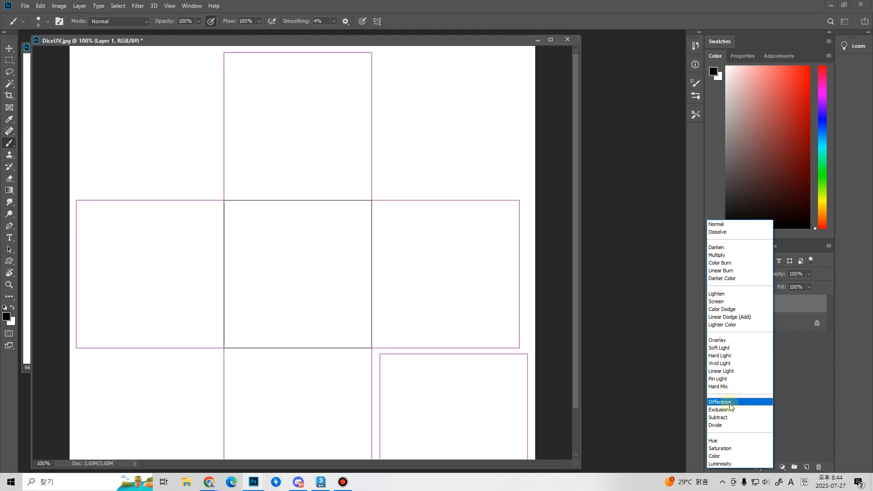
pyautogui.click(730, 403)
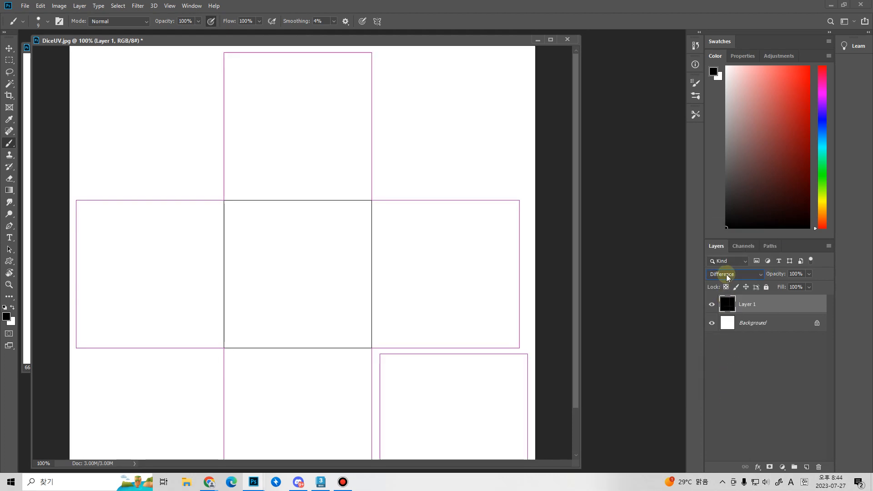
pyautogui.click(732, 274)
pyautogui.click(784, 328)
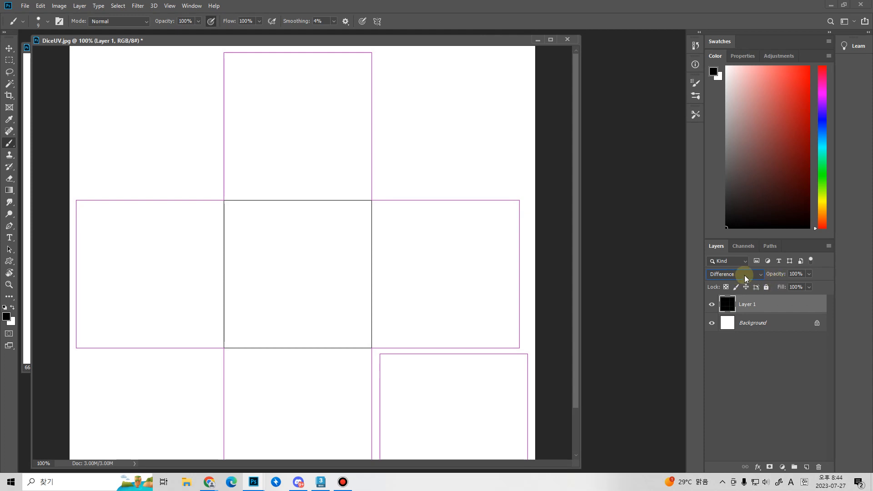
# - Add an empty layer directly above the Background, try brush strokes in the central square, and undo the vertical one
pyautogui.click(746, 322)
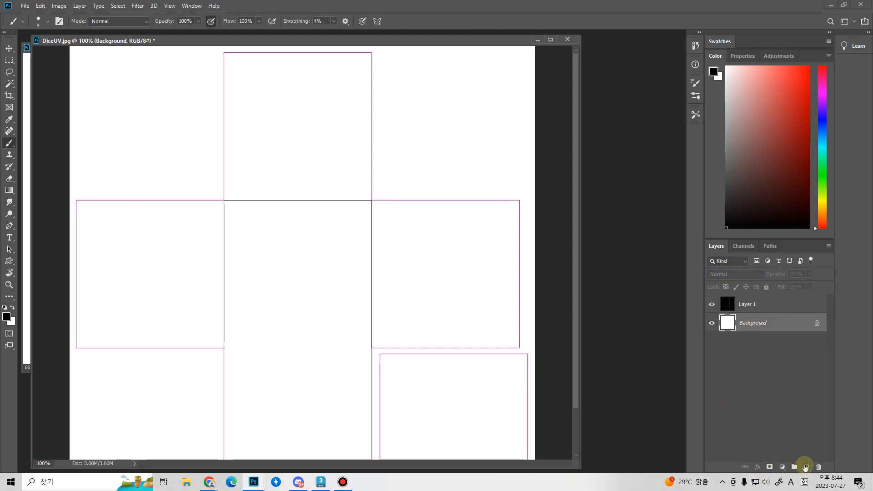
pyautogui.click(806, 467)
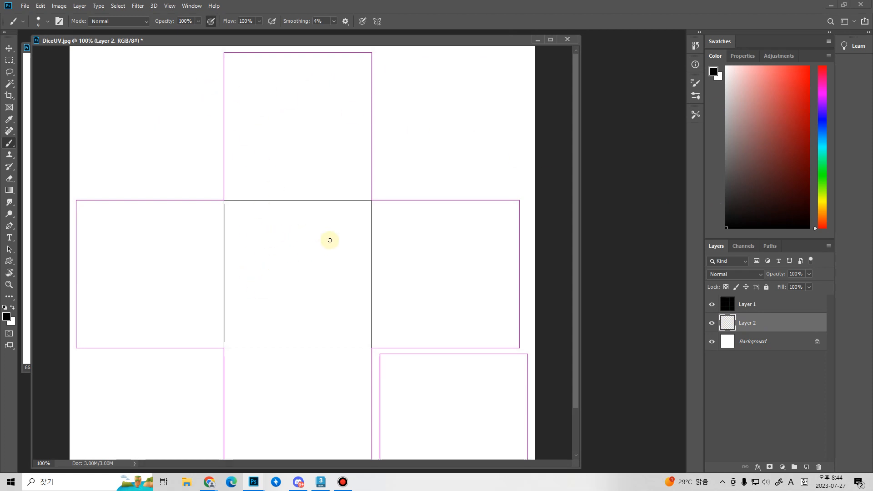
pyautogui.moveTo(319, 241); pyautogui.dragTo(349, 241)
pyautogui.keyDown('shift'); pyautogui.moveTo(371, 199); pyautogui.dragTo(370, 303); pyautogui.keyUp('shift')
pyautogui.hotkey('ctrl', 'z')
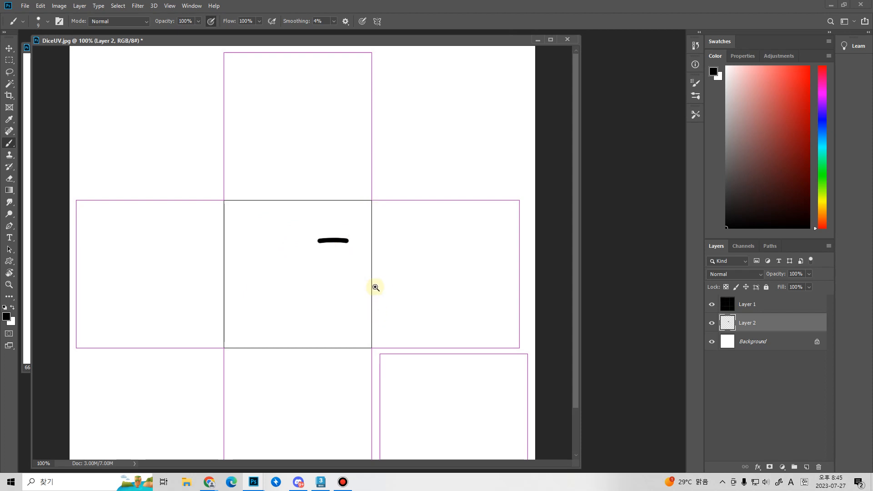
# - Trace the outline of the vertical column of UV squares in DiceUV.jpg with straight black brush strokes
pyautogui.hotkey('ctrl', '-')
pyautogui.hotkey('ctrl', 'n')
pyautogui.press('Return')
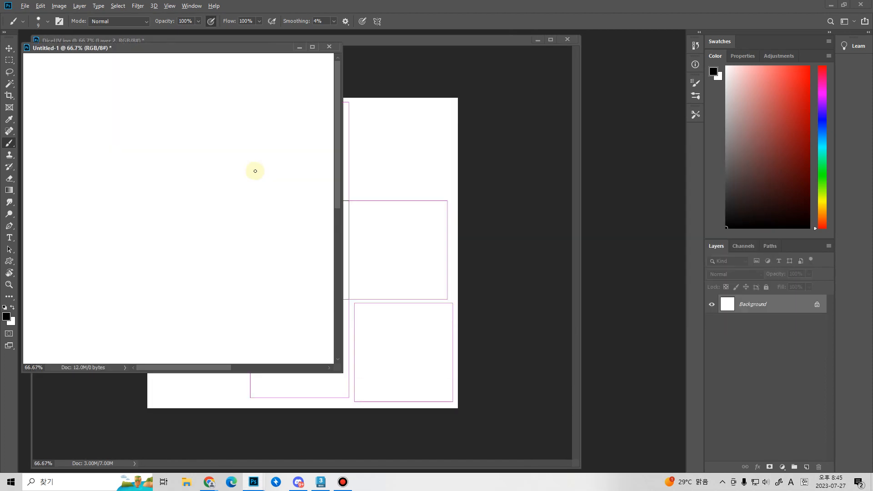
pyautogui.click(404, 43)
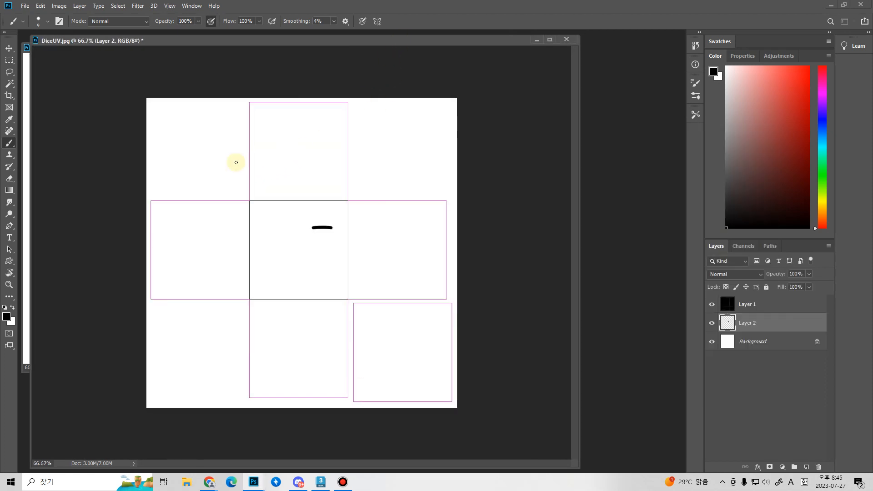
pyautogui.moveTo(249, 100)
pyautogui.keyDown('shift'); pyautogui.mouseDown()
pyautogui.moveTo(267, 391)
pyautogui.moveTo(353, 399)
pyautogui.moveTo(239, 397)
pyautogui.mouseUp(); pyautogui.keyUp('shift')
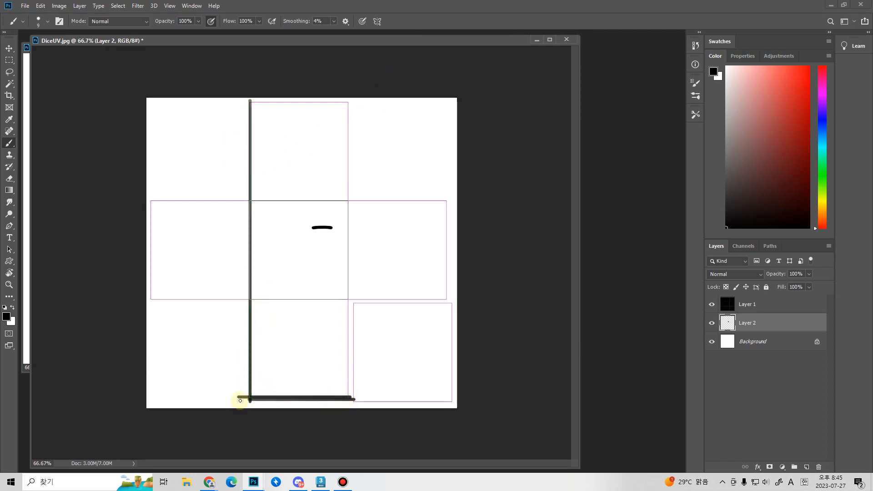
pyautogui.moveTo(249, 366)
pyautogui.keyDown('shift'); pyautogui.mouseDown()
pyautogui.moveTo(250, 101)
pyautogui.moveTo(327, 107)
pyautogui.moveTo(347, 99)
pyautogui.moveTo(247, 107)
pyautogui.moveTo(341, 98)
pyautogui.moveTo(353, 398)
pyautogui.moveTo(343, 319)
pyautogui.moveTo(345, 97)
pyautogui.mouseUp(); pyautogui.keyUp('shift')
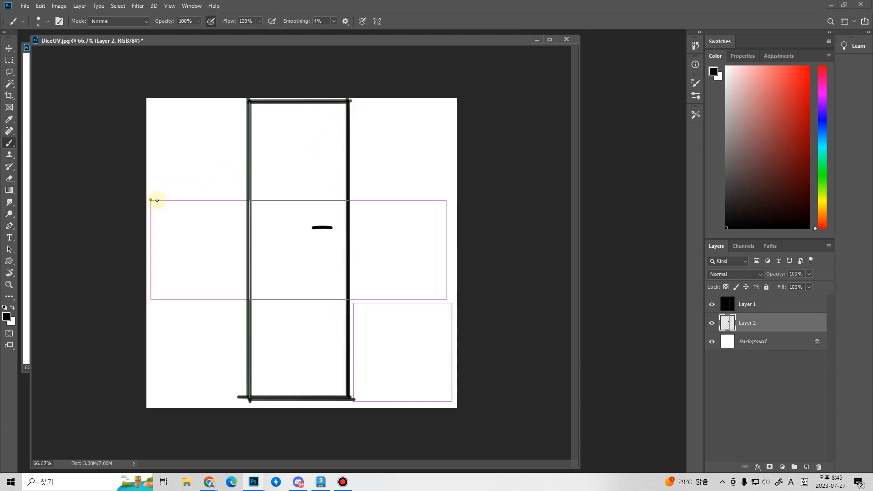
# - Trace the outline of the horizontal row of UV squares with straight black brush strokes
pyautogui.moveTo(157, 200)
pyautogui.keyDown('shift'); pyautogui.mouseDown()
pyautogui.moveTo(441, 213)
pyautogui.moveTo(438, 199)
pyautogui.moveTo(278, 200)
pyautogui.moveTo(154, 218)
pyautogui.moveTo(150, 301)
pyautogui.mouseUp(); pyautogui.keyUp('shift')
pyautogui.moveTo(152, 200)
pyautogui.keyDown('shift'); pyautogui.mouseDown()
pyautogui.moveTo(154, 302)
pyautogui.moveTo(450, 305)
pyautogui.moveTo(150, 299)
pyautogui.mouseUp(); pyautogui.keyUp('shift')
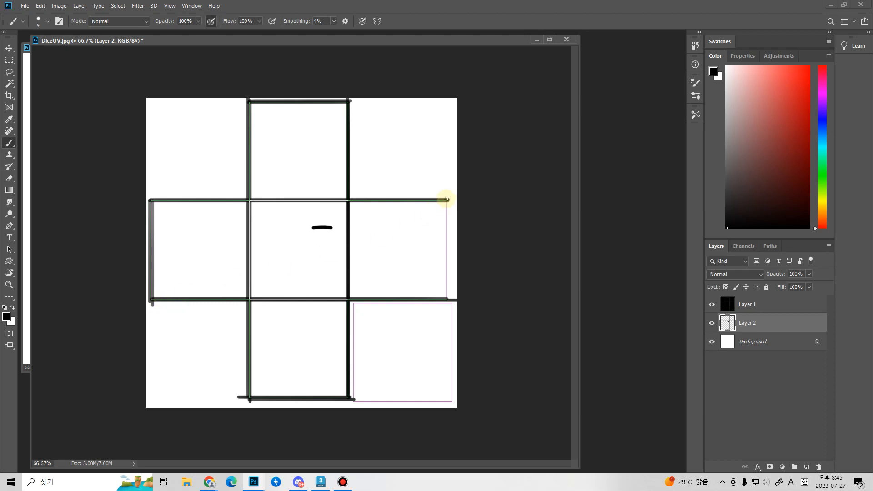
pyautogui.keyDown('shift'); pyautogui.moveTo(446, 200); pyautogui.dragTo(447, 300); pyautogui.keyUp('shift')
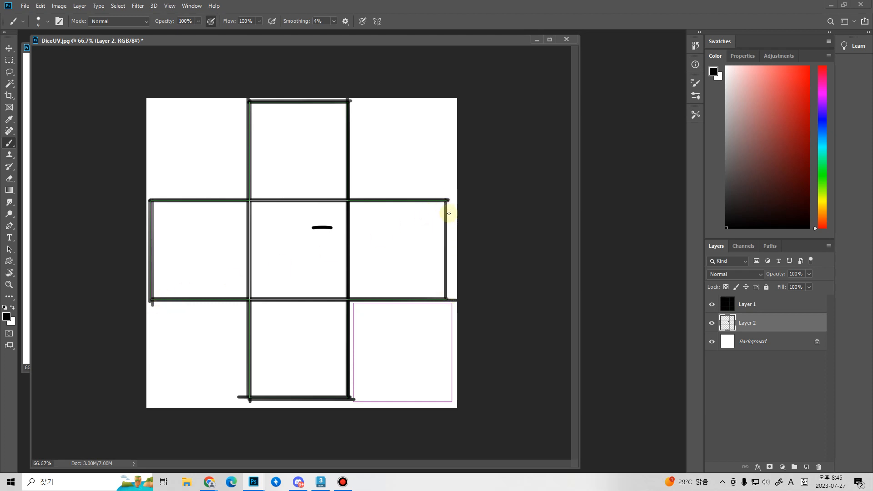
# - Thicken the horizontal row's right edge and trace the separate lower-right UV square with straight black strokes
pyautogui.moveTo(446, 200)
pyautogui.keyDown('shift'); pyautogui.mouseDown()
pyautogui.moveTo(452, 305)
pyautogui.moveTo(356, 305)
pyautogui.mouseUp(); pyautogui.keyUp('shift')
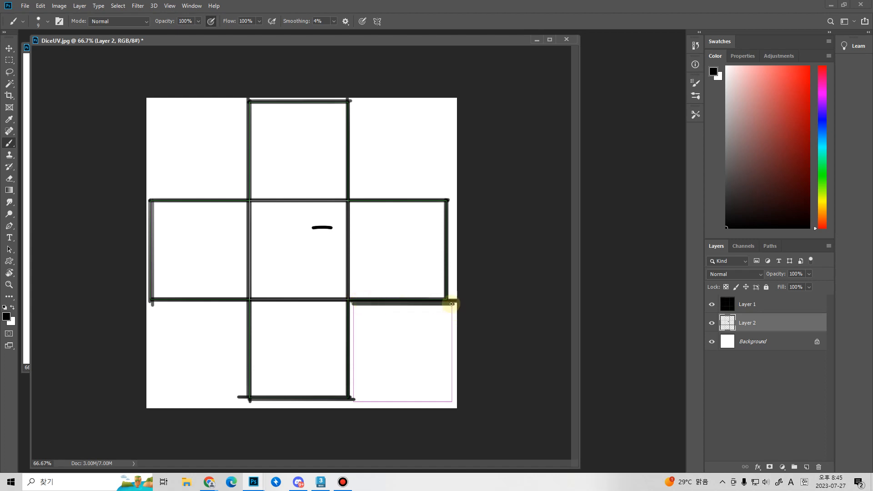
pyautogui.keyDown('shift'); pyautogui.moveTo(452, 305); pyautogui.dragTo(448, 400); pyautogui.keyUp('shift')
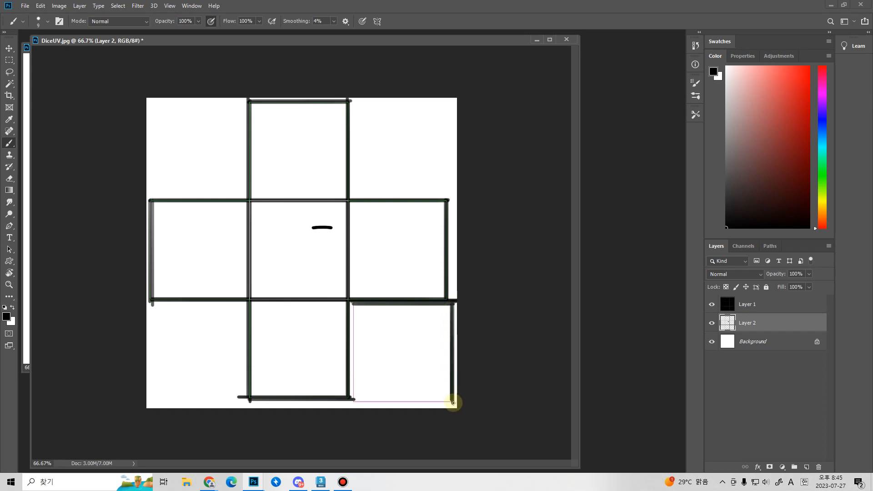
pyautogui.keyDown('shift'); pyautogui.moveTo(453, 402); pyautogui.dragTo(352, 397); pyautogui.keyUp('shift')
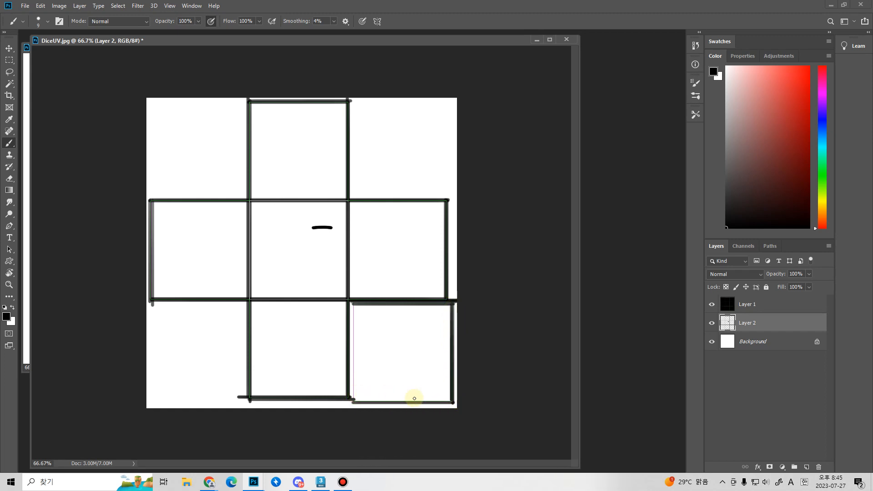
pyautogui.moveTo(451, 401)
pyautogui.keyDown('shift'); pyautogui.mouseDown()
pyautogui.moveTo(362, 399)
pyautogui.moveTo(352, 301)
pyautogui.moveTo(353, 406)
pyautogui.mouseUp(); pyautogui.keyUp('shift')
# - Erase the short stray stroke in the central square and brush a face with two oval eyes and a small peaked mouth
pyautogui.press('e')
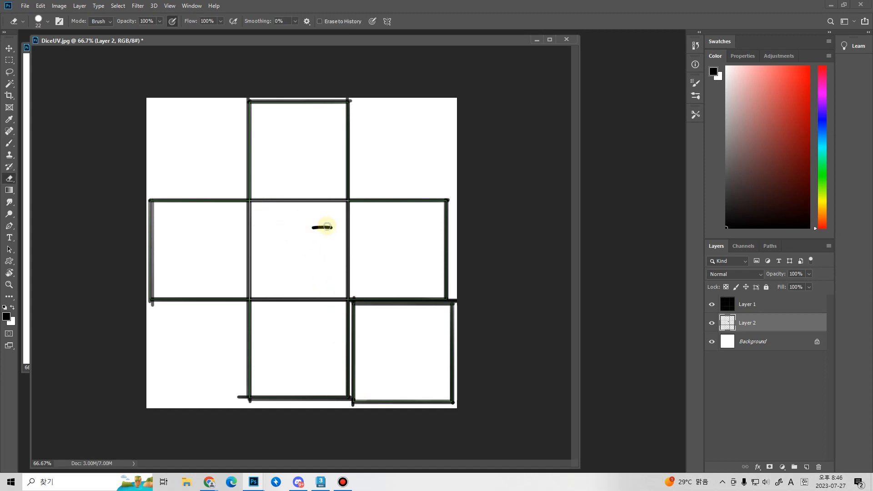
pyautogui.press('b')
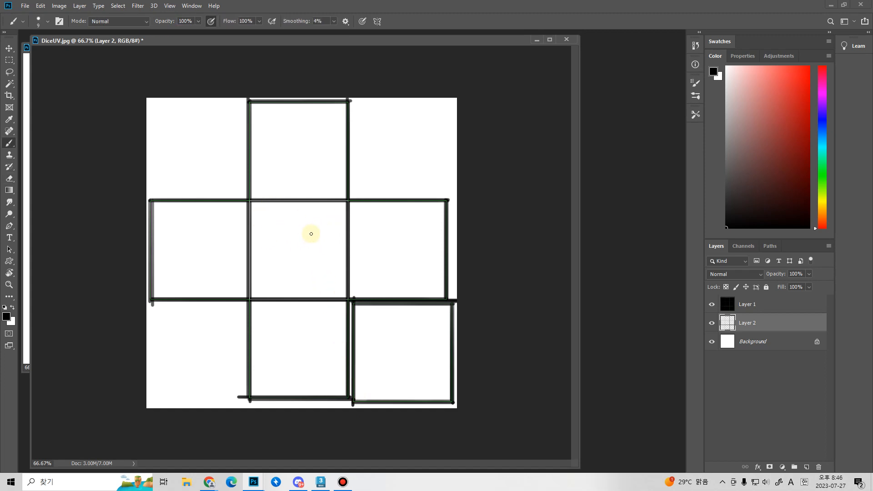
pyautogui.moveTo(312, 229); pyautogui.dragTo(277, 242)
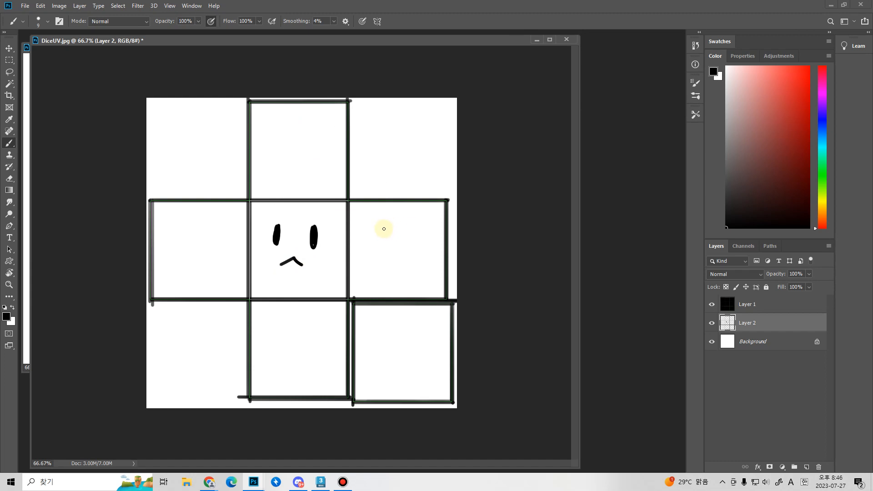
# - Brush a worried face with oval eyes, slanted eyebrows and a downturned mouth in the square right of the central face
pyautogui.moveTo(382, 238); pyautogui.dragTo(382, 238)
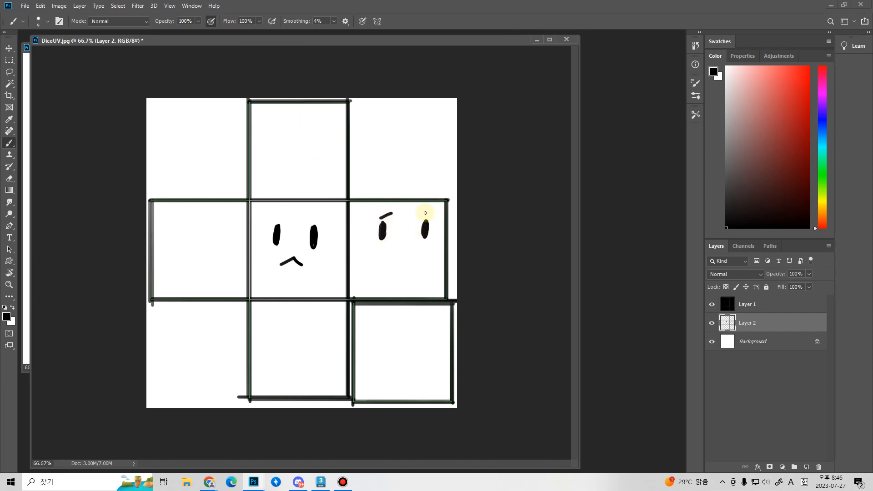
pyautogui.moveTo(386, 261); pyautogui.dragTo(418, 253)
pyautogui.hotkey('ctrl', 'z')
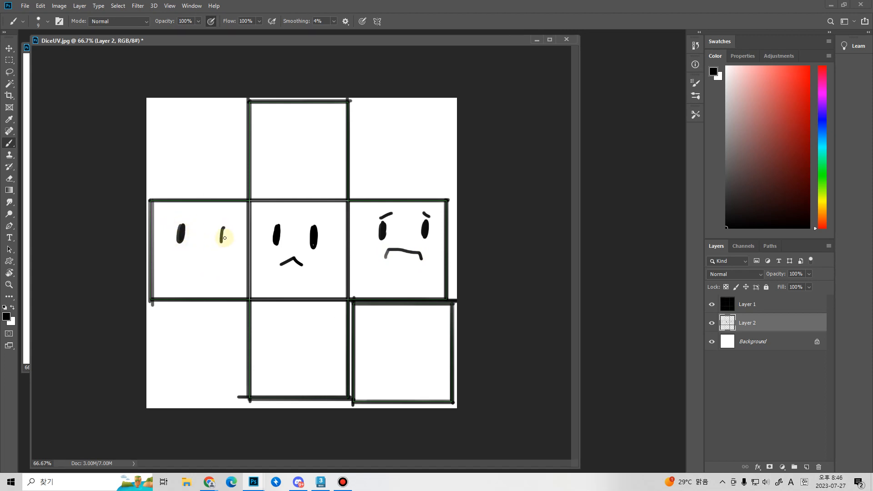
# - Finish a smirking face in the square left of centre and brush a laughing face with squeezed-shut eyes and an open grin in the top square
pyautogui.moveTo(225, 238); pyautogui.dragTo(221, 224)
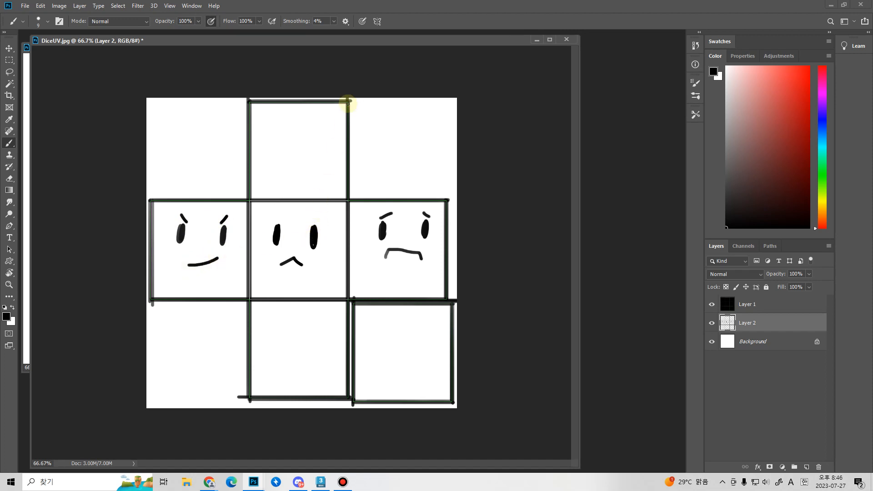
pyautogui.moveTo(279, 133)
pyautogui.mouseDown()
pyautogui.moveTo(280, 154)
pyautogui.moveTo(281, 134)
pyautogui.moveTo(318, 140)
pyautogui.moveTo(320, 131)
pyautogui.mouseUp()
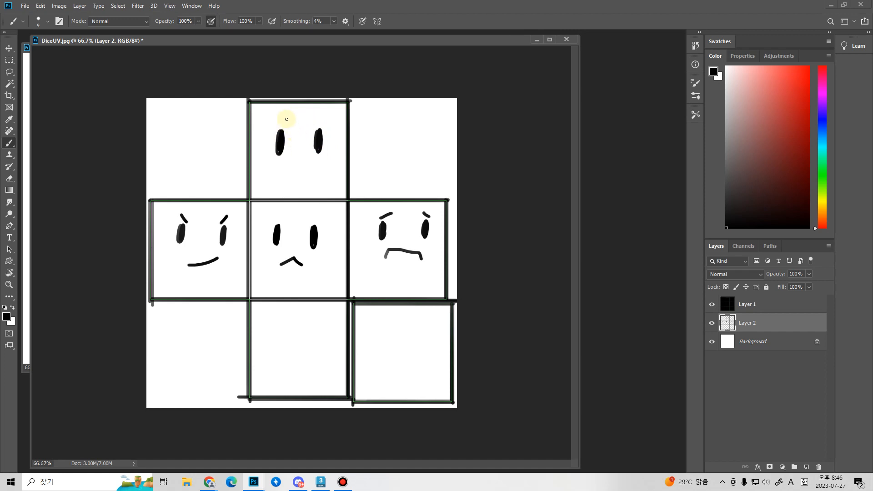
pyautogui.press('e')
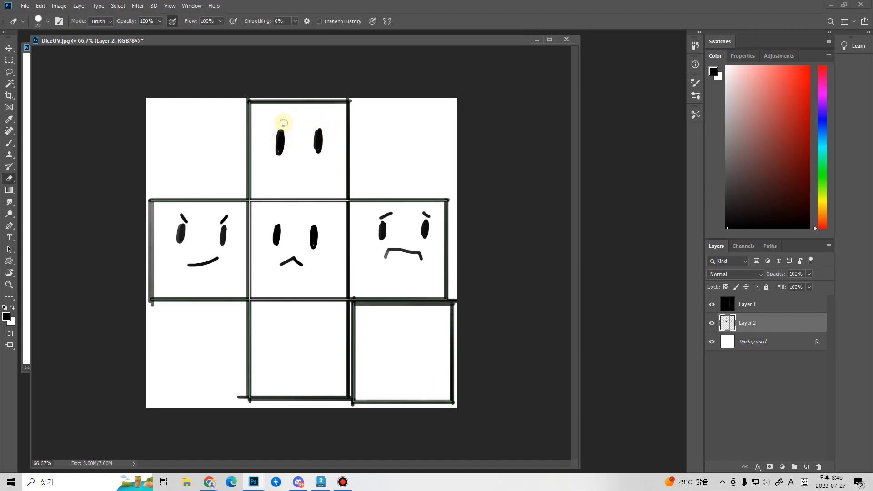
pyautogui.moveTo(281, 130)
pyautogui.mouseDown()
pyautogui.moveTo(318, 132)
pyautogui.moveTo(325, 147)
pyautogui.mouseUp()
pyautogui.press('b')
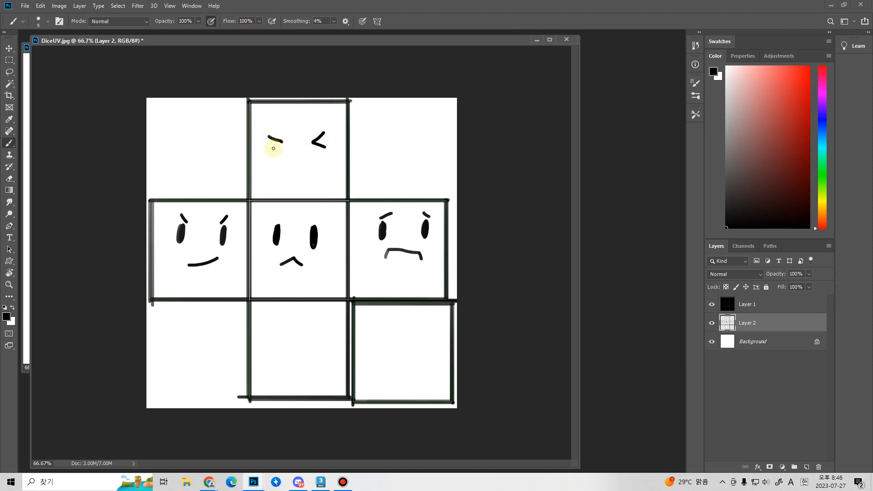
pyautogui.moveTo(286, 173)
pyautogui.mouseDown()
pyautogui.moveTo(315, 158)
pyautogui.moveTo(319, 171)
pyautogui.mouseUp()
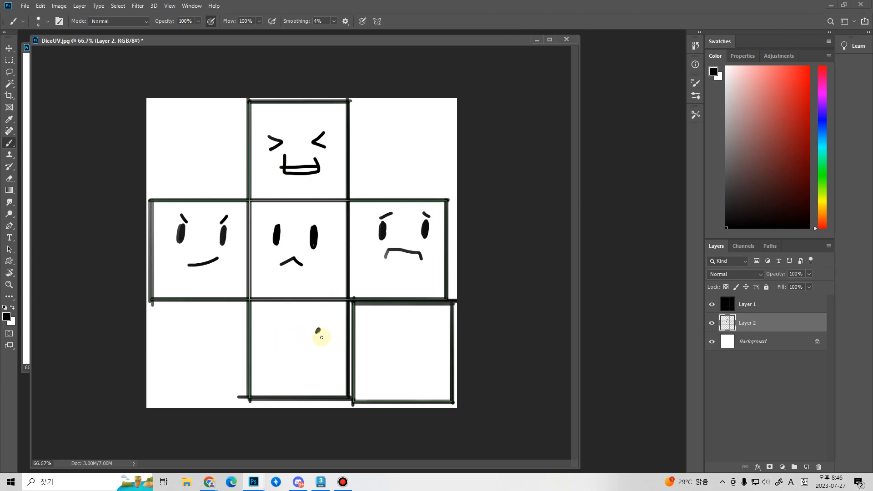
# - Brush a surprised face with lashed oval eyes, short slanted eyebrows and a small round mouth in the square below the central face
pyautogui.moveTo(321, 337); pyautogui.dragTo(277, 344)
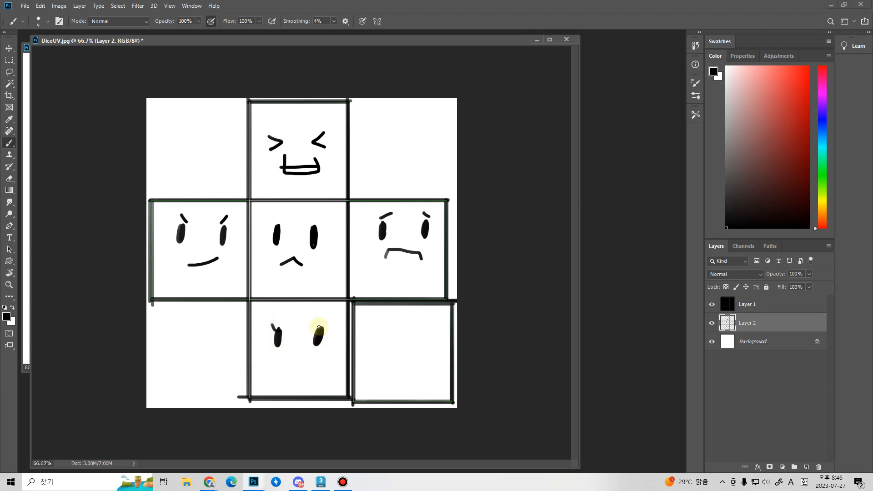
pyautogui.moveTo(314, 324); pyautogui.dragTo(319, 330)
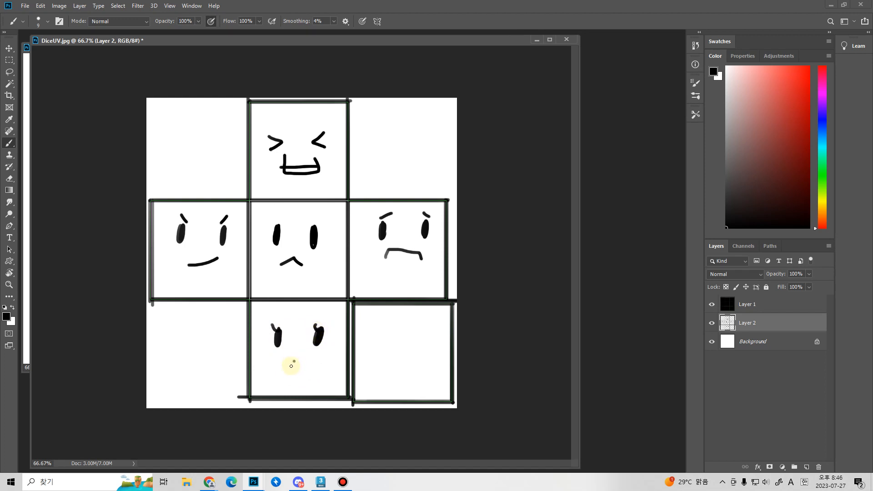
pyautogui.moveTo(291, 366); pyautogui.dragTo(294, 361)
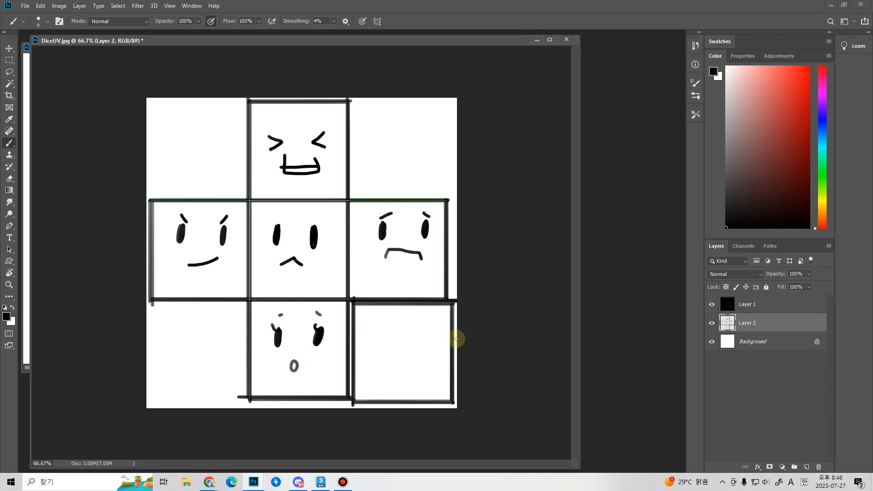
pyautogui.hotkey('ctrl', 'z')
pyautogui.hotkey('ctrl', 'z')
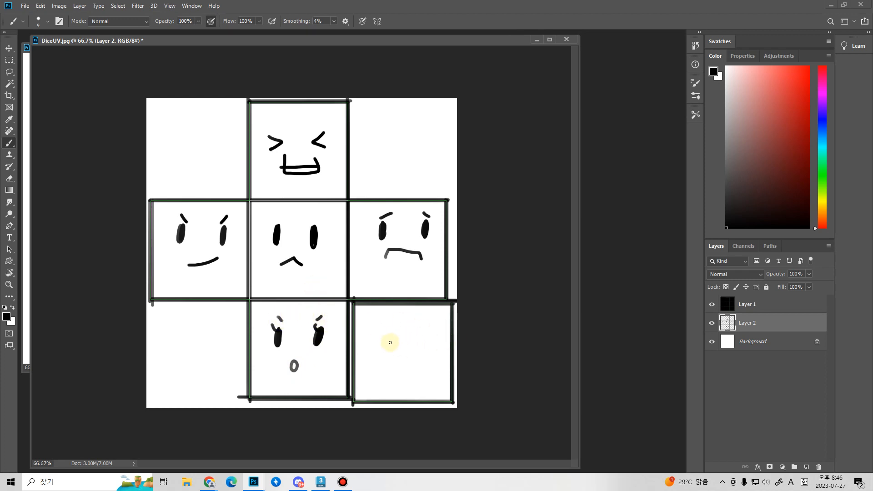
# - Brush a face with wide, filled horizontal oval eyes and a long, narrow open mouth in the separate lower-right square
pyautogui.moveTo(390, 343)
pyautogui.mouseDown()
pyautogui.moveTo(391, 352)
pyautogui.moveTo(391, 339)
pyautogui.moveTo(421, 352)
pyautogui.moveTo(426, 337)
pyautogui.mouseUp()
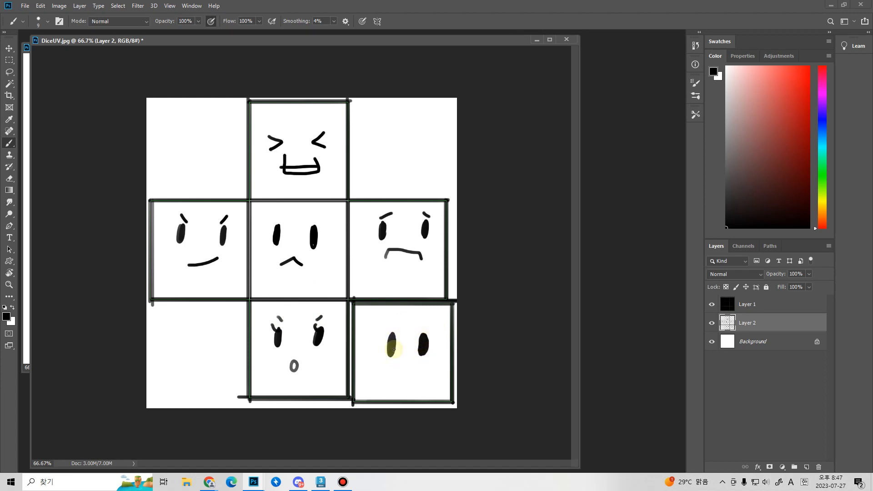
pyautogui.hotkey('ctrl', 'z')
pyautogui.hotkey('ctrl', 'z')
pyautogui.moveTo(392, 338)
pyautogui.mouseDown()
pyautogui.moveTo(386, 348)
pyautogui.moveTo(438, 339)
pyautogui.moveTo(423, 344)
pyautogui.moveTo(405, 384)
pyautogui.moveTo(409, 364)
pyautogui.moveTo(422, 384)
pyautogui.mouseUp()
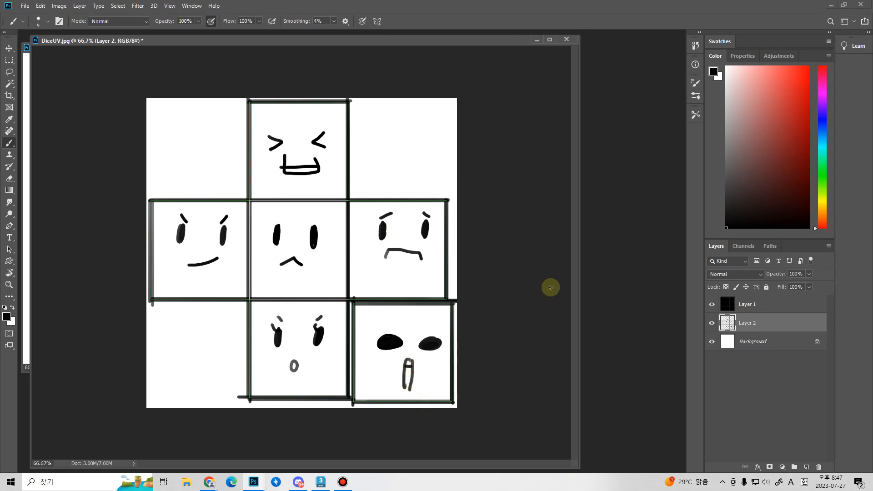
# - Hide Layer 1 with the UV template and save the texture as DiceUV.psd in the 230727_Dice folder
pyautogui.click(711, 308)
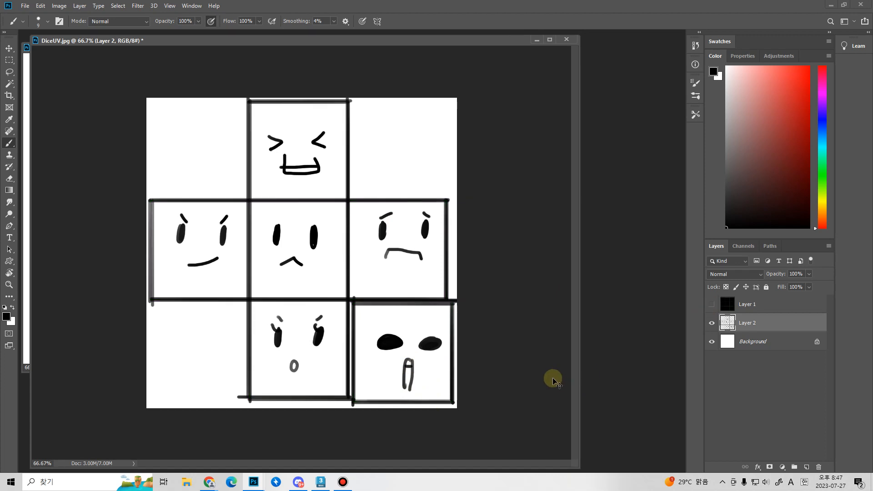
pyautogui.hotkey('ctrl', 's')
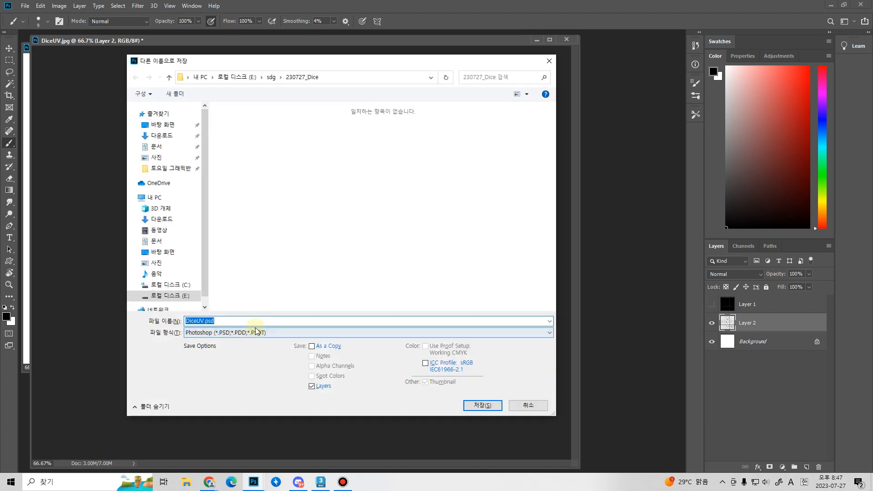
pyautogui.click(481, 404)
pyautogui.click(303, 93)
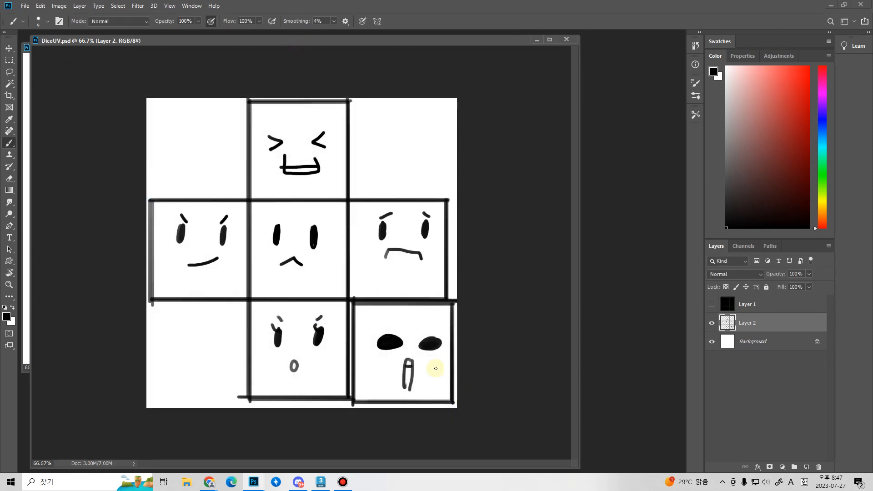
# - Switch to 3ds Max and convert the unwrapped box to an Editable Poly
pyautogui.click(321, 481)
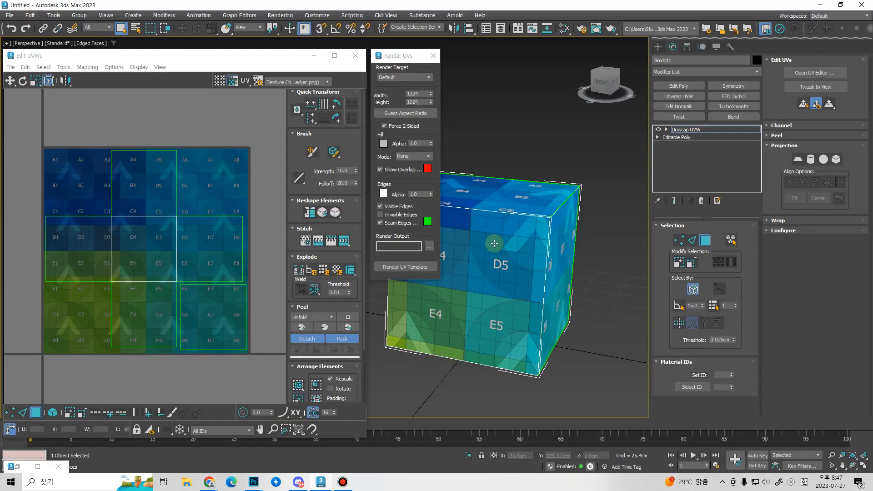
pyautogui.scroll(-4, 504, 223)
pyautogui.keyDown('alt'); pyautogui.moveTo(522, 256); pyautogui.dragTo(501, 262, button='middle'); pyautogui.keyUp('alt')
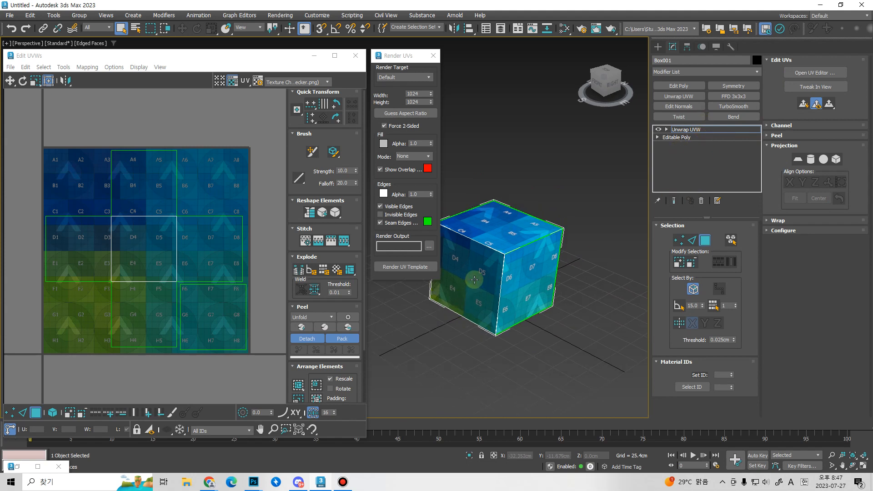
pyautogui.rightClick(475, 278)
pyautogui.moveTo(518, 396)
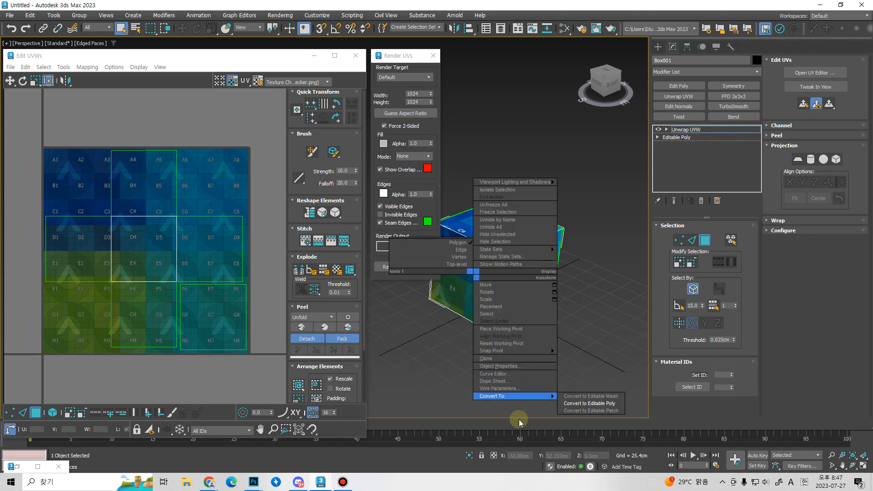
pyautogui.click(591, 404)
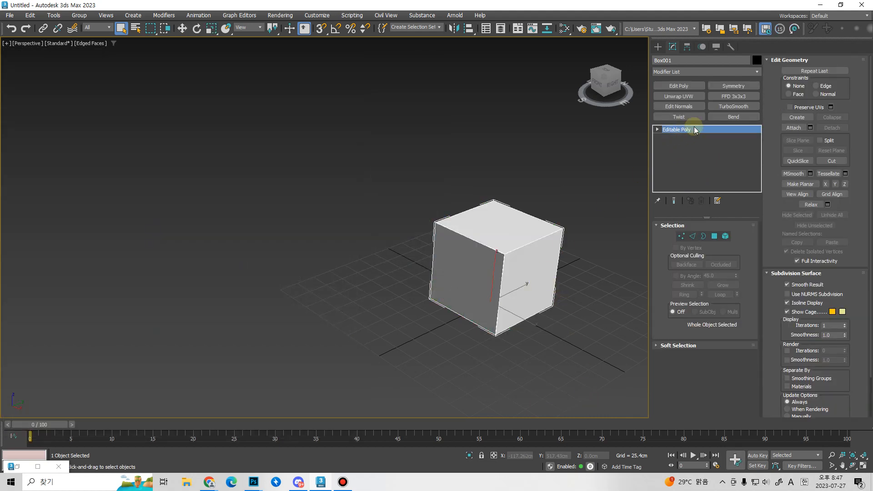
pyautogui.moveTo(576, 285); pyautogui.dragTo(382, 267, button='middle')
pyautogui.click(695, 97)
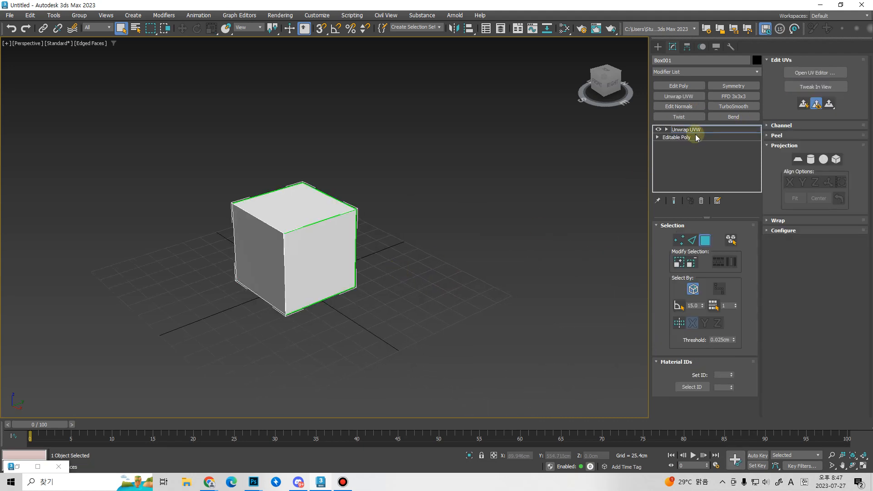
pyautogui.click(701, 200)
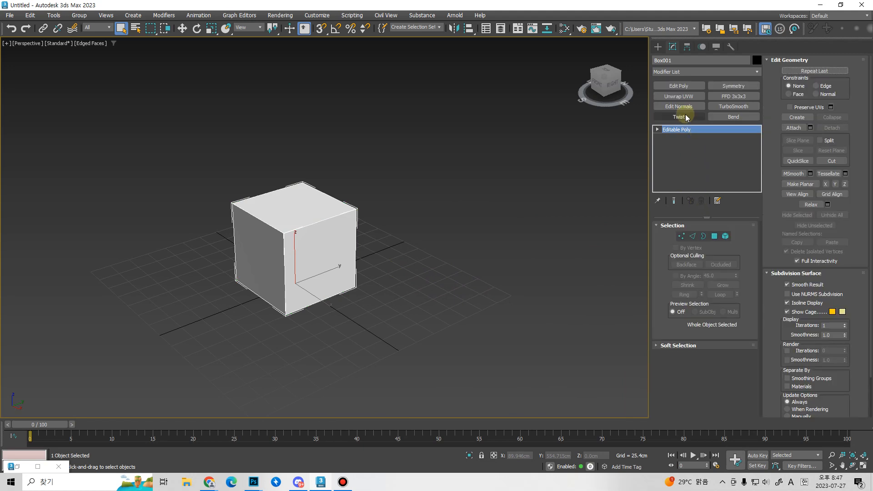
pyautogui.keyDown('alt'); pyautogui.moveTo(243, 332); pyautogui.dragTo(313, 321, button='middle'); pyautogui.keyUp('alt')
pyautogui.scroll(5, 294, 263)
pyautogui.scroll(-5, 325, 320)
pyautogui.click(700, 86)
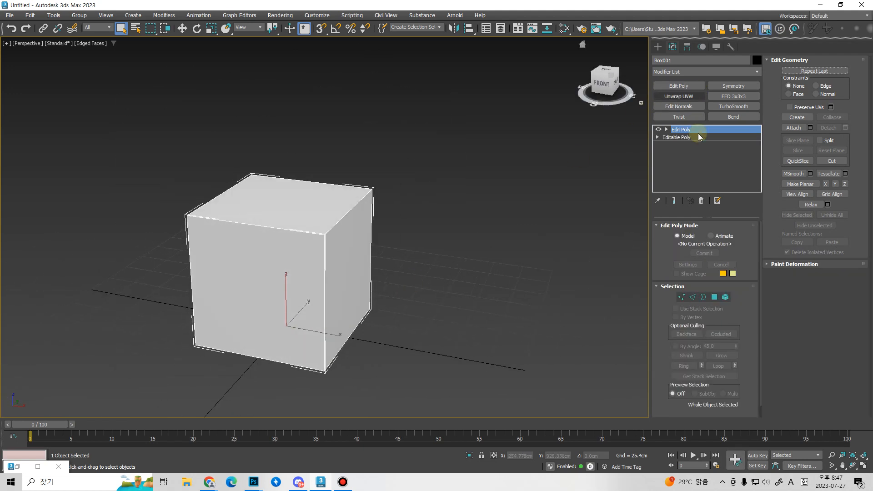
pyautogui.click(701, 201)
# - Add an Unwrap UVW modifier to the box and collapse the whole modifier stack into the Editable Poly
pyautogui.click(701, 97)
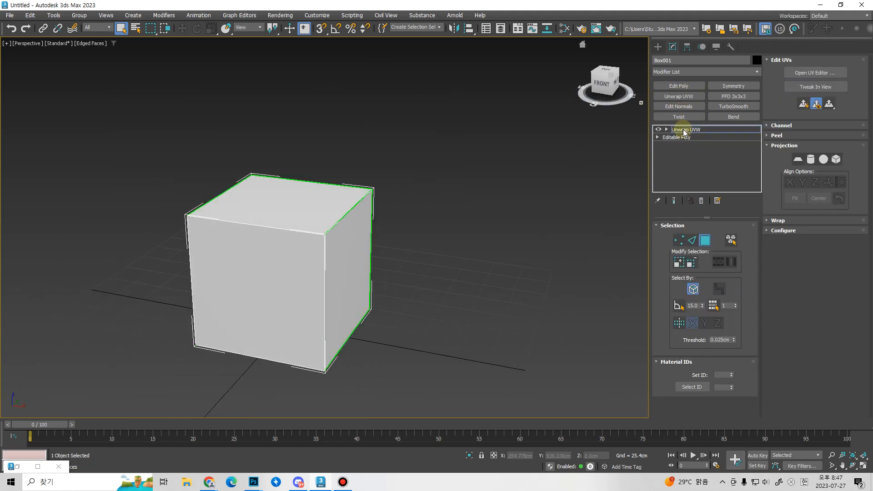
pyautogui.rightClick(683, 131)
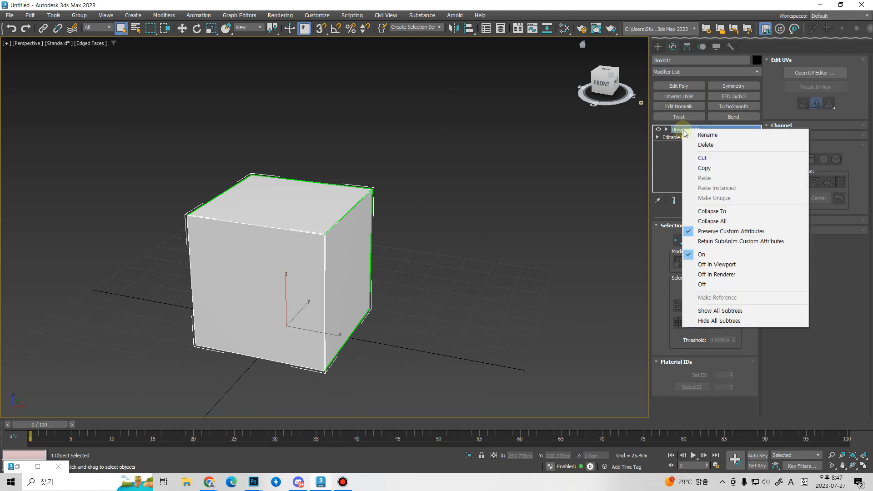
pyautogui.click(722, 222)
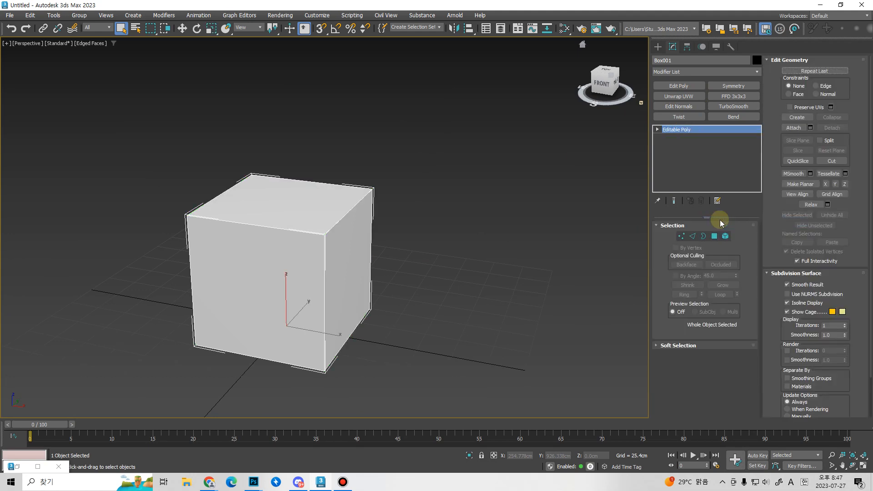
pyautogui.keyDown('alt'); pyautogui.moveTo(498, 225); pyautogui.dragTo(471, 246, button='middle'); pyautogui.keyUp('alt')
pyautogui.scroll(3, 396, 259)
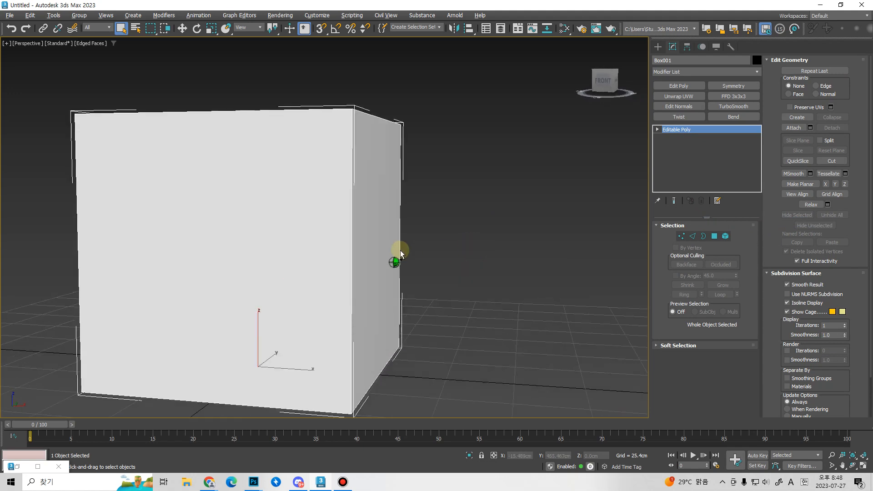
pyautogui.keyDown('alt'); pyautogui.moveTo(395, 259); pyautogui.dragTo(391, 254, button='middle'); pyautogui.keyUp('alt')
pyautogui.scroll(-2, 391, 253)
pyautogui.moveTo(461, 258); pyautogui.dragTo(469, 231, button='middle')
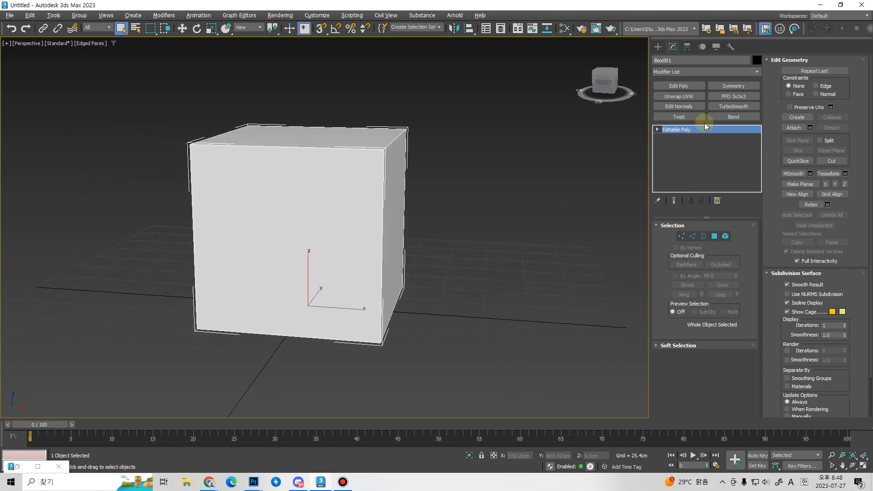
pyautogui.keyDown('alt'); pyautogui.moveTo(539, 202); pyautogui.dragTo(530, 218, button='middle'); pyautogui.keyUp('alt')
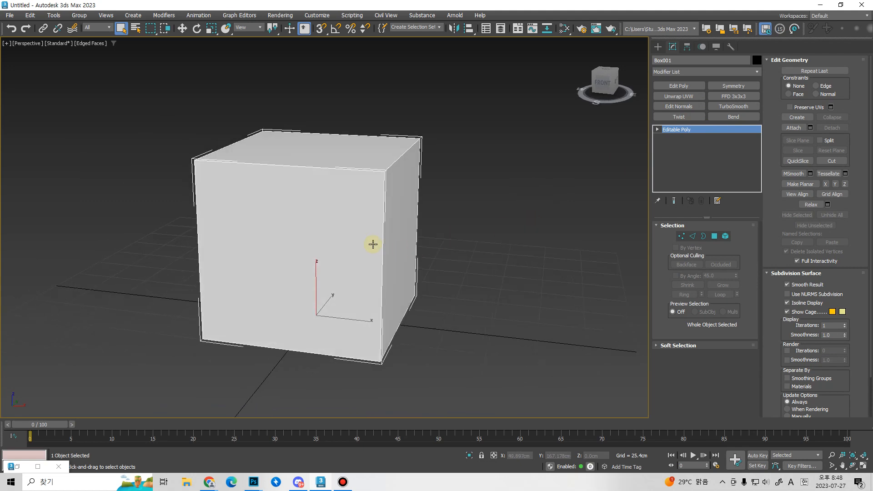
pyautogui.rightClick(372, 242)
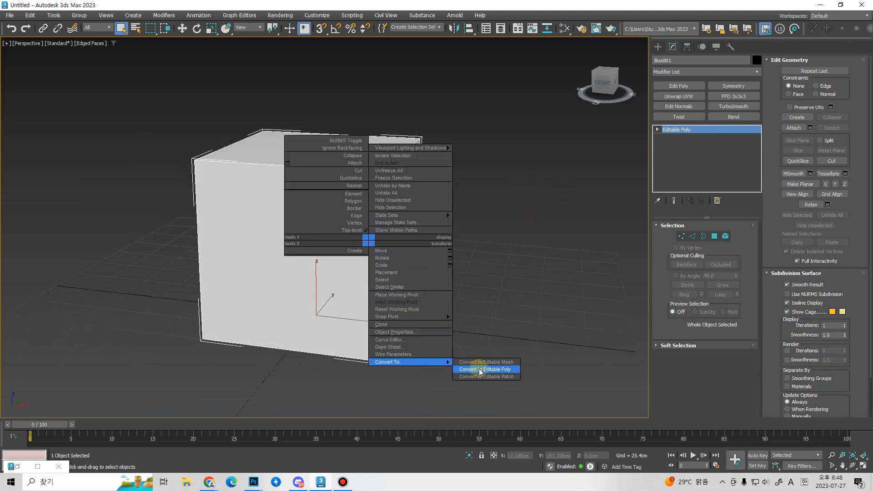
pyautogui.click(554, 304)
pyautogui.scroll(-5, 478, 332)
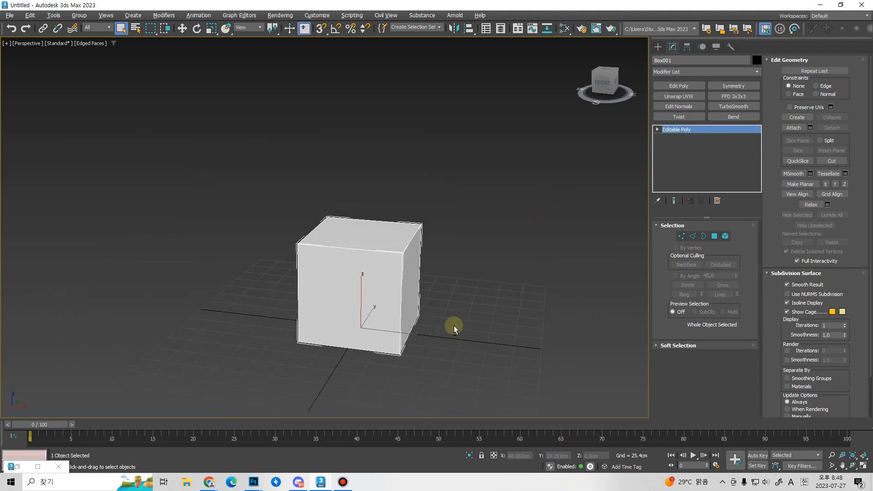
pyautogui.moveTo(432, 329); pyautogui.dragTo(429, 330, button='middle')
pyautogui.scroll(2, 429, 330)
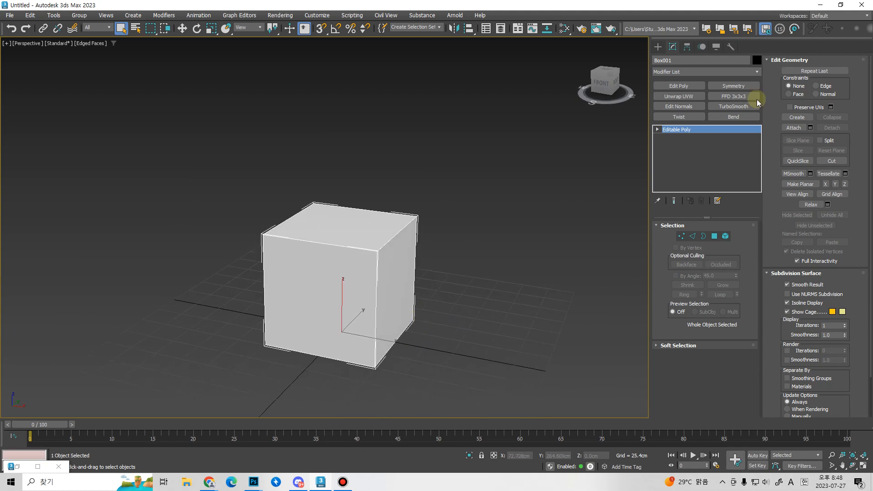
pyautogui.rightClick(355, 299)
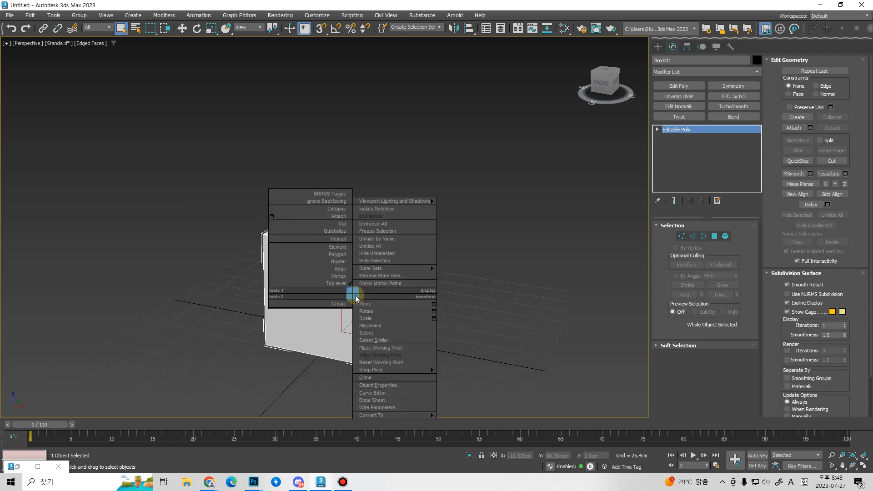
pyautogui.click(566, 295)
pyautogui.moveTo(287, 281); pyautogui.dragTo(278, 254, button='middle')
pyautogui.scroll(2, 408, 302)
pyautogui.moveTo(402, 321); pyautogui.dragTo(430, 310, button='middle')
pyautogui.press('w')
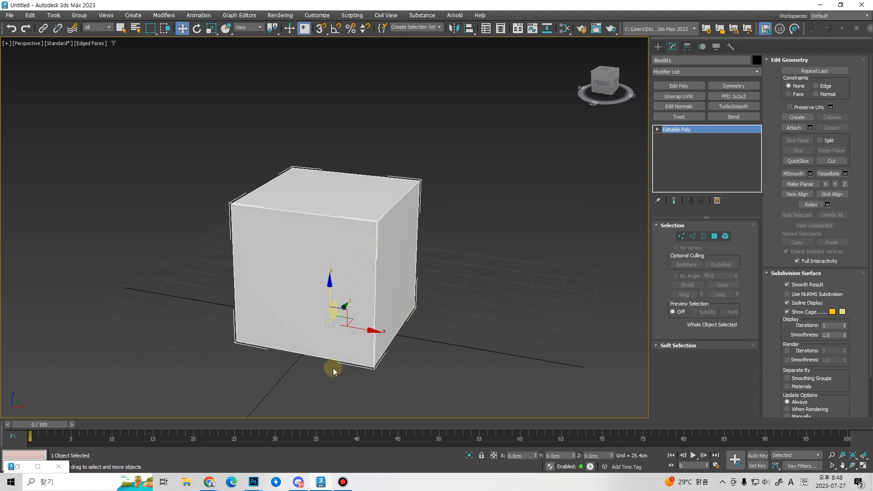
pyautogui.moveTo(332, 368); pyautogui.dragTo(458, 358, button='middle')
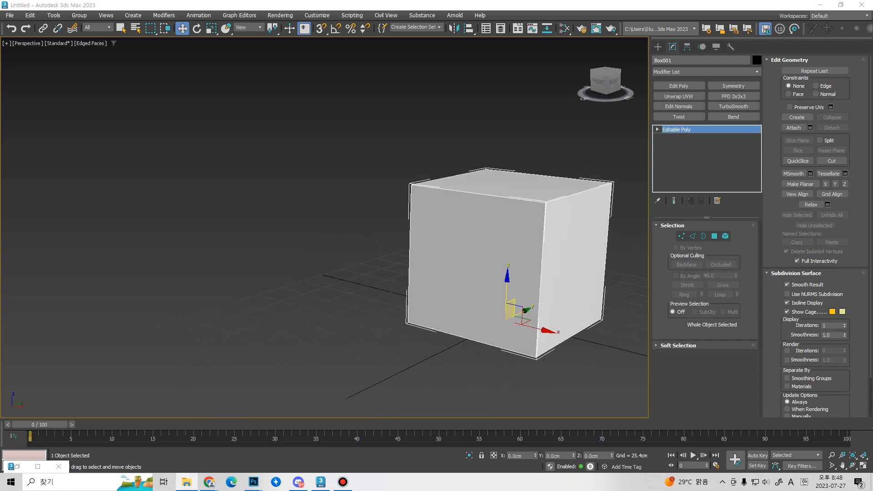
# - Apply DiceUV.psd from the 230727_Dice folder in File Explorer to the box as its texture, and minimize the folder window
pyautogui.moveTo(0, 135); pyautogui.dragTo(309, 106)
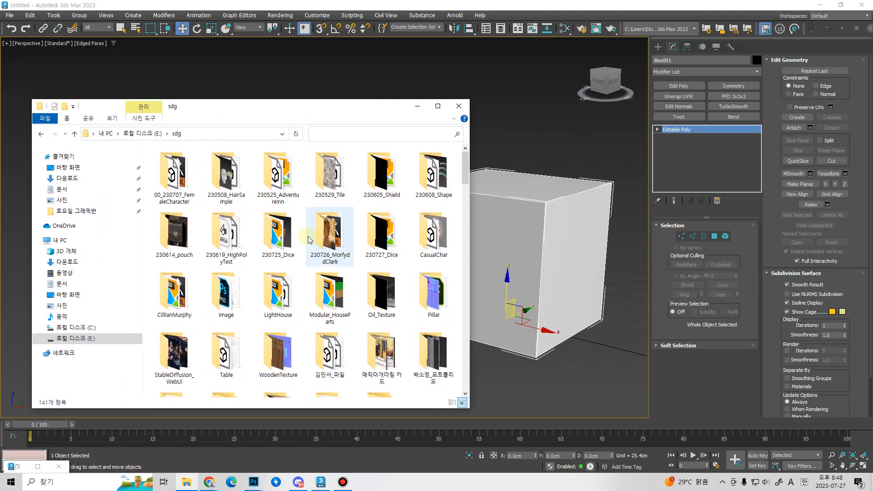
pyautogui.doubleClick(381, 234)
pyautogui.click(226, 170)
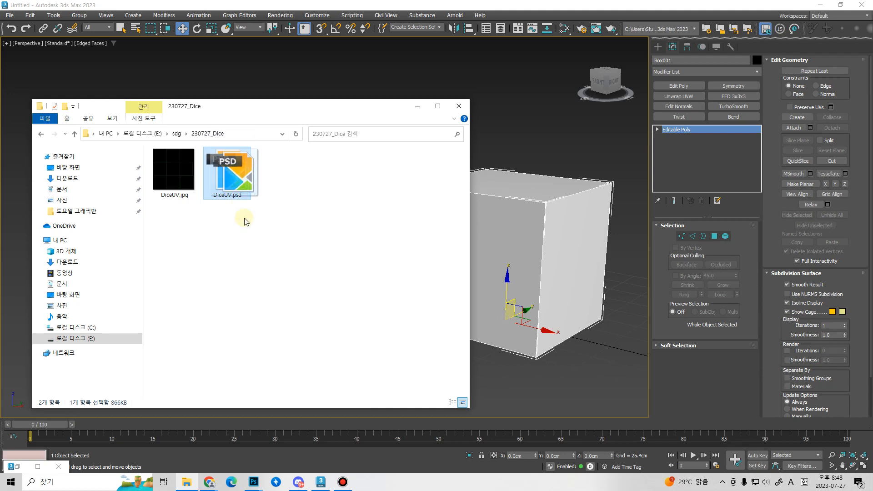
pyautogui.moveTo(245, 221); pyautogui.dragTo(488, 218)
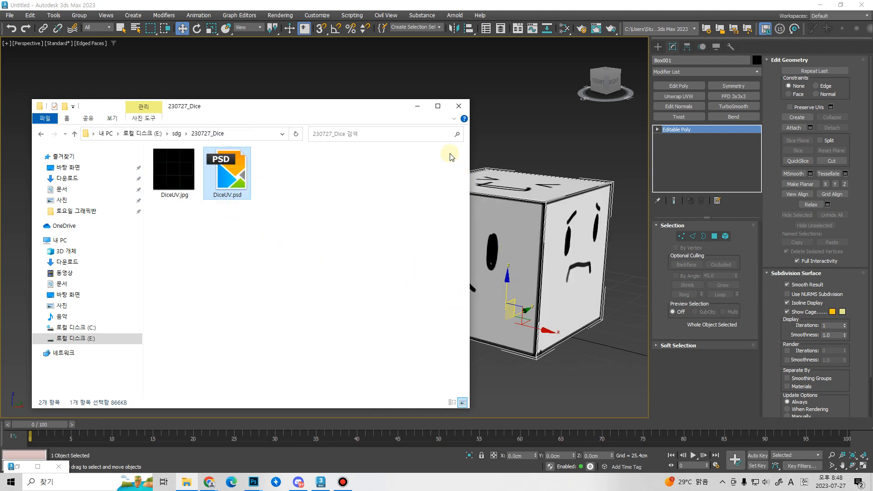
pyautogui.click(418, 106)
# - Examine the textured box from several angles to check how the painted faces and outlines sit on its sides
pyautogui.keyDown('alt'); pyautogui.moveTo(449, 249); pyautogui.dragTo(341, 274, button='middle'); pyautogui.keyUp('alt')
pyautogui.moveTo(341, 274); pyautogui.dragTo(241, 253, button='middle')
pyautogui.keyDown('alt'); pyautogui.moveTo(429, 283); pyautogui.dragTo(391, 257, button='middle'); pyautogui.keyUp('alt')
pyautogui.scroll(3, 364, 259)
pyautogui.moveTo(329, 259); pyautogui.dragTo(375, 274, button='middle')
pyautogui.keyDown('alt'); pyautogui.moveTo(376, 274); pyautogui.dragTo(372, 298, button='middle'); pyautogui.keyUp('alt')
pyautogui.scroll(2, 375, 282)
pyautogui.scroll(-1, 366, 279)
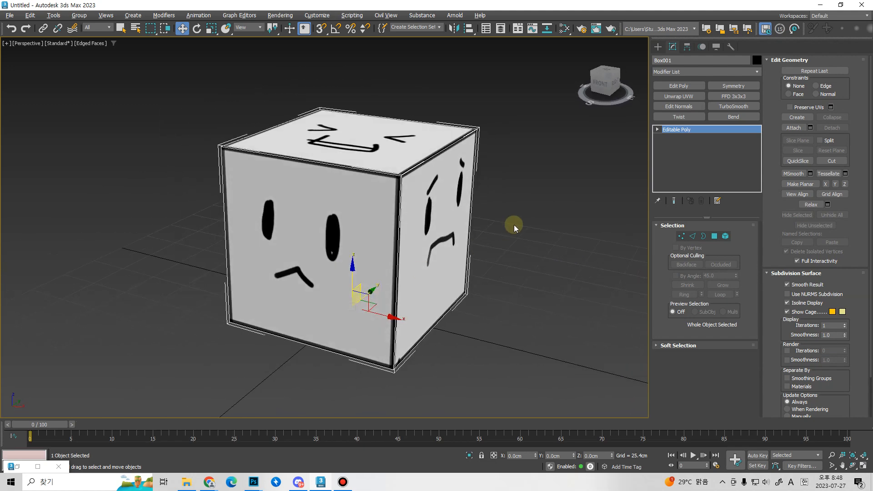
pyautogui.click(514, 226)
pyautogui.keyDown('alt'); pyautogui.moveTo(440, 286); pyautogui.dragTo(411, 288, button='middle'); pyautogui.keyUp('alt')
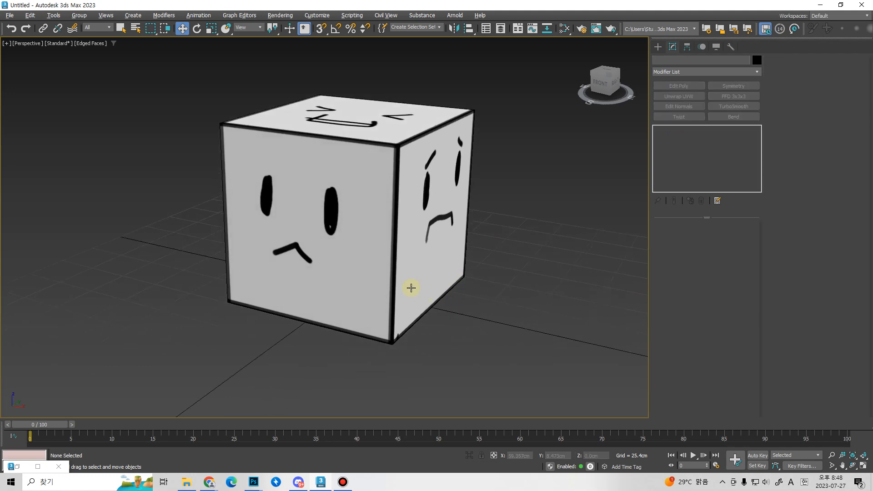
pyautogui.click(411, 288)
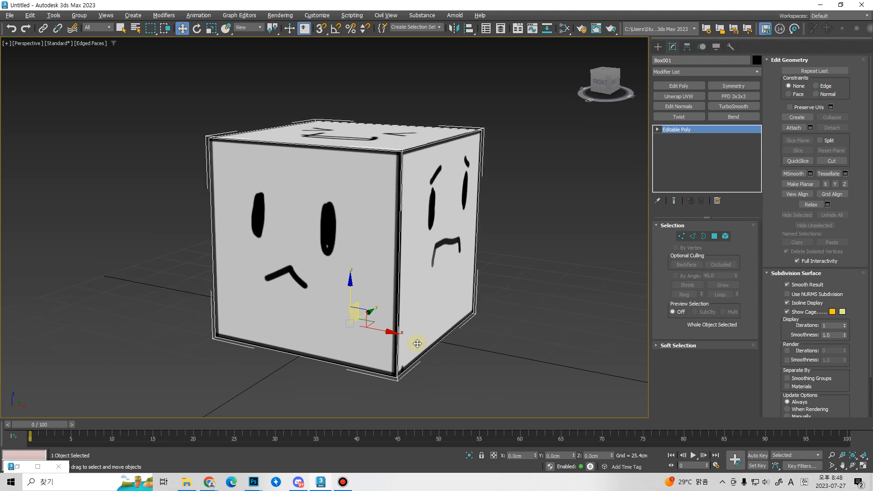
pyautogui.scroll(2, 417, 343)
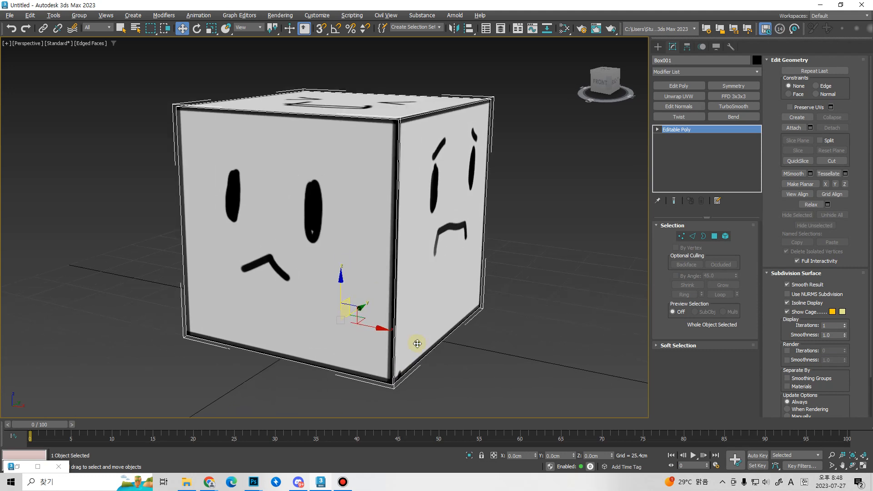